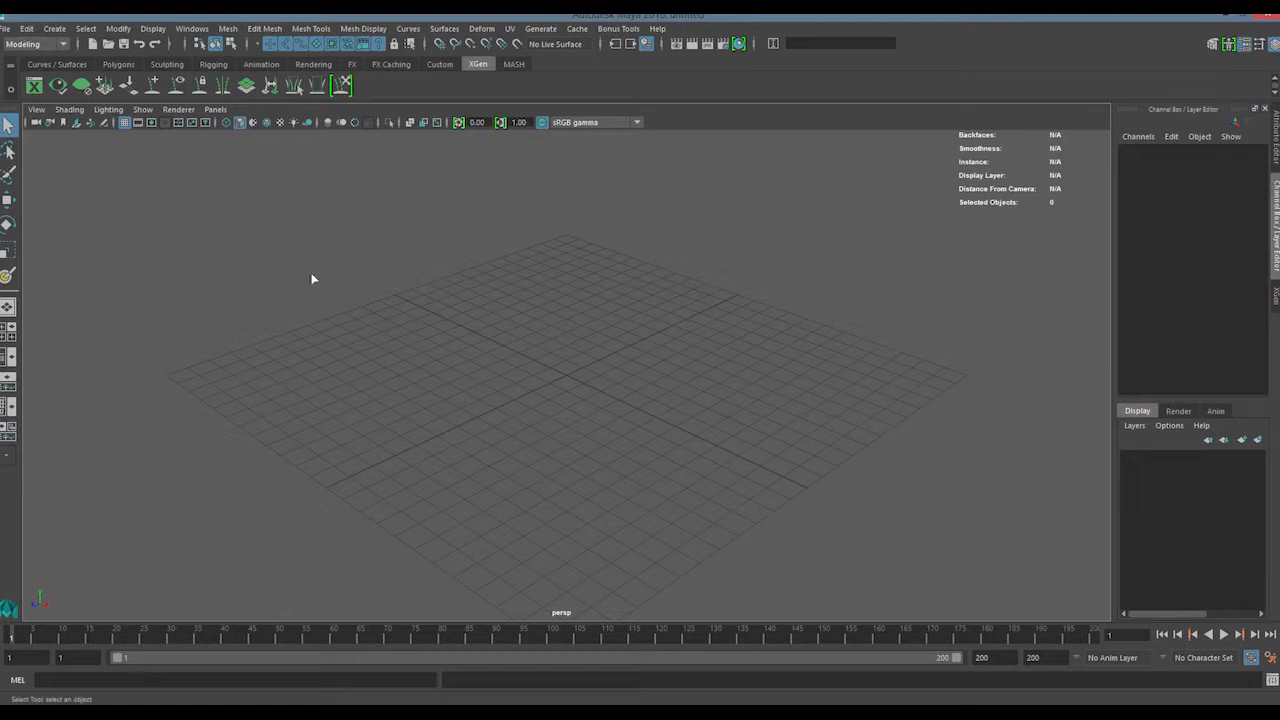
Open the Project Window and place it clear of the viewport's edges
mouse_move(173, 173)
left_mouse_down()
mouse_move(1022, 621)
mouse_move(580, 510)
mouse_move(197, 177)
left_mouse_up()
left_click(5, 28)
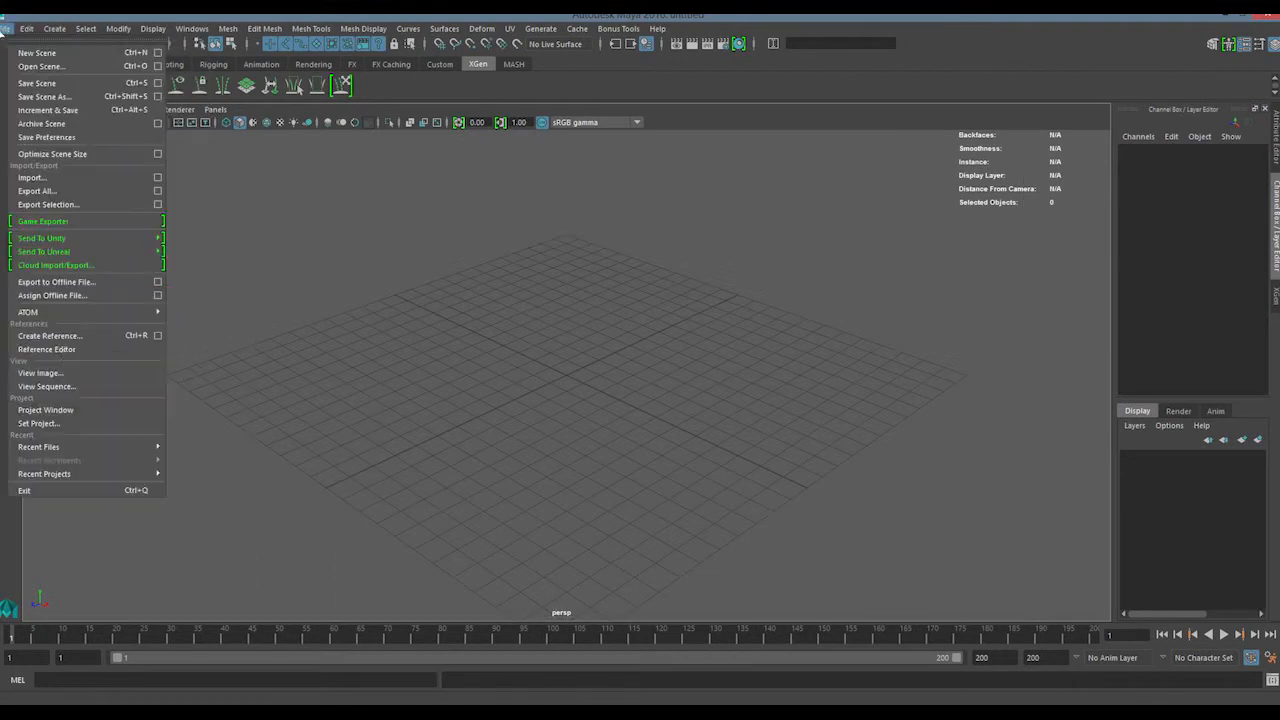
left_click(126, 410)
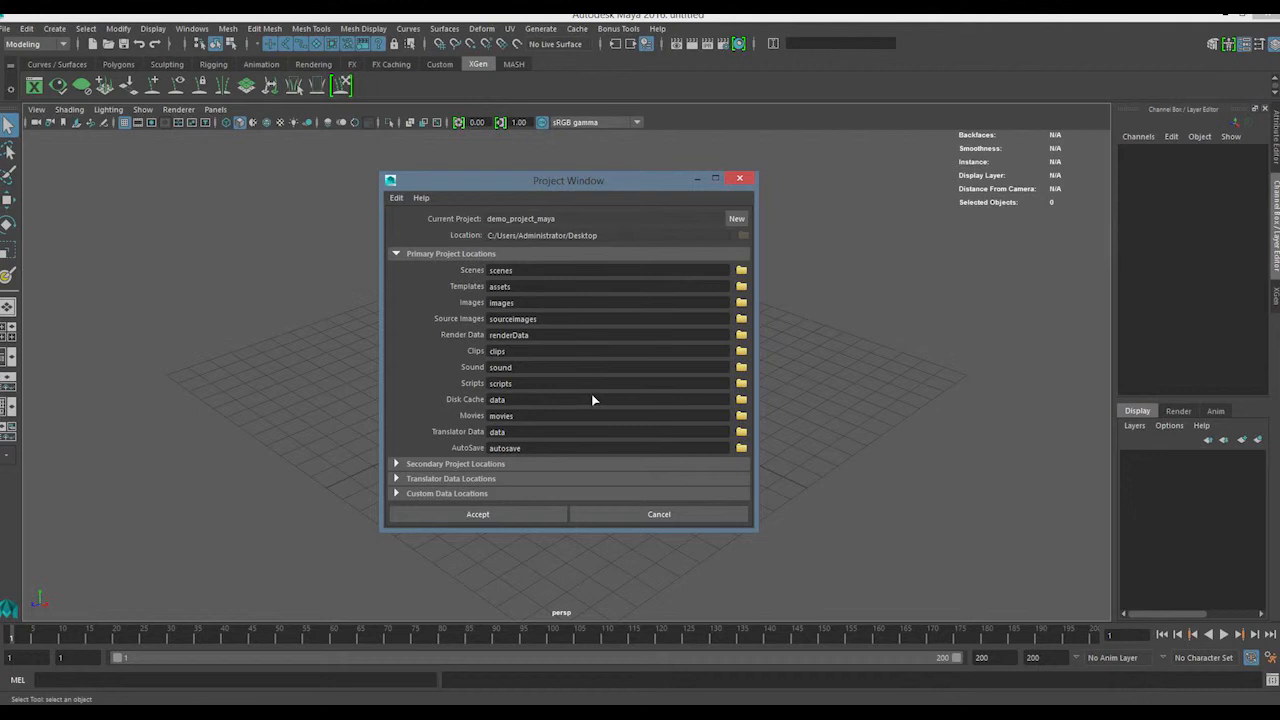
left_click_drag(527, 175, 537, 199)
left_click(6, 28)
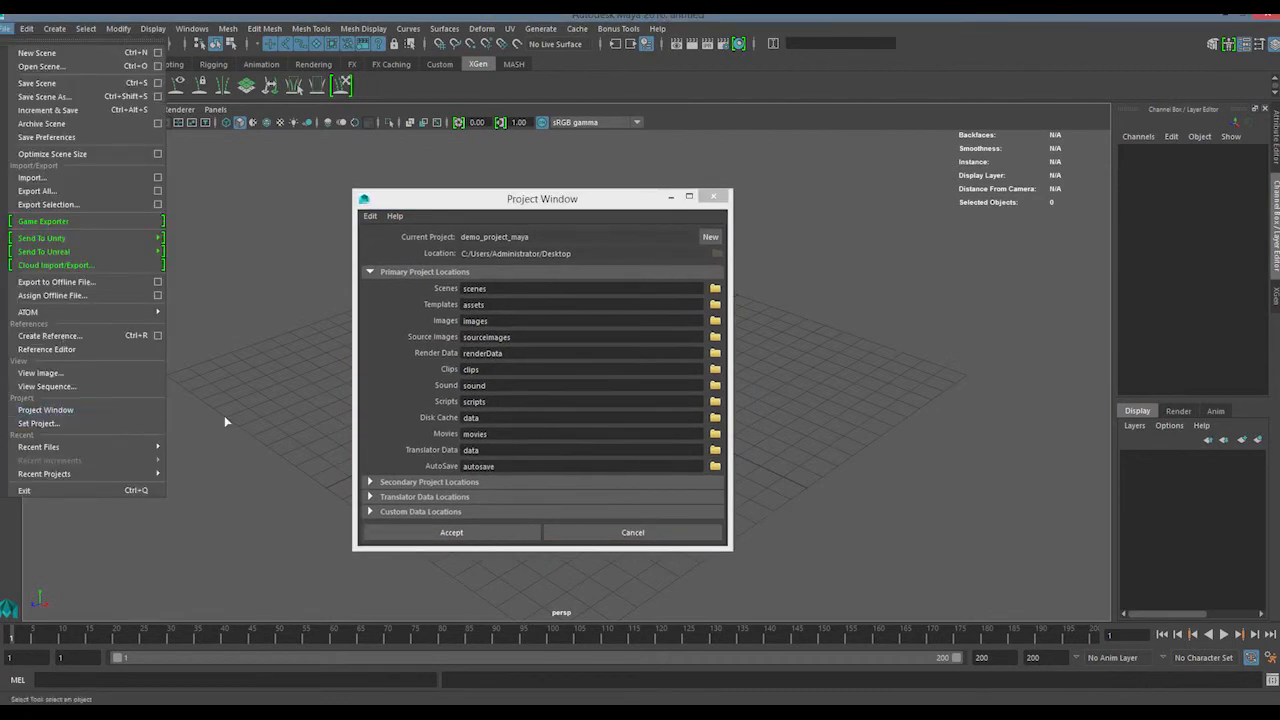
left_click(82, 410)
mouse_move(566, 204)
left_mouse_down()
mouse_move(563, 226)
mouse_move(581, 190)
left_mouse_up()
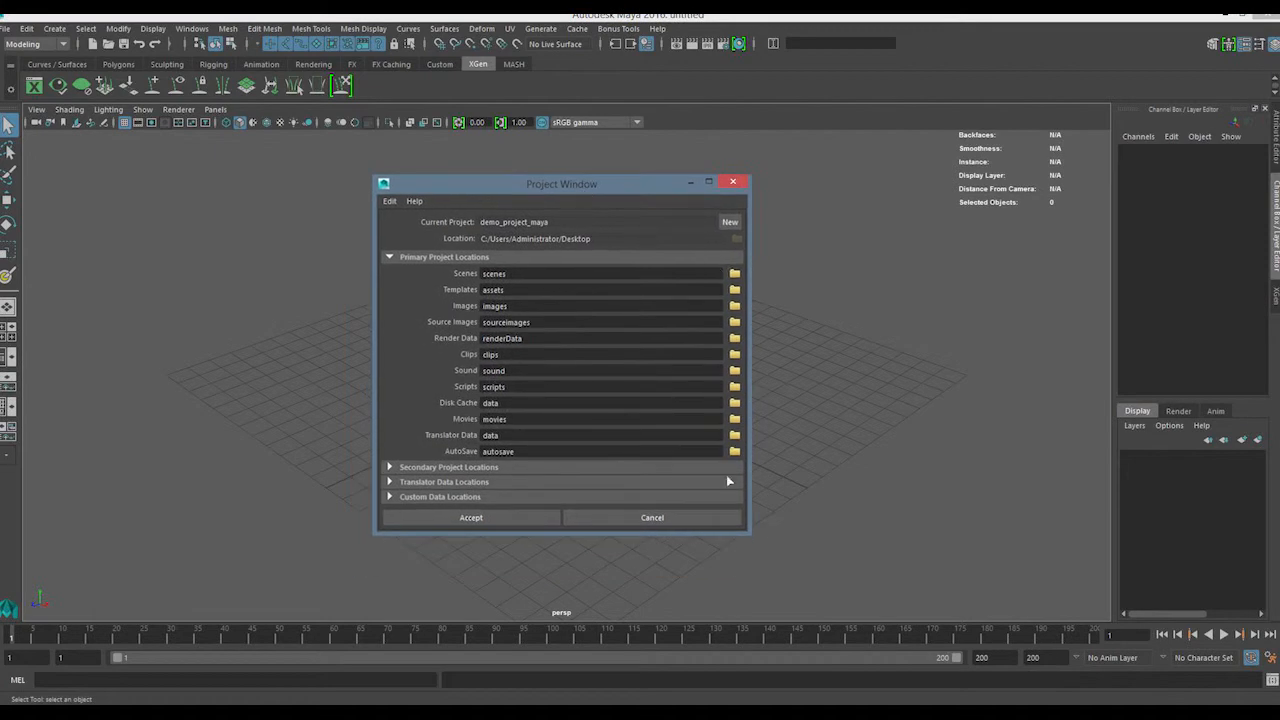
mouse_move(583, 535)
left_mouse_down()
mouse_move(583, 603)
mouse_move(583, 539)
left_mouse_up()
left_click_drag(567, 184, 607, 170)
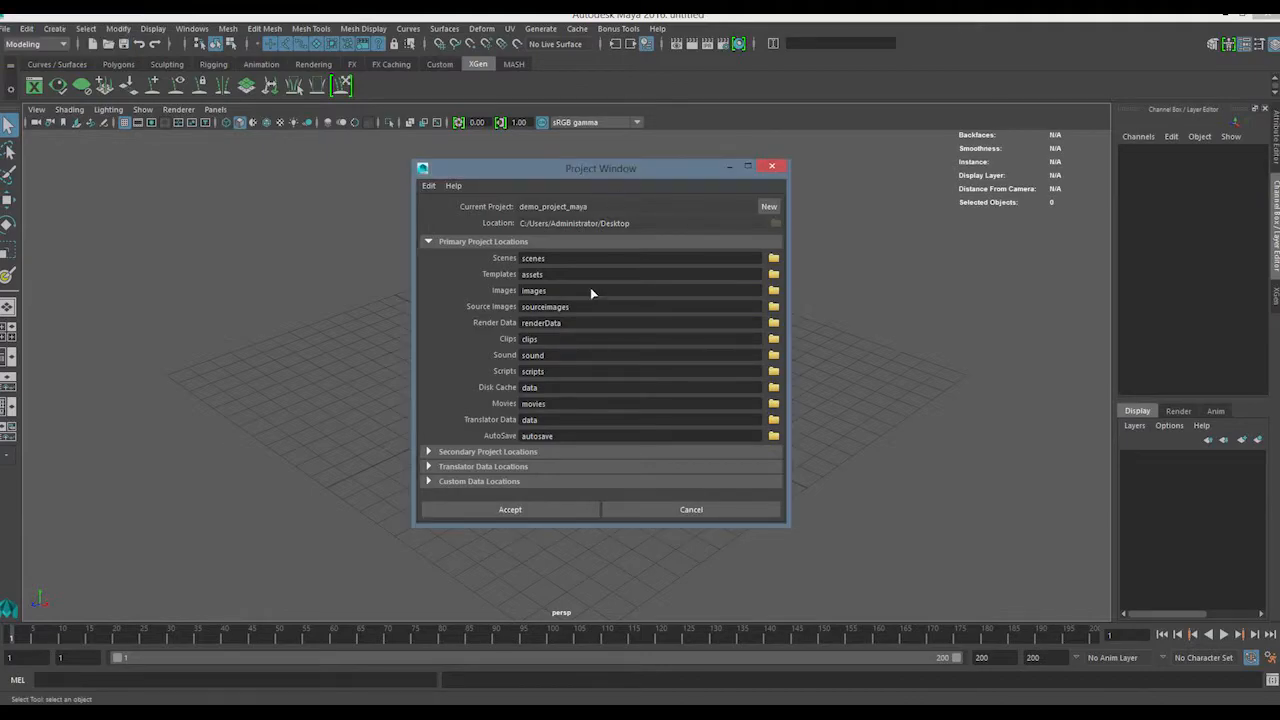
left_click_drag(614, 166, 589, 169)
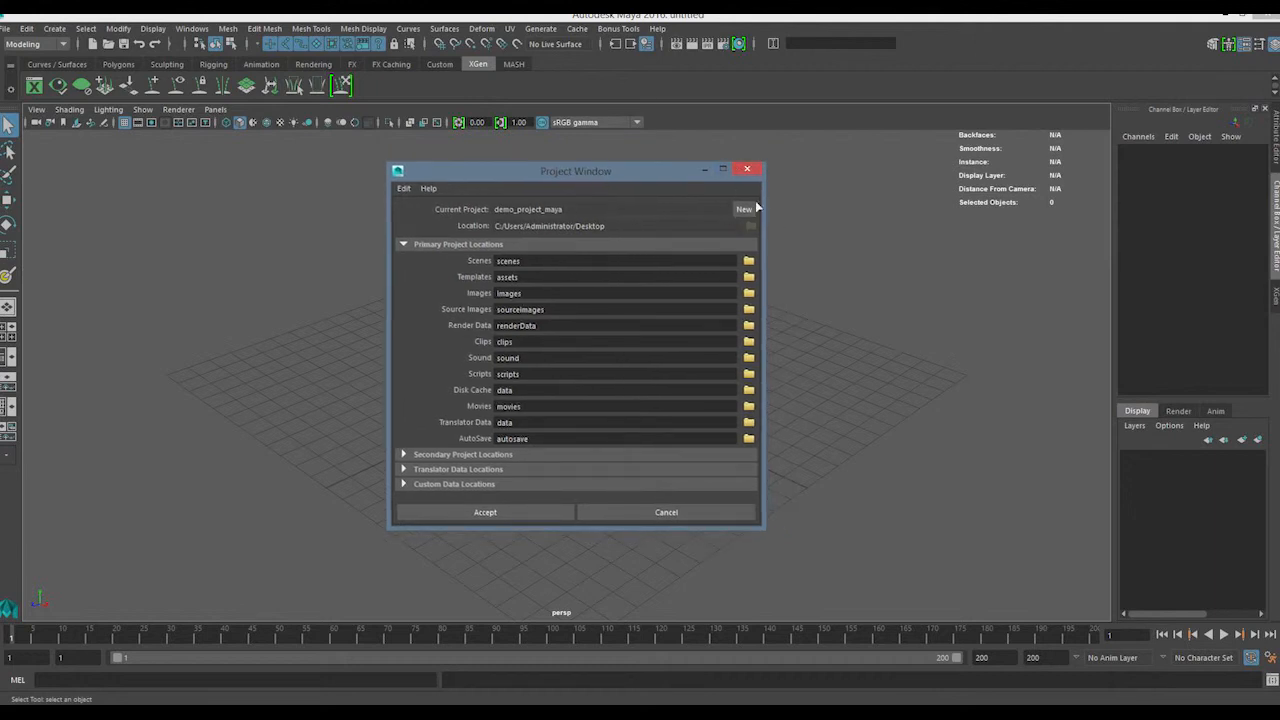
Start a new project and name it projects_in_maya
left_click(403, 189)
left_click(557, 167)
left_click(743, 210)
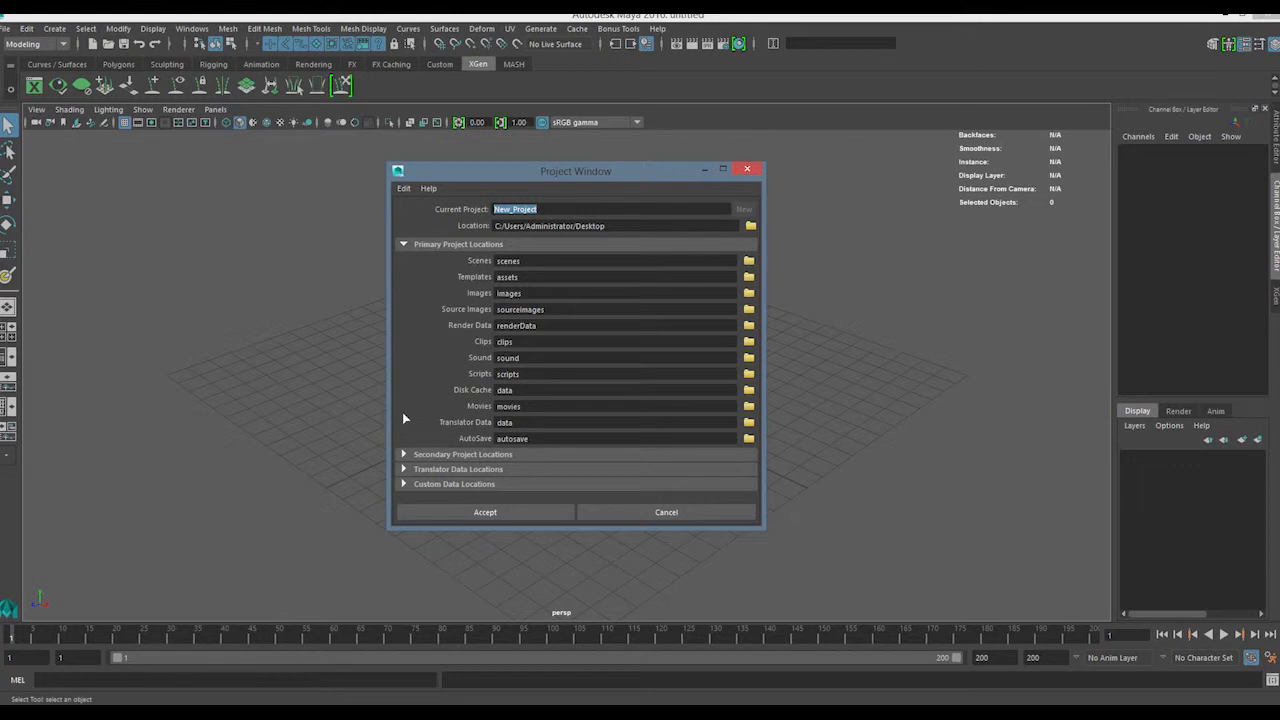
type("p")
double_click(578, 213)
Set the new project's location to the root of the C: drive
left_click(749, 227)
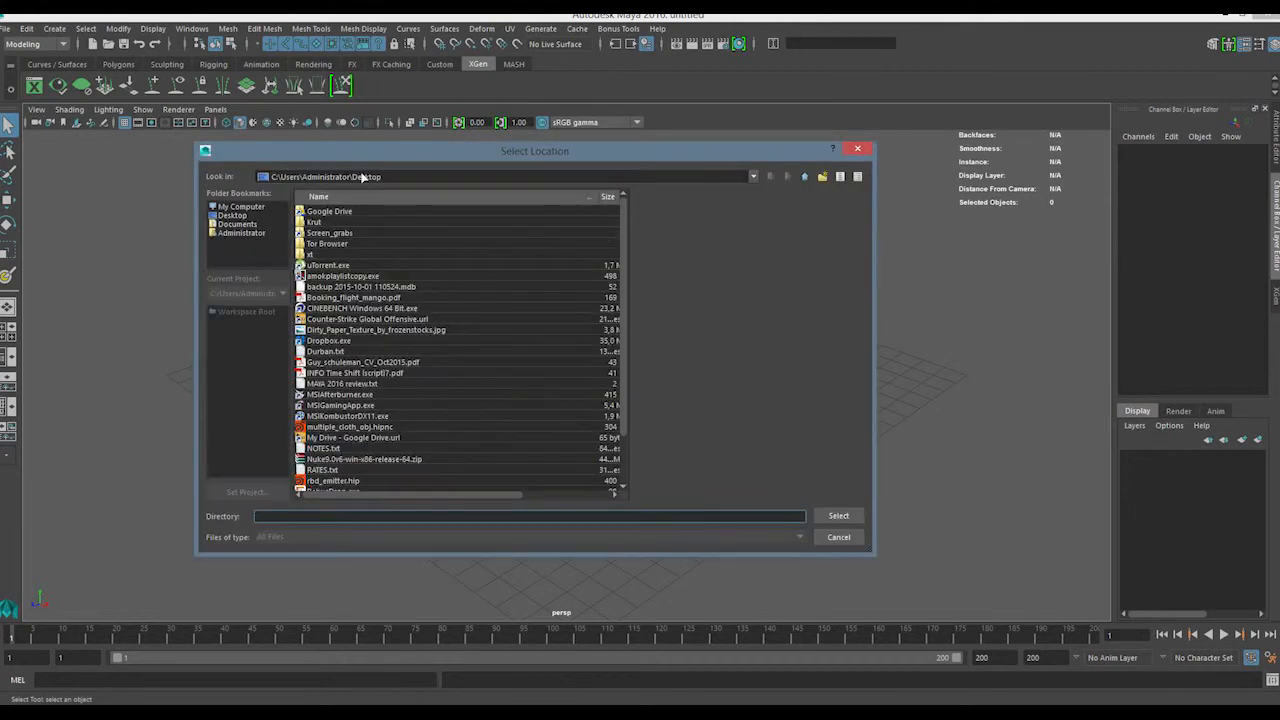
left_click(241, 207)
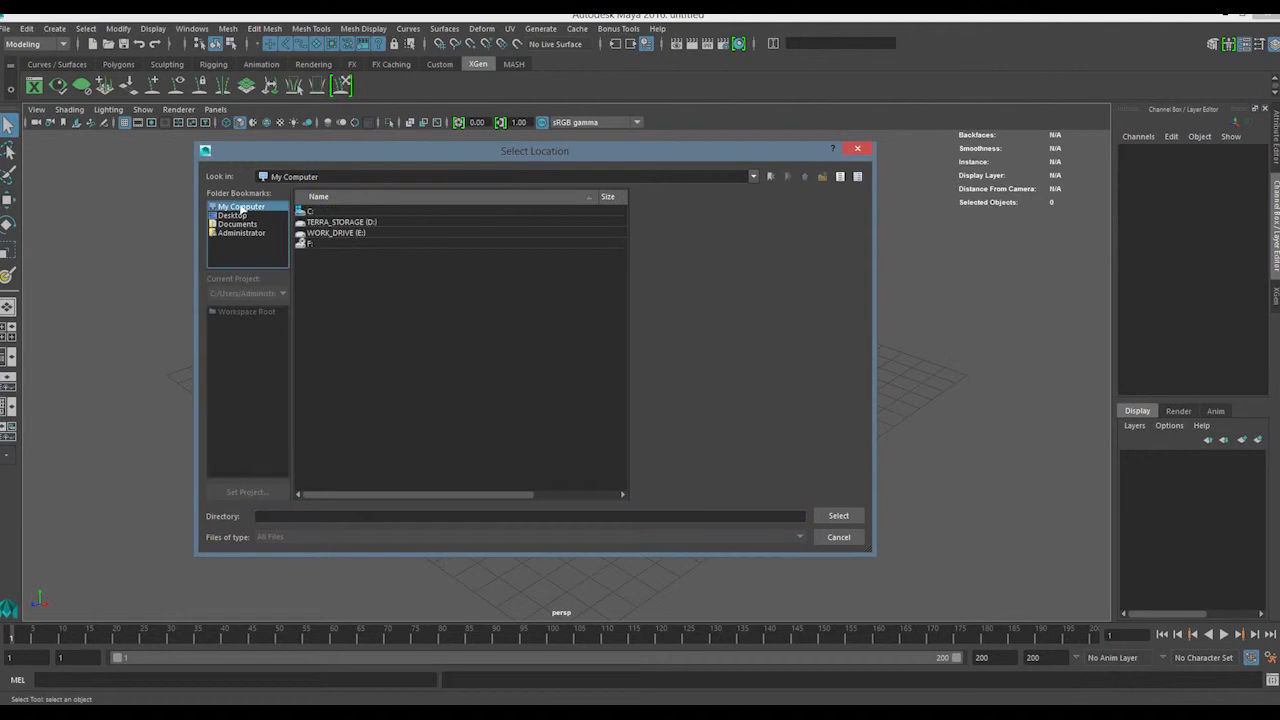
double_click(309, 211)
left_click(838, 515)
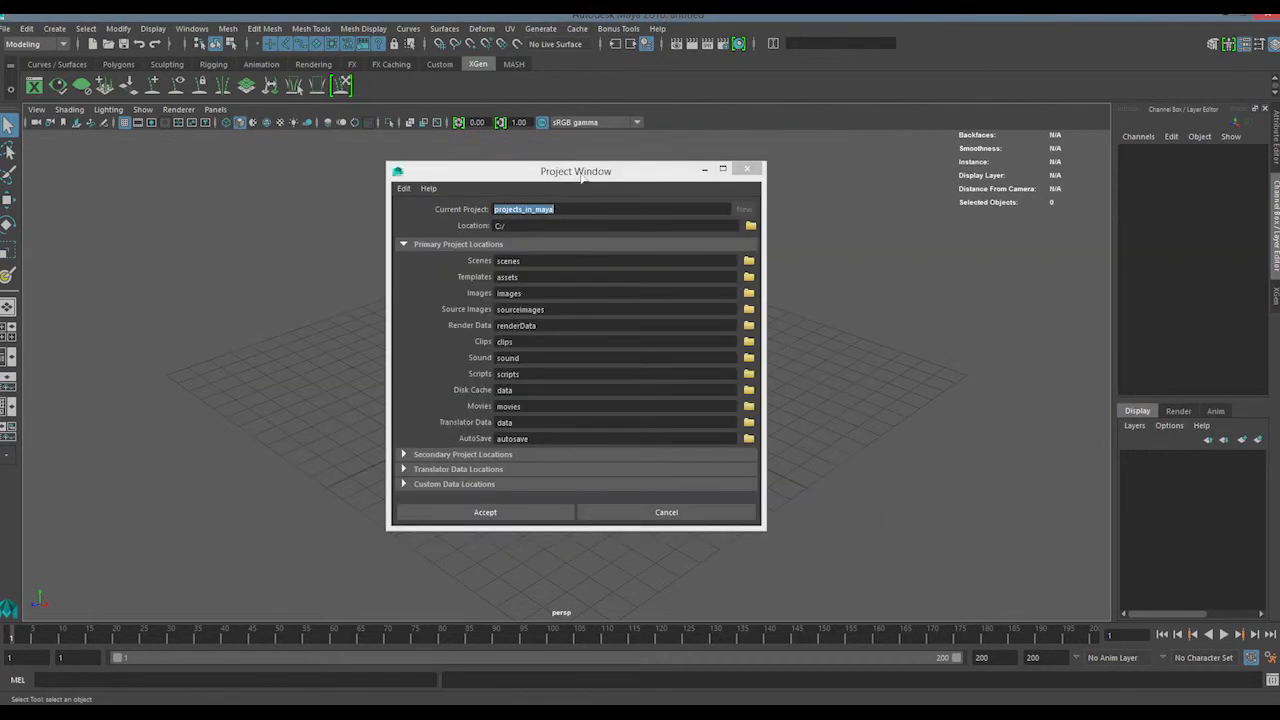
mouse_move(565, 173)
left_mouse_down()
mouse_move(482, 164)
mouse_move(565, 173)
left_mouse_up()
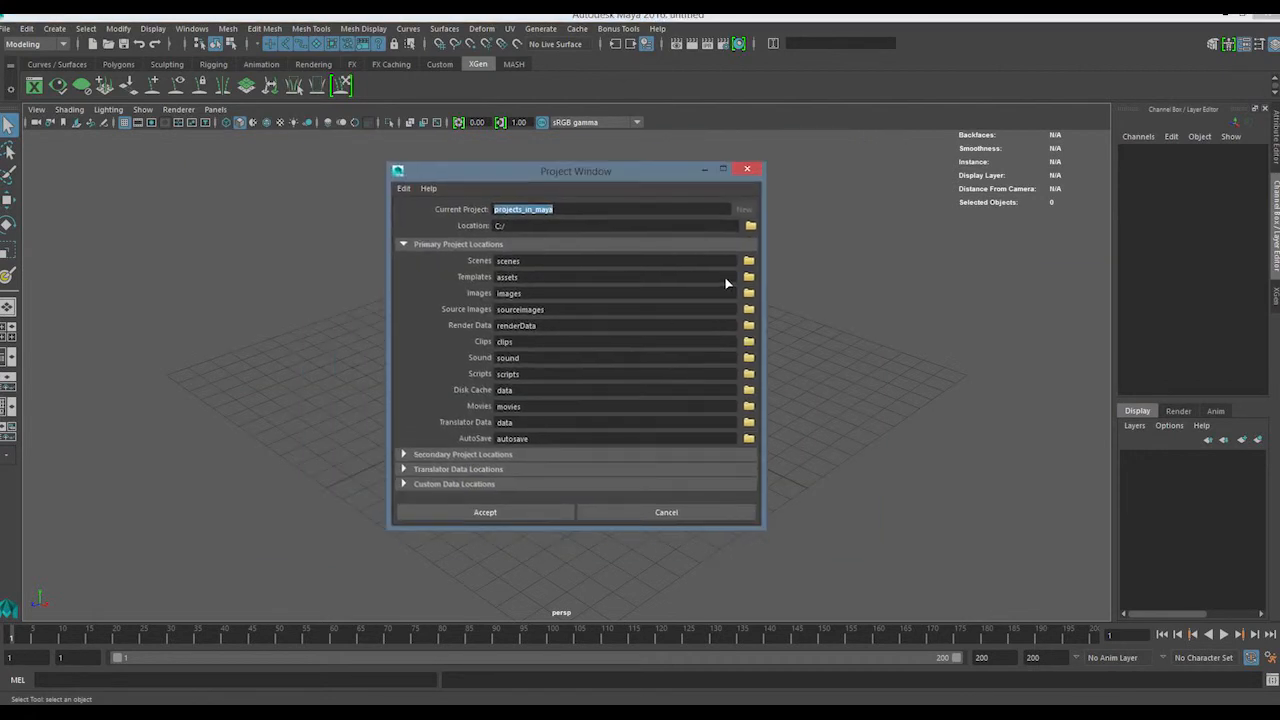
Go through the primary project locations and create the project with their default folder names
key("Tab")
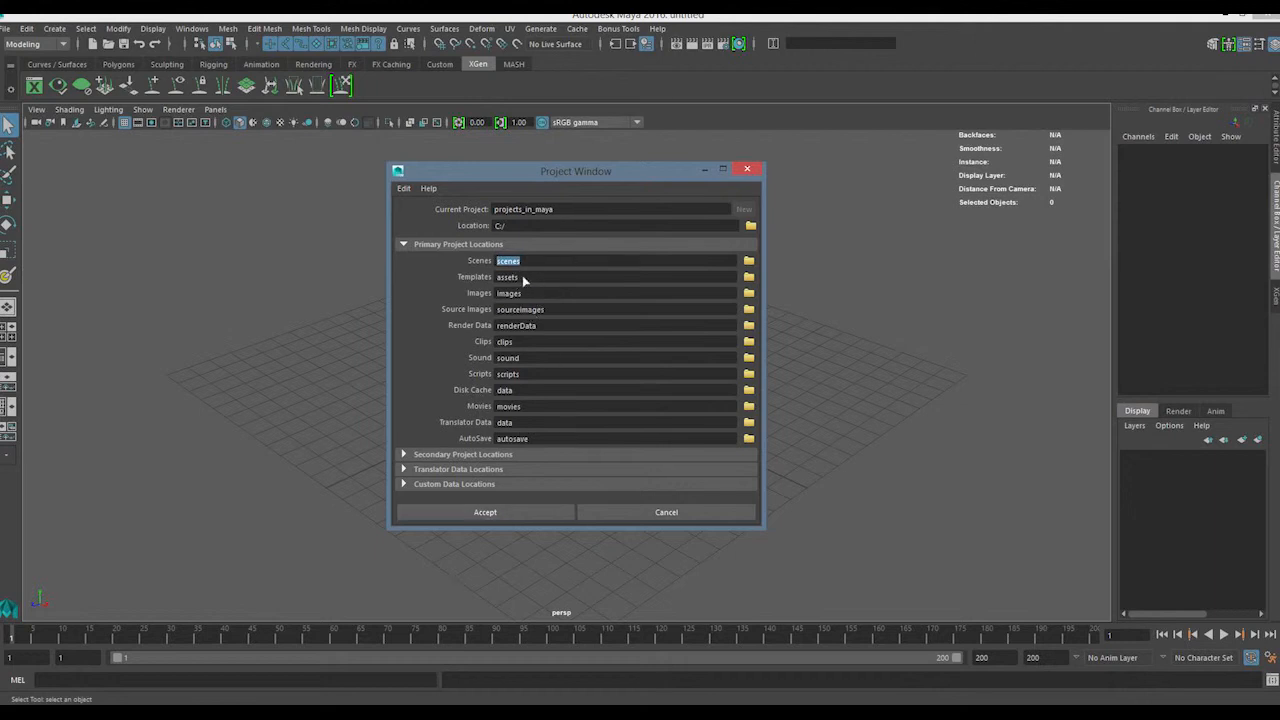
key("Tab")
key("Tab")
key("Tab")
key("Tab")
left_click(530, 341)
key("Tab")
key("Tab")
key("Tab")
left_click_drag(557, 185, 483, 179)
left_click_drag(459, 416, 421, 416)
left_click(468, 373)
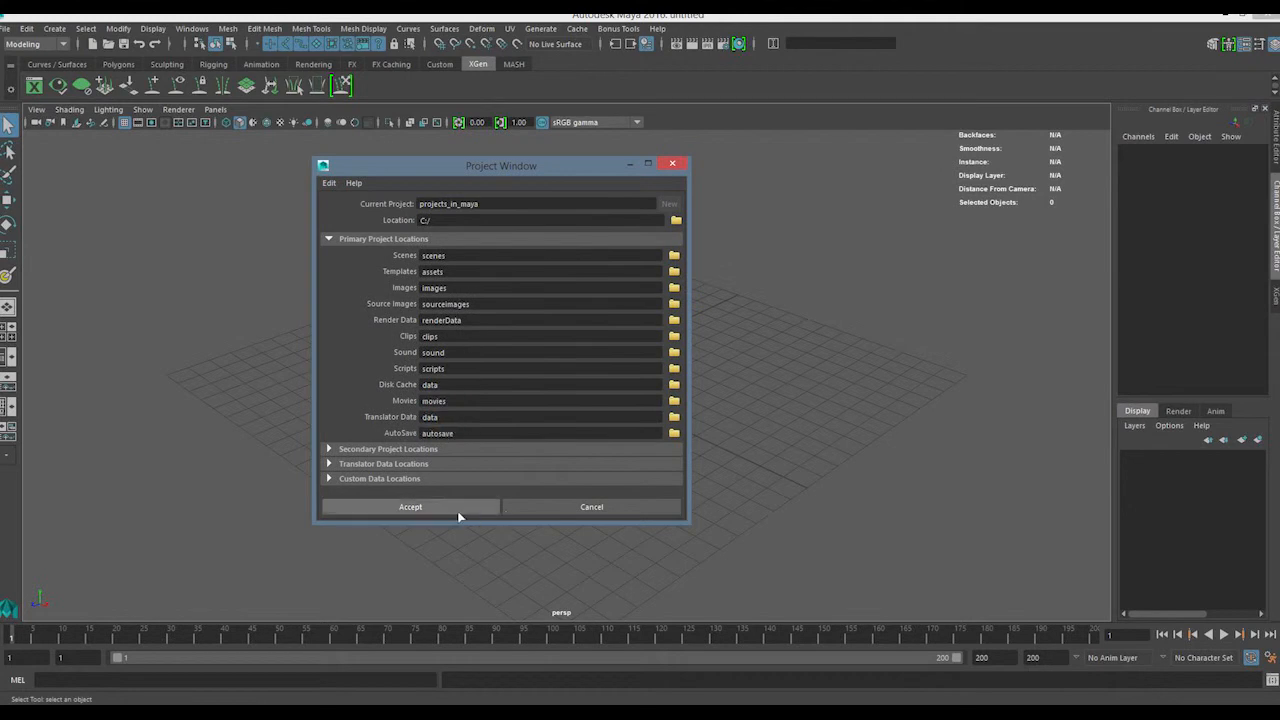
left_click(462, 514)
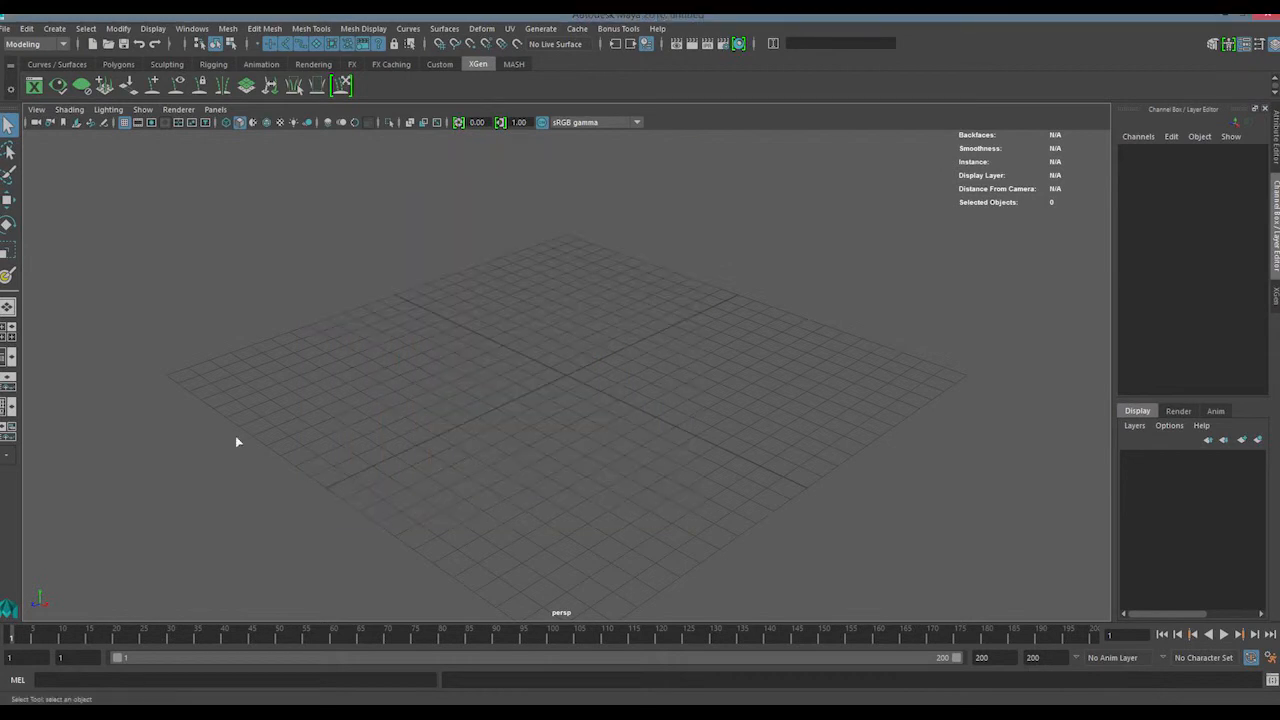
Switch to File Explorer and open the projects_in_maya folder on the C: drive
key("super+e")
double_click(766, 352)
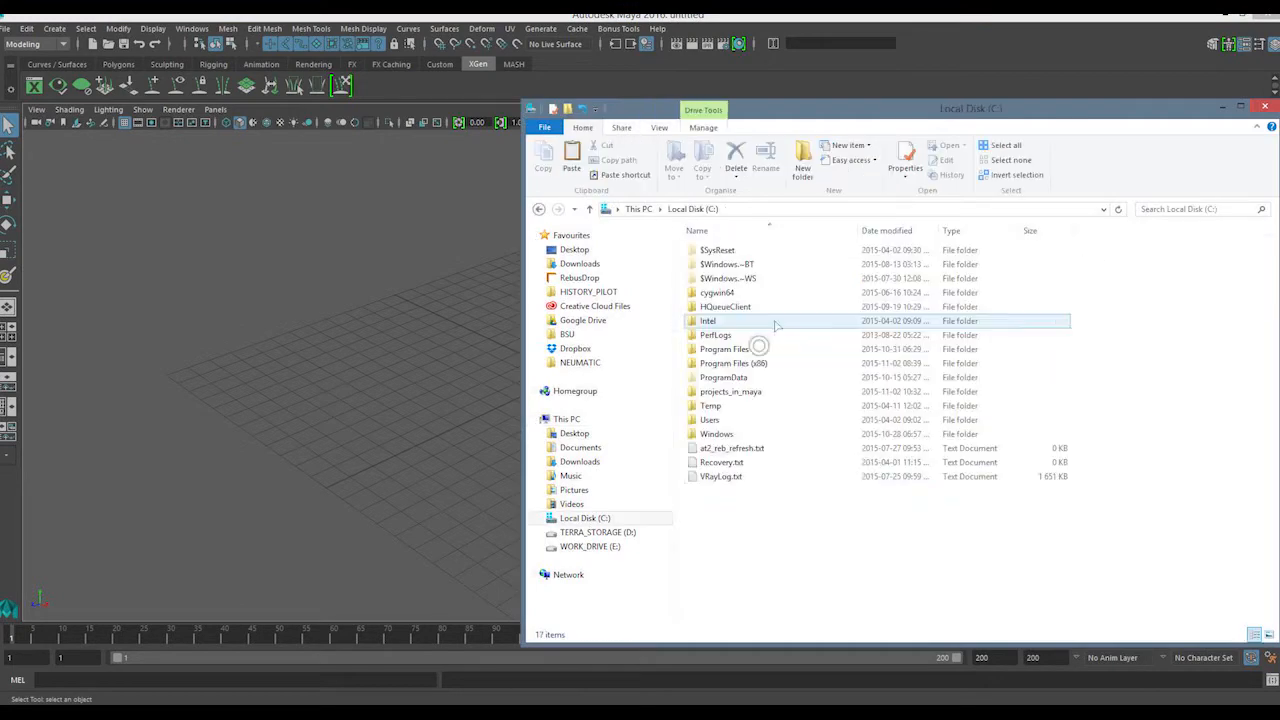
left_click(740, 392)
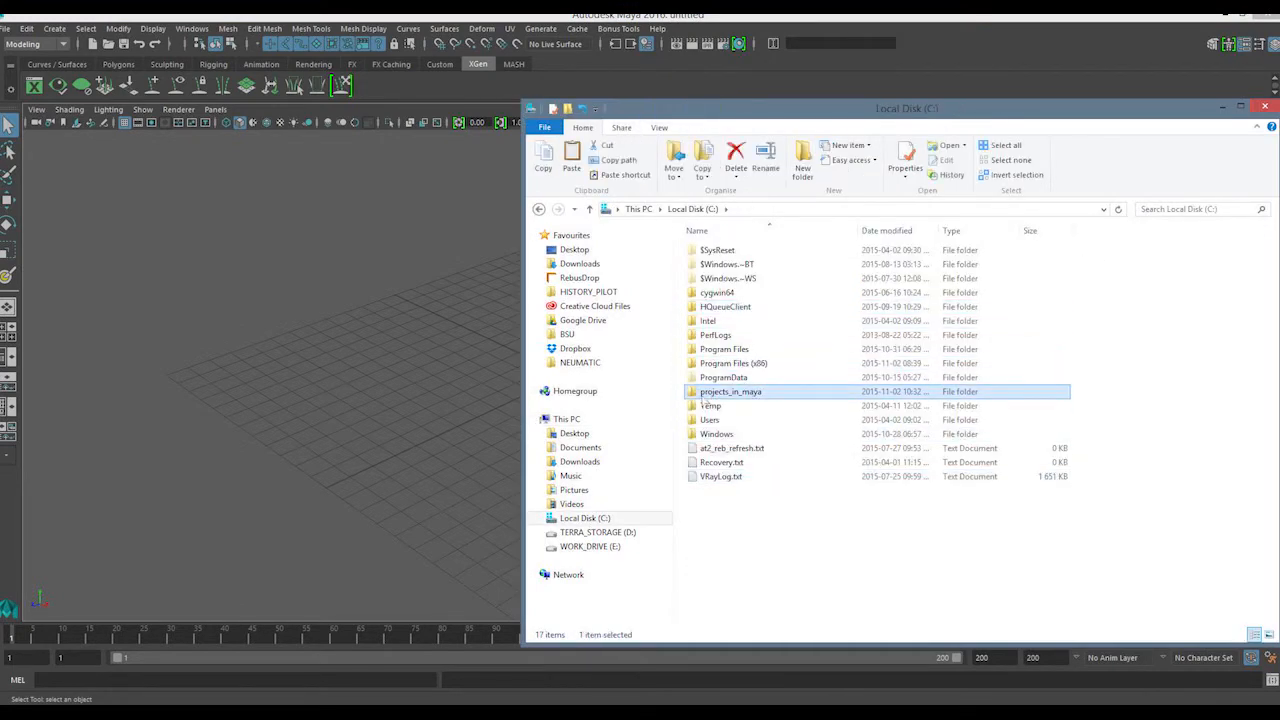
double_click(745, 393)
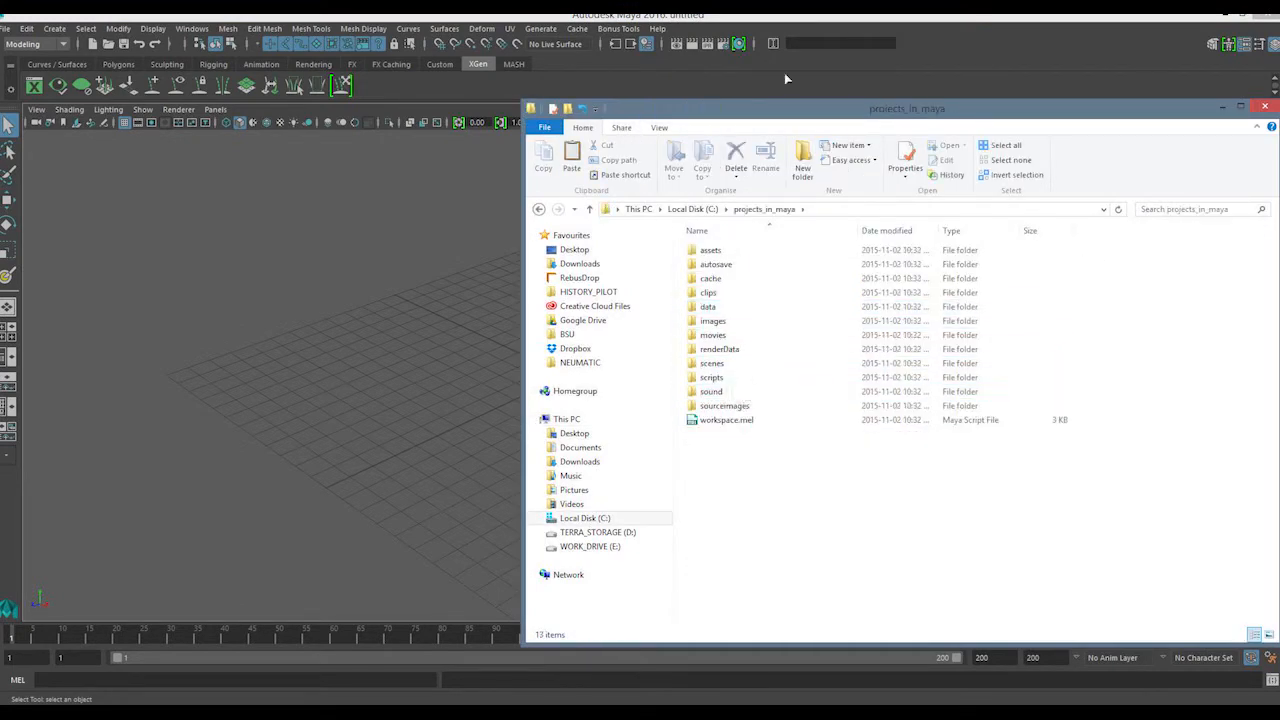
left_click_drag(783, 113, 803, 67)
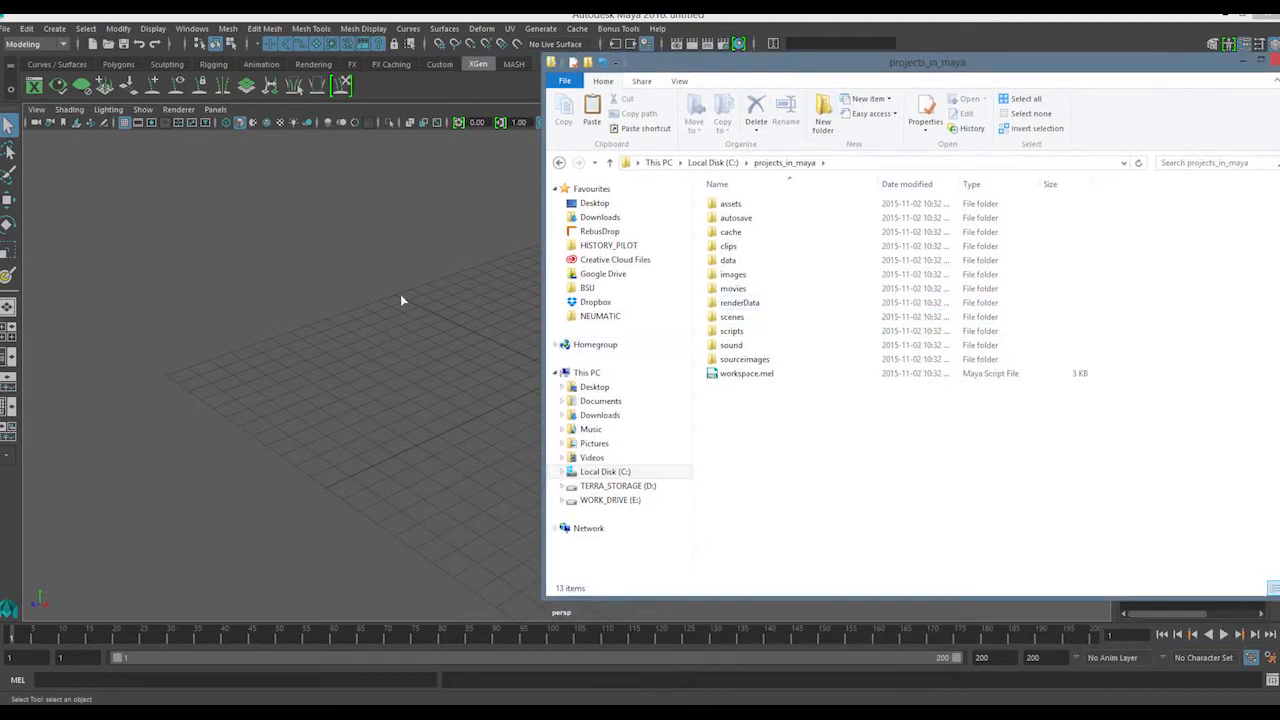
Reopen Maya's Project Window beside the projects_in_maya folder and compare its location entries with the subfolders
left_click(6, 28)
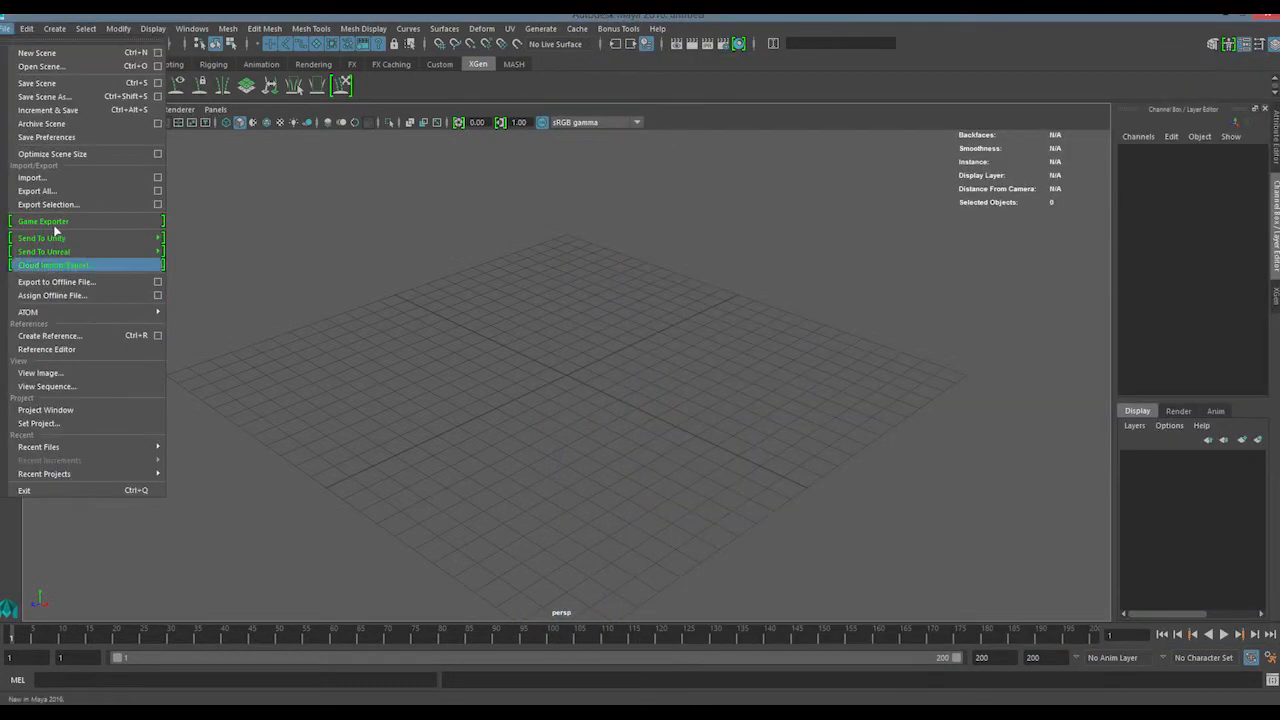
left_click(98, 418)
left_click_drag(547, 163, 350, 171)
key("alt+Tab")
key("alt+Tab")
key("alt+Tab")
left_click_drag(734, 72, 692, 84)
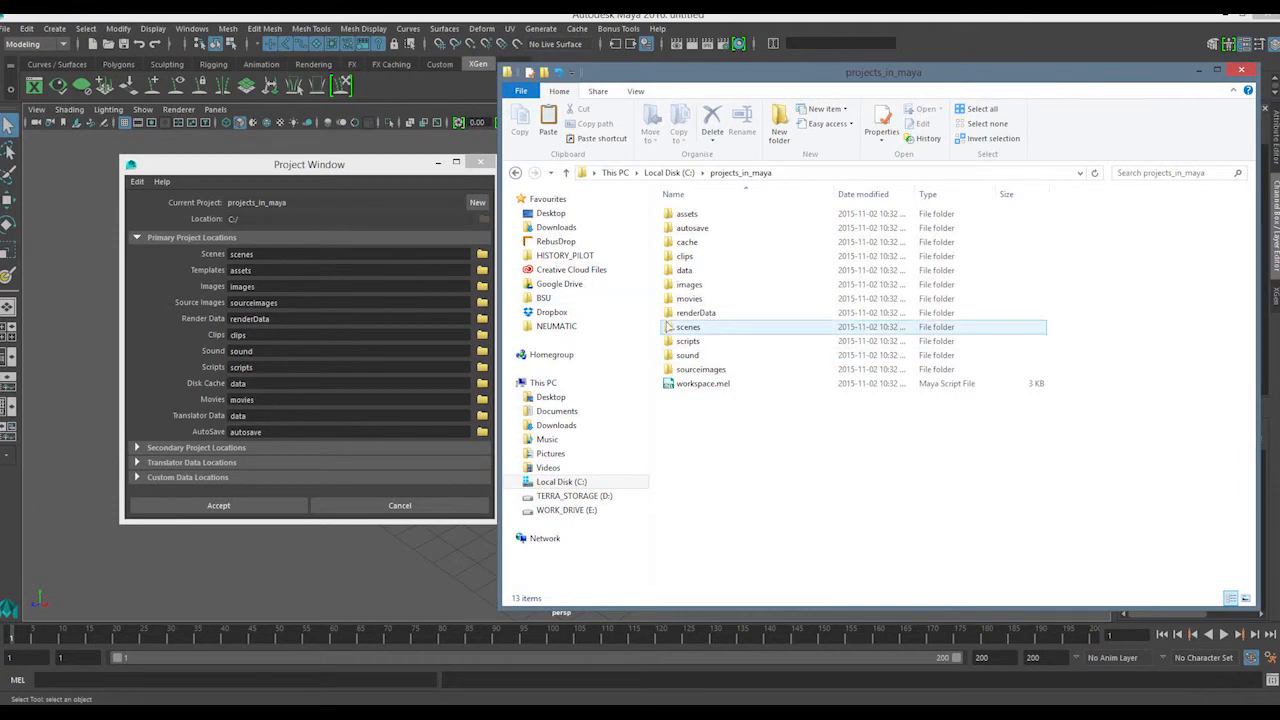
double_click(253, 275)
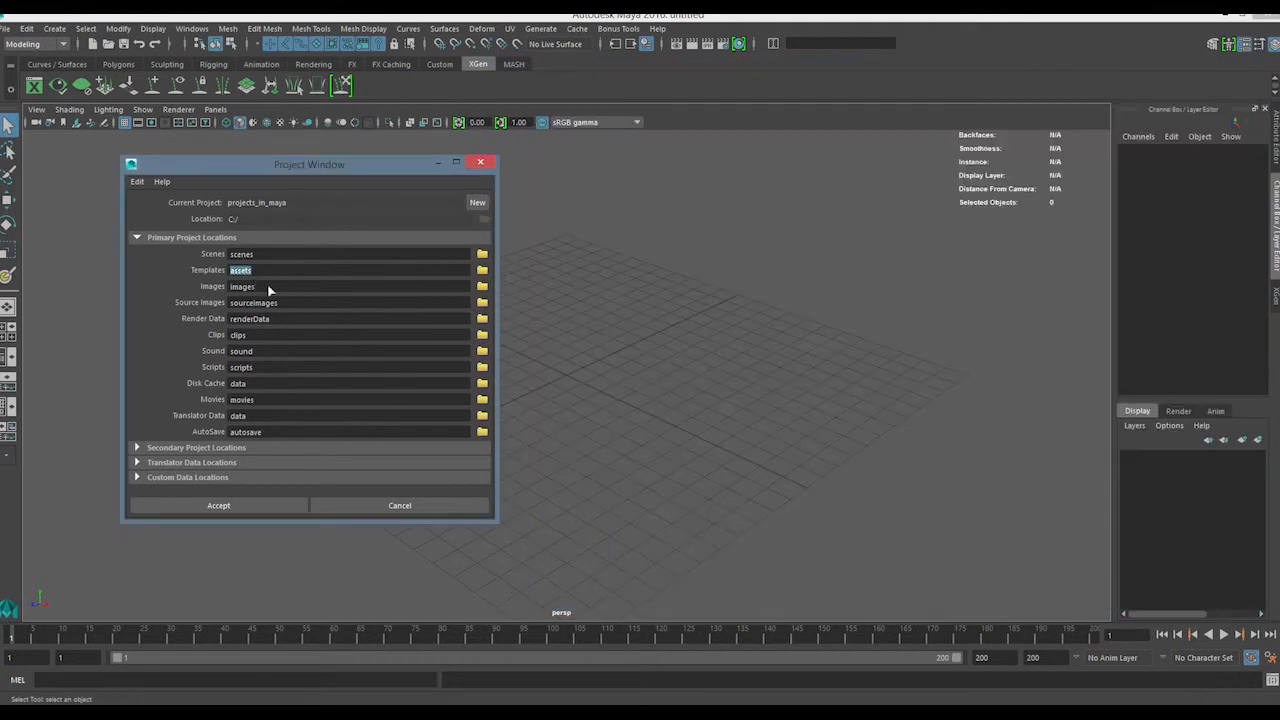
key("alt+Tab")
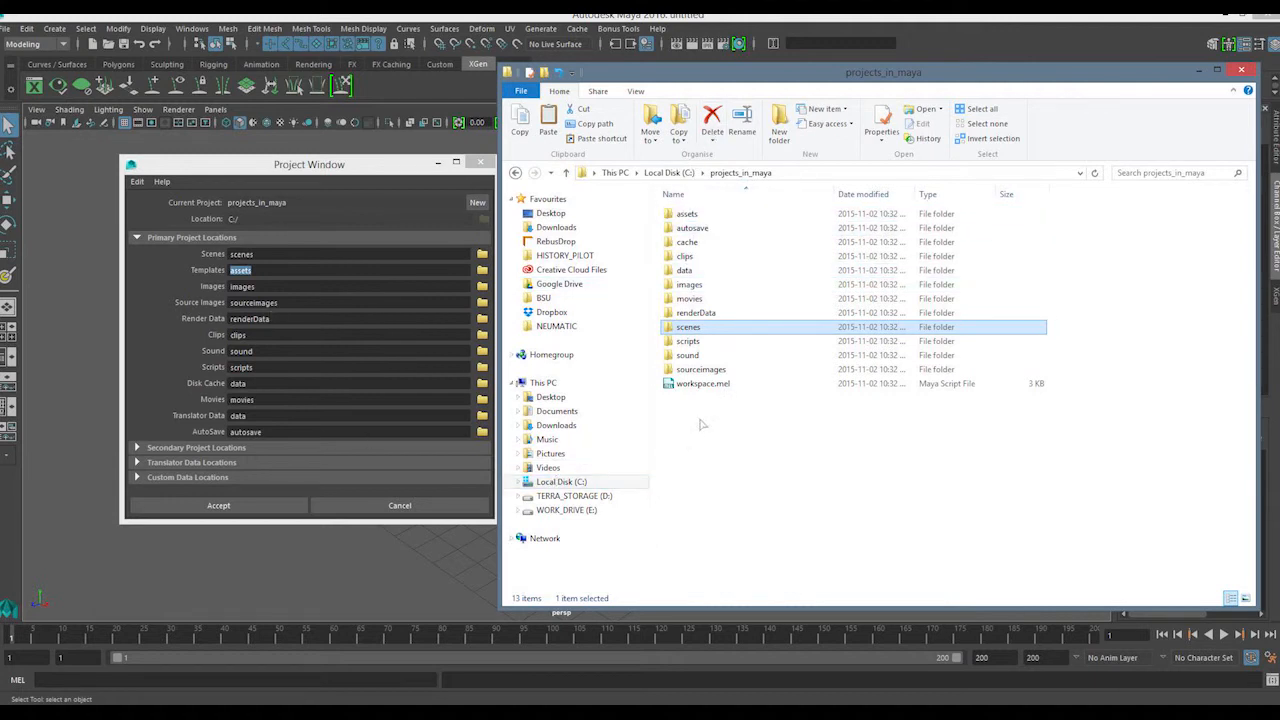
Open workspace.mel from the project folder in WordPad and arrange it beside the Project Window
left_click_drag(696, 424, 738, 391)
right_click(718, 388)
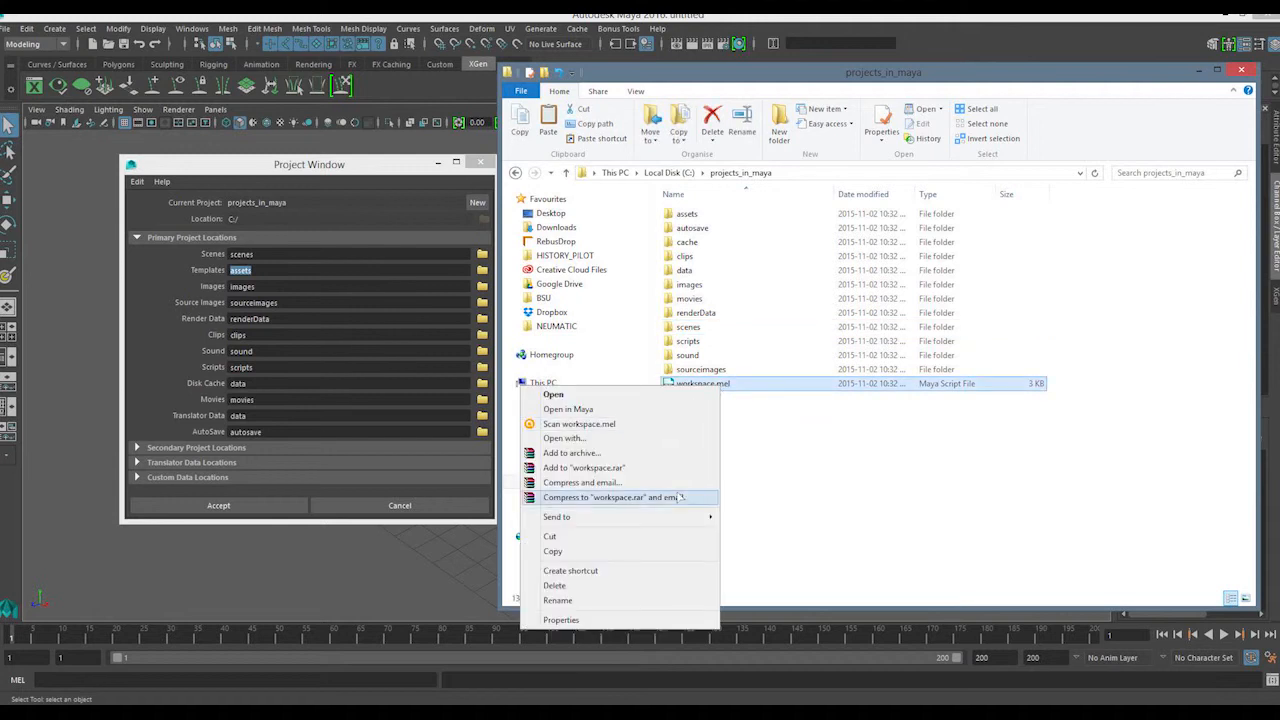
left_click(565, 438)
left_click(612, 287)
left_click_drag(402, 20, 752, 75)
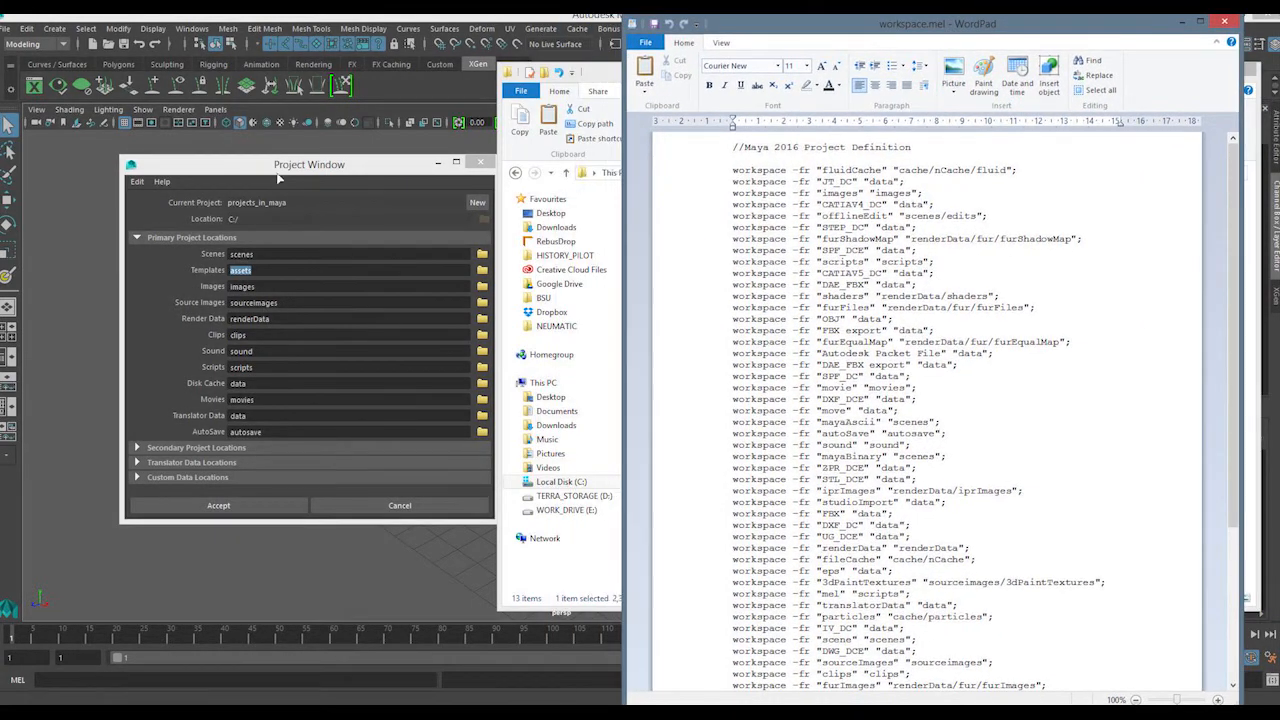
left_click_drag(377, 168, 342, 192)
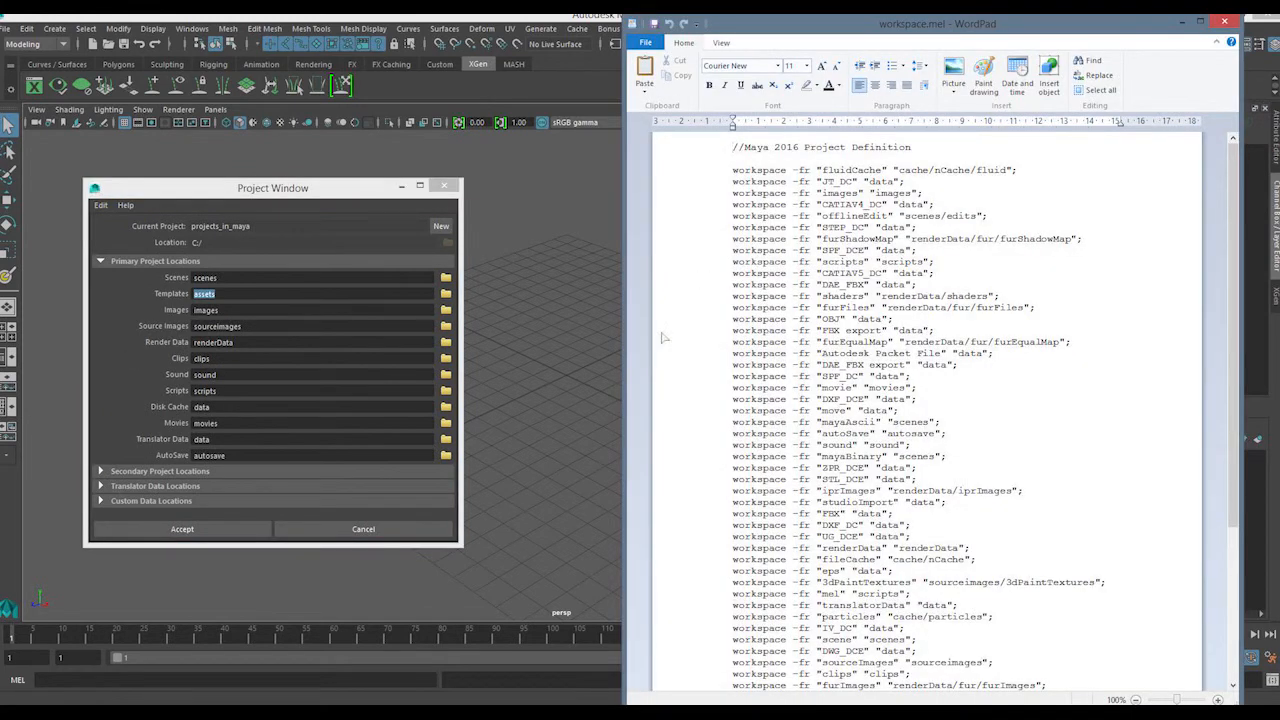
Check where workspace.mel sits in the projects_in_maya folder in File Explorer, and return to WordPad
key("alt+Tab")
key("alt+Tab")
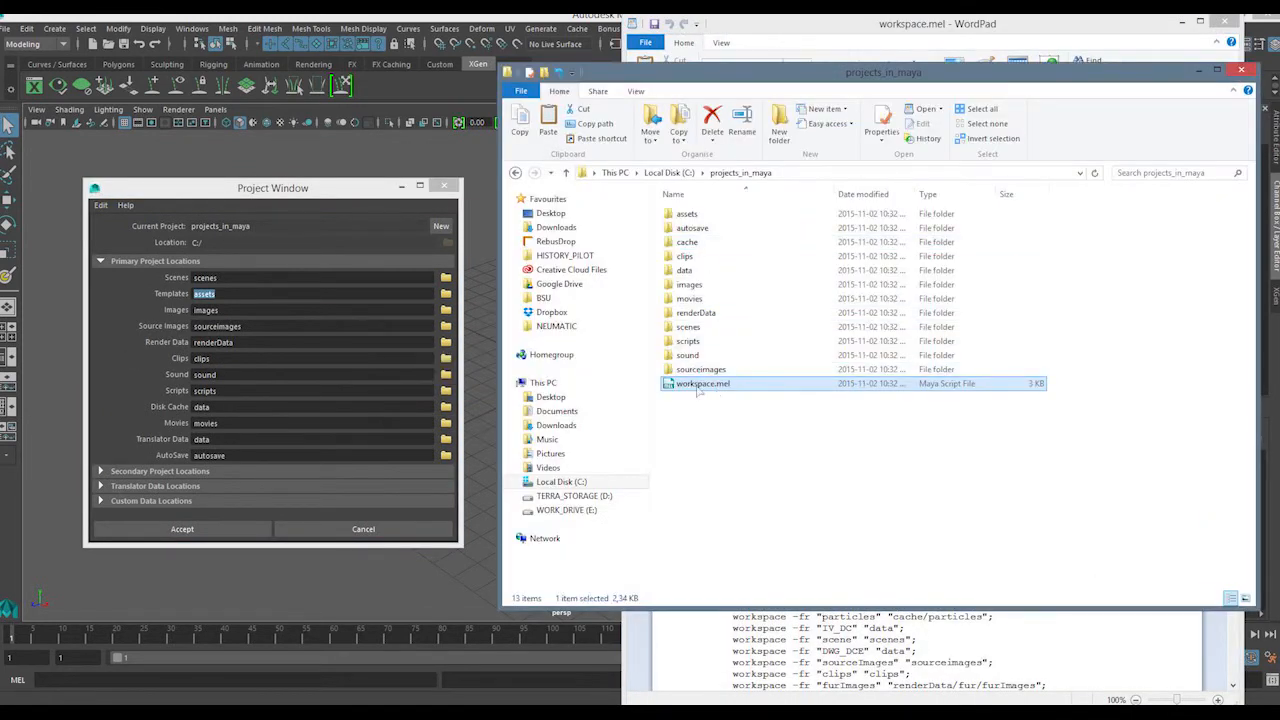
left_click(706, 472)
key("alt+Tab")
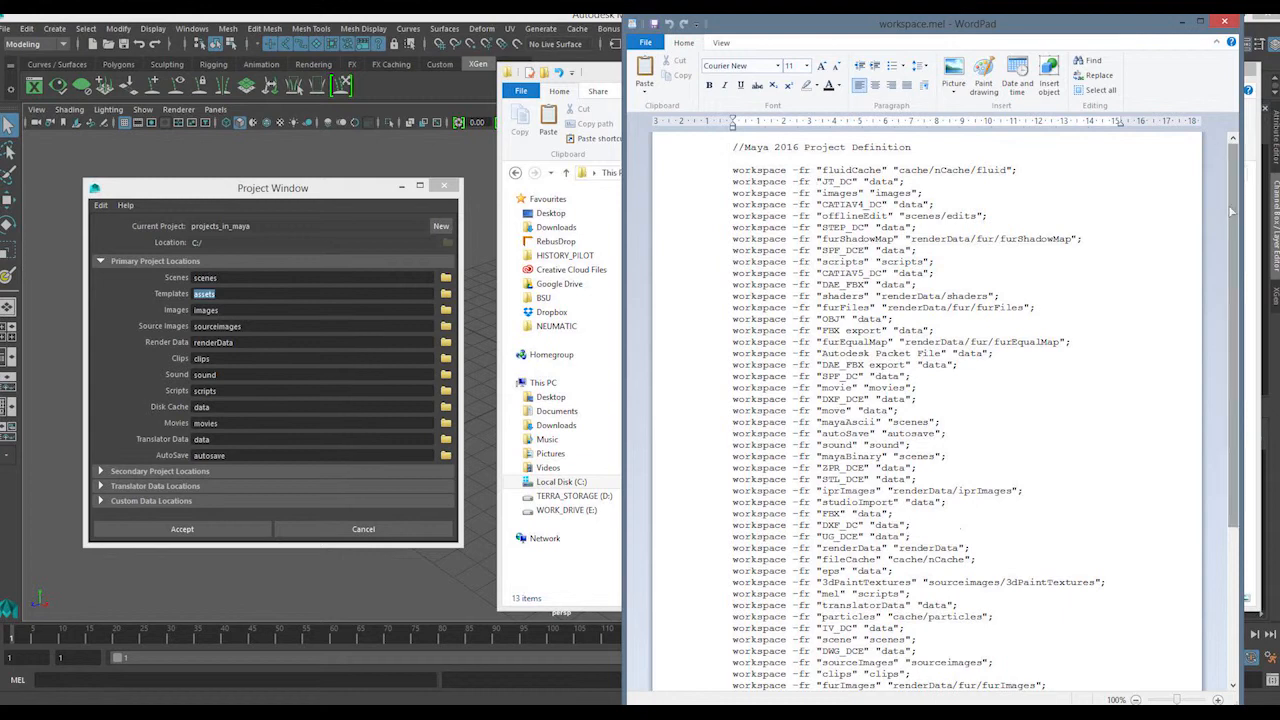
Examine the workspace path definitions in workspace.mel, including the movie and furShadowMap lines
scroll(1231, 212, "down", 1)
mouse_move(1231, 217)
left_mouse_down()
mouse_move(1231, 258)
mouse_move(1229, 240)
left_mouse_up()
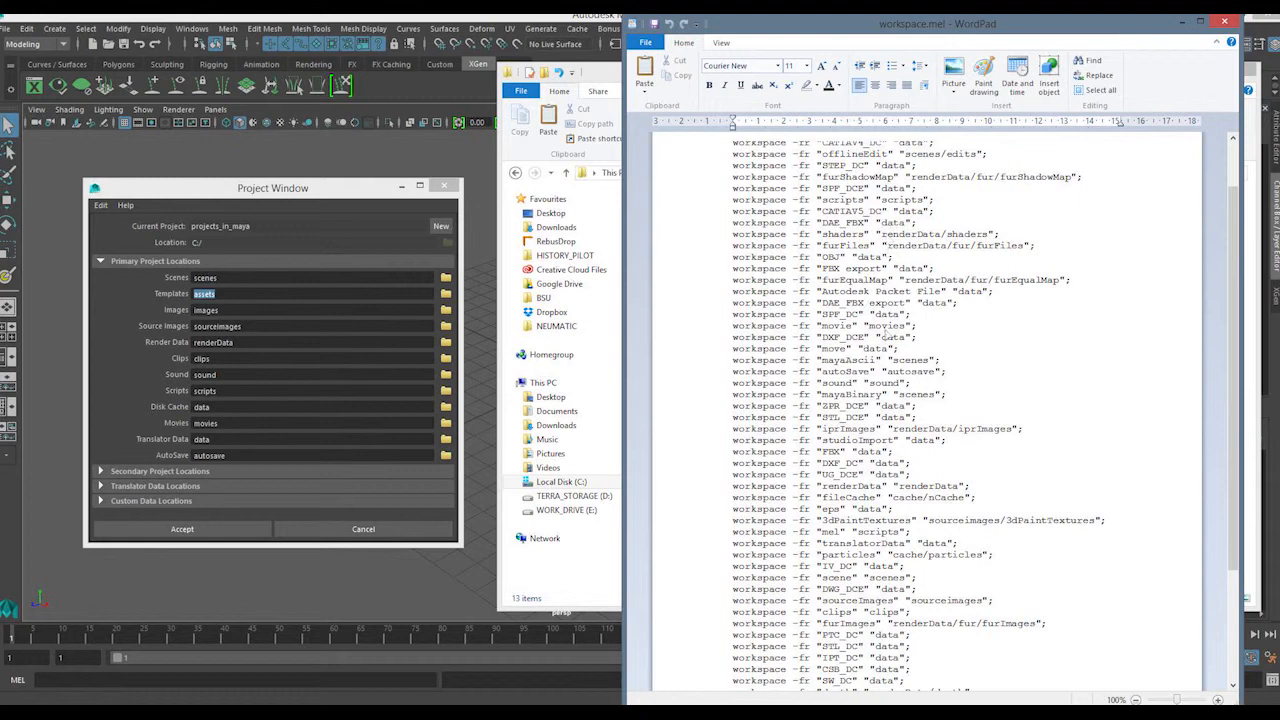
double_click(871, 326)
left_click_drag(883, 237, 975, 238)
left_click(951, 273)
left_click_drag(1234, 212, 1233, 160)
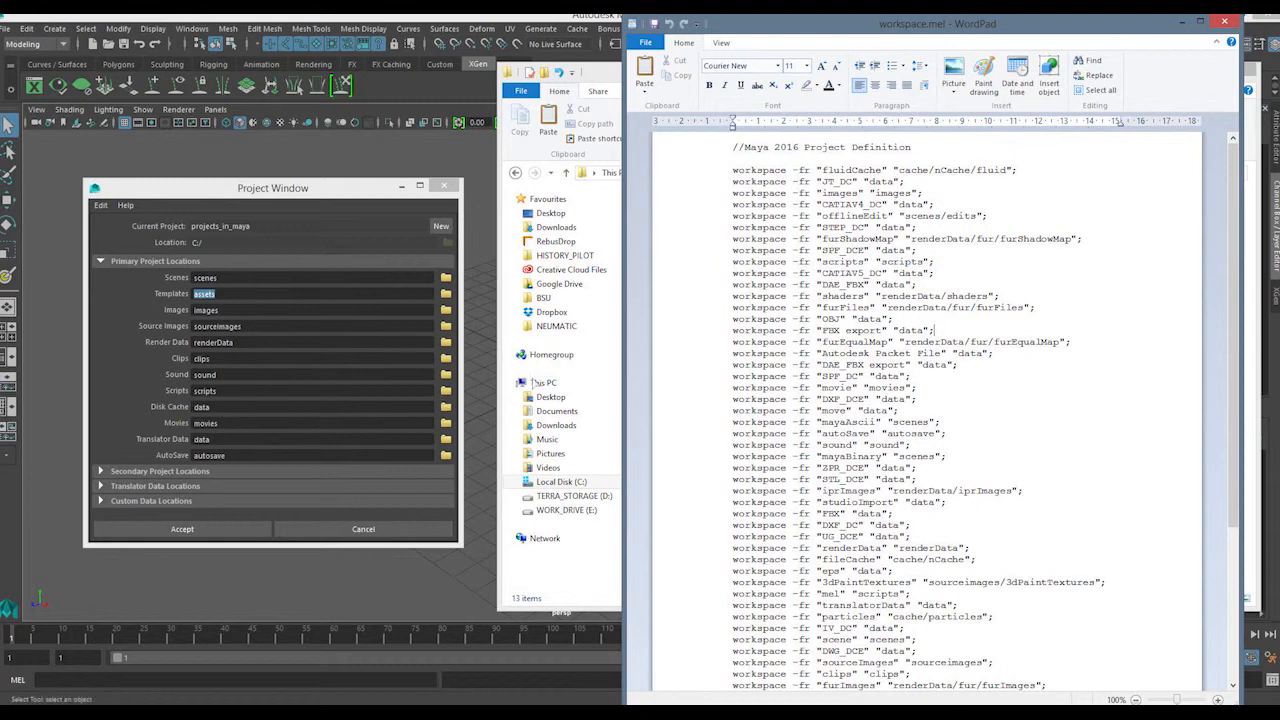
left_click(898, 238)
scroll(1210, 213, "down", 5)
scroll(1193, 232, "up", 4)
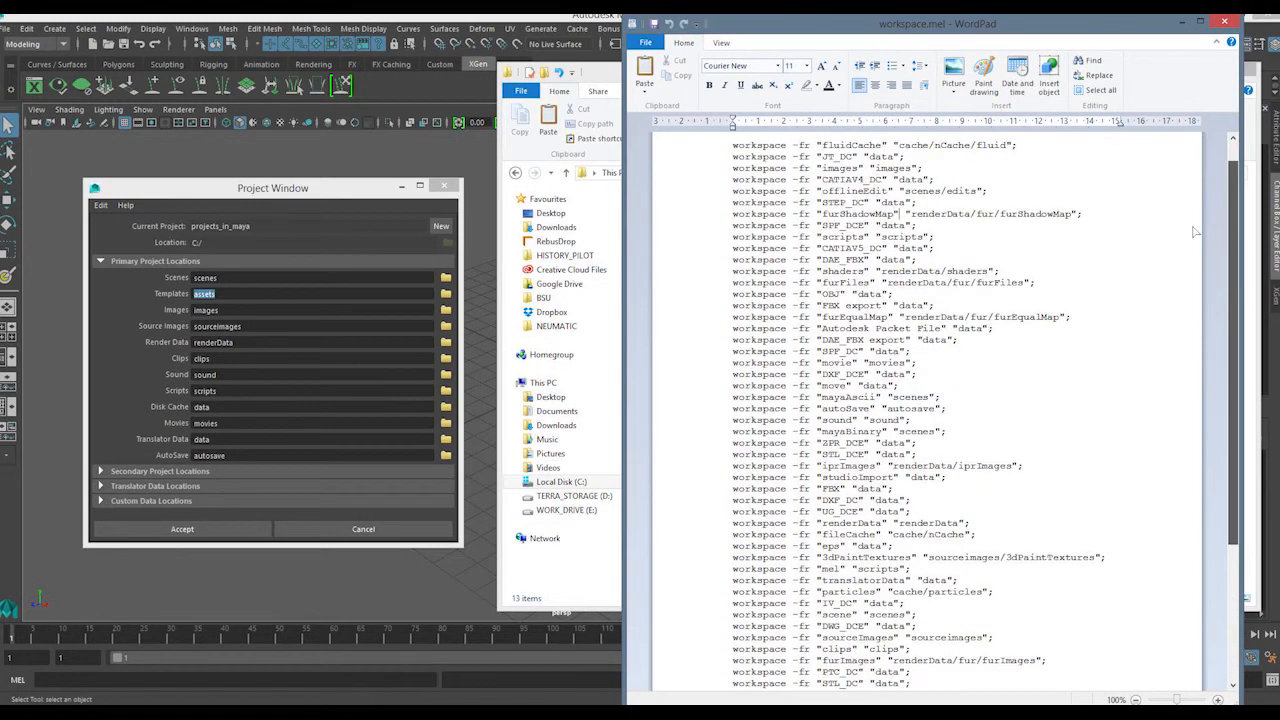
scroll(1193, 232, "up", 1)
Compare the images definition line in workspace.mel with the Project Window, and close WordPad
left_click_drag(187, 195, 213, 183)
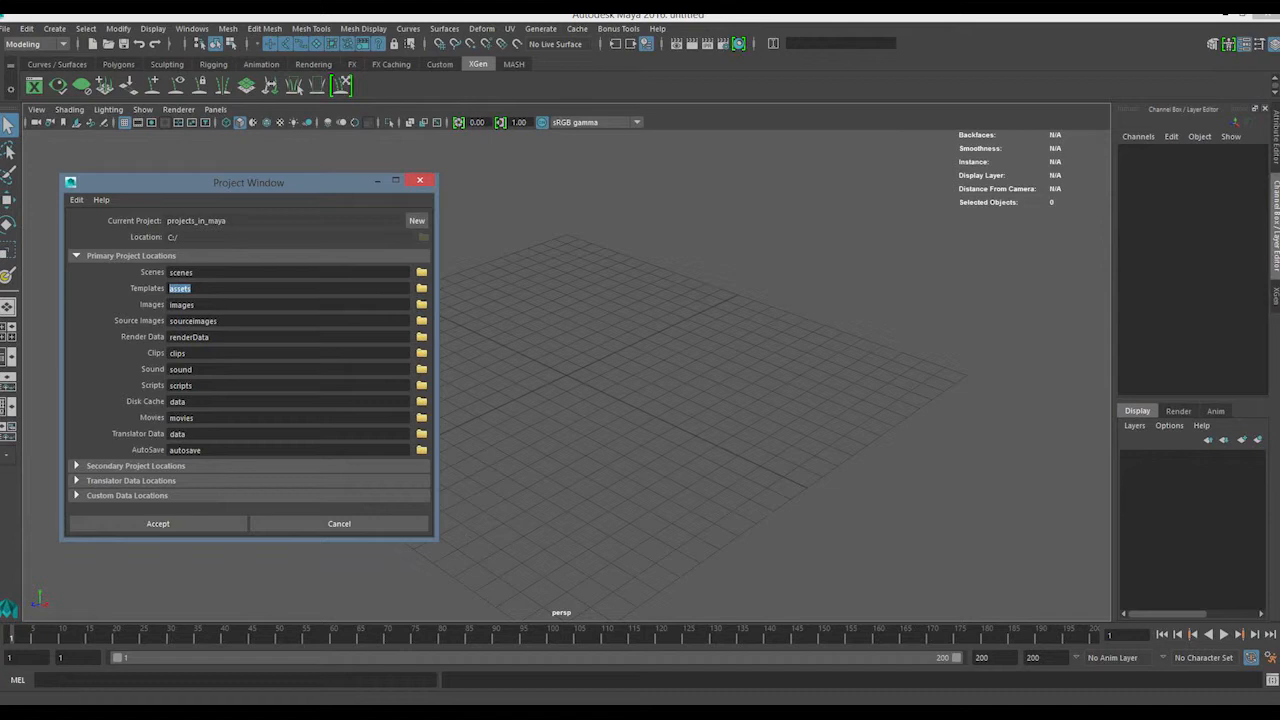
left_click(457, 714)
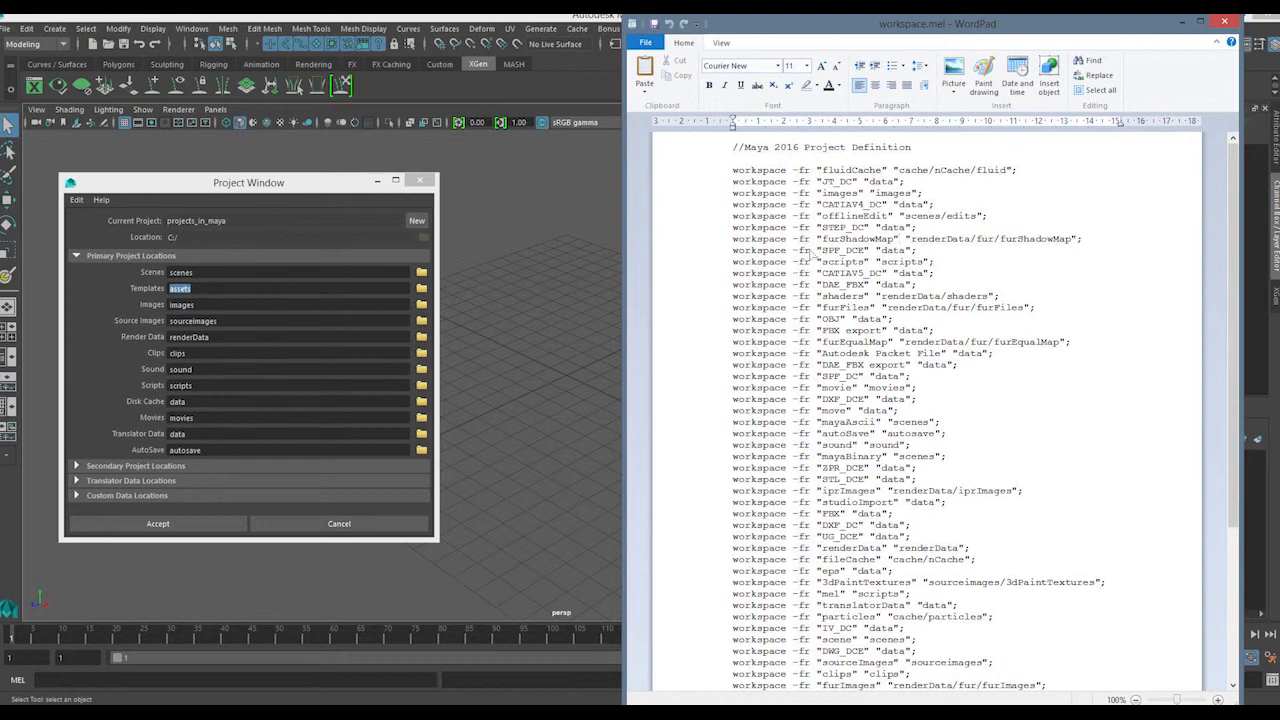
left_click_drag(924, 194, 786, 196)
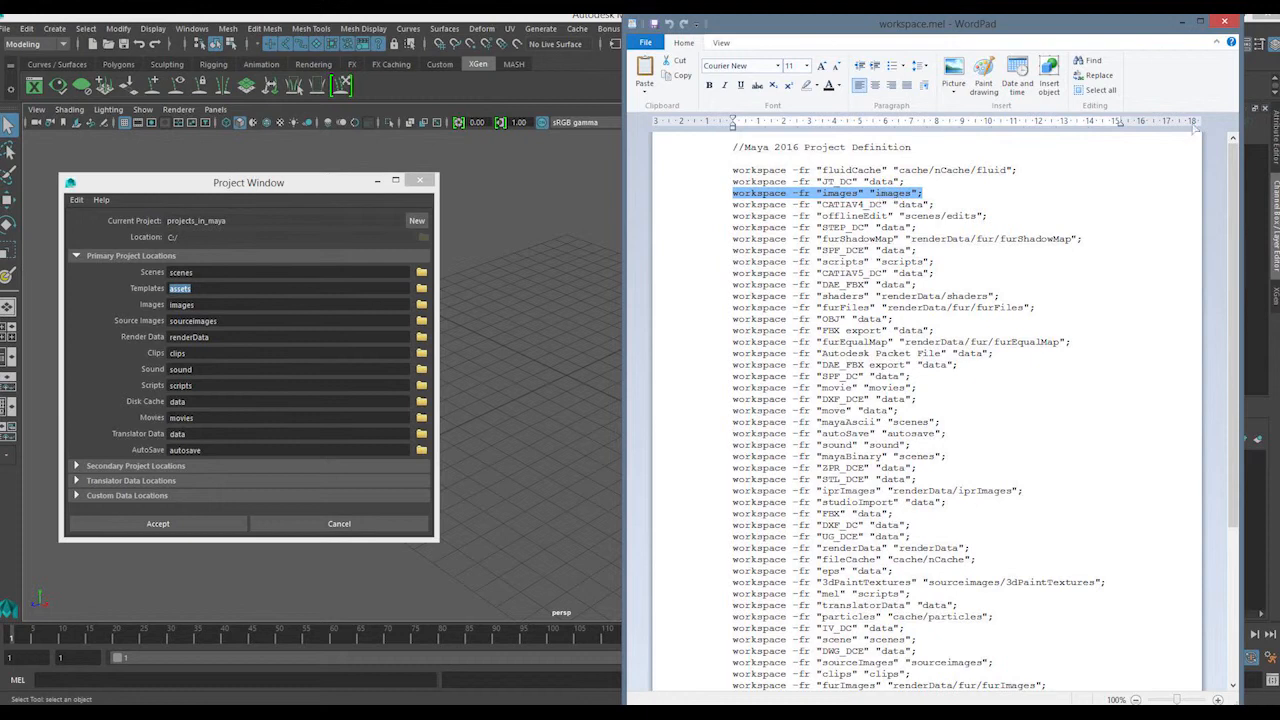
left_click(1223, 22)
Set the project's Images location to a new folder named images on the E: drive, and accept the project settings
left_click(230, 286)
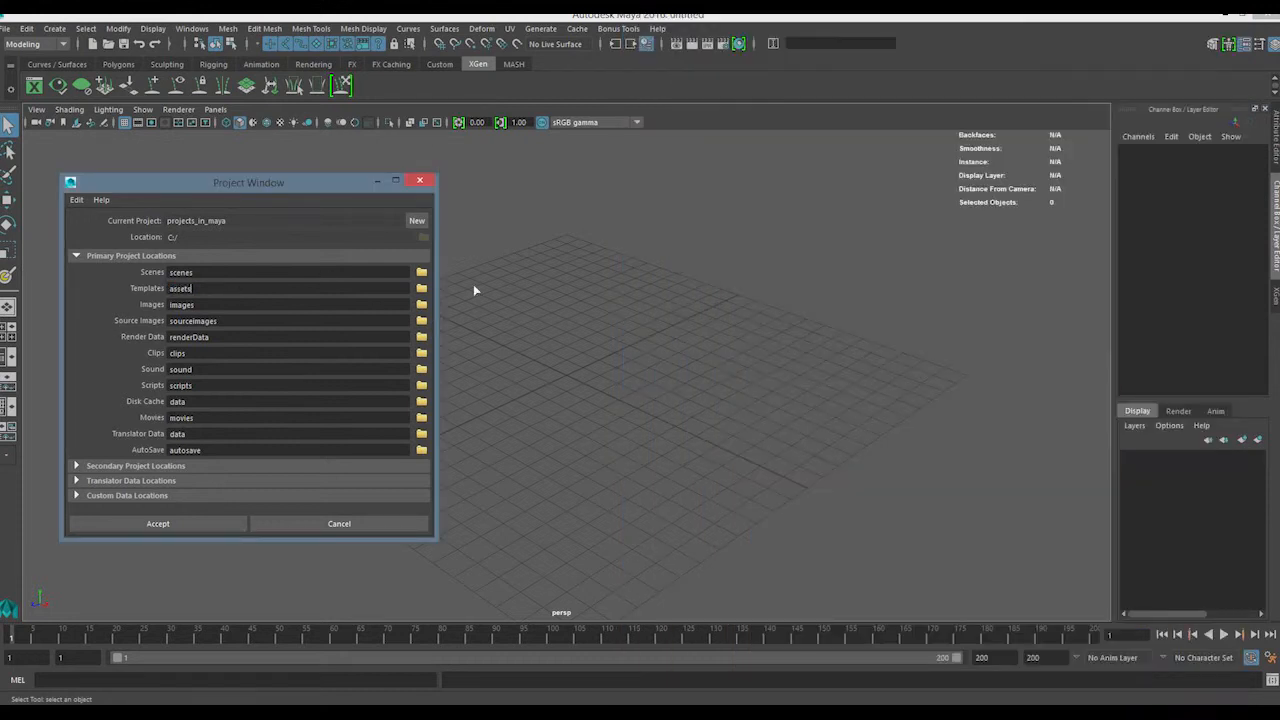
left_click(421, 304)
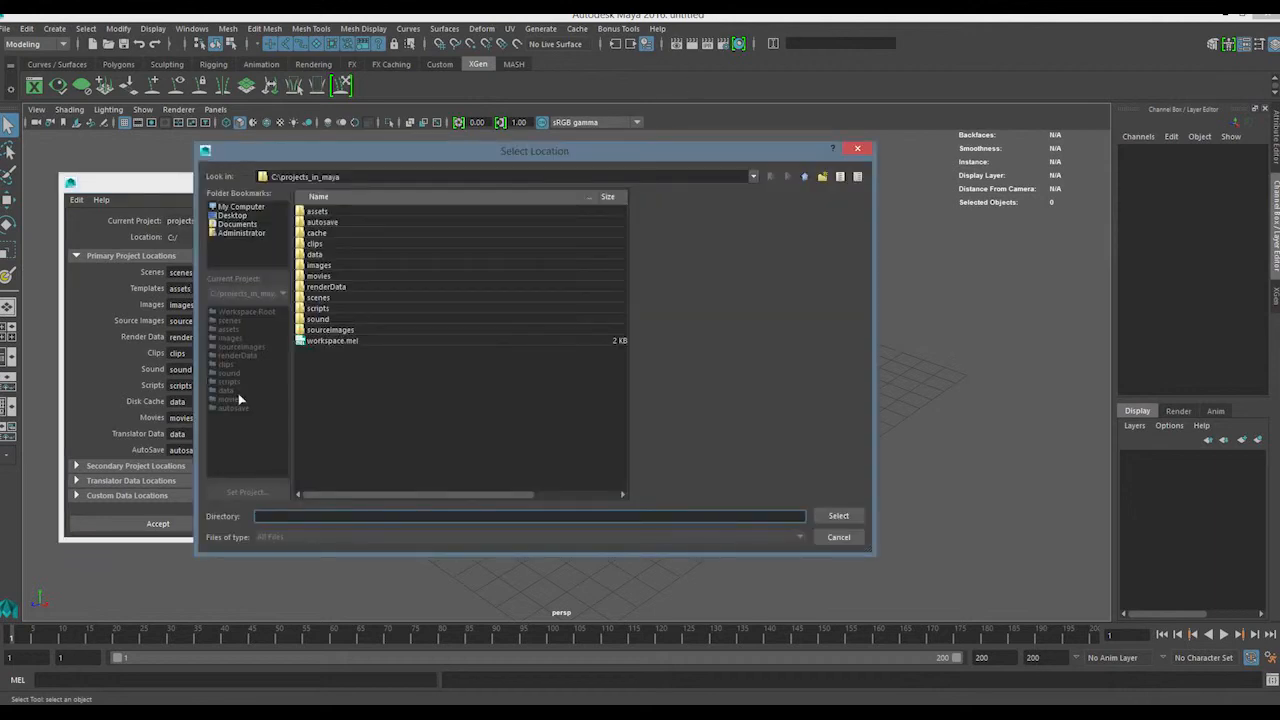
left_click(232, 215)
left_click(240, 206)
double_click(336, 232)
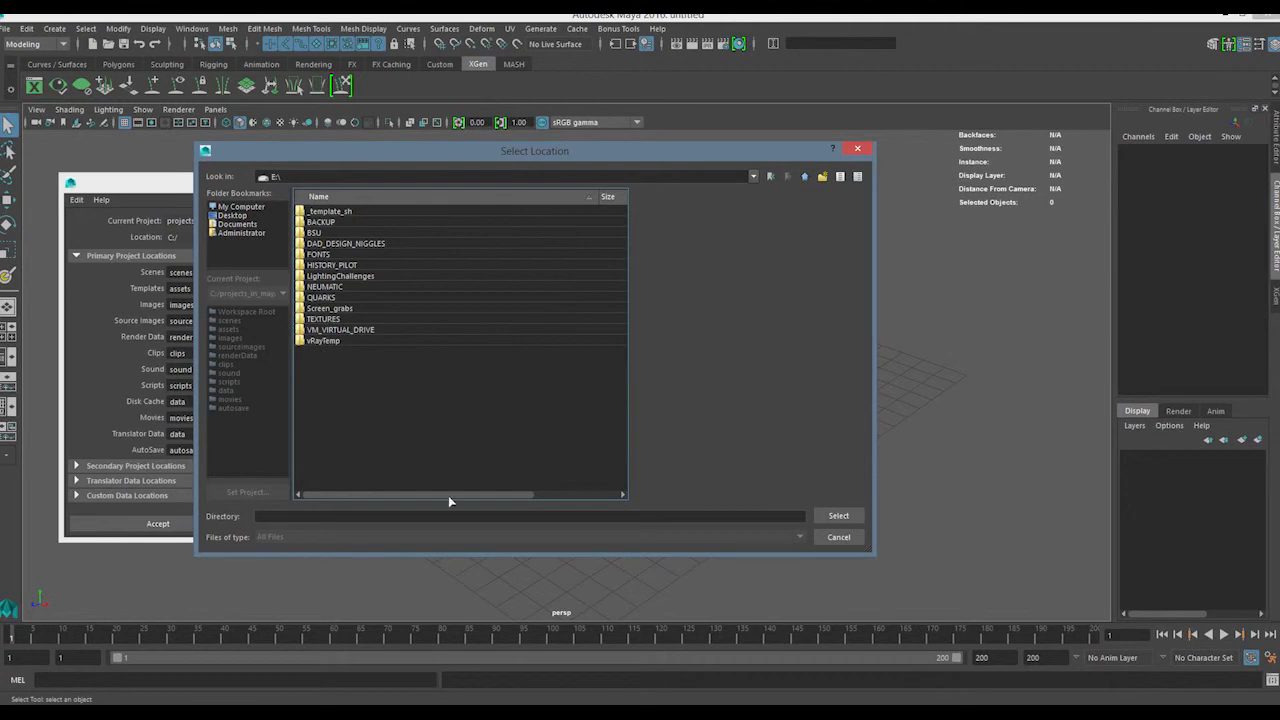
left_click(822, 176)
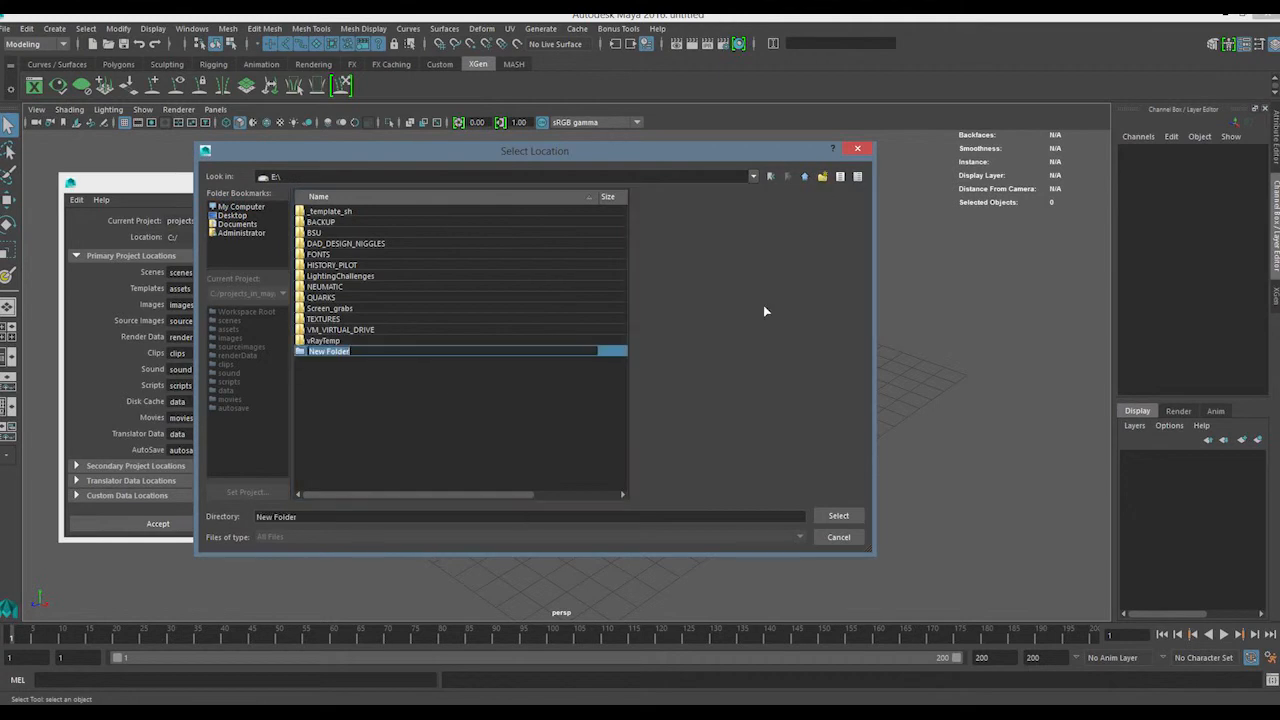
key("BackSpace")
type("images")
key("Return")
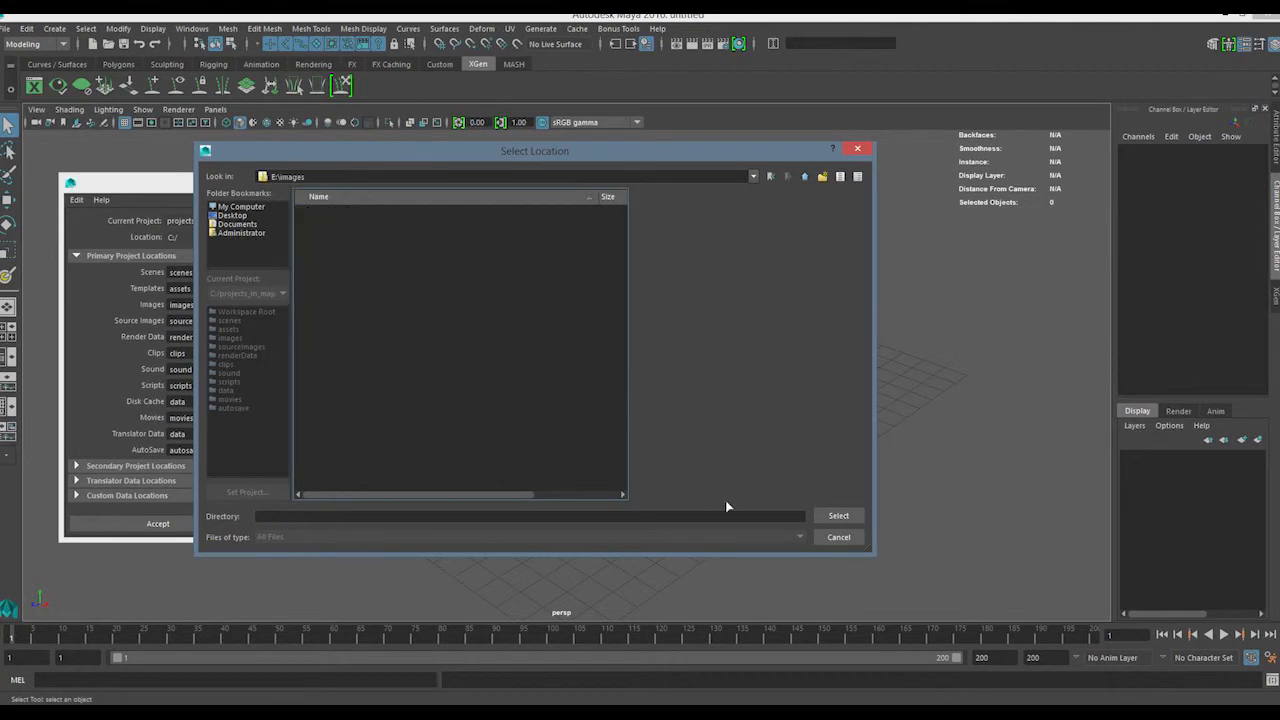
left_click(838, 516)
left_click(211, 524)
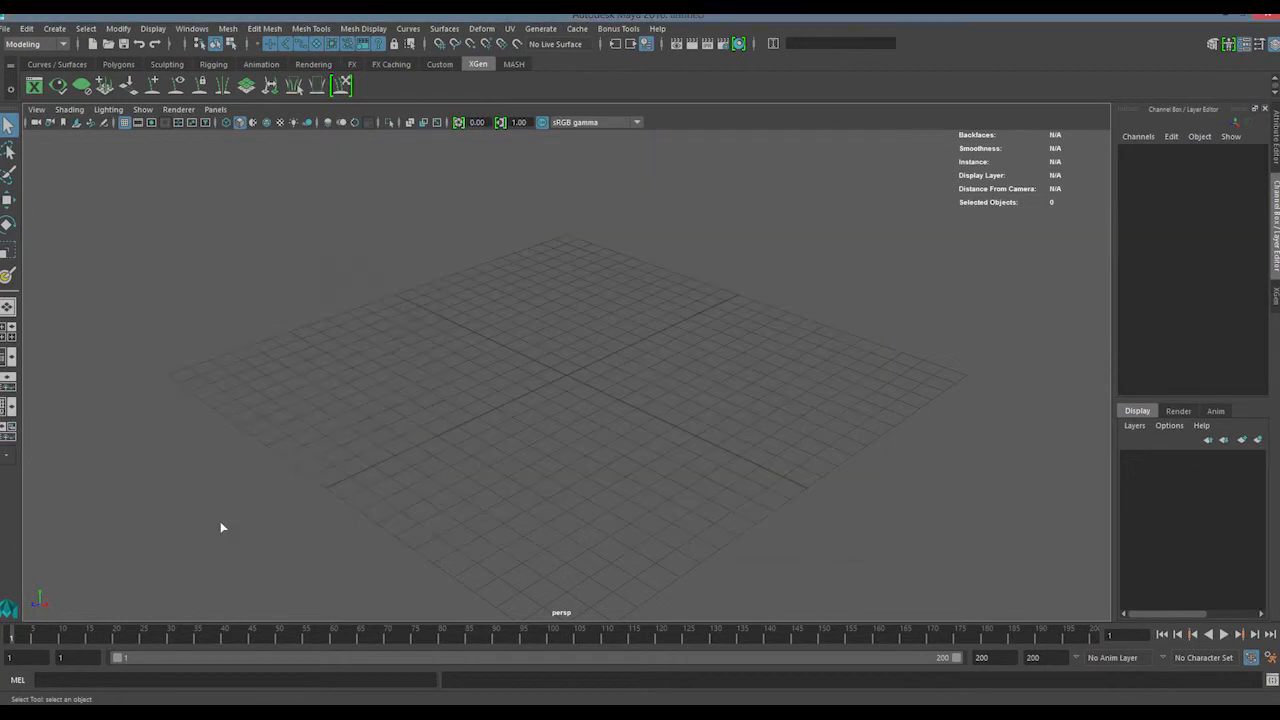
Switch to File Explorer and reopen workspace.mel from the projects_in_maya folder in WordPad
key("alt+Tab")
left_click(713, 386)
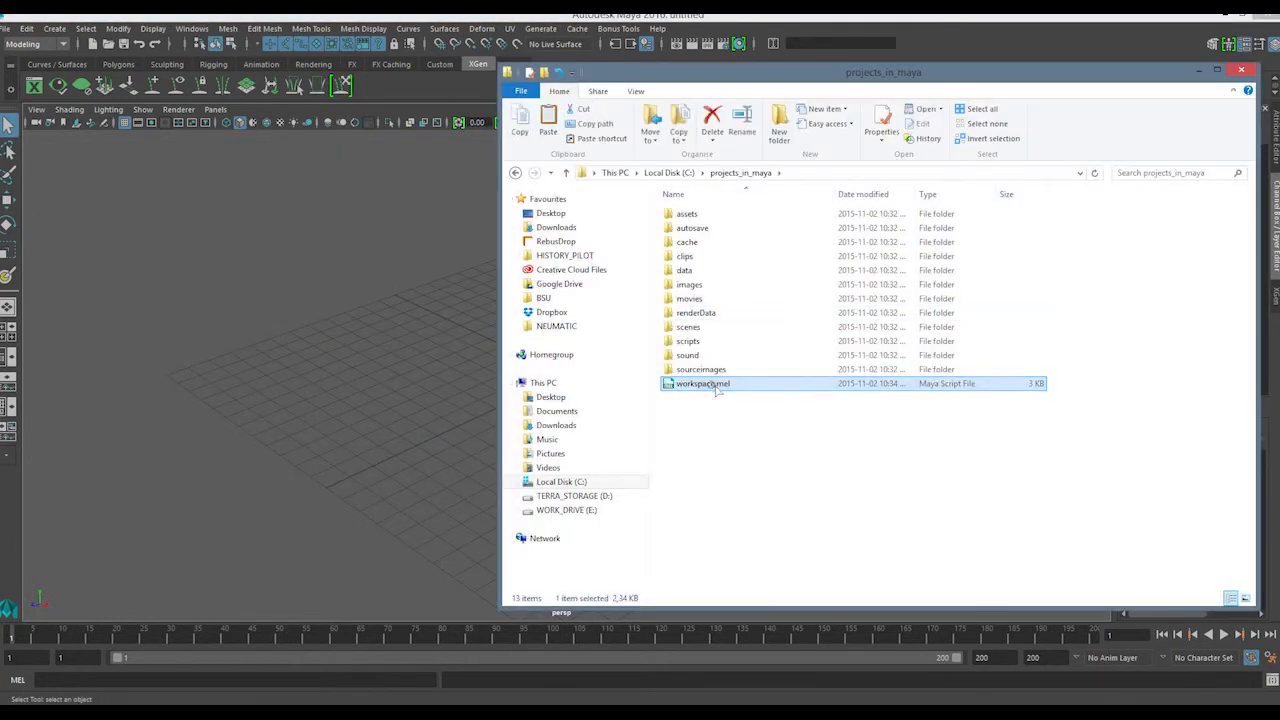
right_click(713, 388)
left_click(655, 437)
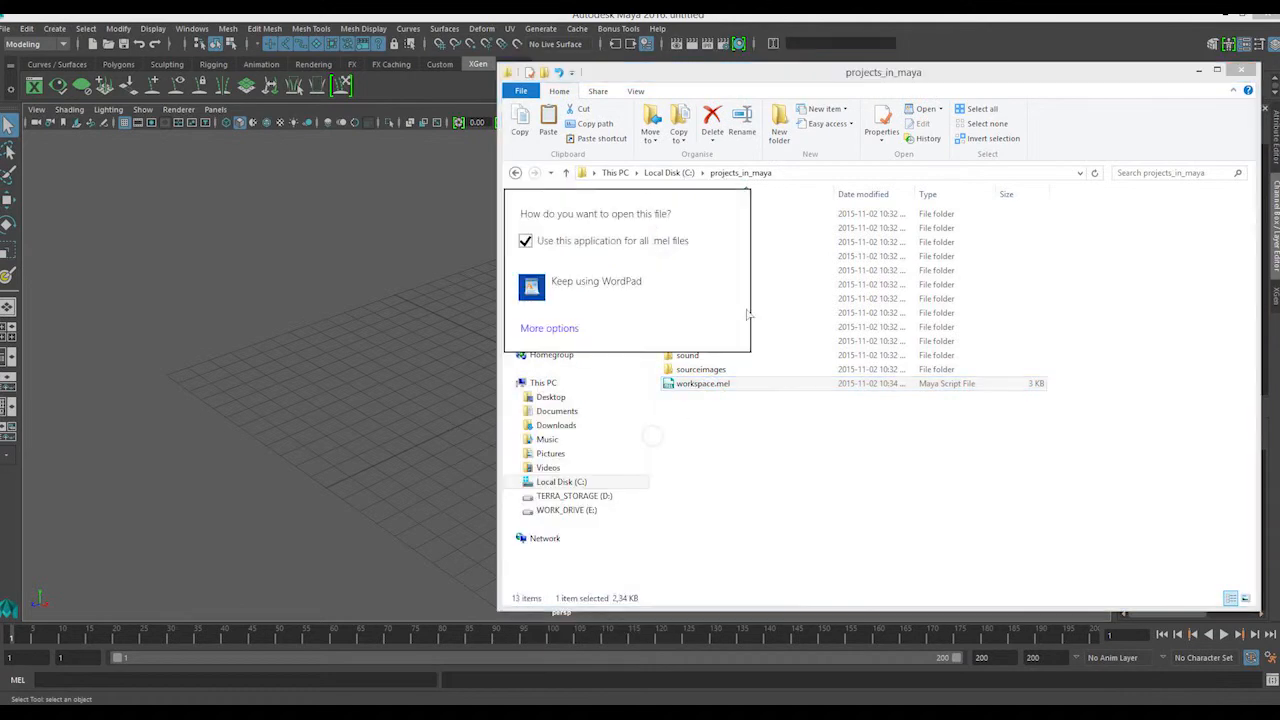
left_click(596, 286)
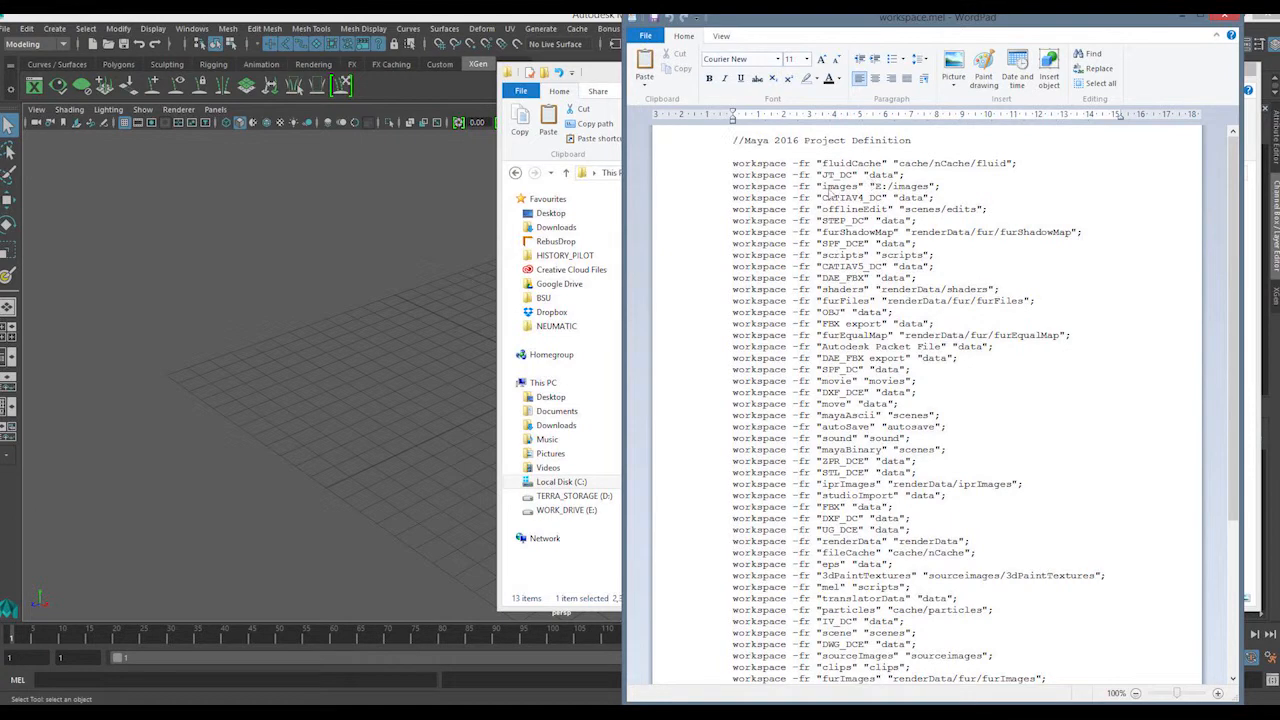
Examine the images definition line and its E:/images path in workspace.mel, and close WordPad
double_click(838, 186)
left_click_drag(875, 187, 928, 187)
left_click(929, 188)
left_click_drag(893, 190, 875, 190)
left_click(900, 200)
left_click_drag(880, 187, 874, 187)
left_click(887, 195)
left_click(1224, 17)
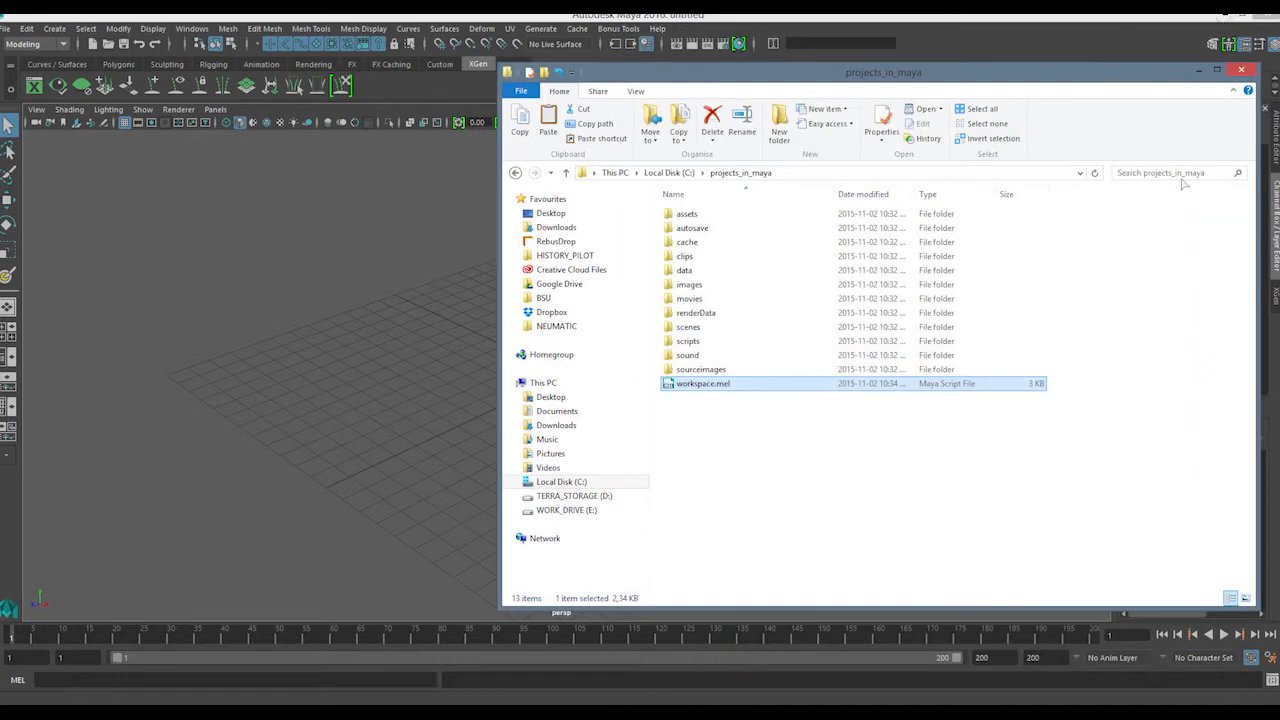
Look inside the assets and scenes folders of projects_in_maya in File Explorer
left_click_drag(705, 470, 700, 440)
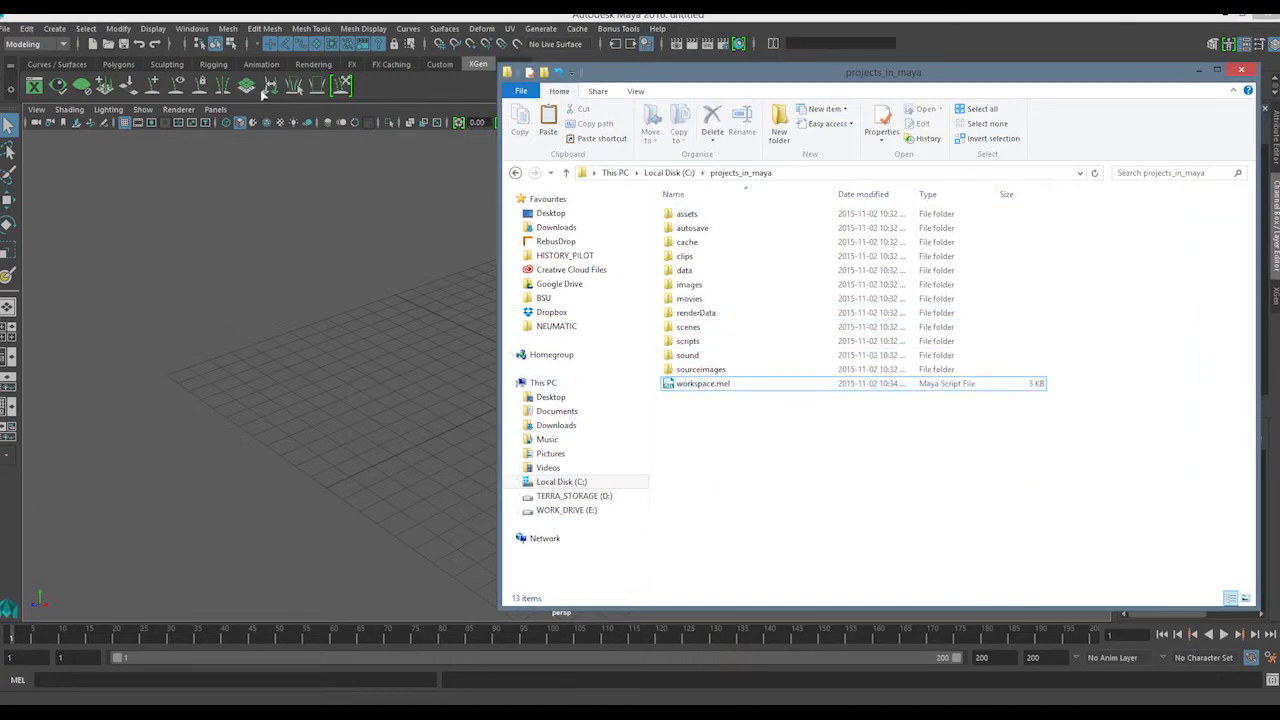
left_click(705, 220)
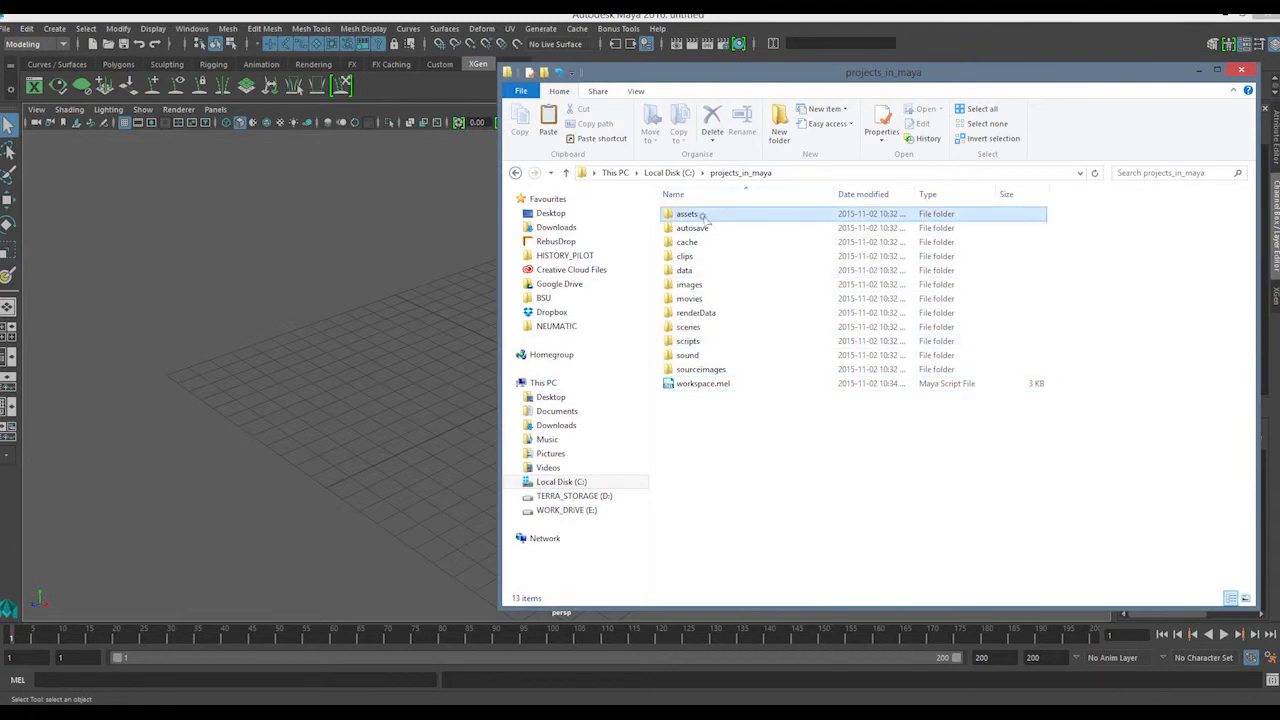
double_click(706, 217)
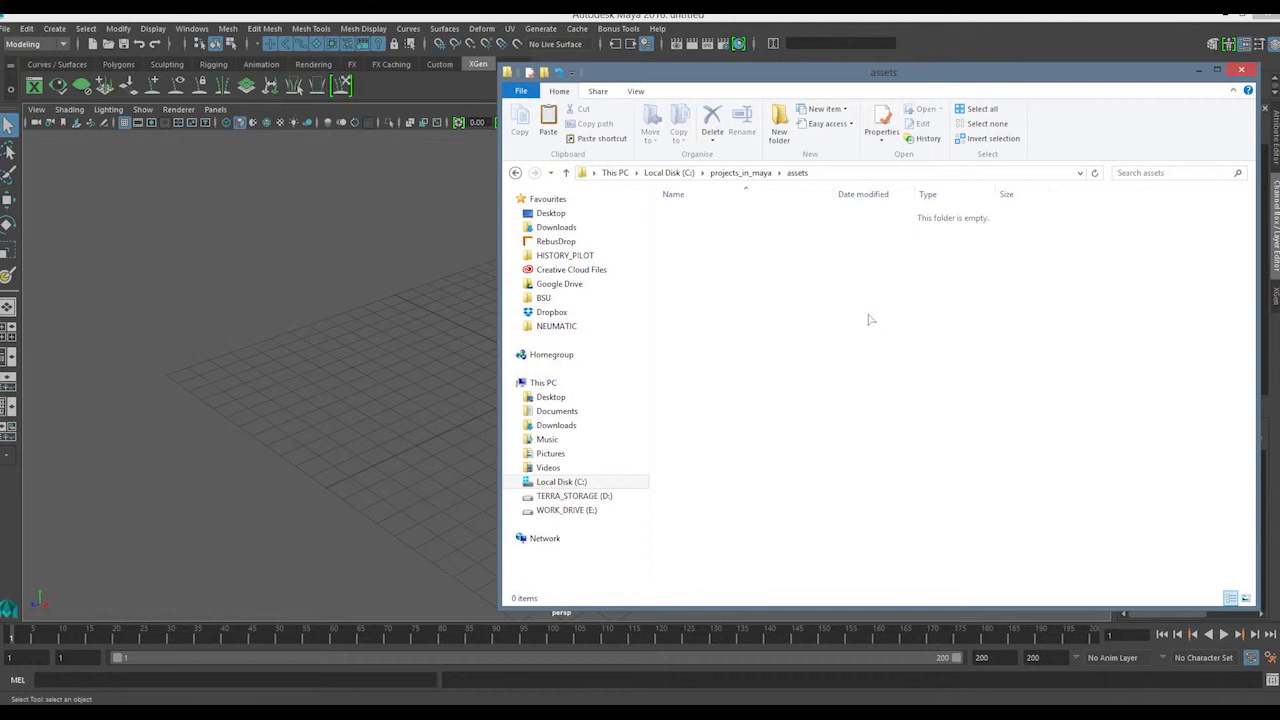
left_click_drag(703, 379, 825, 230)
left_click(740, 172)
double_click(700, 327)
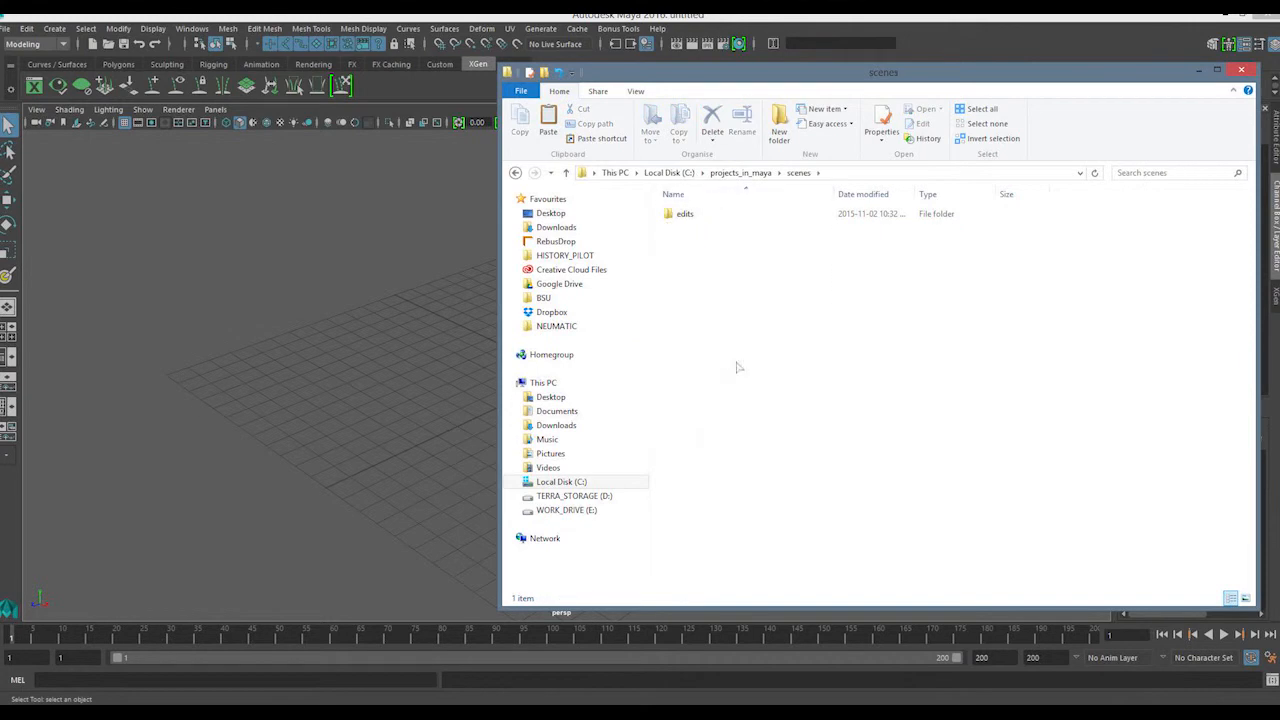
left_click(740, 172)
Look inside the project's assets, autosave and cache folders, including the cache subfolders
double_click(705, 216)
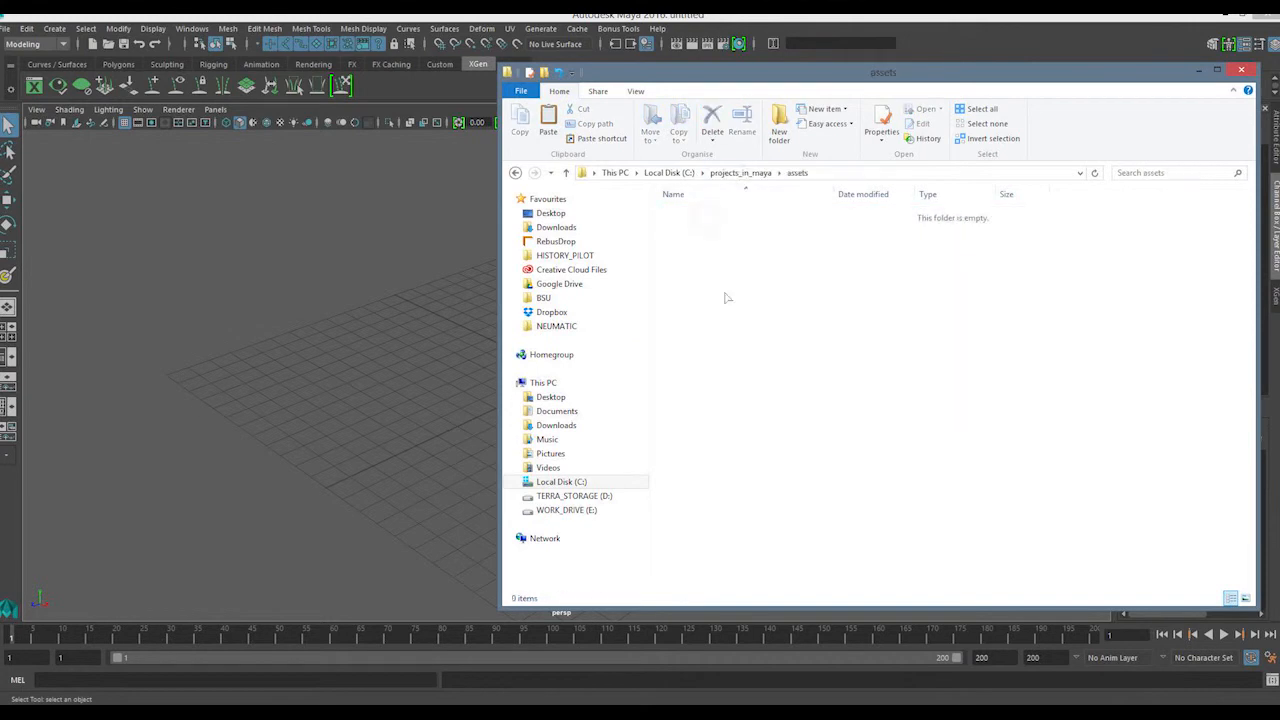
left_click(740, 172)
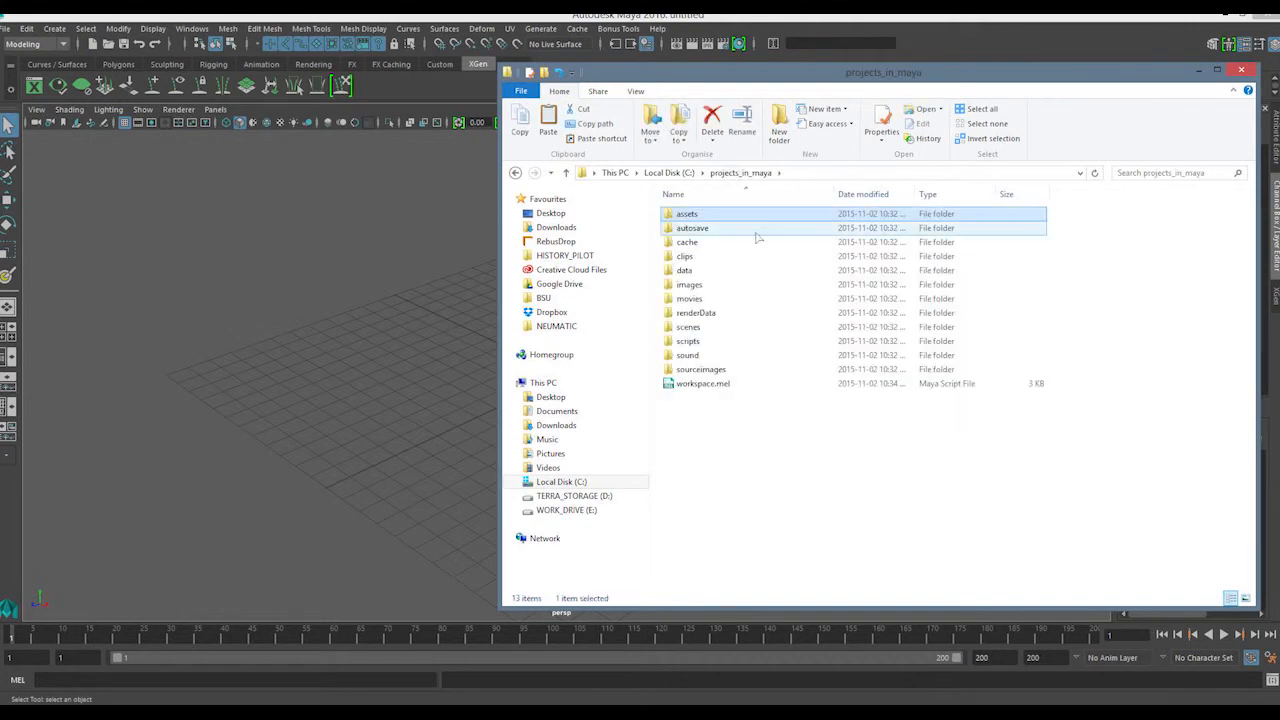
double_click(693, 229)
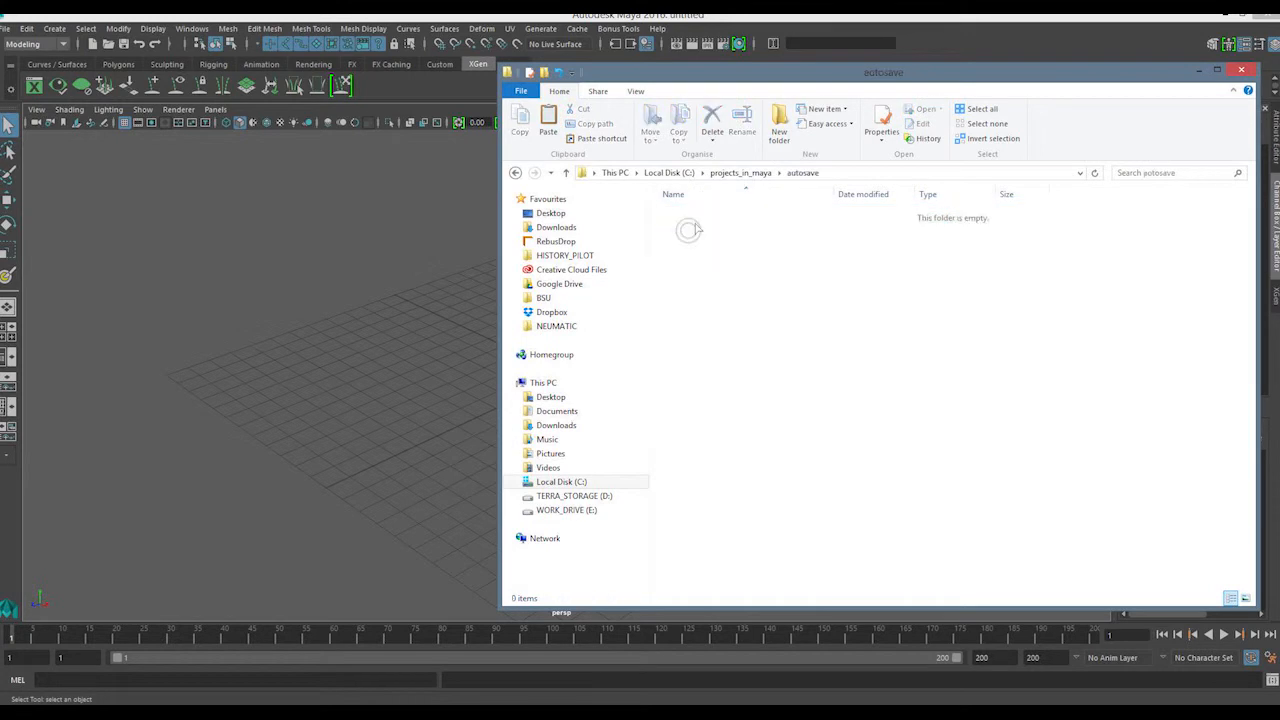
left_click(745, 173)
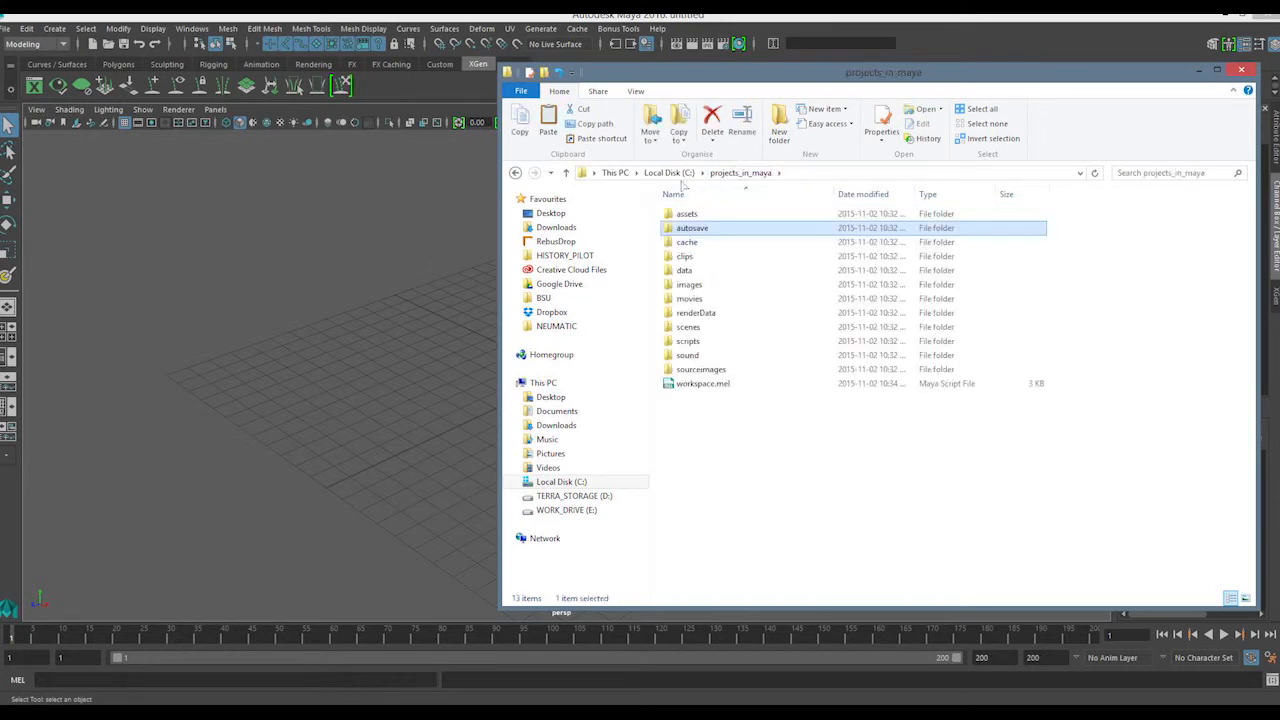
double_click(693, 242)
left_click_drag(707, 351, 729, 212)
Return to Maya, open the Project Window and review the Secondary Project Locations down to the cache paths
left_click(770, 363)
left_click(34, 31)
mouse_move(8, 30)
left_click(45, 410)
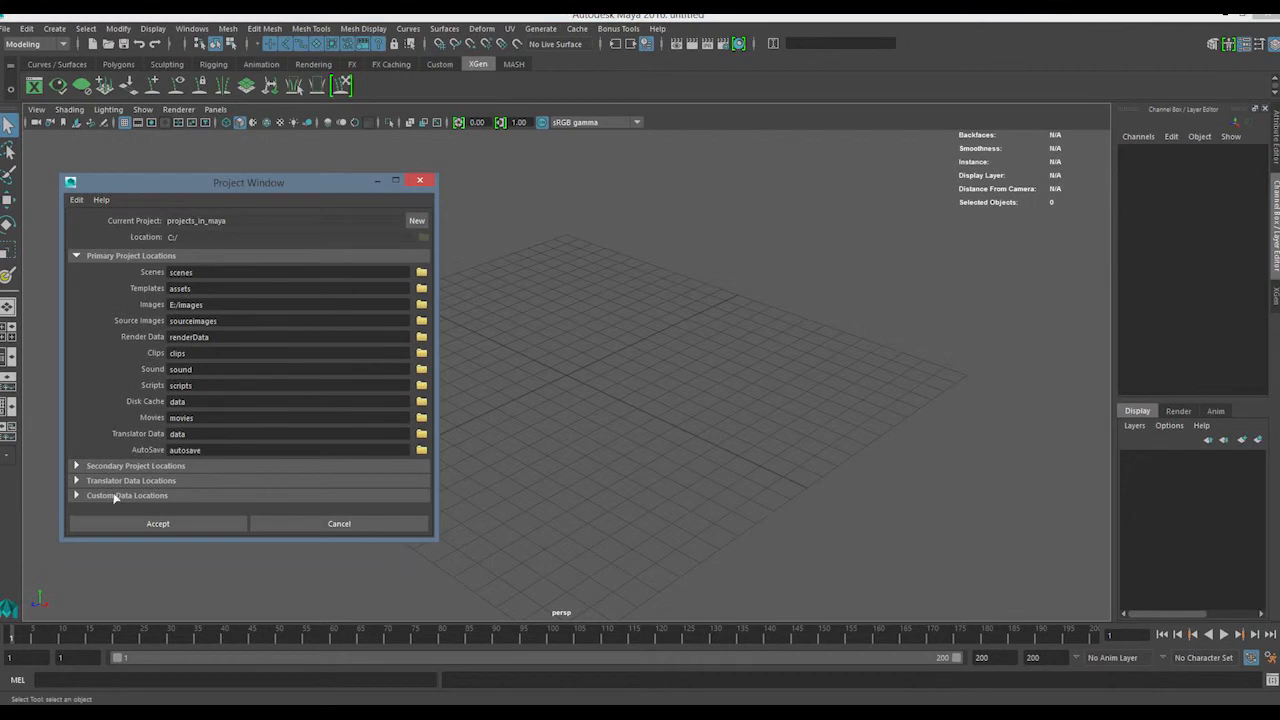
left_click(130, 466)
left_click_drag(426, 275, 432, 409)
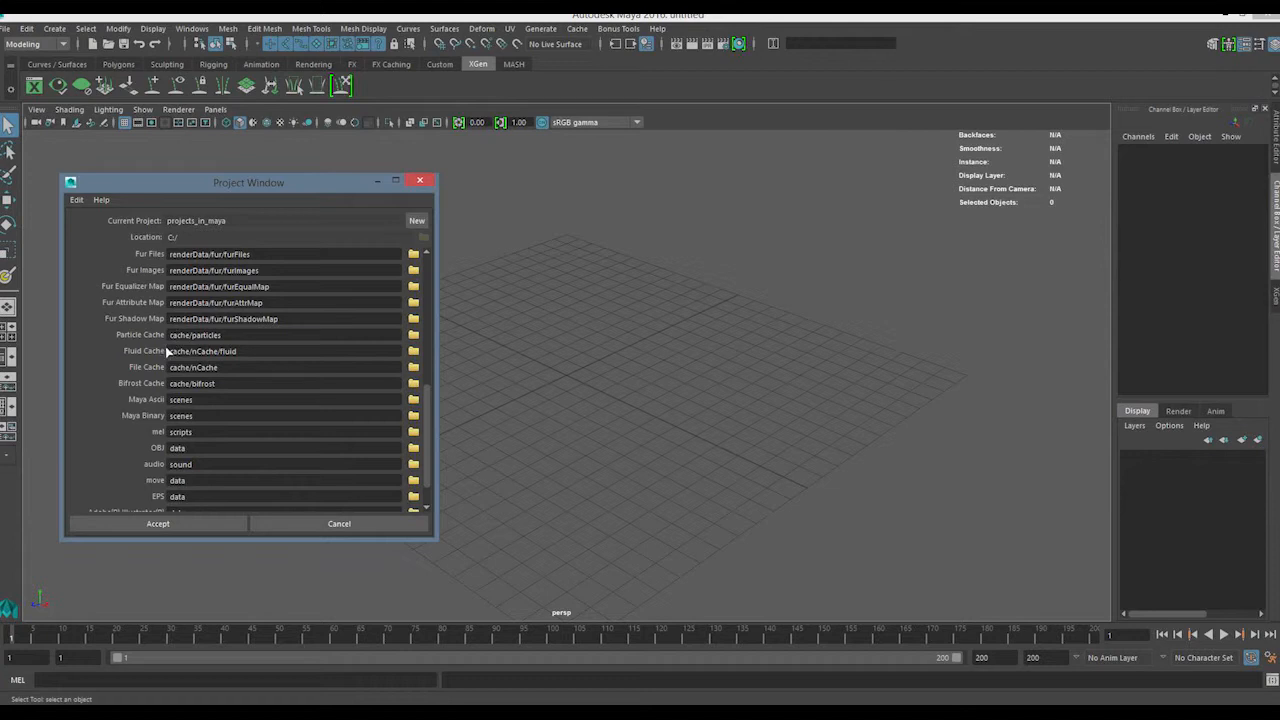
Compare the particles subfolder of the cache folder in File Explorer with the Particle Cache path in Maya's Project Window
left_click(260, 630)
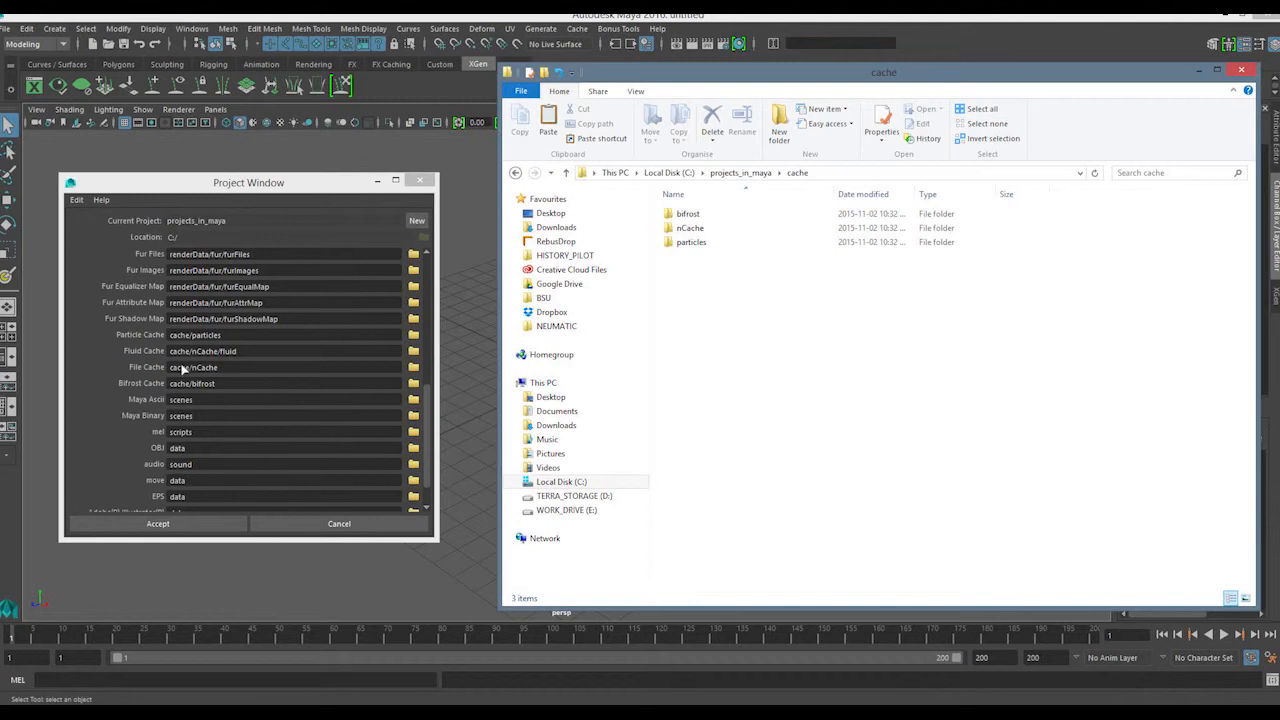
left_click(688, 242)
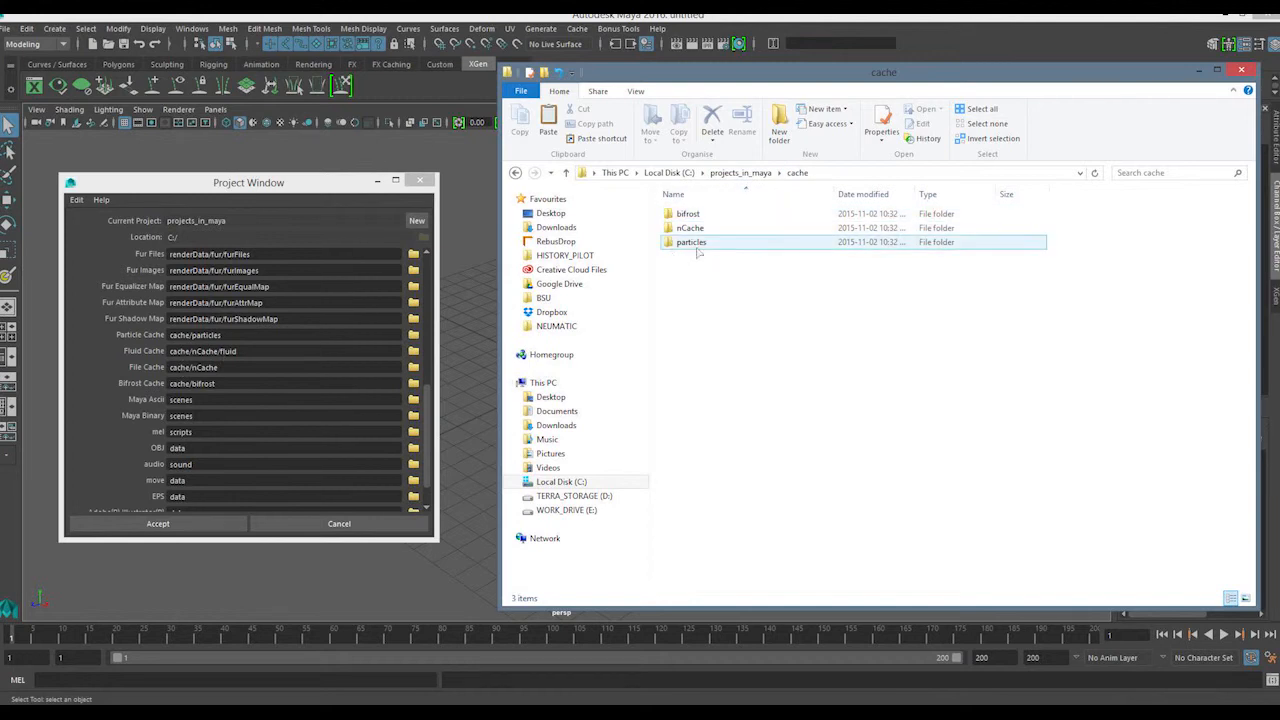
left_click(236, 342)
left_click_drag(236, 342, 143, 345)
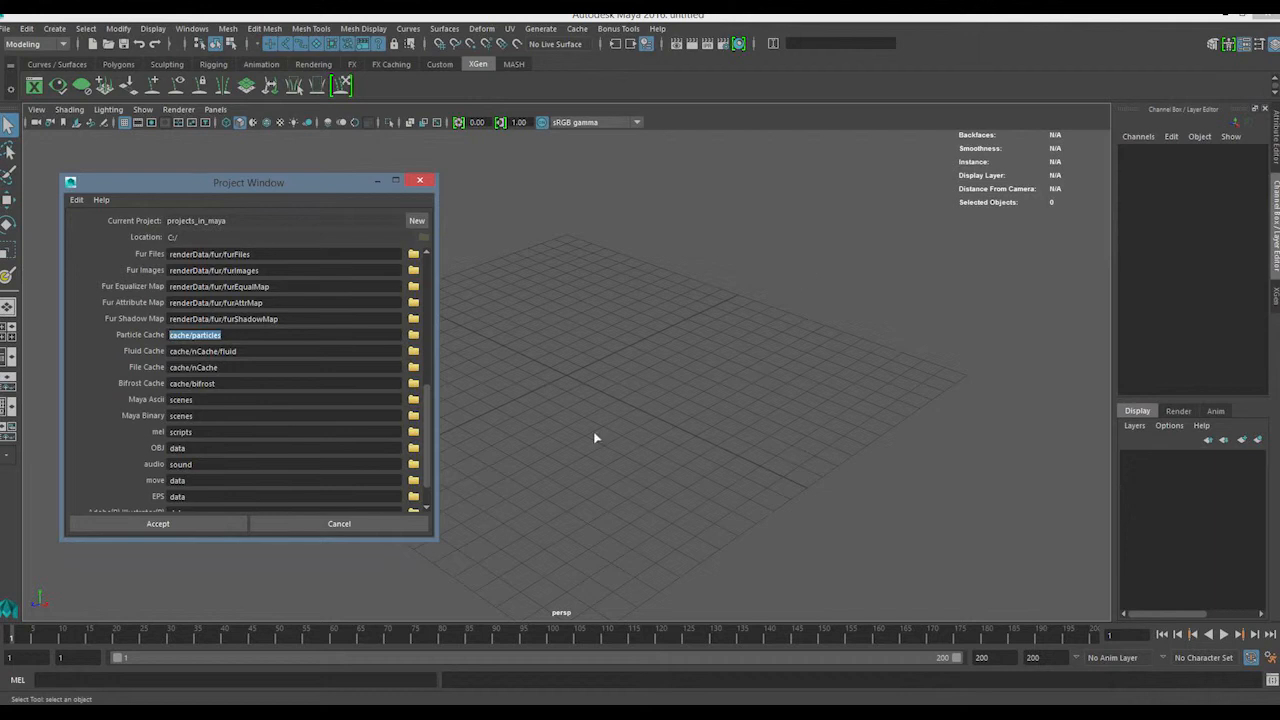
Review the Fluid Cache, File Cache and Bifrost Cache paths, and close the Project Window without applying changes
left_click(225, 340)
left_click(252, 356)
left_click_drag(268, 354, 157, 355)
left_click_drag(230, 372, 150, 372)
left_click_drag(225, 386, 131, 408)
left_click_drag(424, 415, 439, 384)
left_click(376, 527)
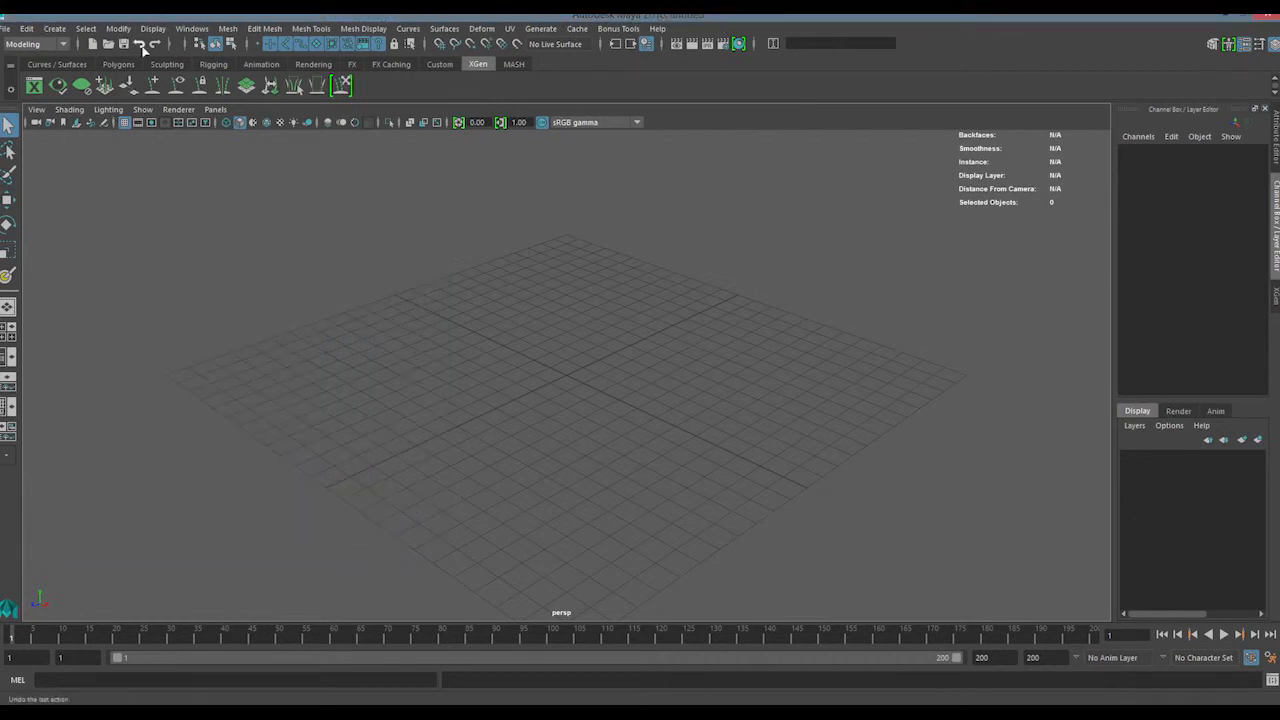
Save the scene as a Maya Binary file named haserhg in the project's scenes folder
key("ctrl+shift+s")
left_click_drag(271, 178, 375, 182)
left_click(311, 517)
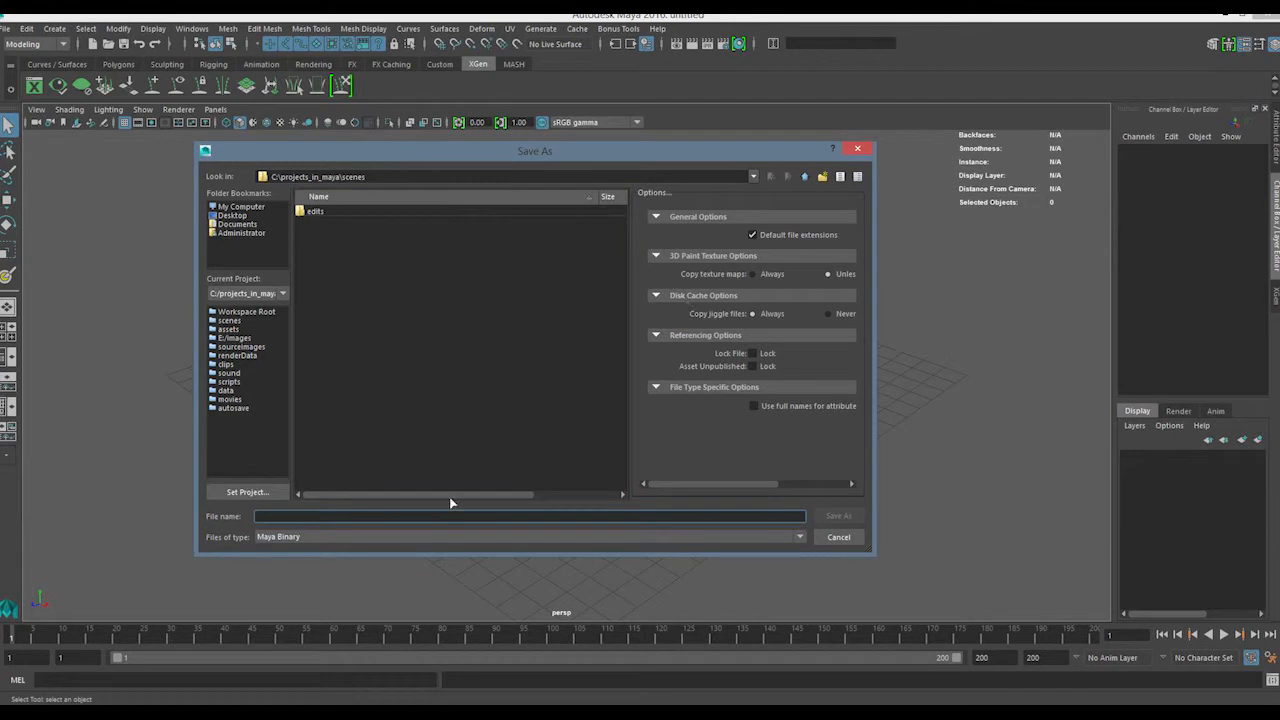
type("baserig")
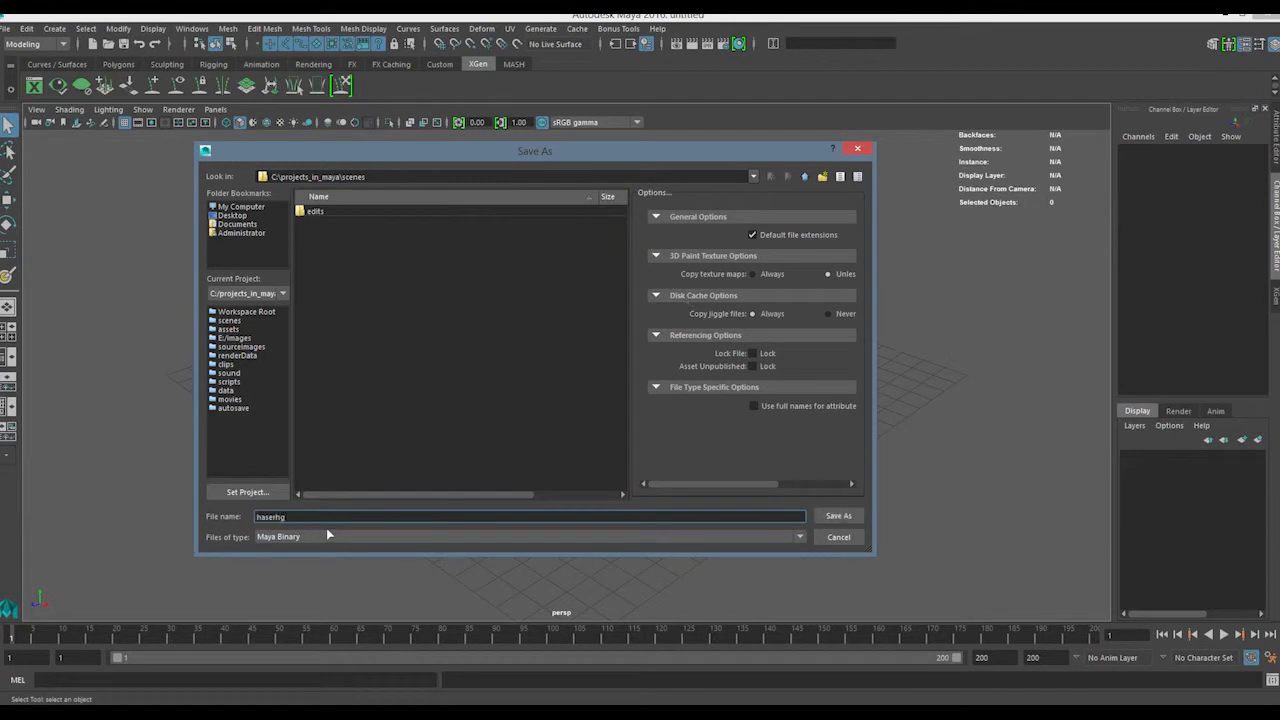
left_click(838, 516)
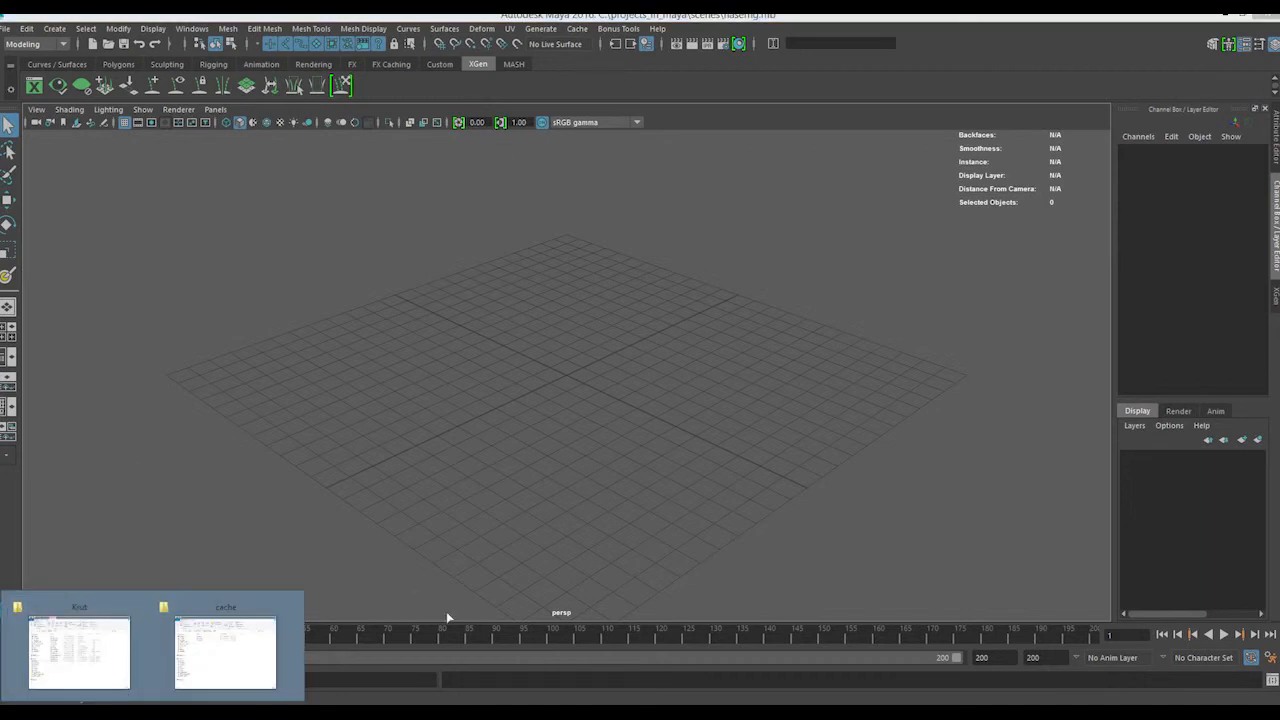
Check the saved haserhg.mb file in the project's scenes folder in File Explorer, and return to Maya
left_click(219, 648)
left_click(745, 174)
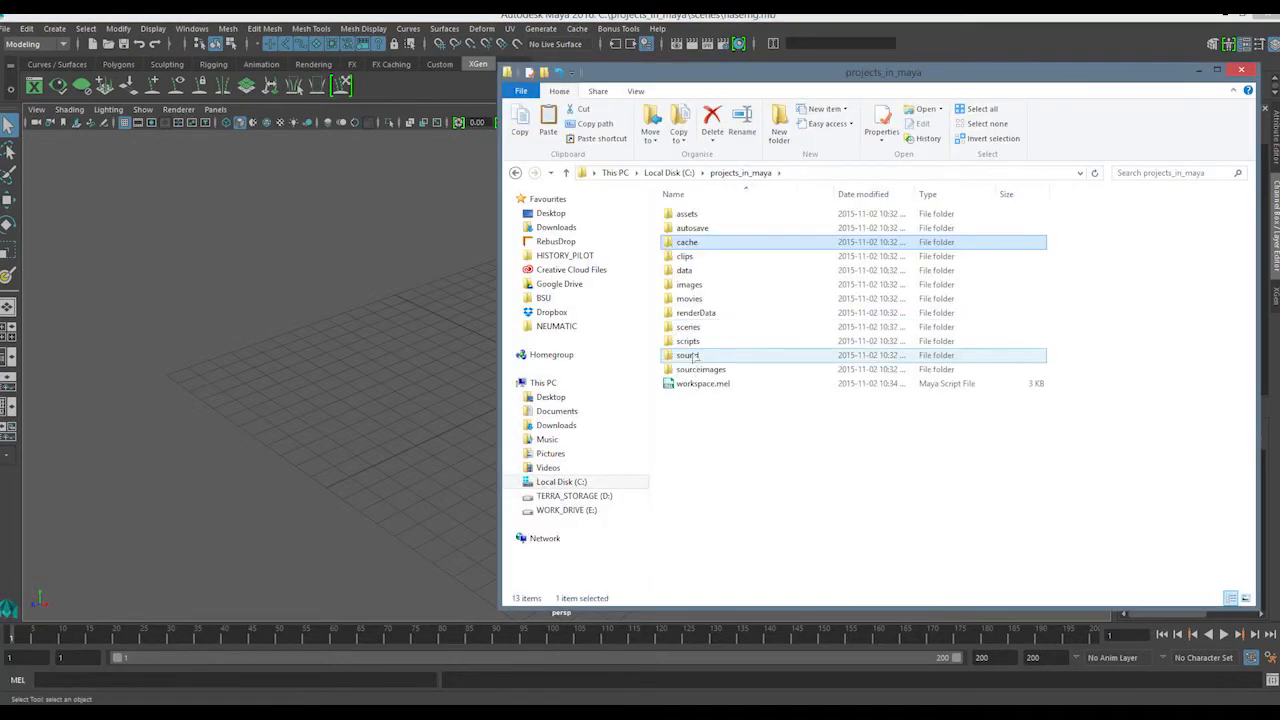
double_click(698, 331)
left_click_drag(716, 232, 716, 232)
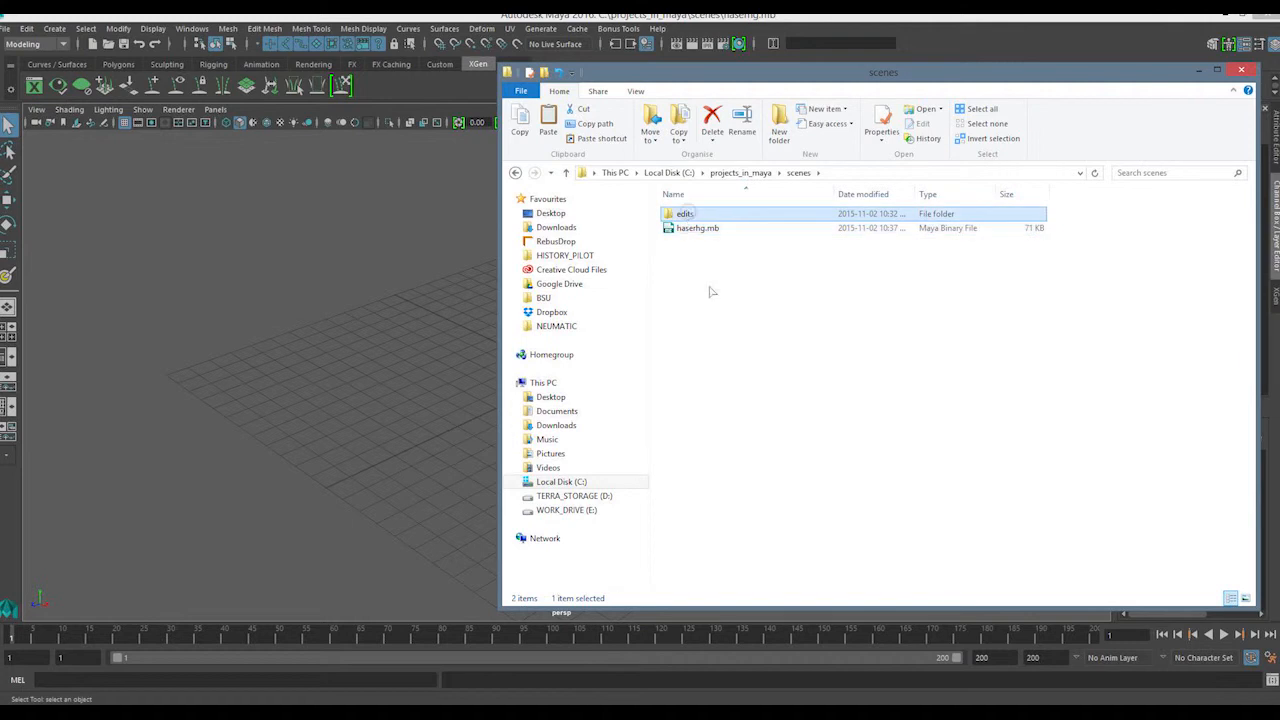
left_click(254, 298)
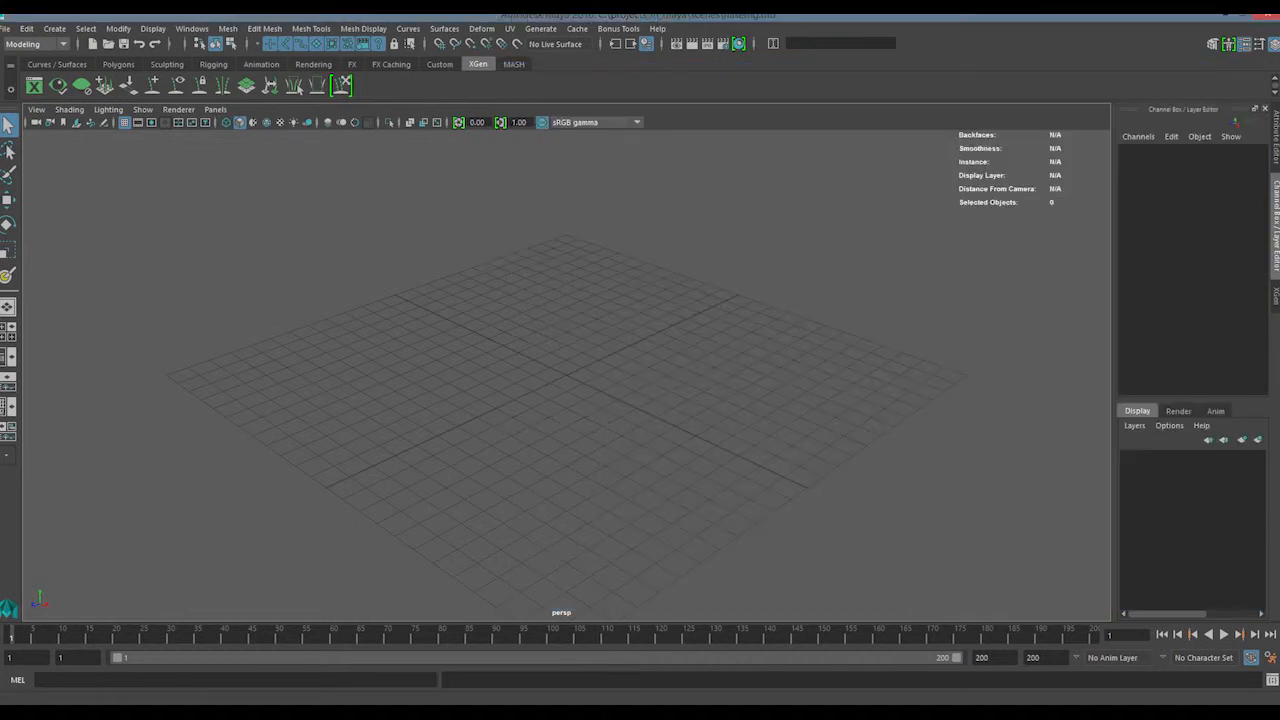
left_click(225, 646)
left_click_drag(685, 291, 724, 230)
left_click_drag(803, 323, 690, 228)
left_click(720, 300)
left_click(237, 286)
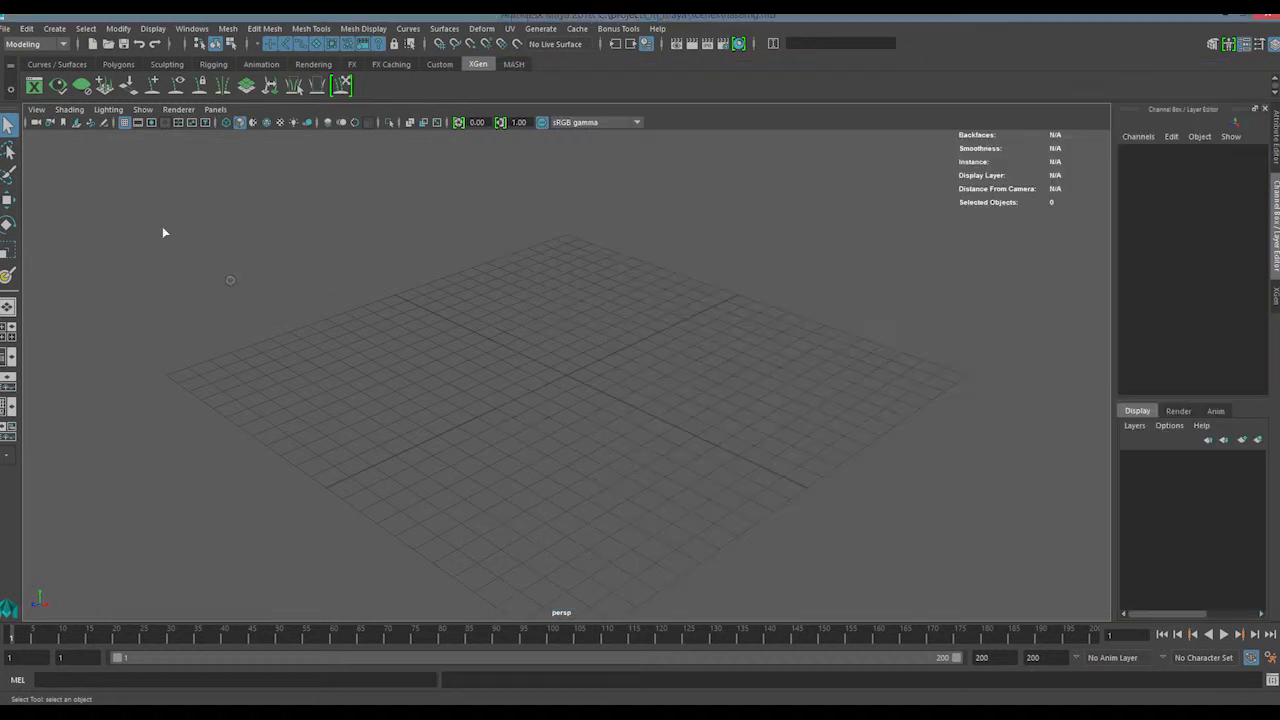
Save the scene with the Save Scene options set to incremental saves limited to 5 increments
left_click(7, 30)
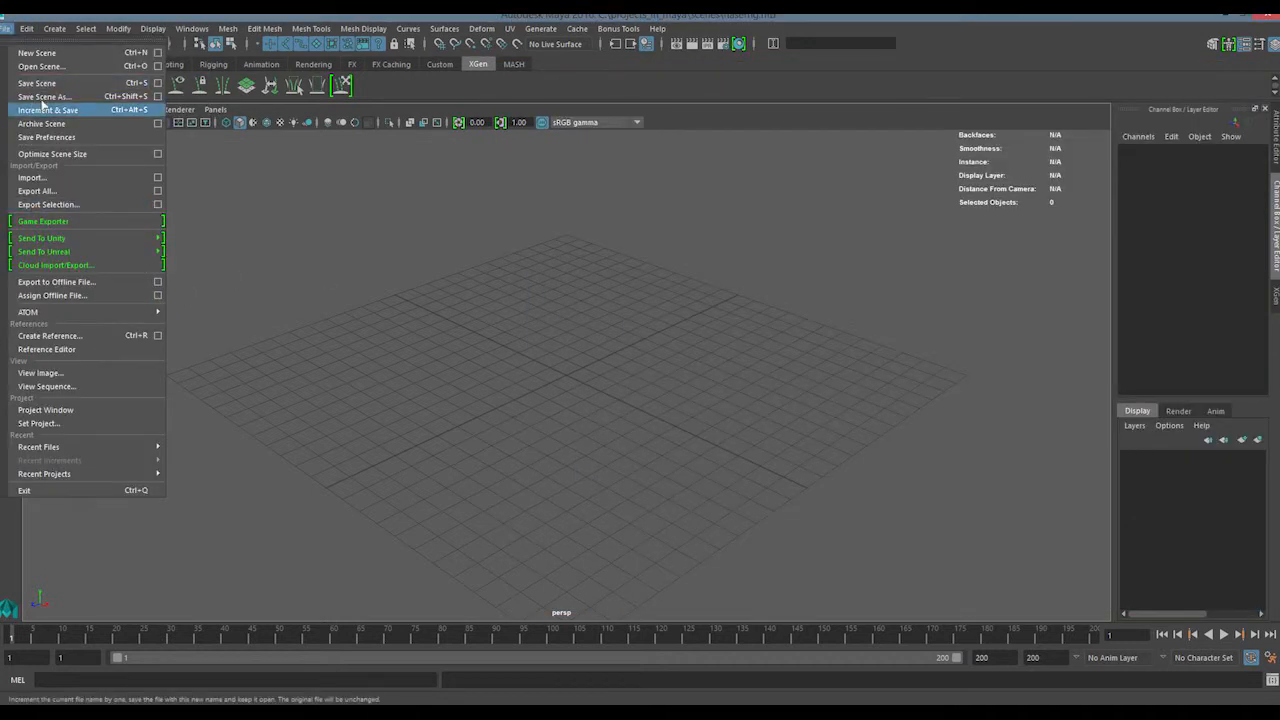
left_click(158, 85)
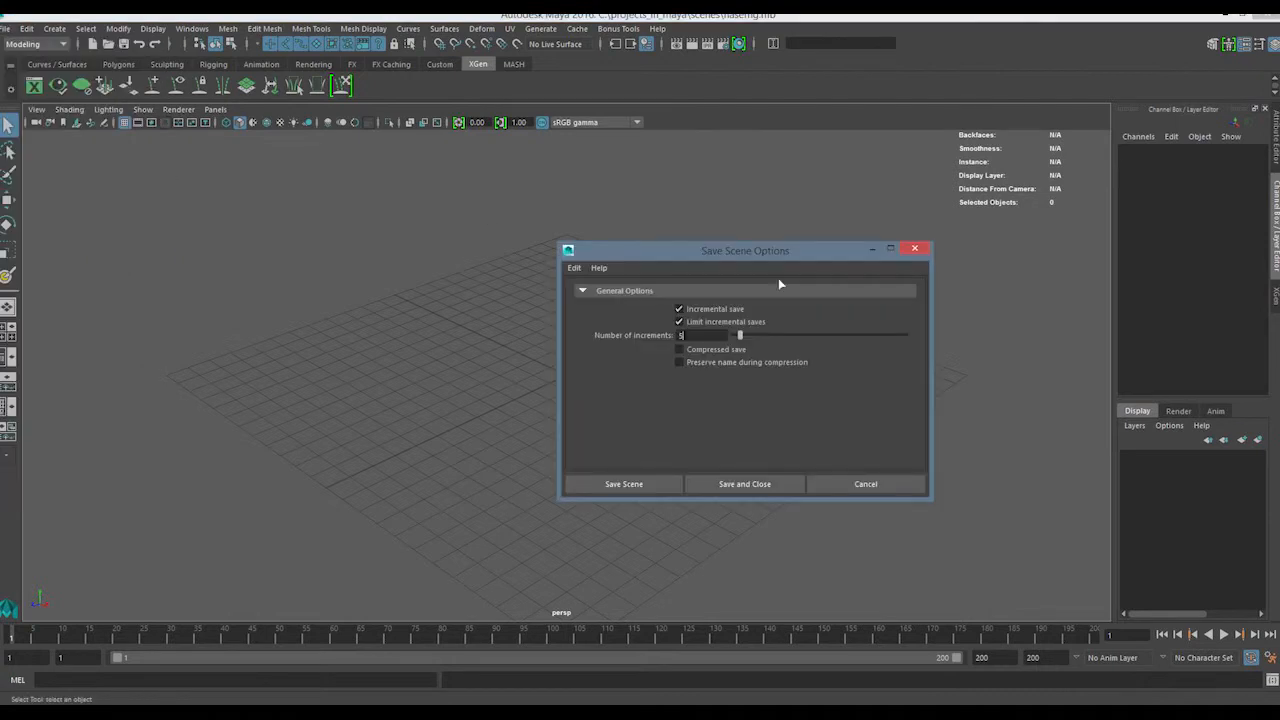
left_click(686, 323)
left_click(683, 323)
left_click_drag(716, 261, 553, 259)
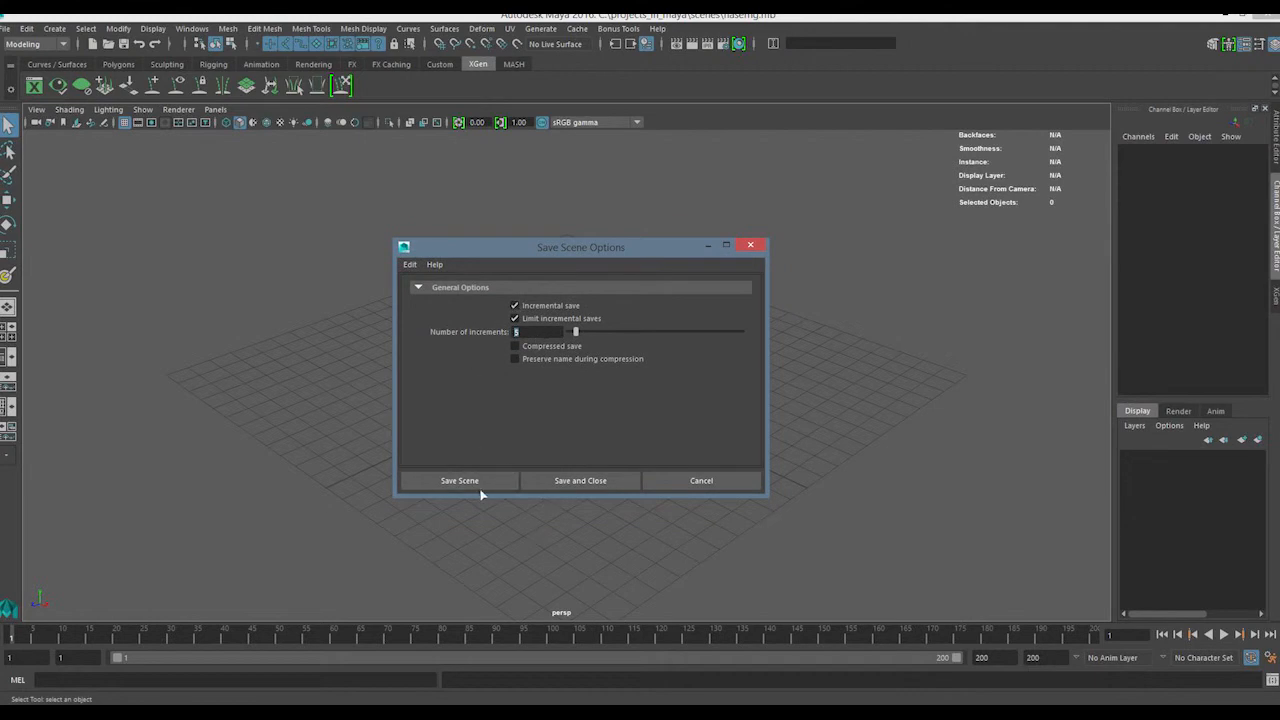
left_click(580, 480)
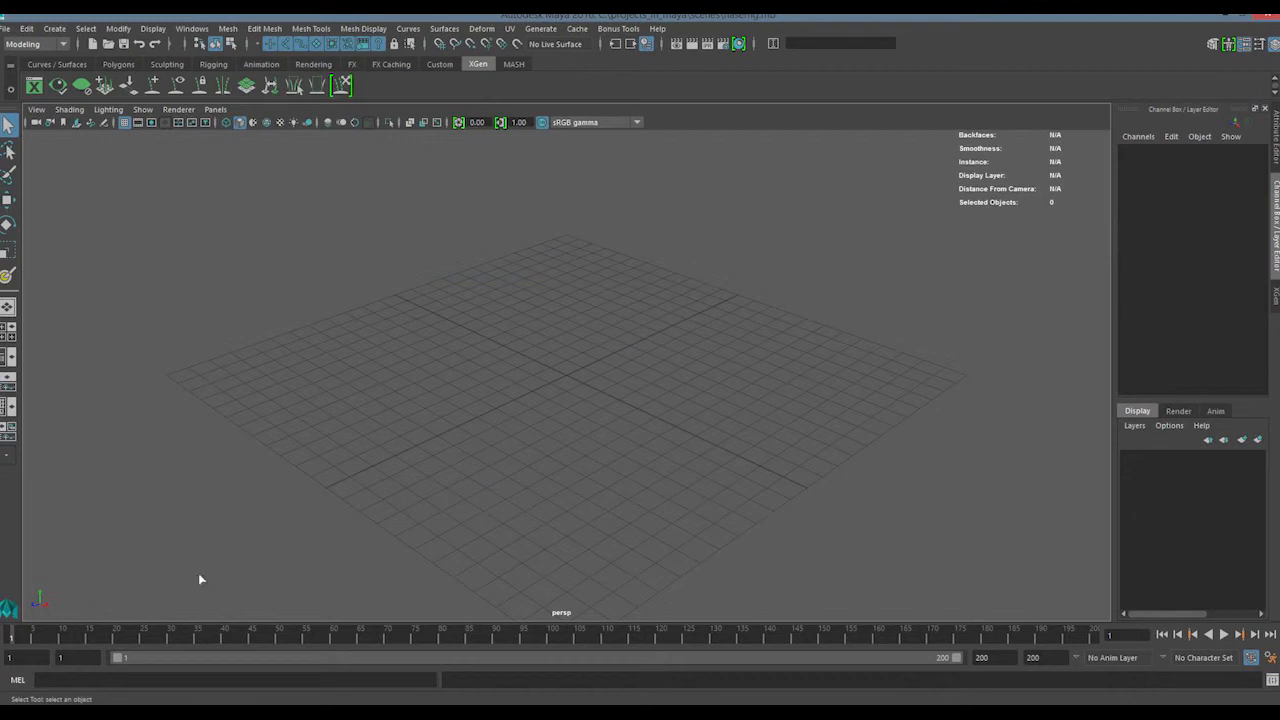
Create a default polygon cube at the origin and save the scene
left_click(118, 64)
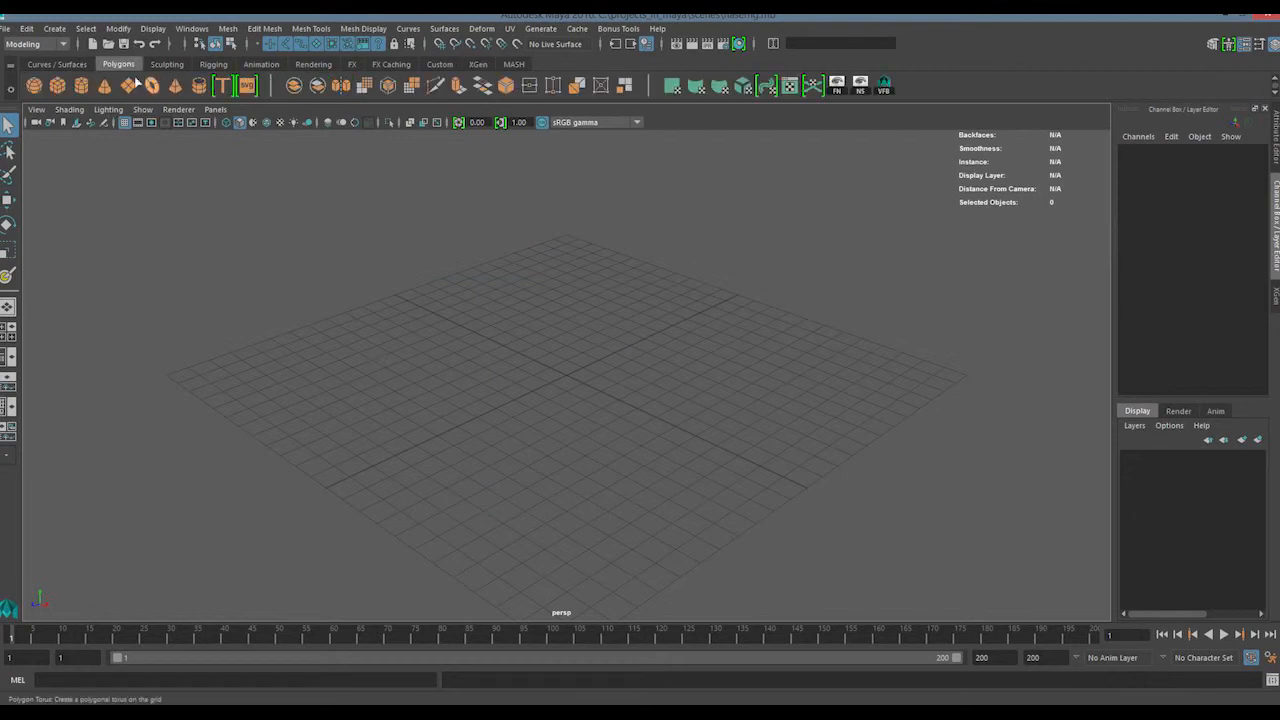
left_click(64, 87)
scroll(534, 352, "up", 3)
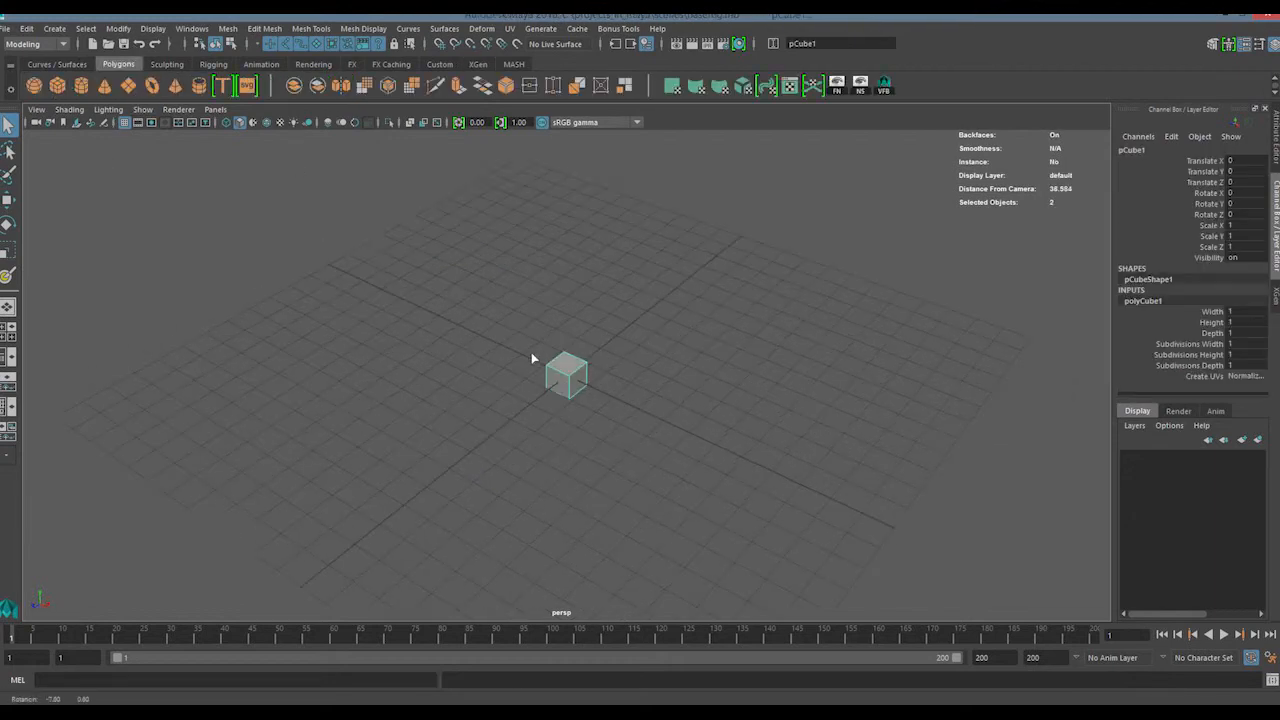
key("ctrl+s")
Switch to File Explorer and compare haserhg.mb in the scenes folder with the backup files inside incrementalSave\haserhg.mb
key("alt+Tab")
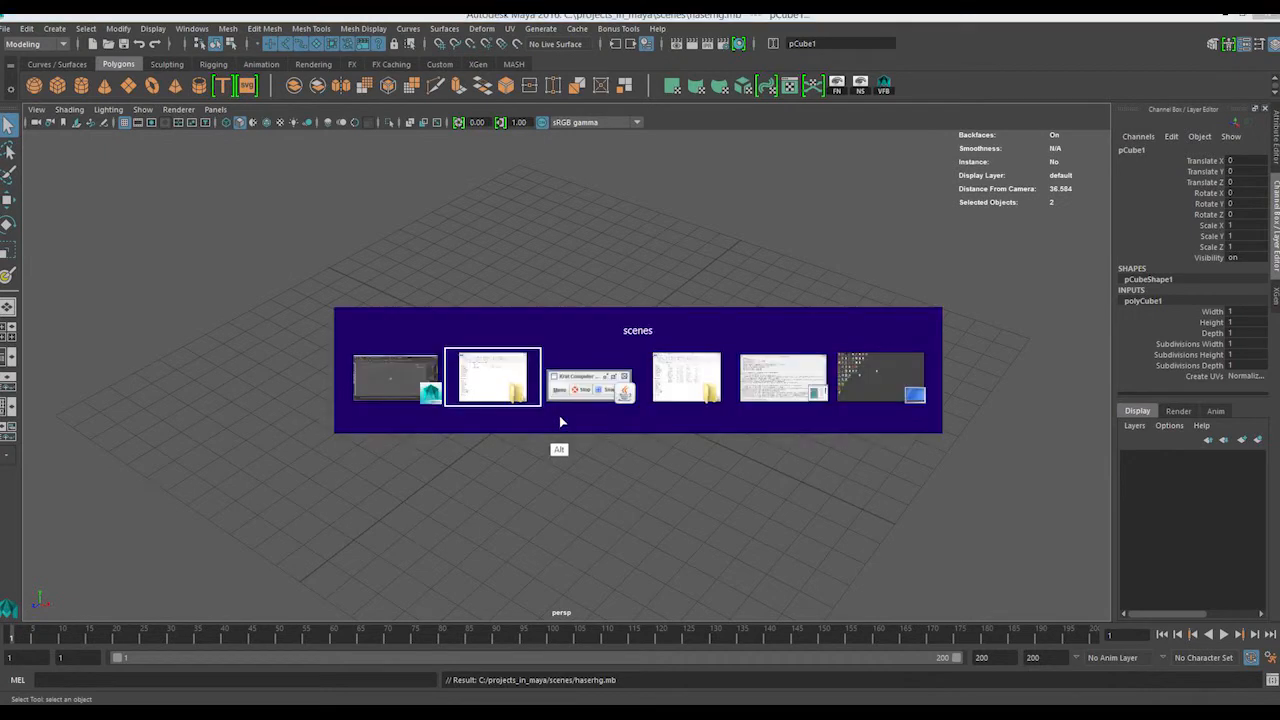
left_click(690, 245)
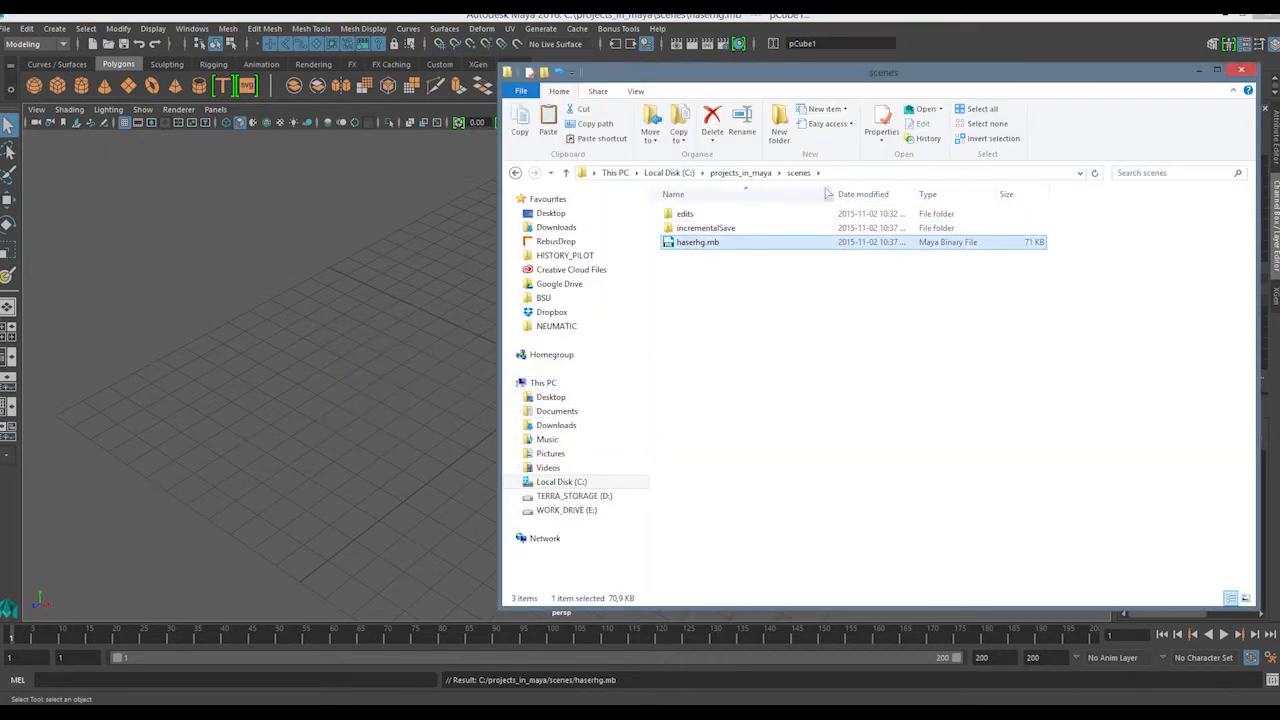
double_click(705, 228)
double_click(696, 215)
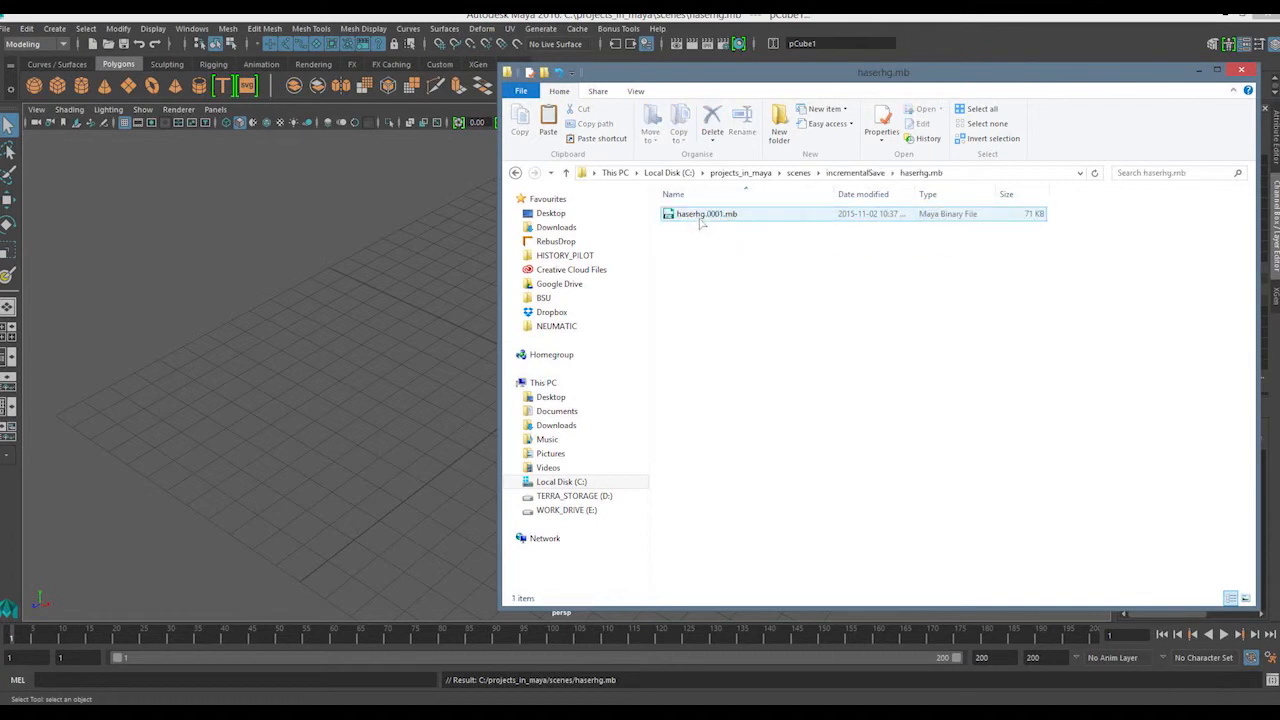
left_click(798, 173)
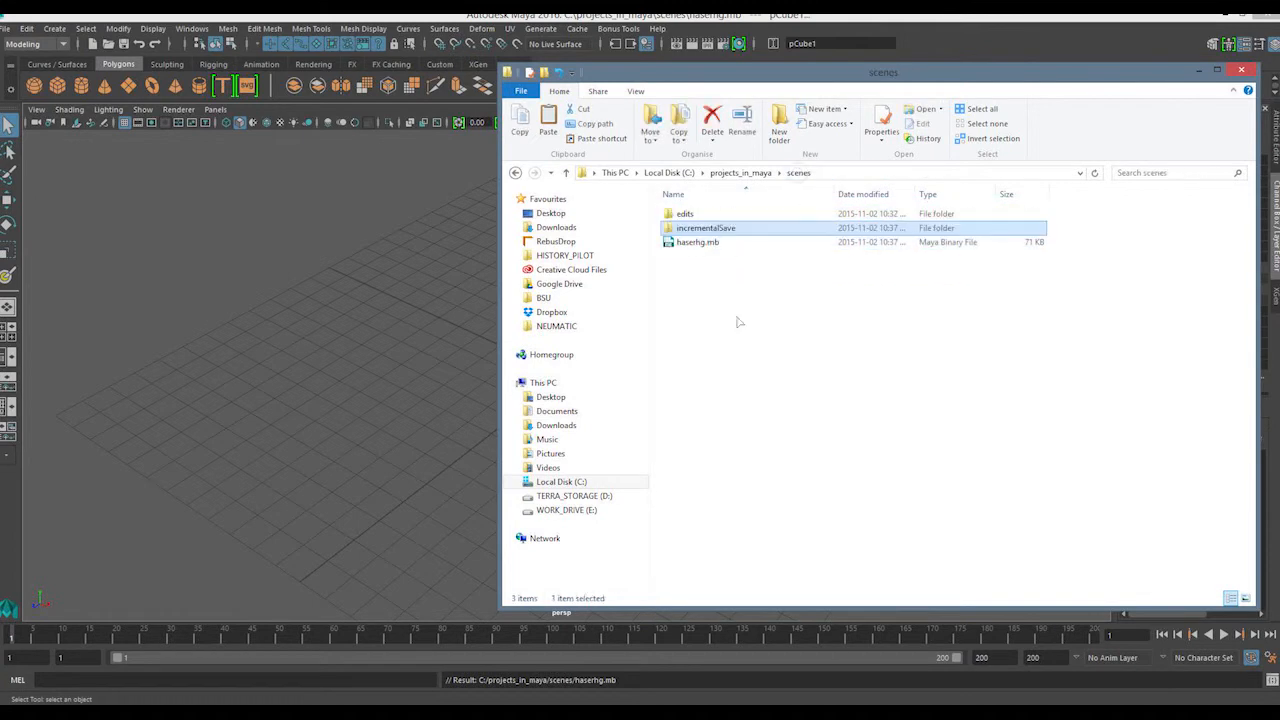
left_click(677, 245)
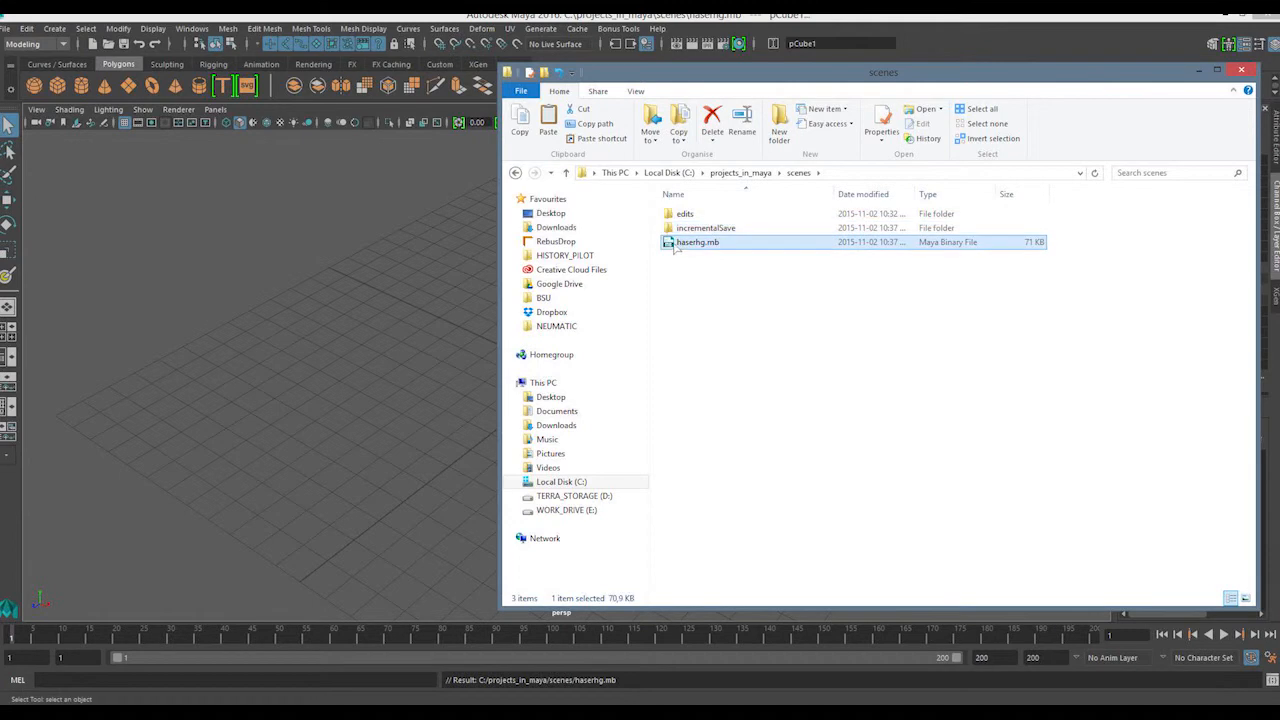
double_click(686, 229)
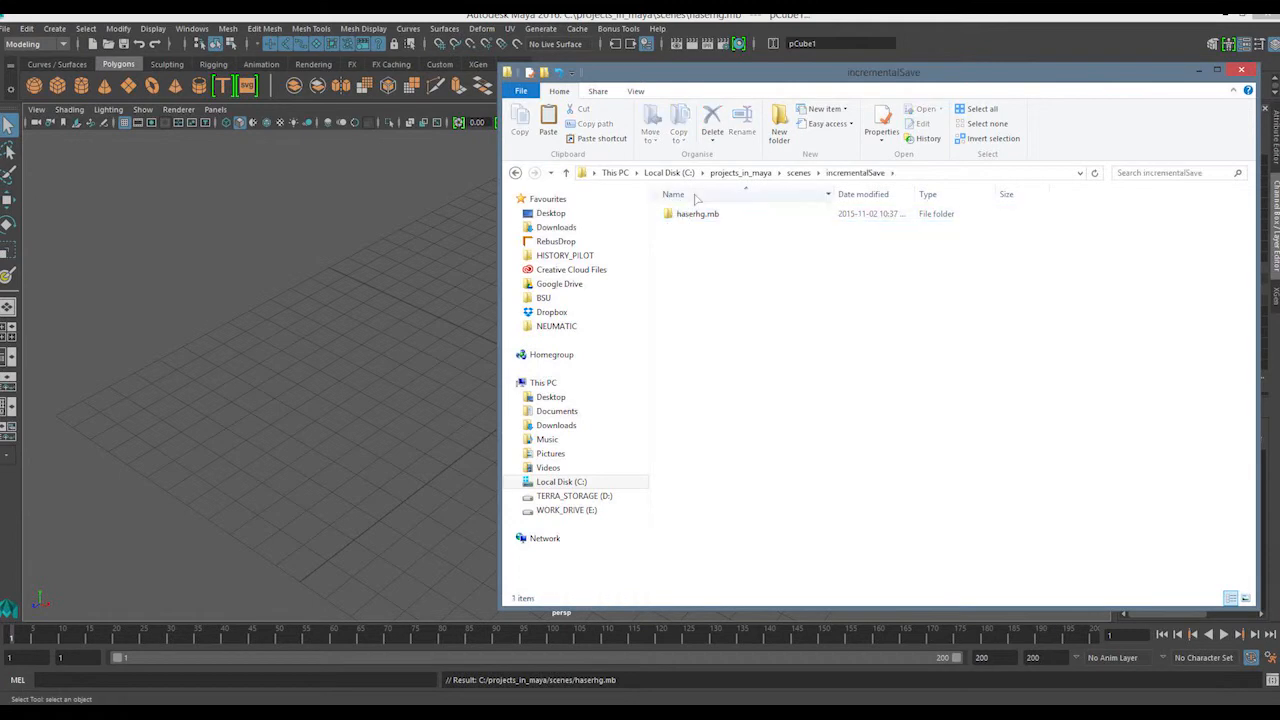
double_click(690, 214)
left_click_drag(681, 284, 722, 212)
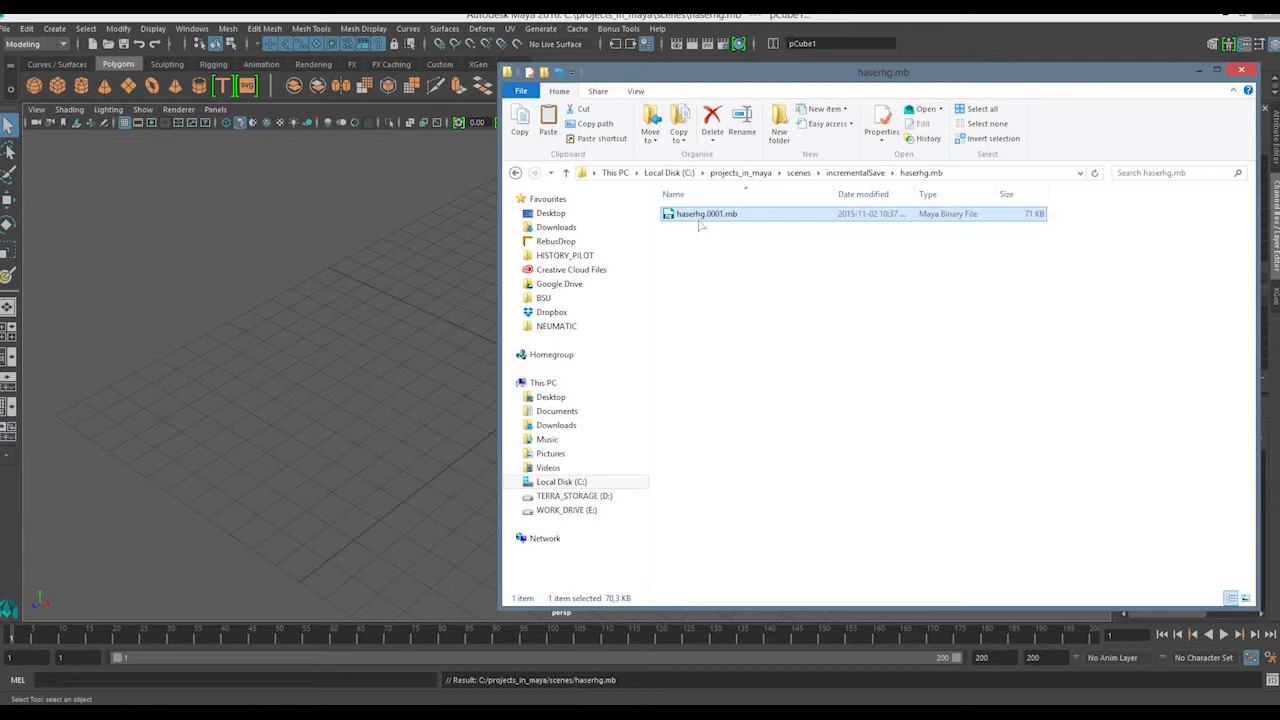
left_click(683, 289)
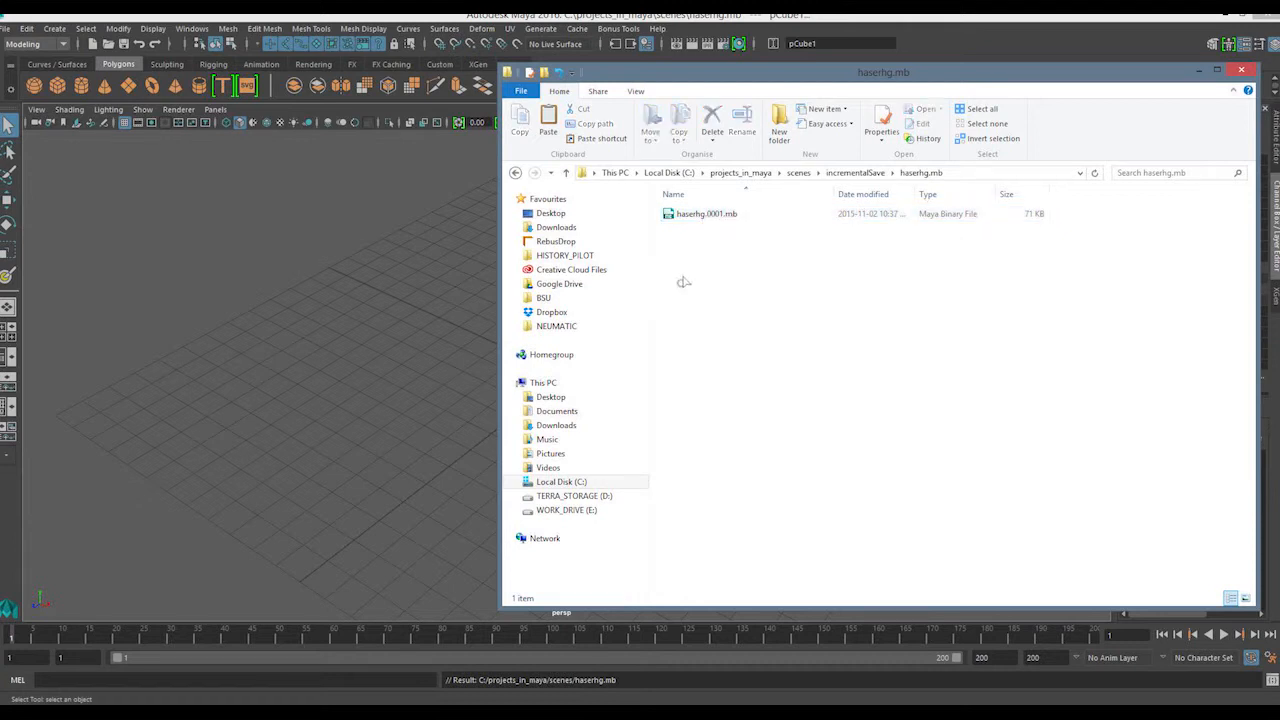
Check the main haserhg.mb scene file again, and reopen its incremental backup folder
left_click(798, 172)
left_click_drag(670, 283, 678, 242)
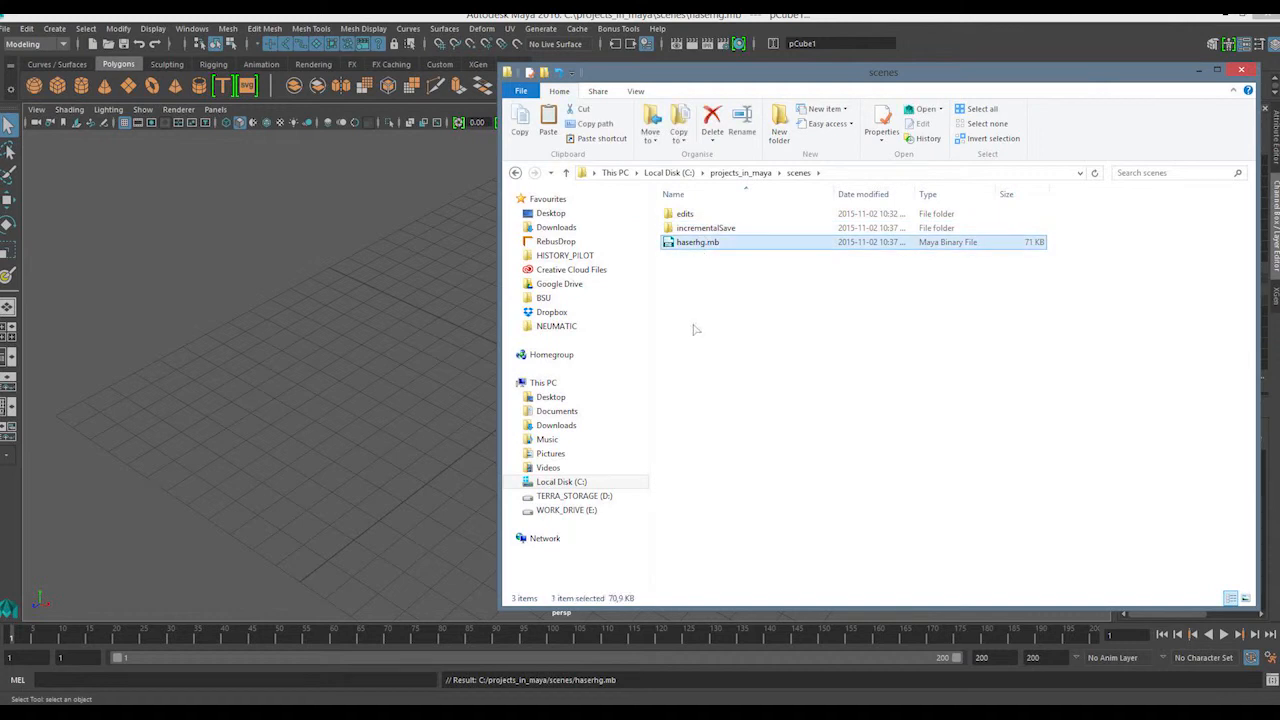
key("ctrl+a")
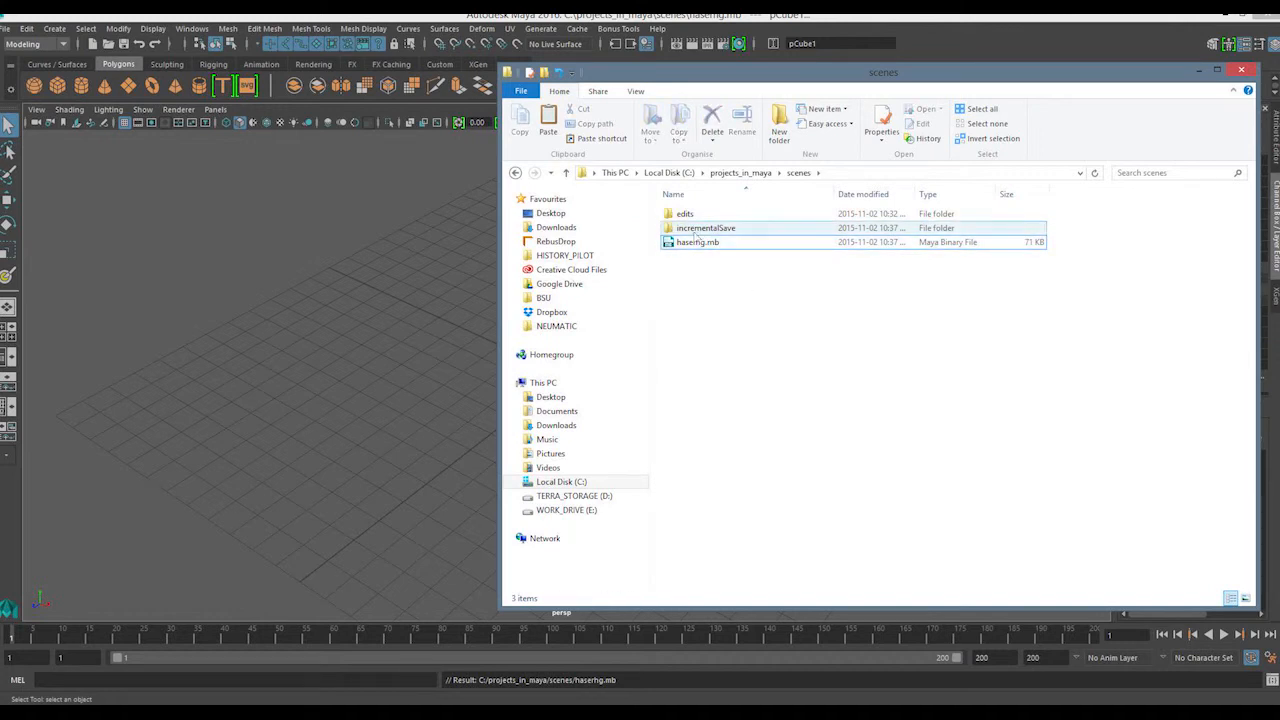
key("Delete")
double_click(688, 214)
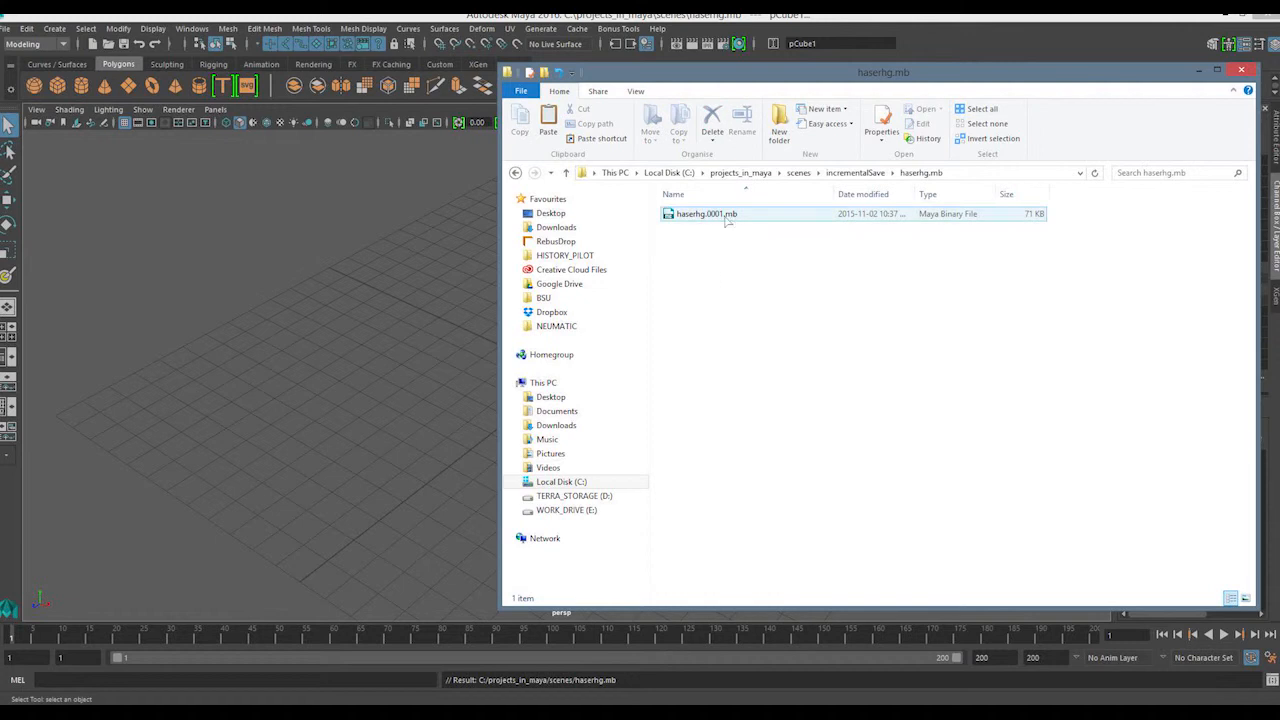
Return to Maya and scale the cube uniformly to about 13.9 on all three axes
left_click(127, 199)
left_click_drag(654, 370, 735, 314, "alt")
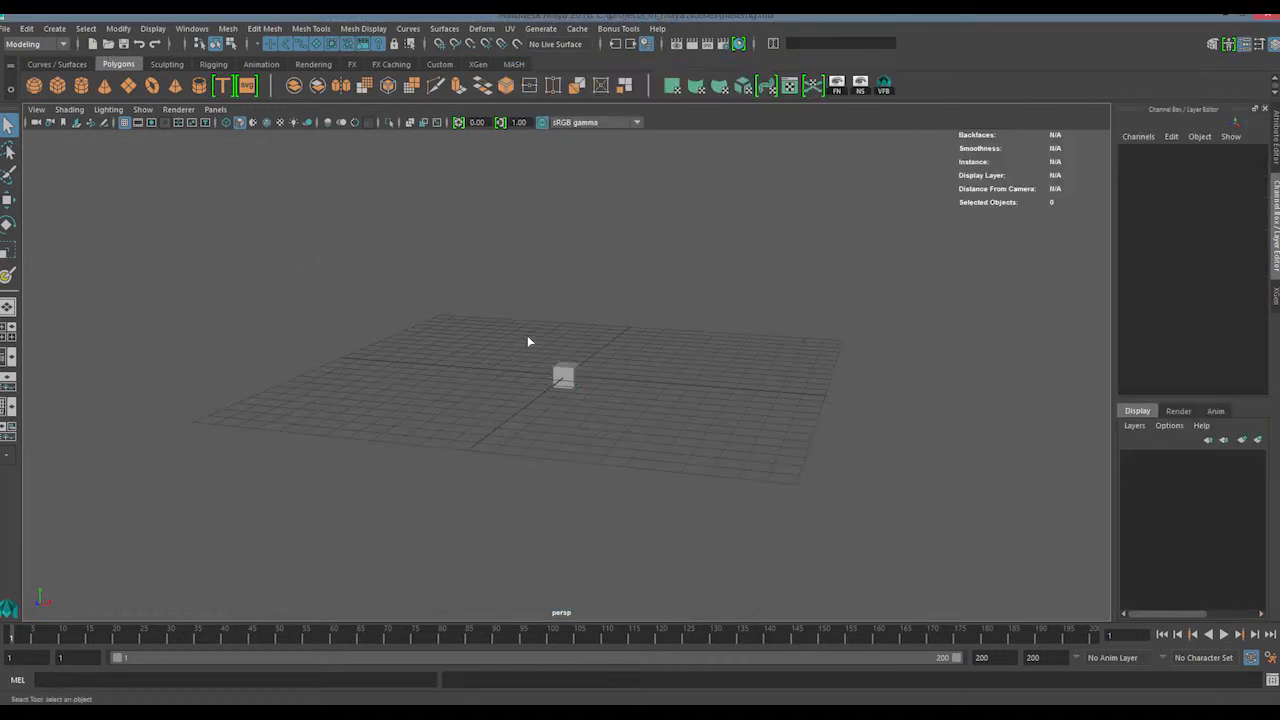
left_click_drag(548, 317, 586, 440)
key("w")
key("r")
left_click_drag(566, 375, 591, 314)
key("q")
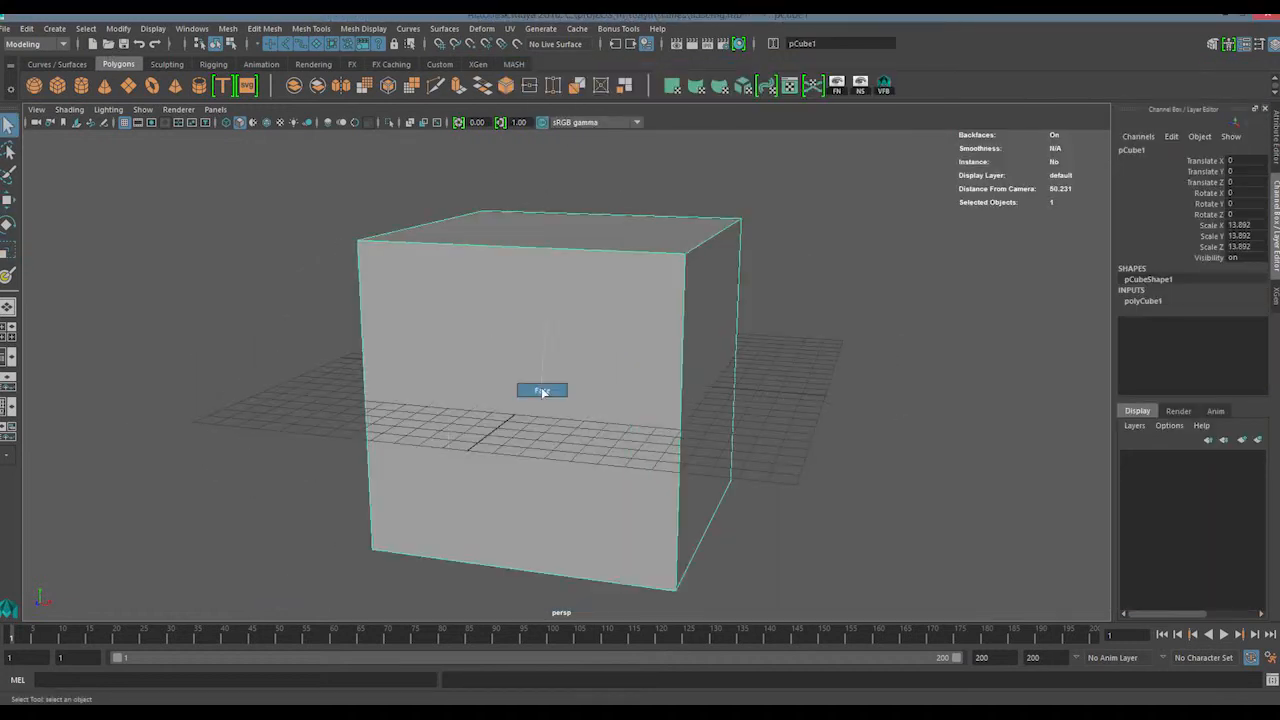
Extrude the cube's front face outward, and save the scene in object mode
right_click_drag(544, 331, 542, 357)
left_click(542, 357)
key("space")
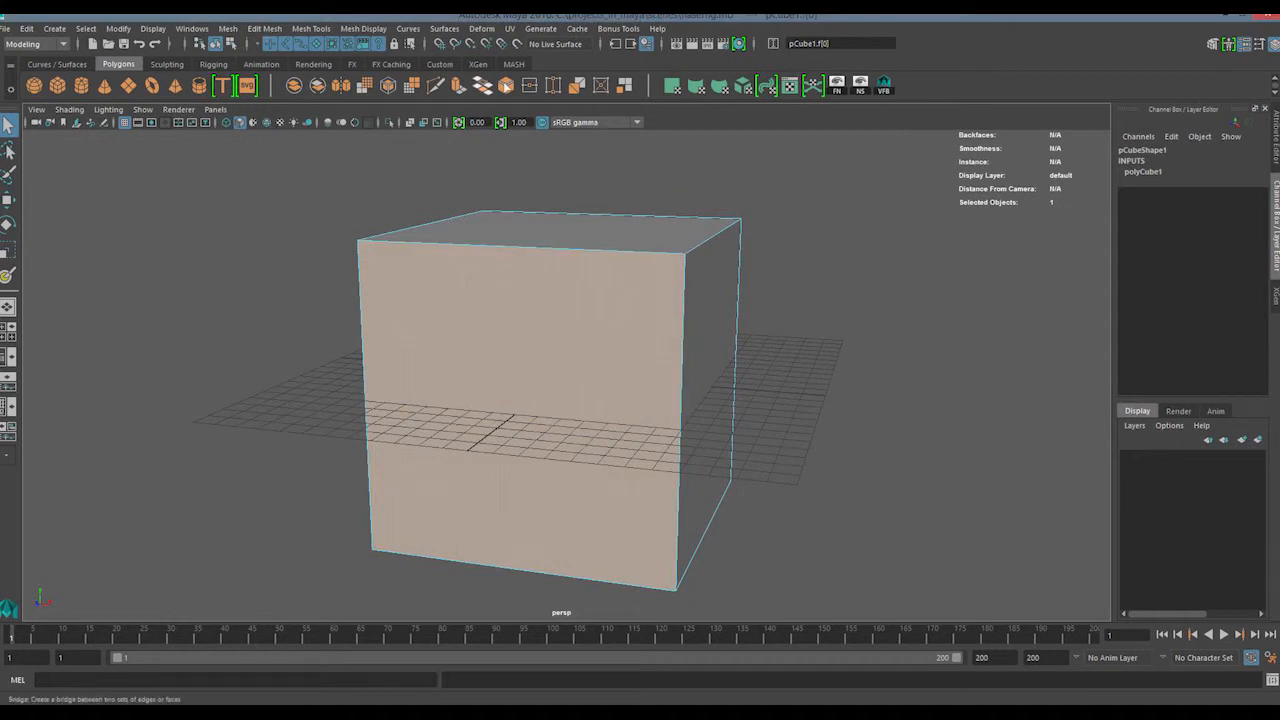
left_click(458, 86)
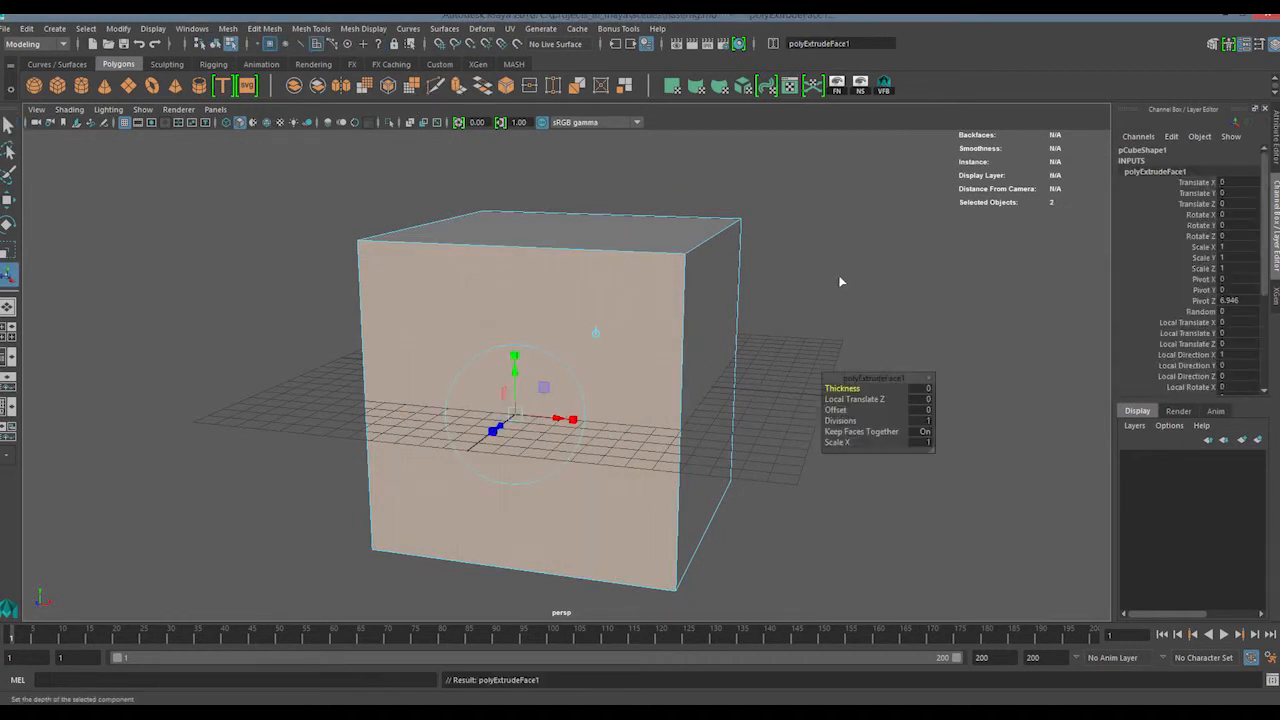
left_click_drag(499, 429, 514, 446)
key("q")
left_click(741, 309)
key("F8")
left_click(786, 338)
left_click_drag(562, 366, 542, 379, "alt")
key("ctrl+s")
Switch to File Explorer and check the incremental backups and the main haserhg.mb file in the scenes folder
key("alt+Tab")
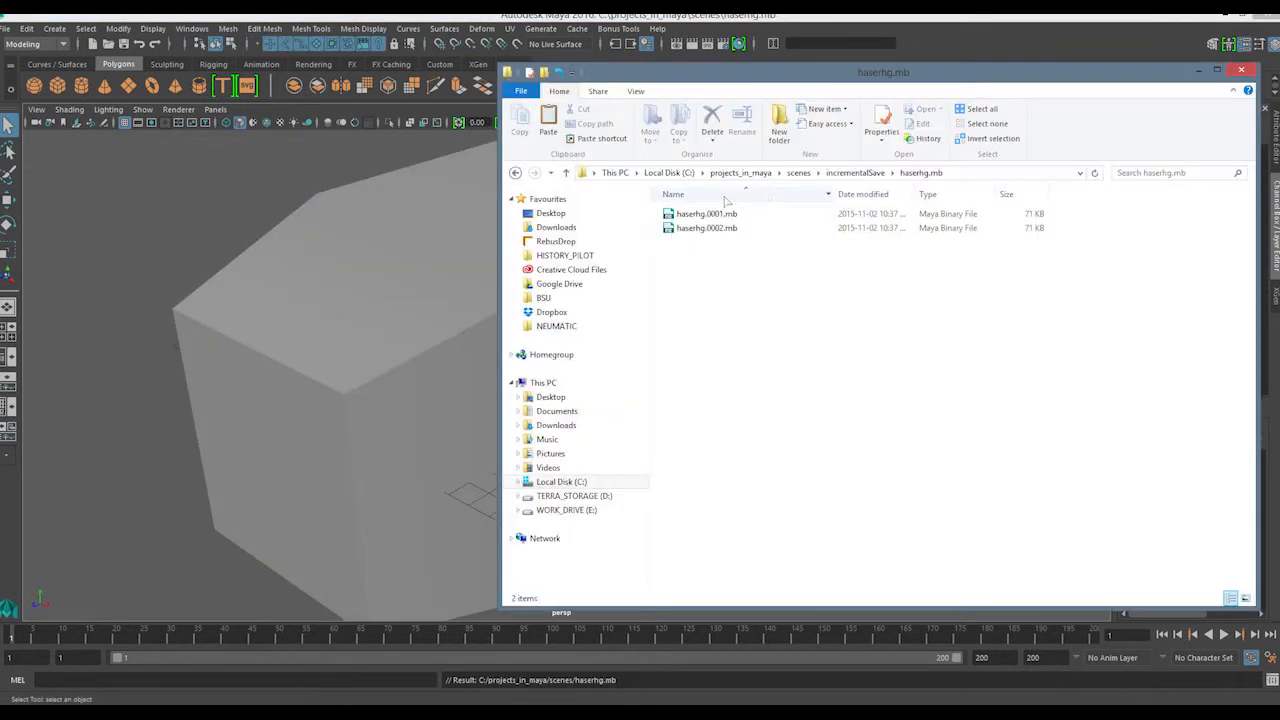
left_click(855, 172)
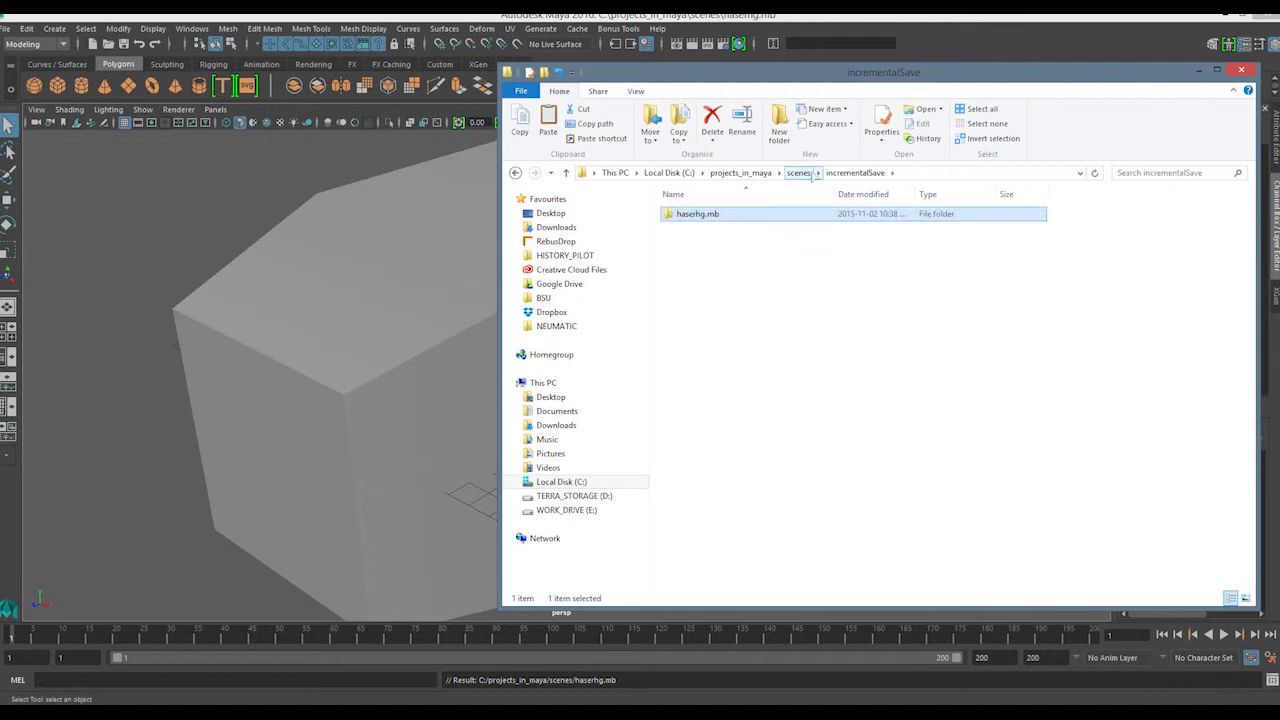
left_click(798, 172)
left_click(692, 246)
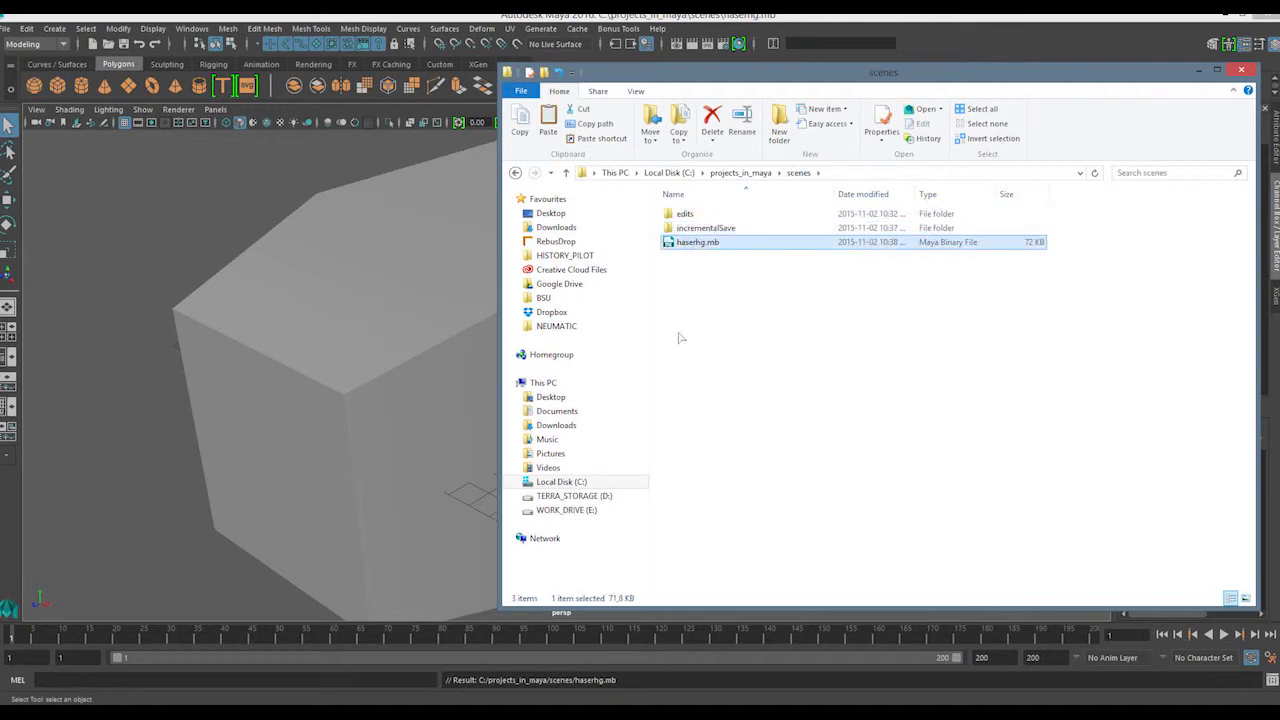
Return to Maya and open haserhg.0002.mb from the scene's incrementalSave\haserhg.mb folder
left_click(265, 272)
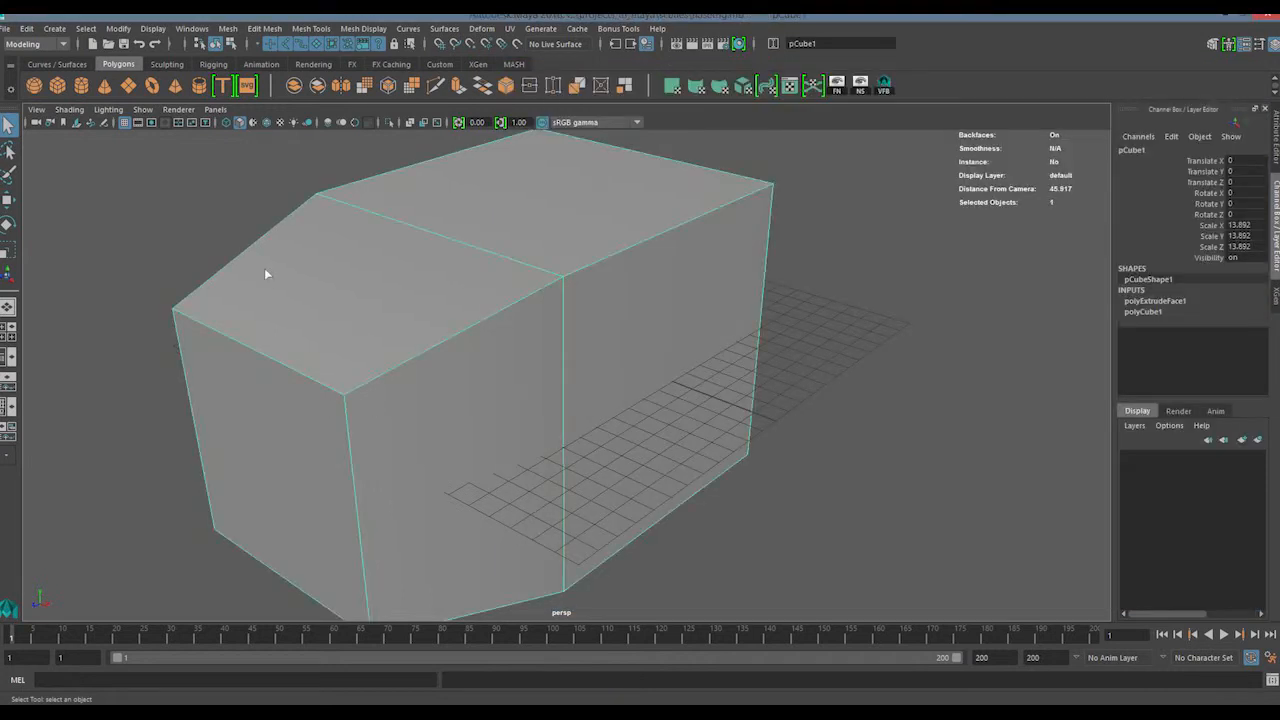
left_click(108, 45)
double_click(334, 222)
double_click(318, 211)
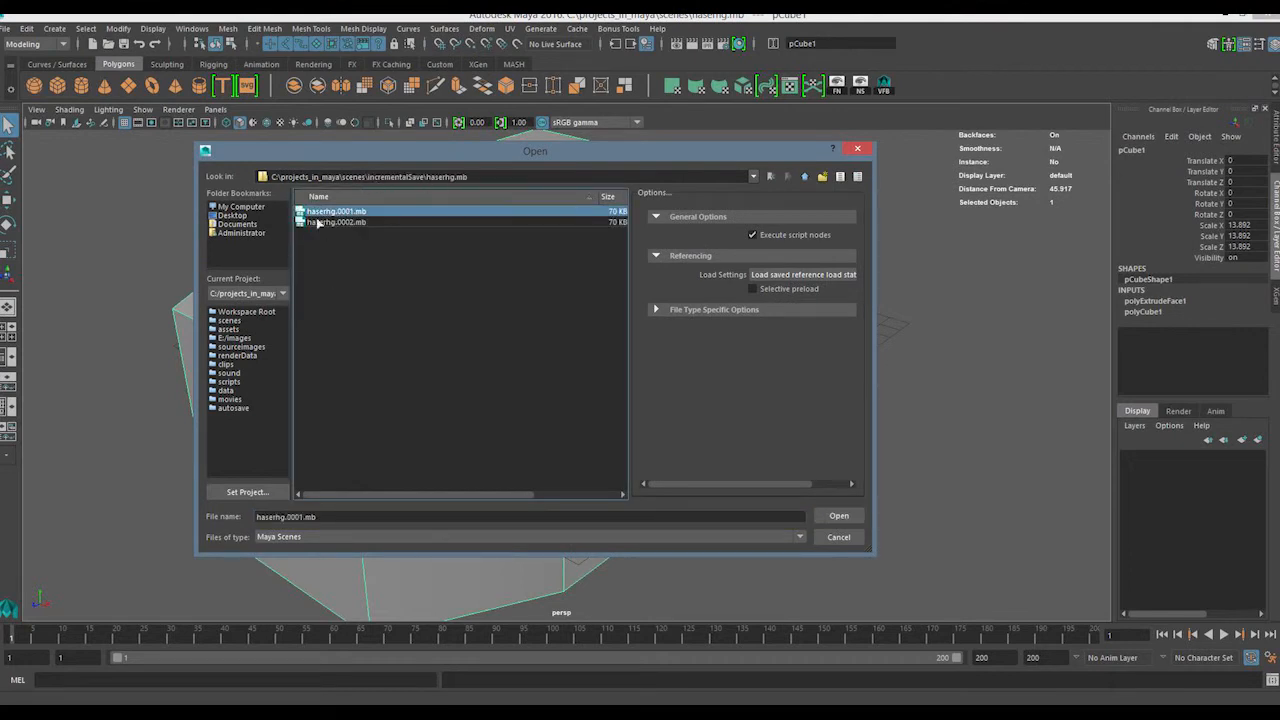
left_click(345, 222)
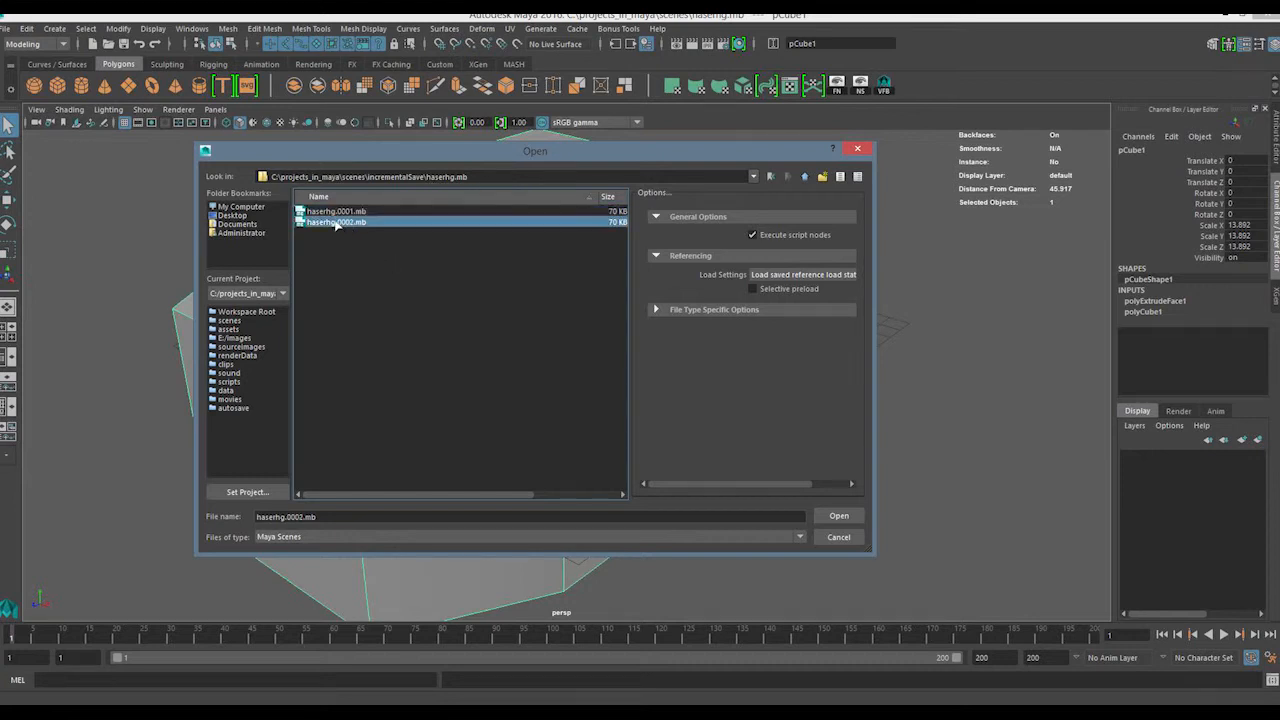
double_click(322, 222)
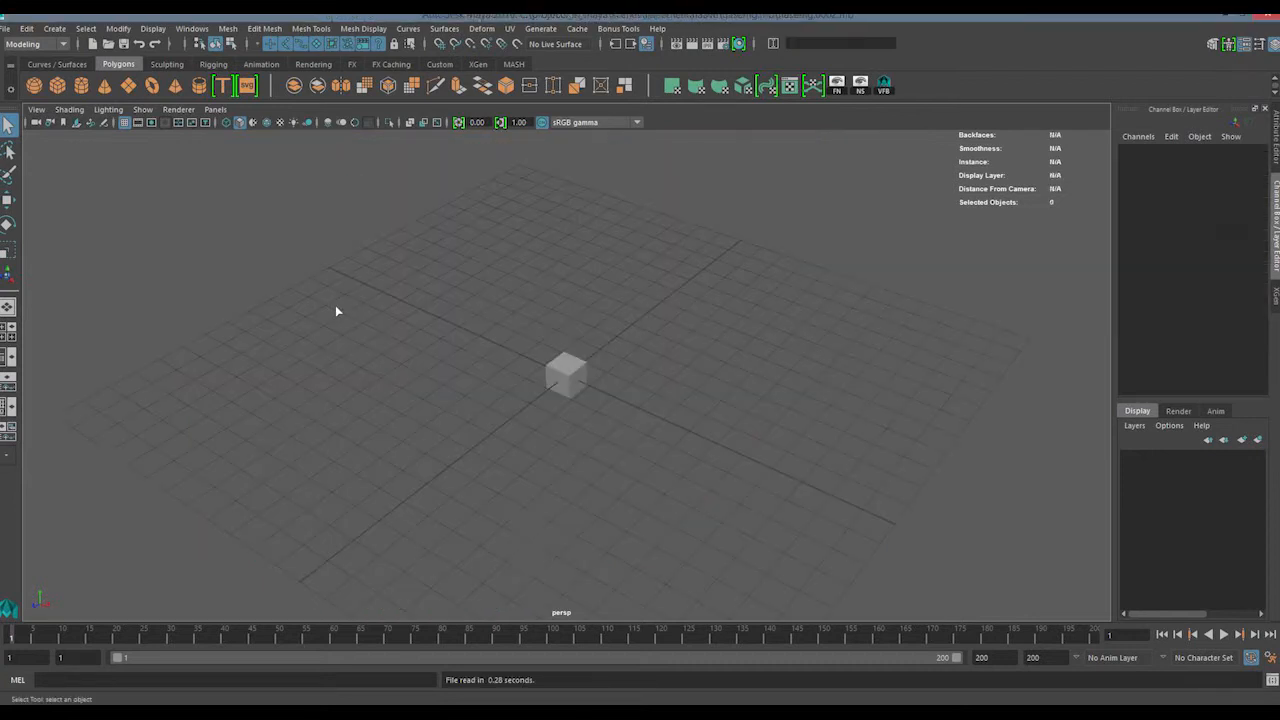
Select the small cube and save the opened increment back as the main scene haserhg.mb
left_click_drag(508, 324, 640, 447)
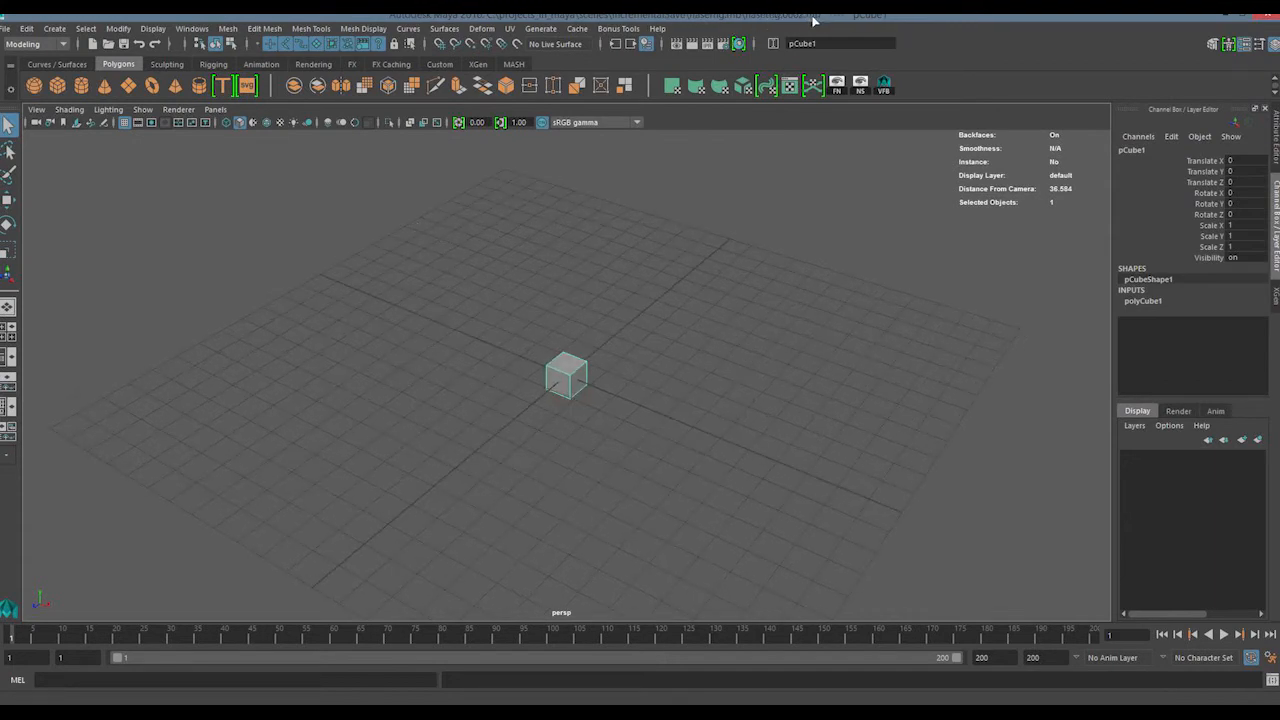
left_click(27, 28)
mouse_move(6, 28)
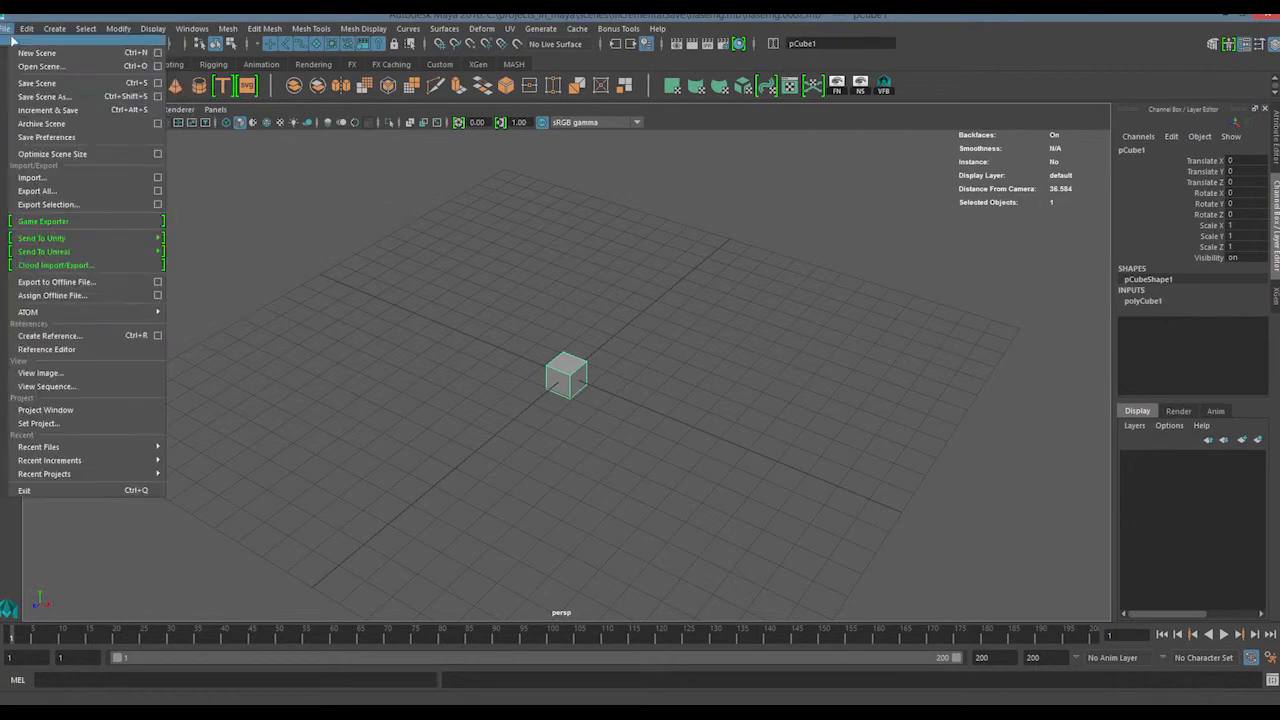
left_click(835, 262)
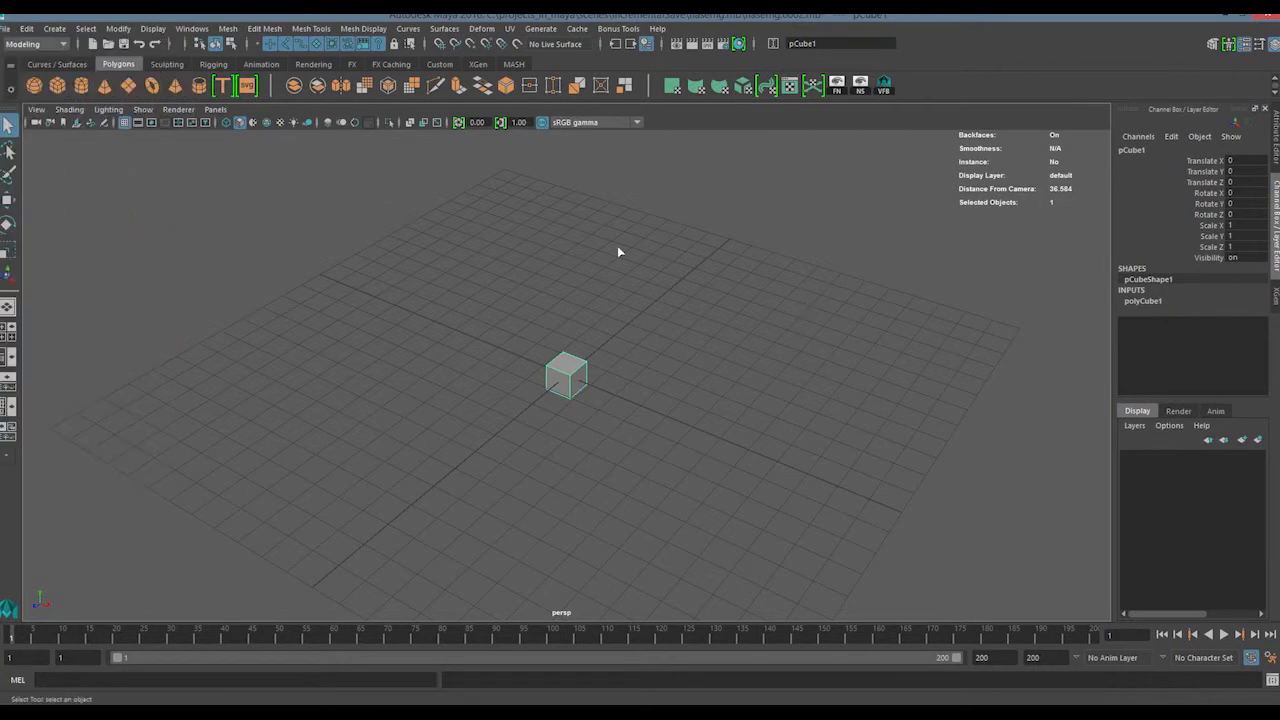
key("ctrl+s")
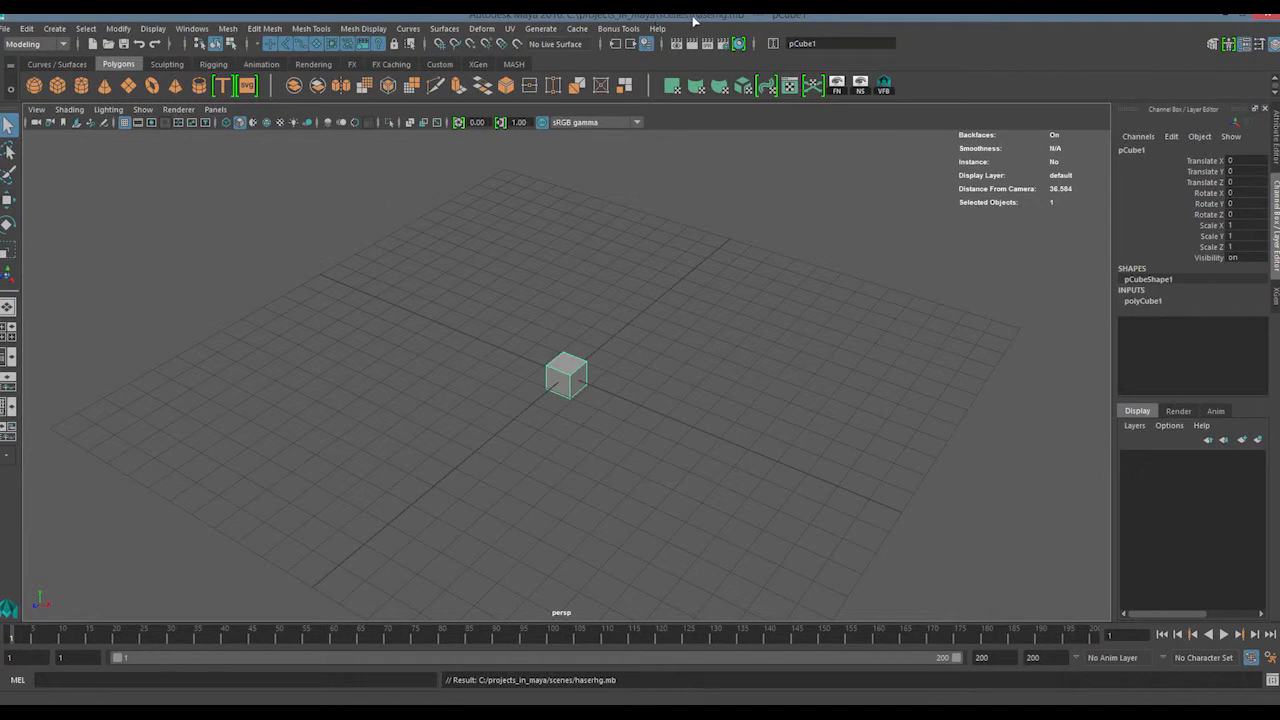
Switch to File Explorer and compare the main haserhg.mb file with the incrementalSave folder in scenes
key("alt+Tab")
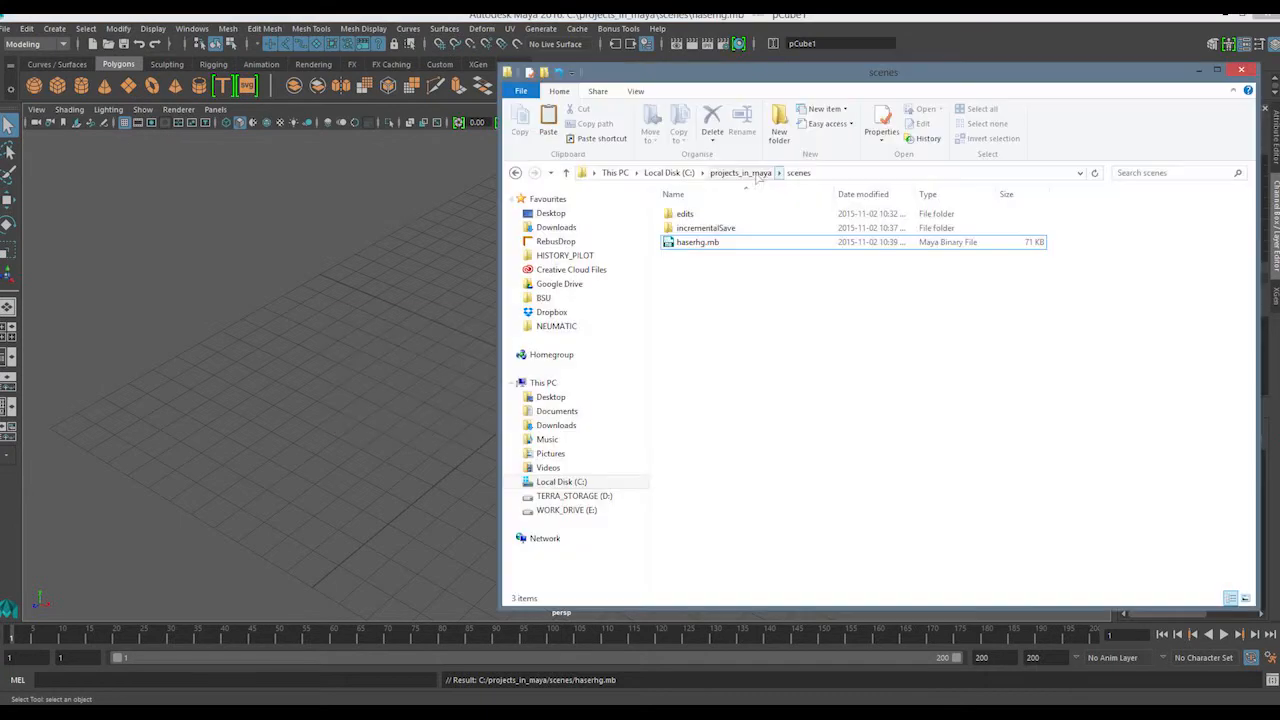
left_click(698, 243)
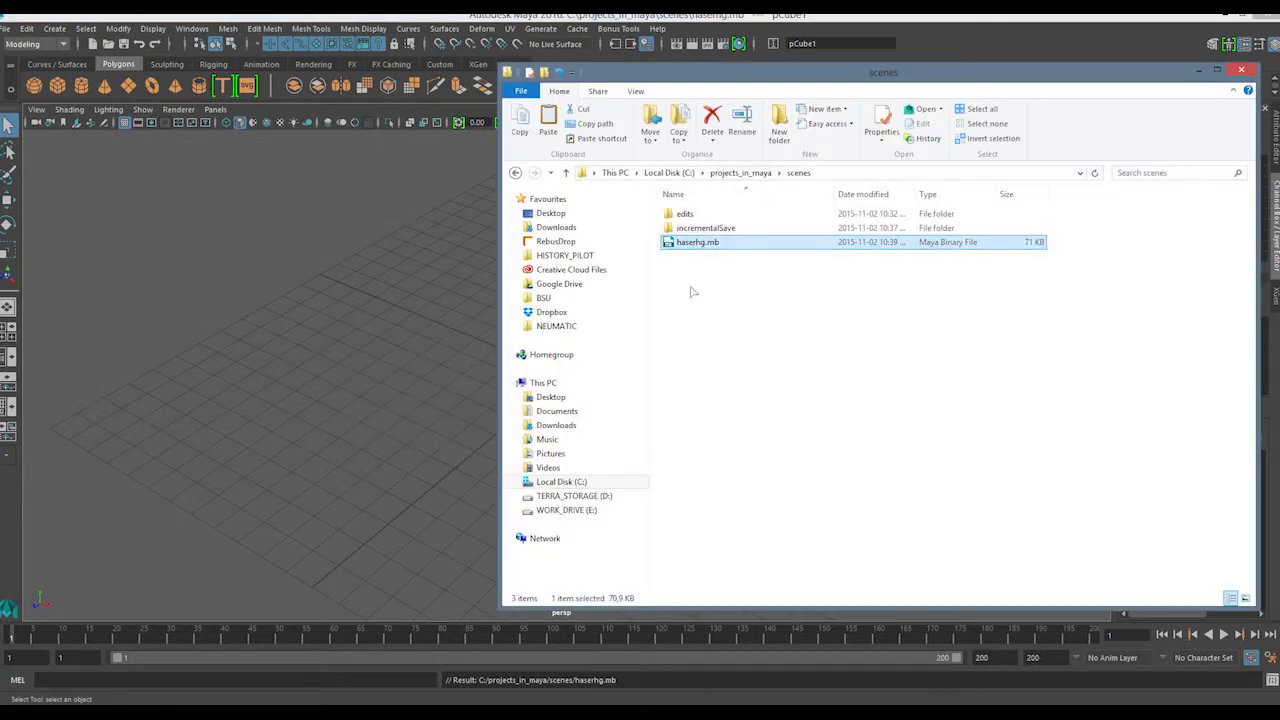
left_click(714, 230)
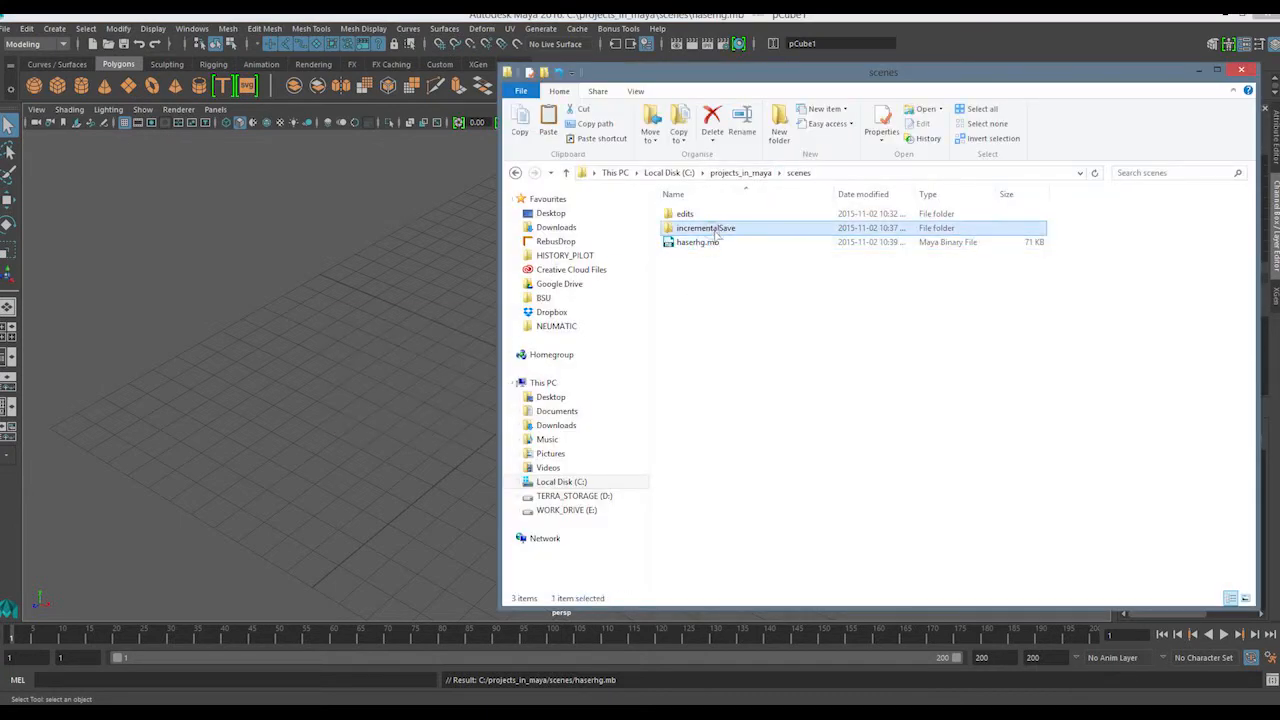
left_click(714, 243)
left_click(713, 231)
left_click(711, 244)
left_click(704, 273)
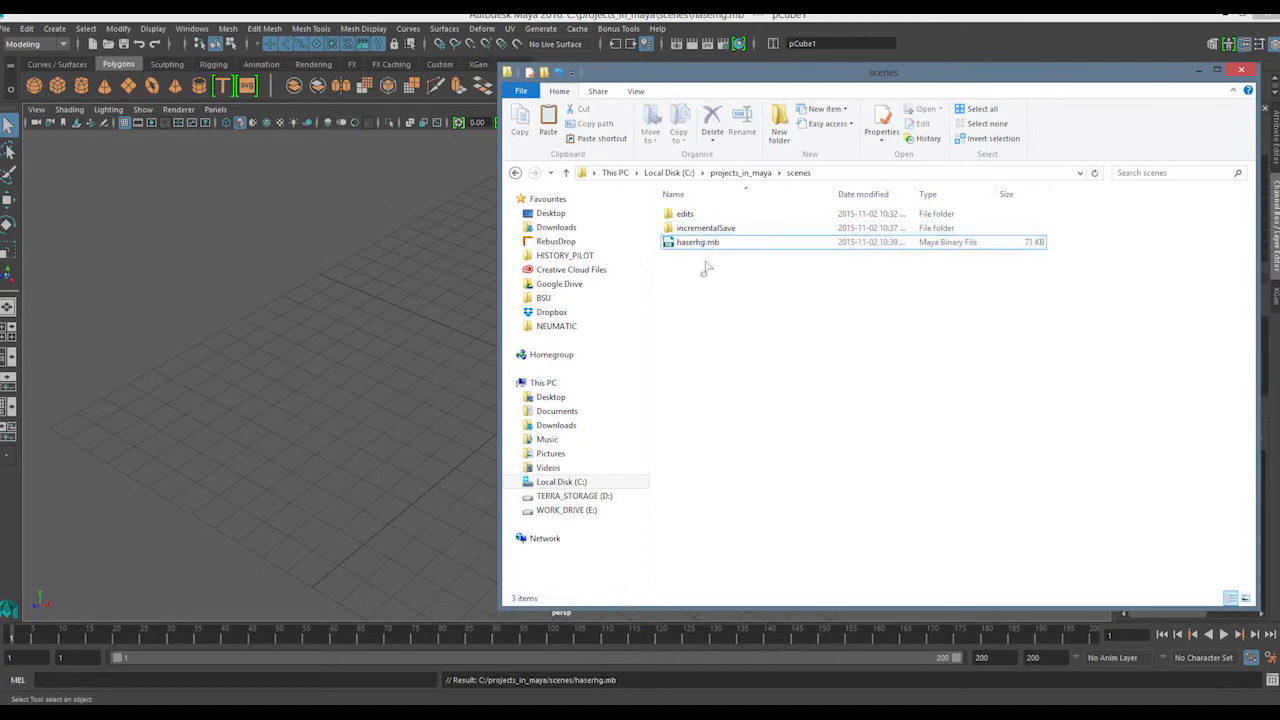
Examine the numbered backups in incrementalSave\haserhg.mb and the main haserhg.mb file, and return to Maya
double_click(706, 228)
double_click(700, 214)
left_click_drag(706, 305, 716, 190)
left_click_drag(700, 354, 735, 187)
left_click(713, 290)
left_click_drag(691, 320, 738, 206)
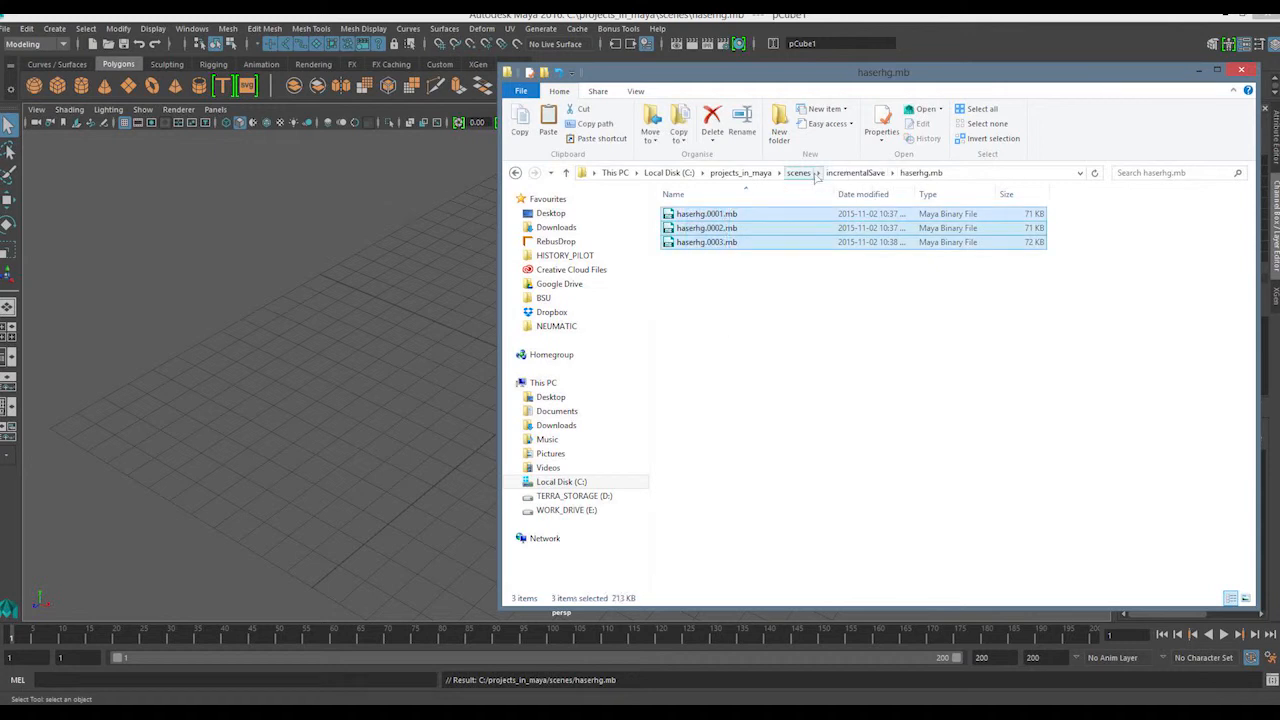
left_click(798, 172)
left_click(697, 243)
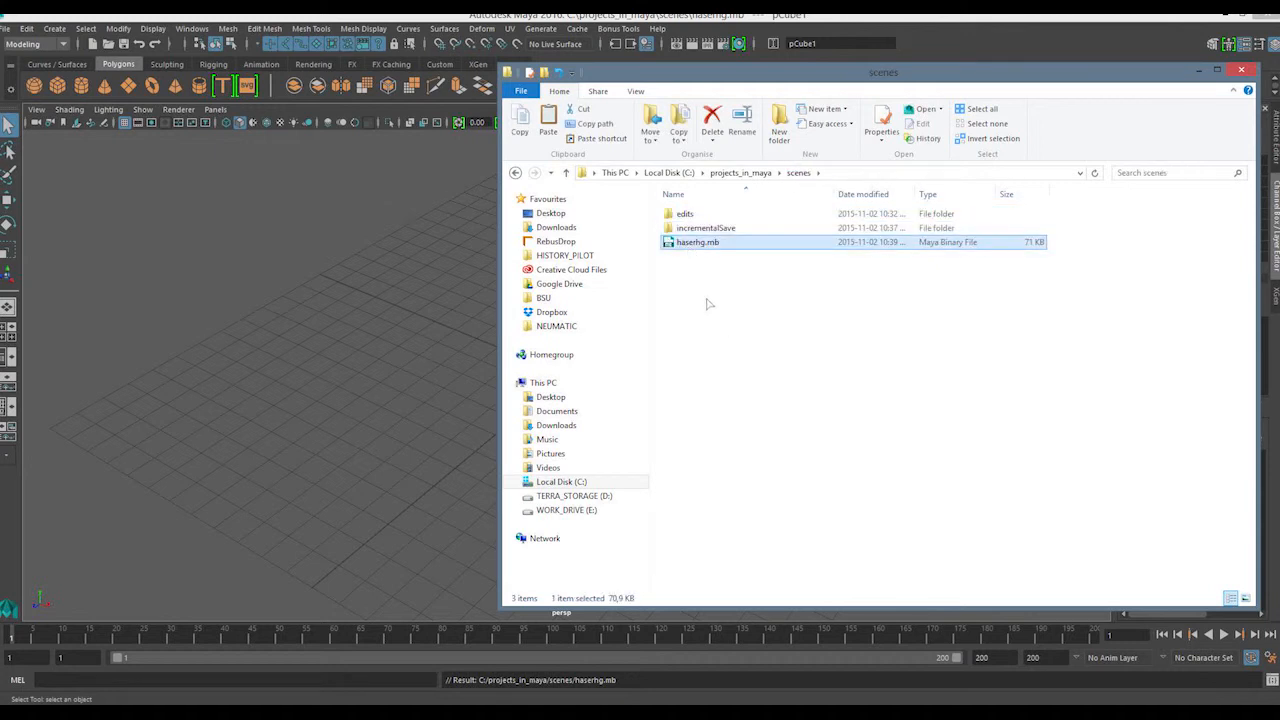
key("alt+Tab")
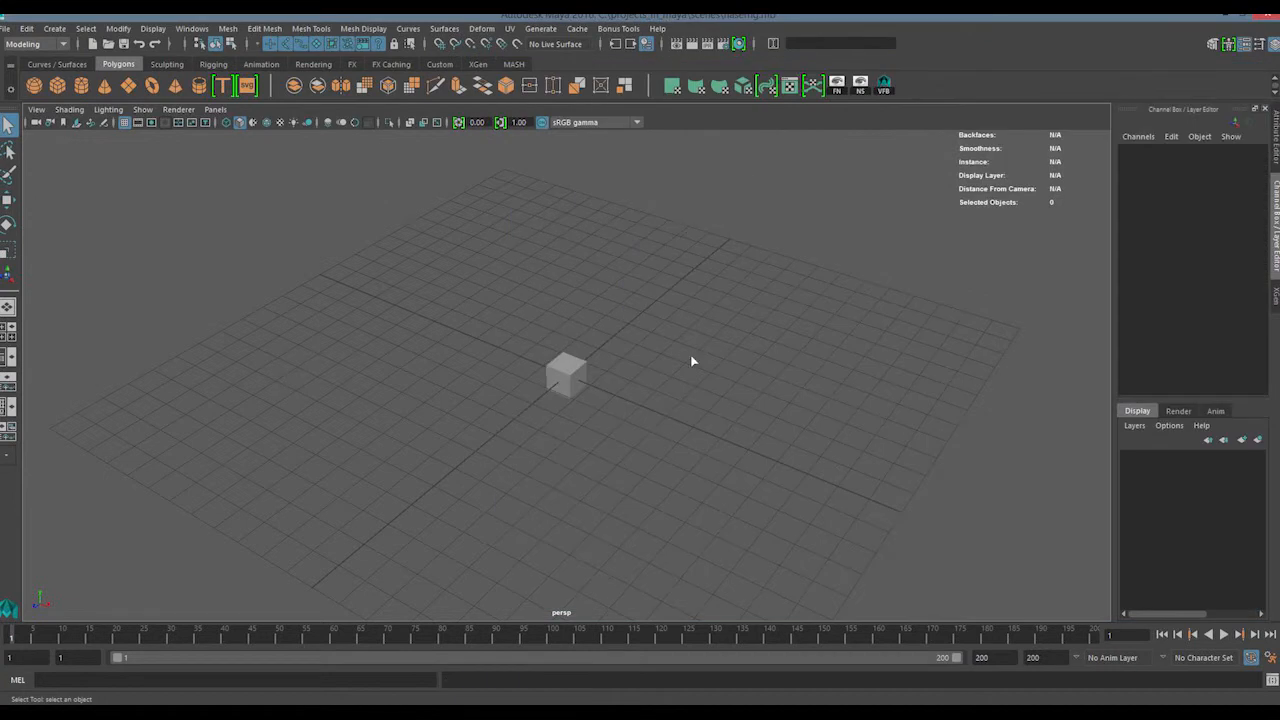
Switch to File Explorer, go back to the projects_in_maya folder, and examine the subfolders inside its cache folder
key("alt+Tab")
key("alt+Tab")
key("alt+Tab")
key("alt+shift+Tab")
key("alt+shift+Tab")
left_click(720, 334)
left_click(741, 173)
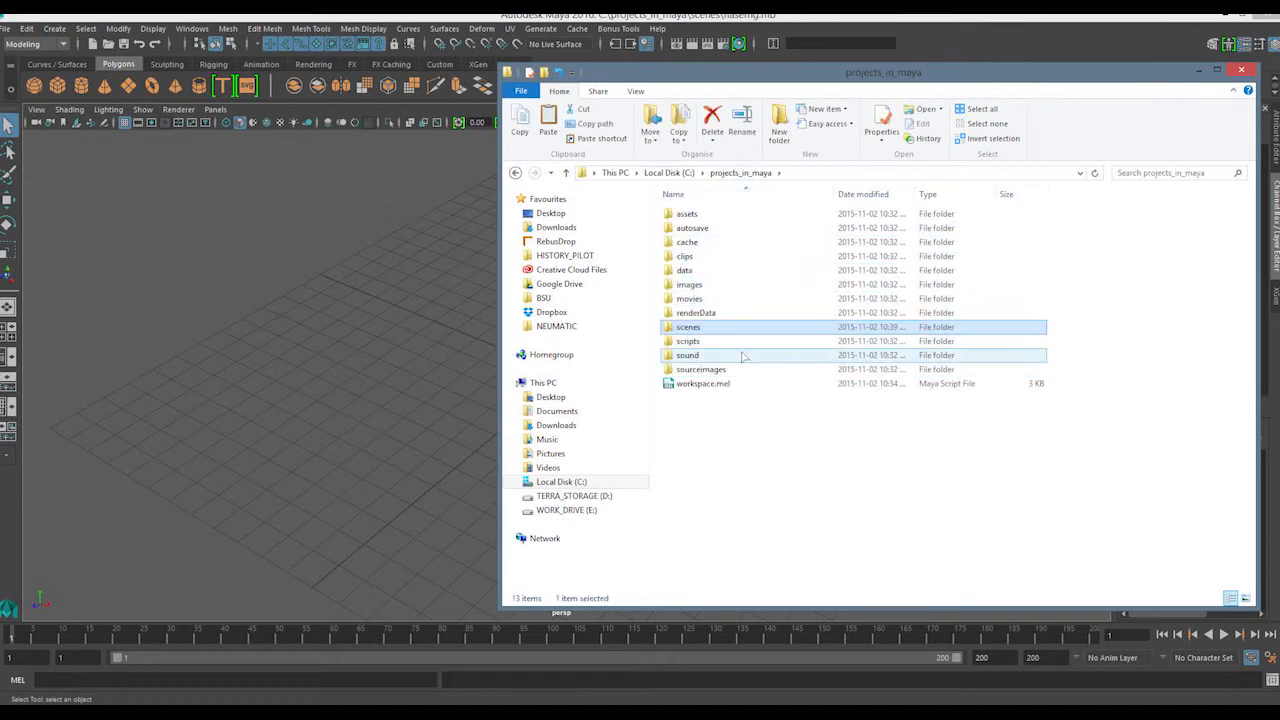
double_click(690, 244)
left_click_drag(699, 315, 708, 214)
left_click(726, 305)
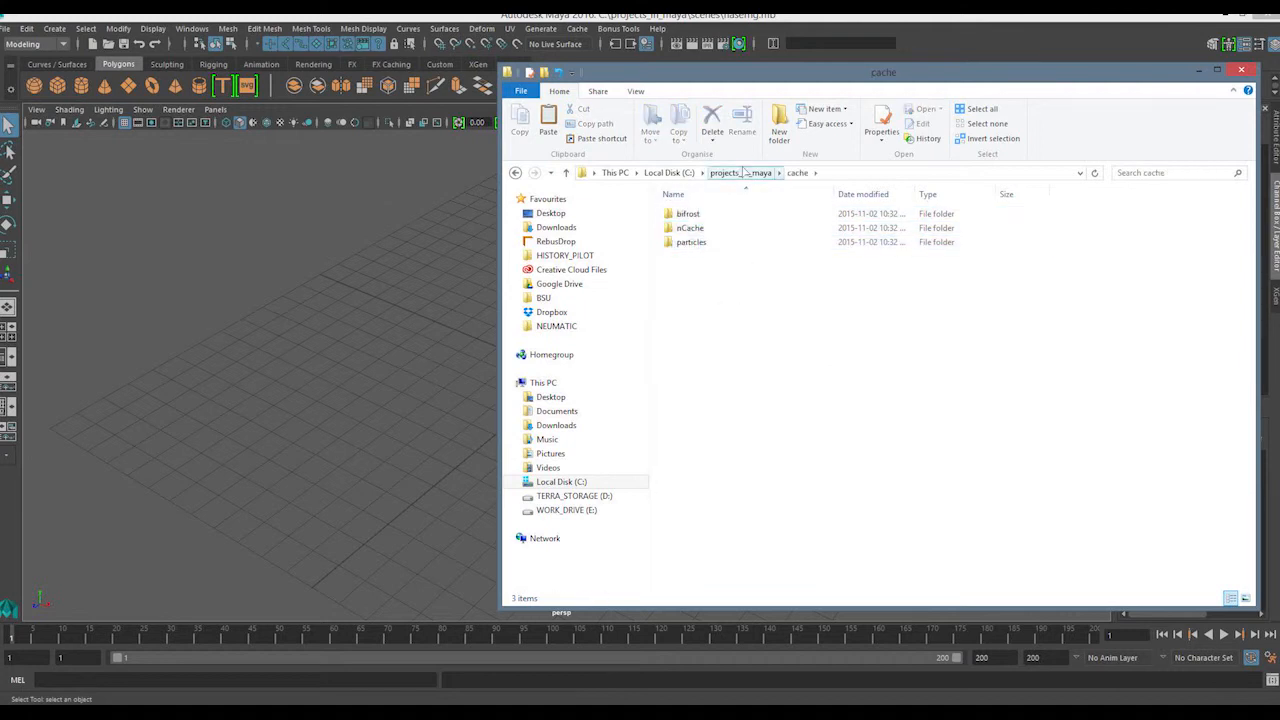
Look inside the clips and data folders of projects_in_maya
left_click(744, 174)
double_click(689, 257)
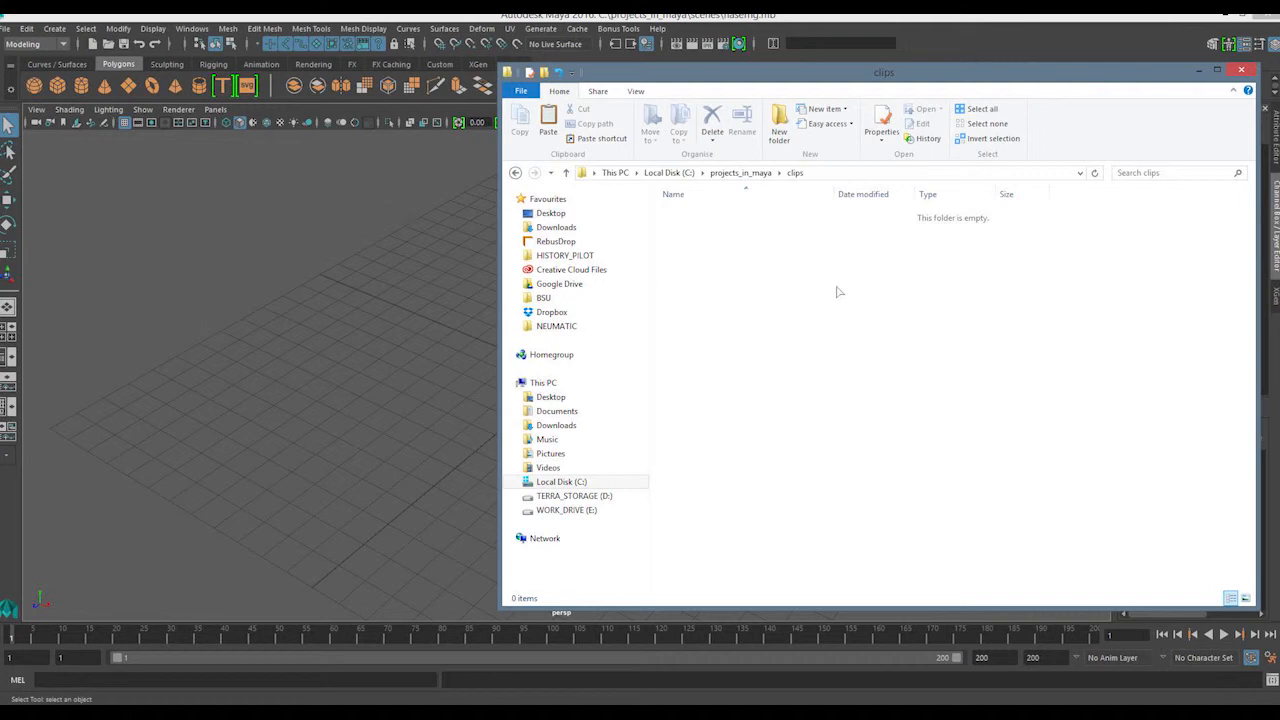
left_click(741, 173)
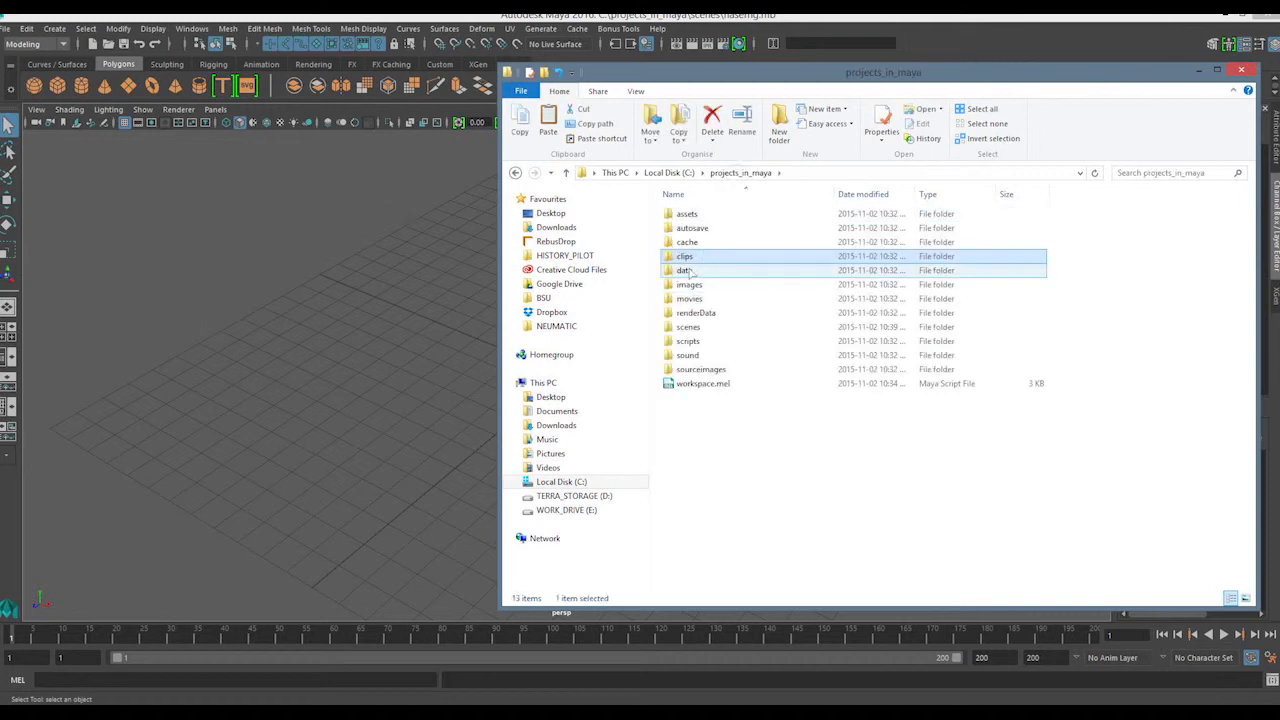
double_click(692, 272)
left_click_drag(700, 382, 742, 320)
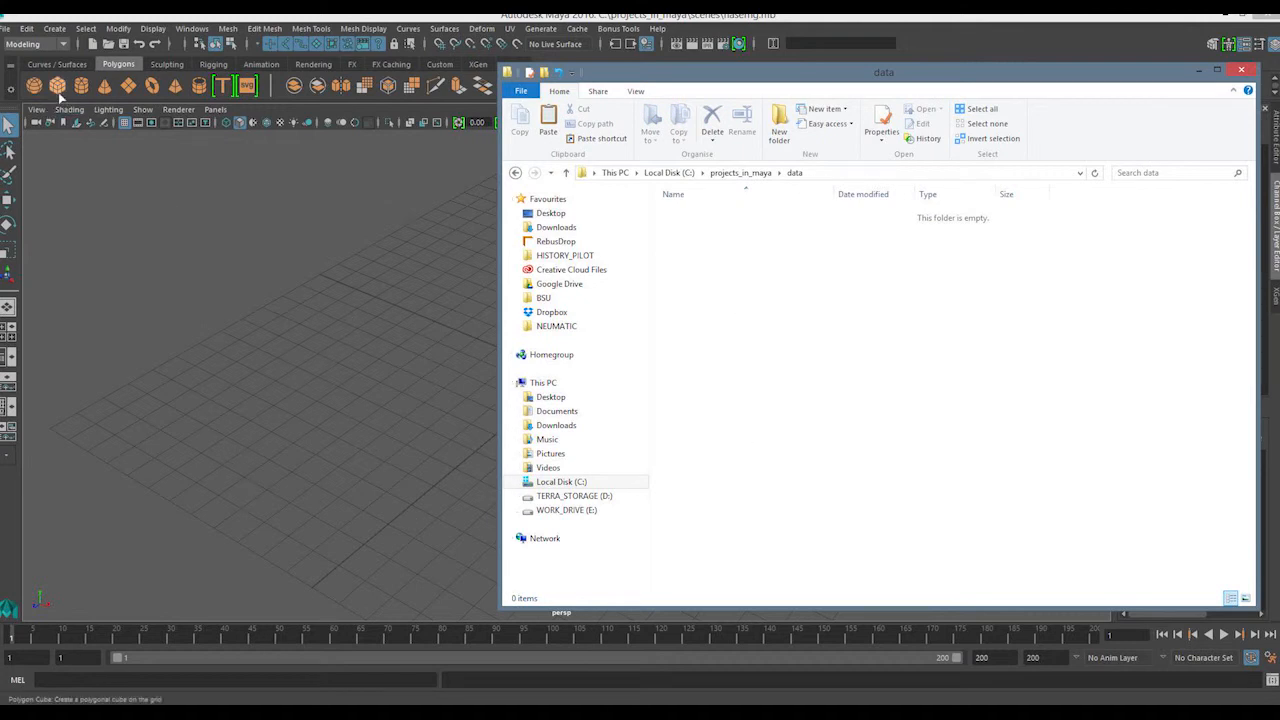
Return to Maya, open the Project Window, and expand the Secondary Project Locations and Translator Data Locations sections
left_click(6, 28)
left_click(60, 410)
left_click(145, 466)
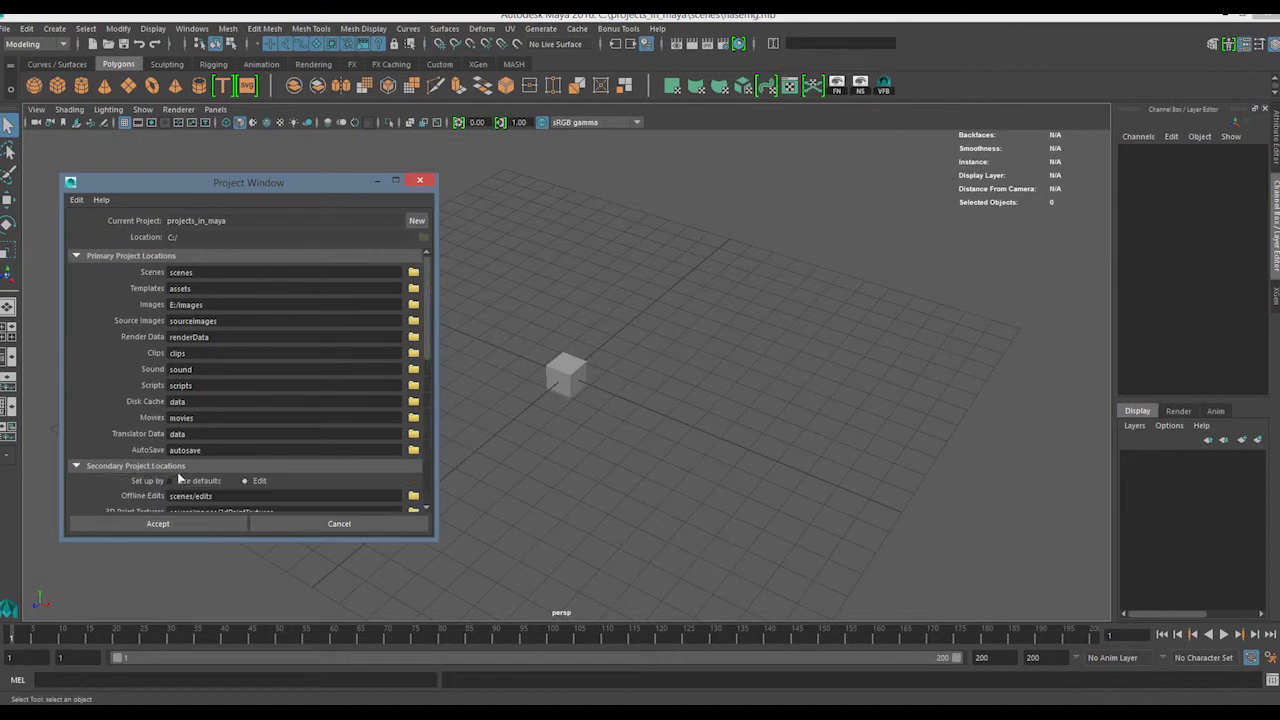
left_click_drag(424, 431, 419, 470)
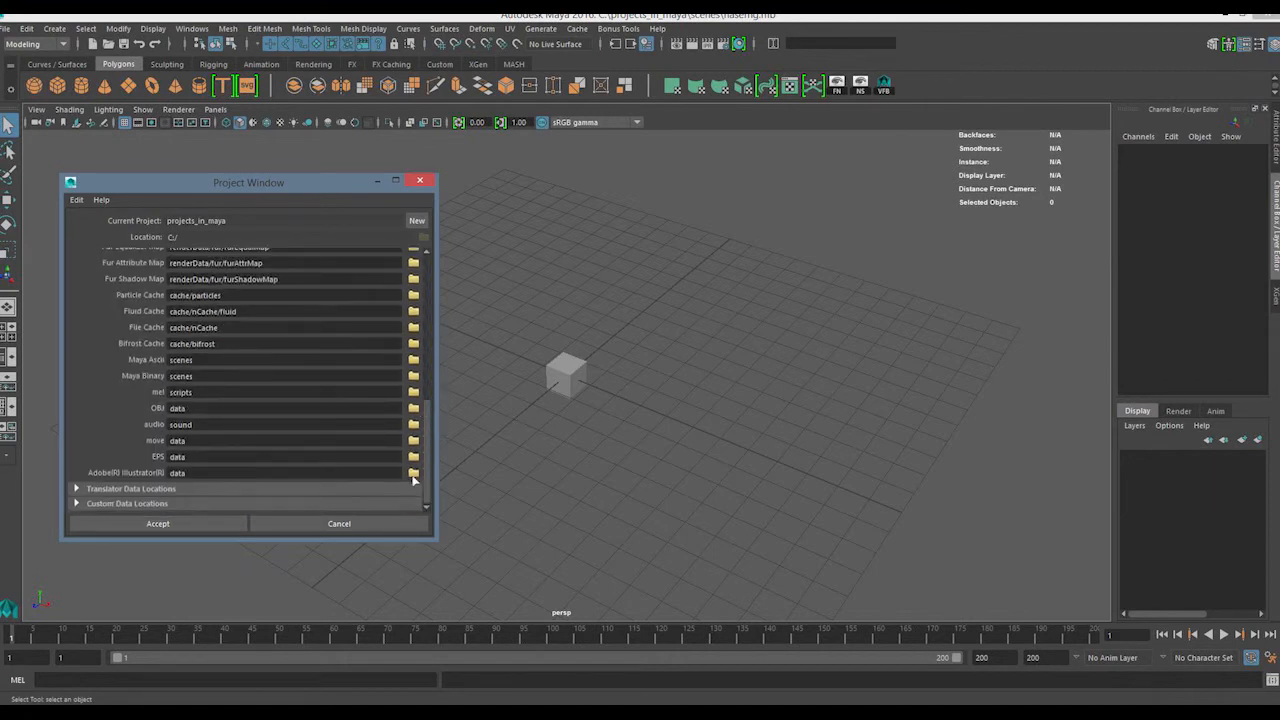
left_click(272, 490)
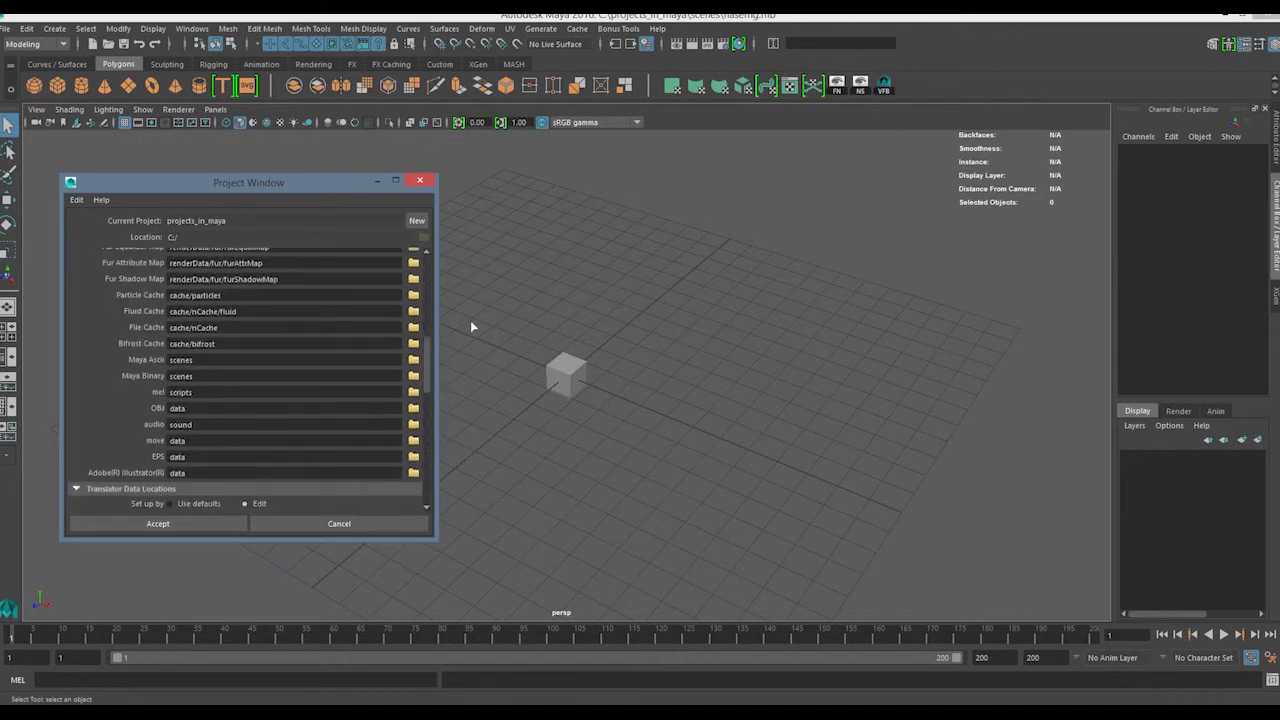
left_click_drag(423, 363, 419, 400)
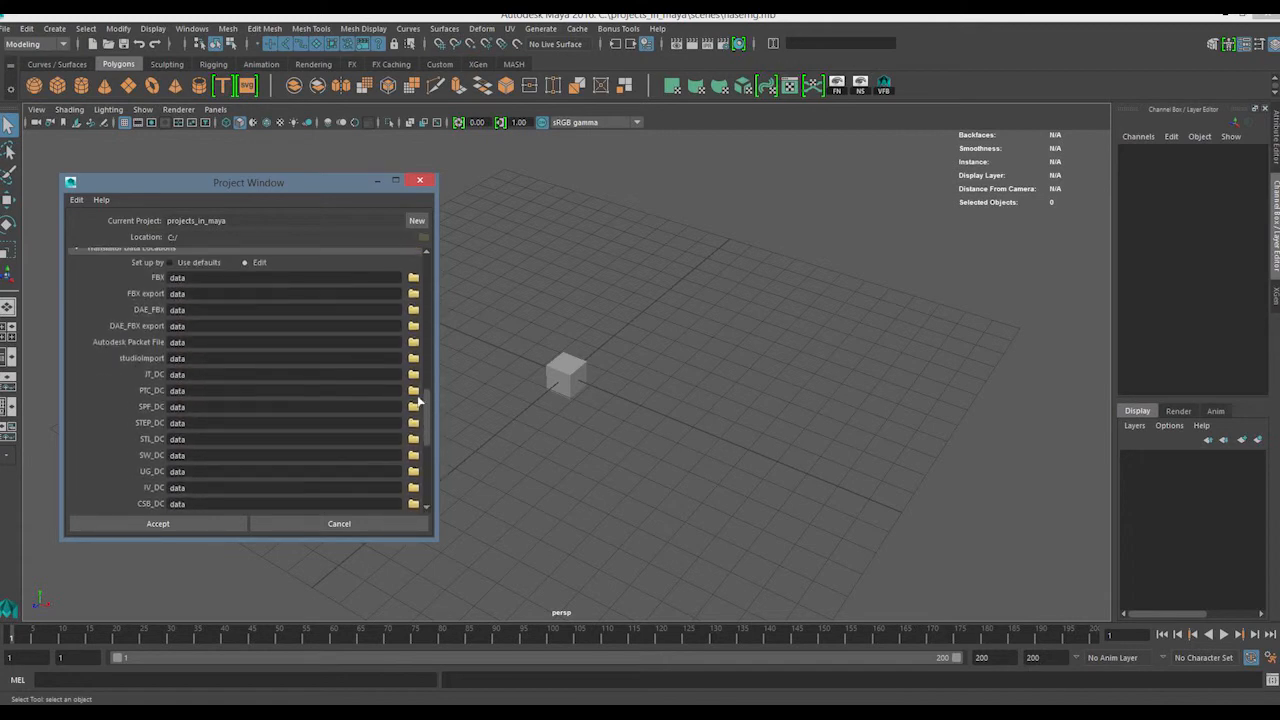
Examine which folders the FBX, studioImport, Alembic and other translator formats use, and close the Project Window
double_click(206, 278)
double_click(210, 362)
left_click_drag(428, 403, 428, 462)
left_click_drag(206, 488, 164, 471)
left_click_drag(197, 342, 160, 309)
left_click_drag(429, 472, 436, 362)
left_click(420, 180)
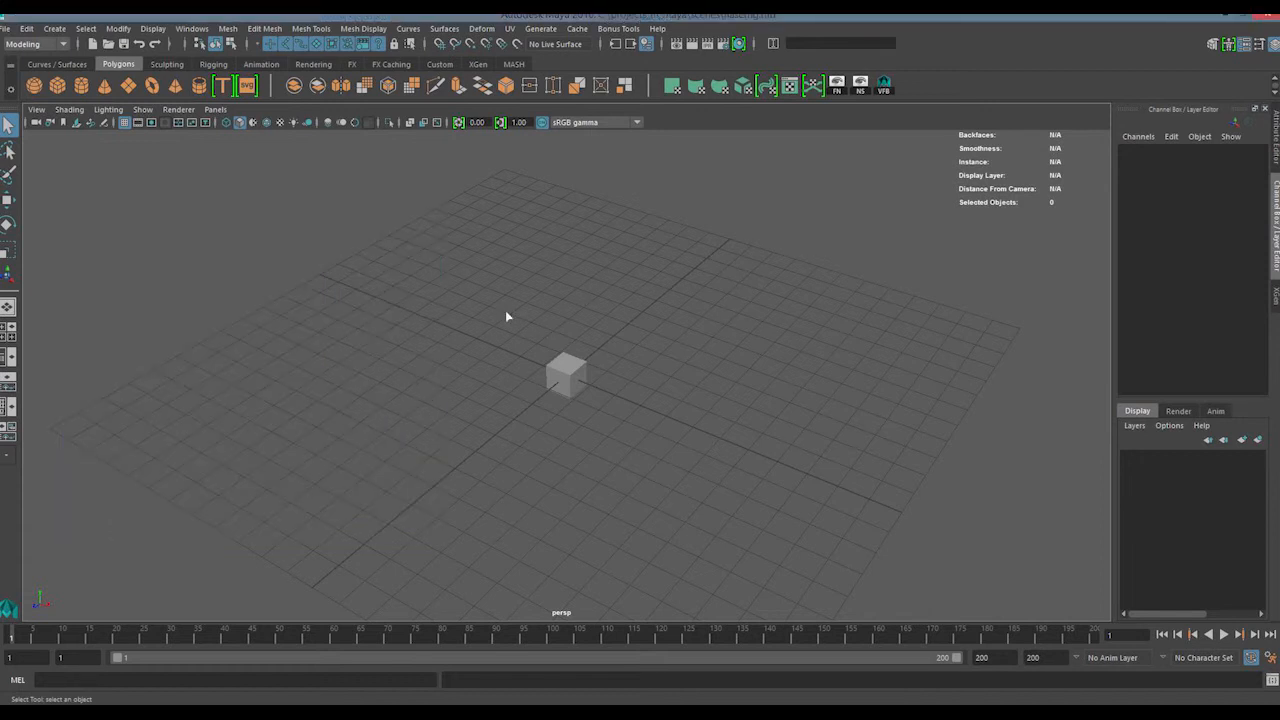
Select the small cube, open the Export Selection to Alembic options to check the destination folder, and cancel the export
left_click(566, 374)
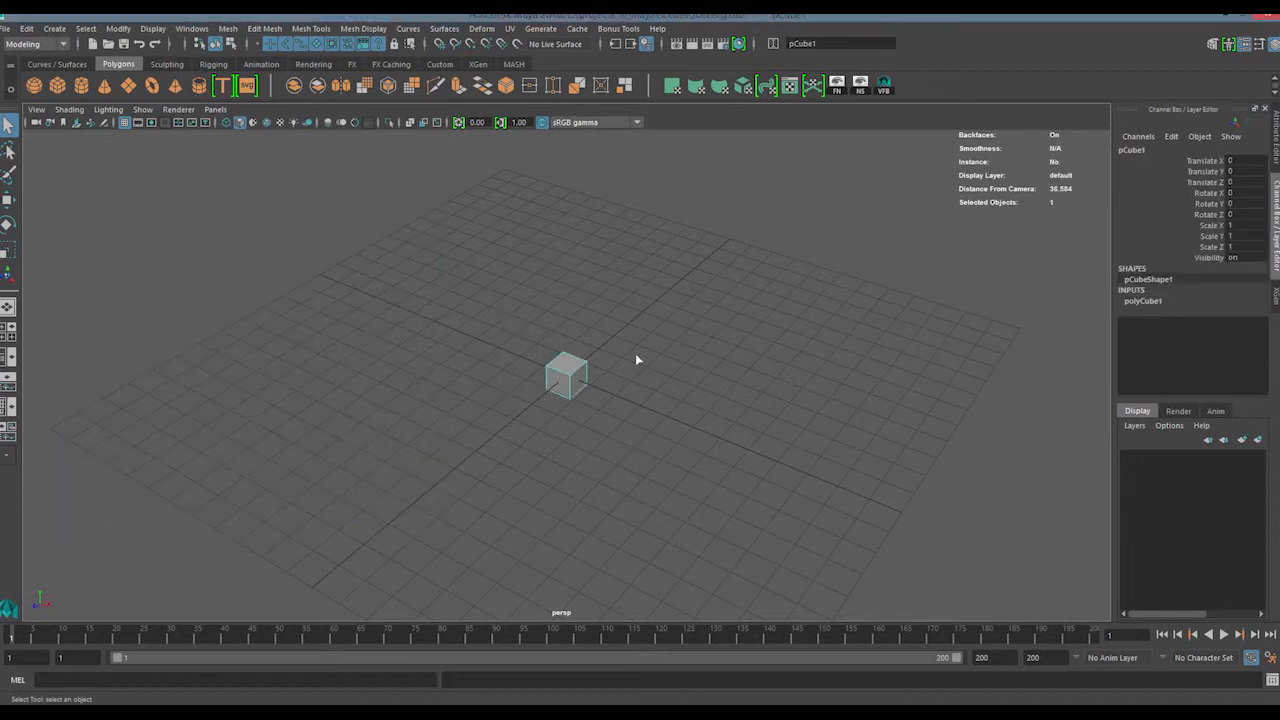
left_click(577, 30)
mouse_move(651, 55)
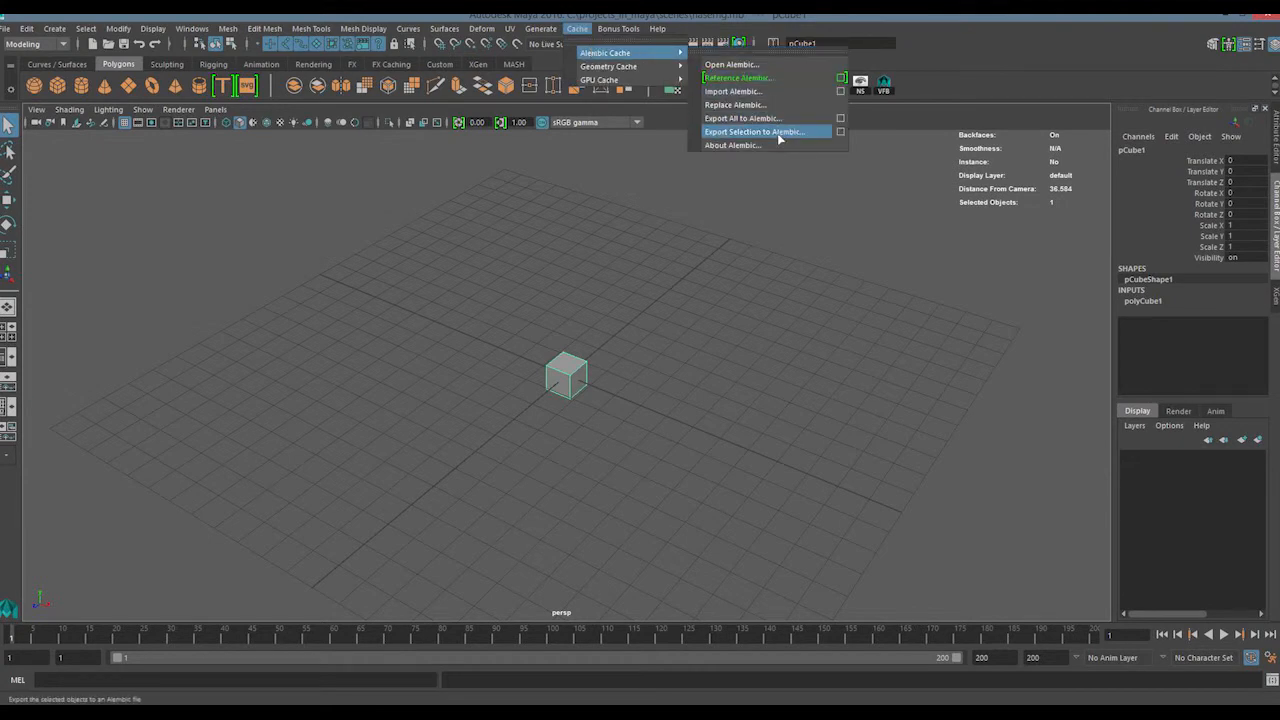
left_click(840, 132)
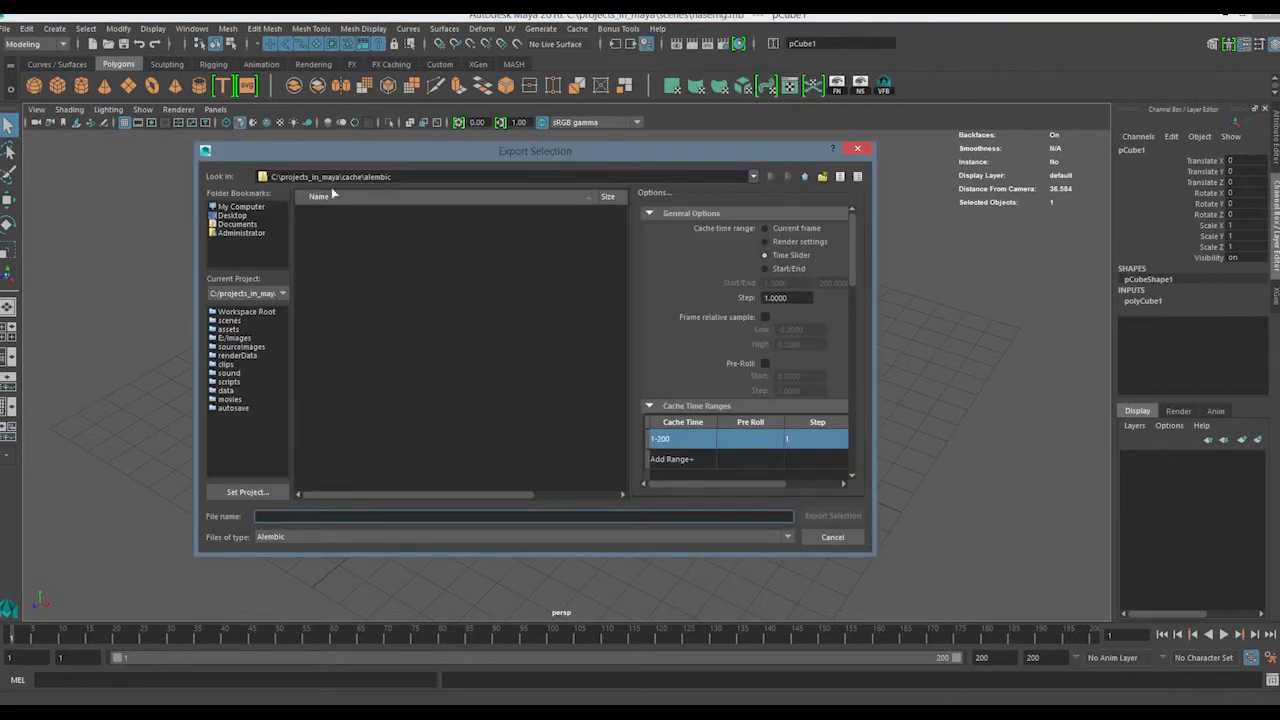
left_click(848, 541)
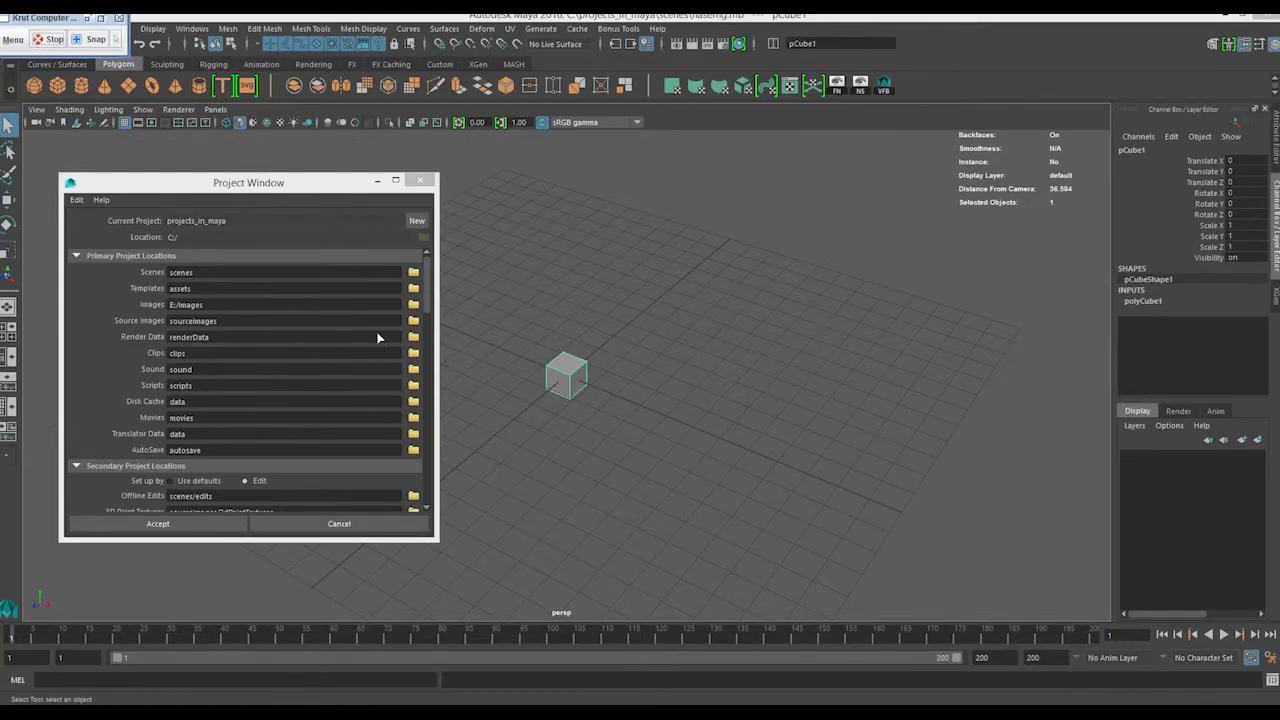
Switch to the File Explorer window showing the data folder and go back up to projects_in_maya
mouse_move(120, 711)
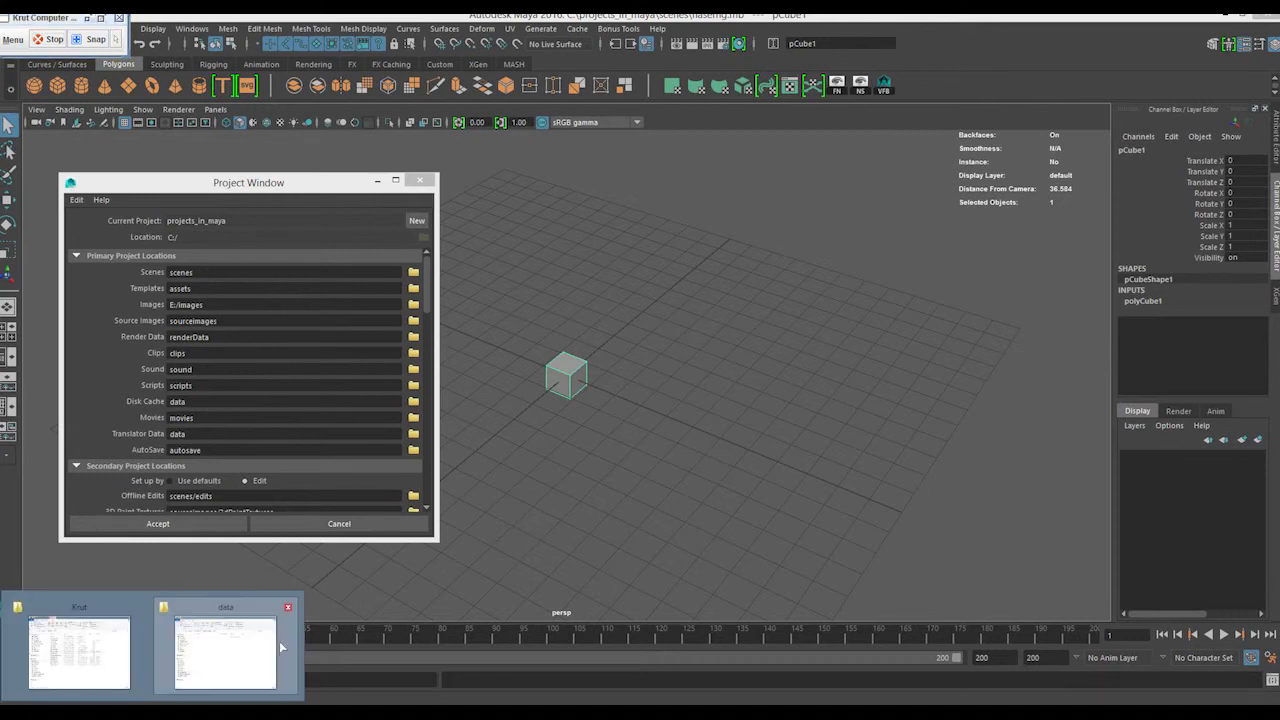
left_click(280, 645)
left_click(748, 173)
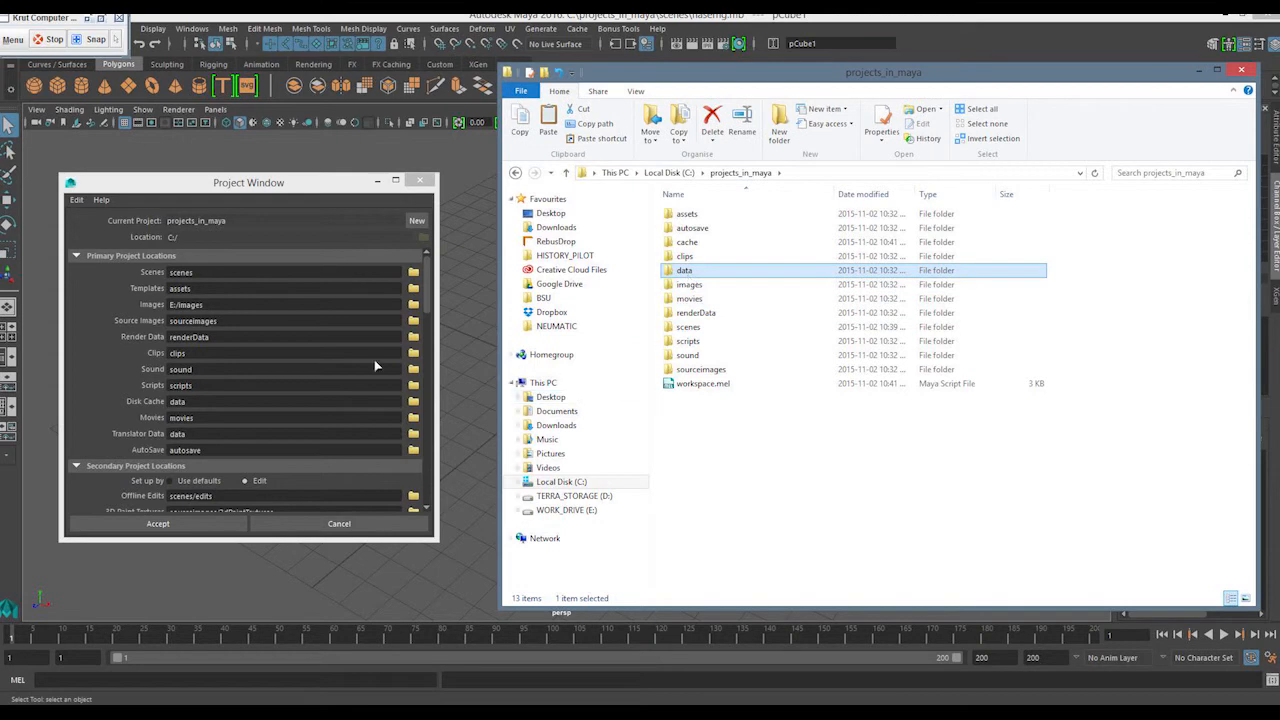
Review the Translator Data Locations in Maya's Project Window, trying Use defaults and returning the setup to Edit
left_click_drag(429, 290, 430, 482)
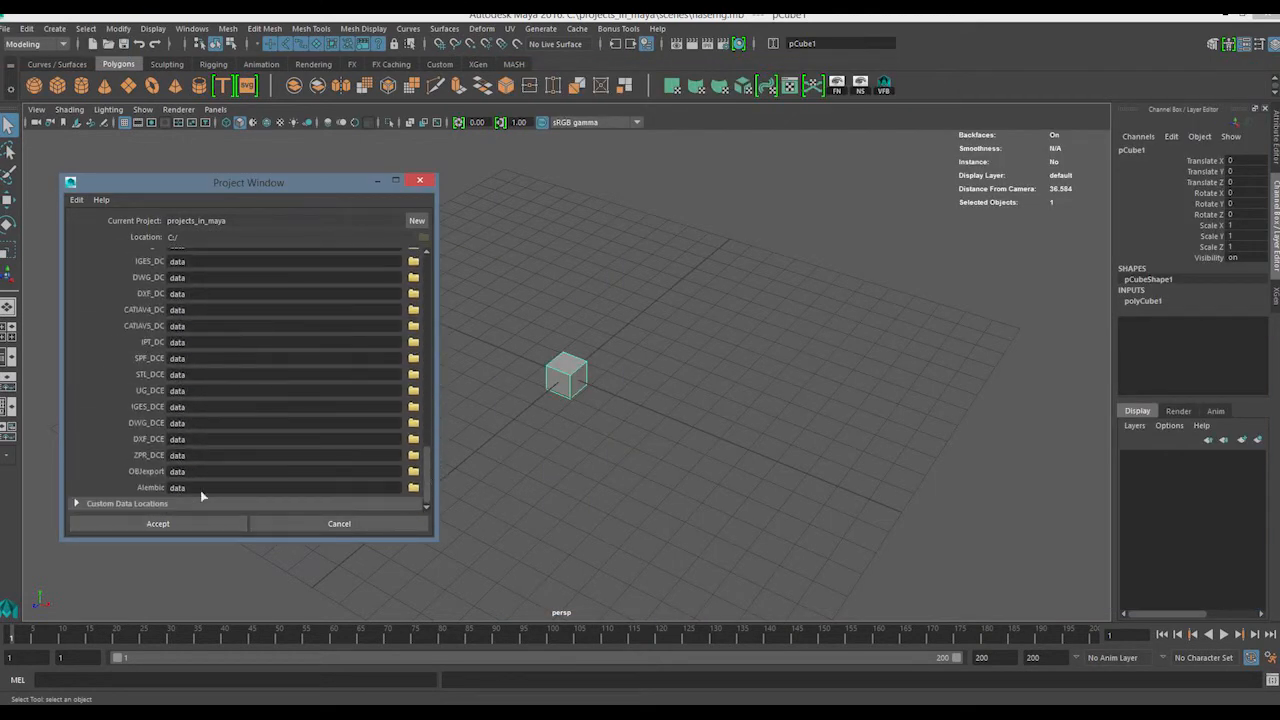
double_click(177, 374)
scroll(430, 482, "up", 5)
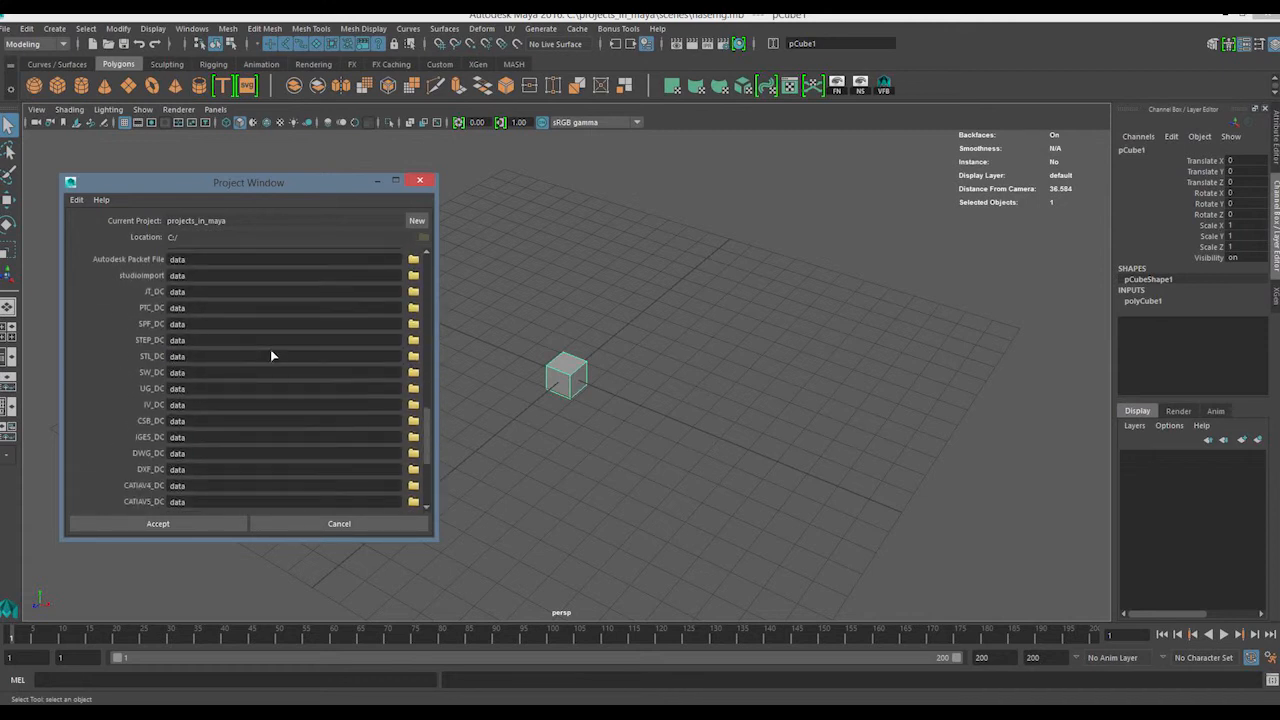
scroll(430, 383, "up", 3)
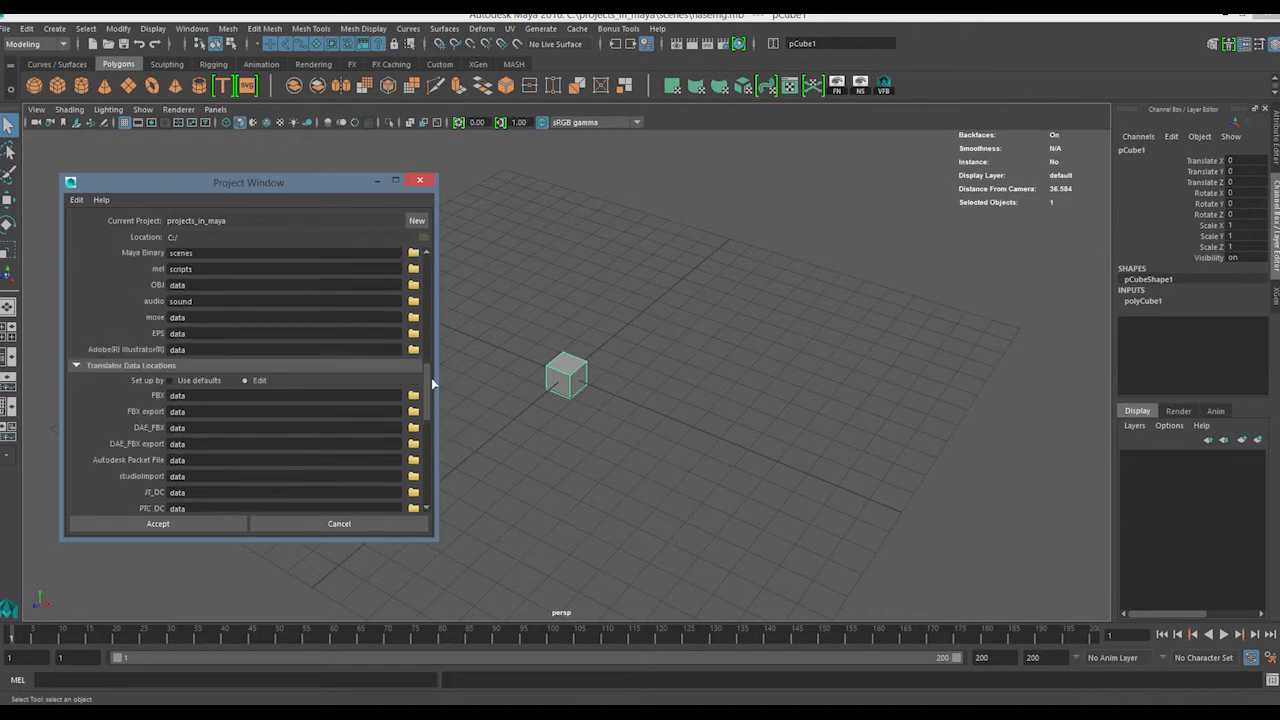
left_click(170, 381)
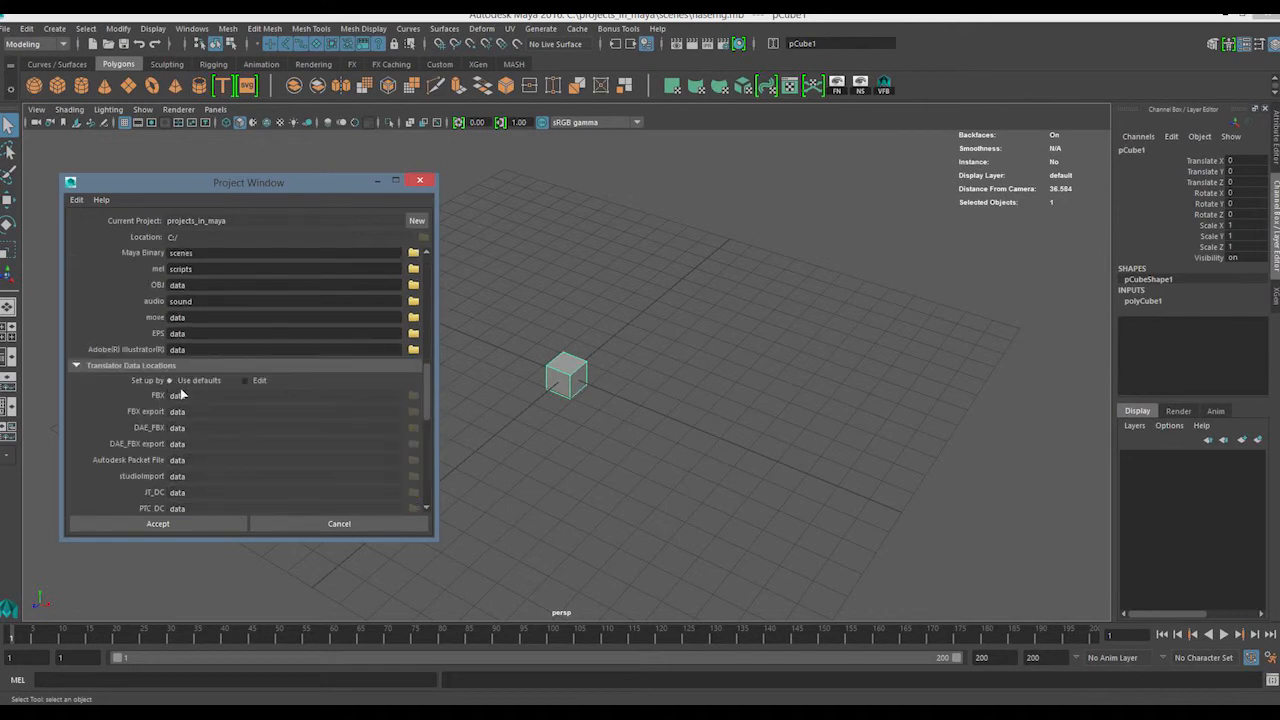
left_click(248, 381)
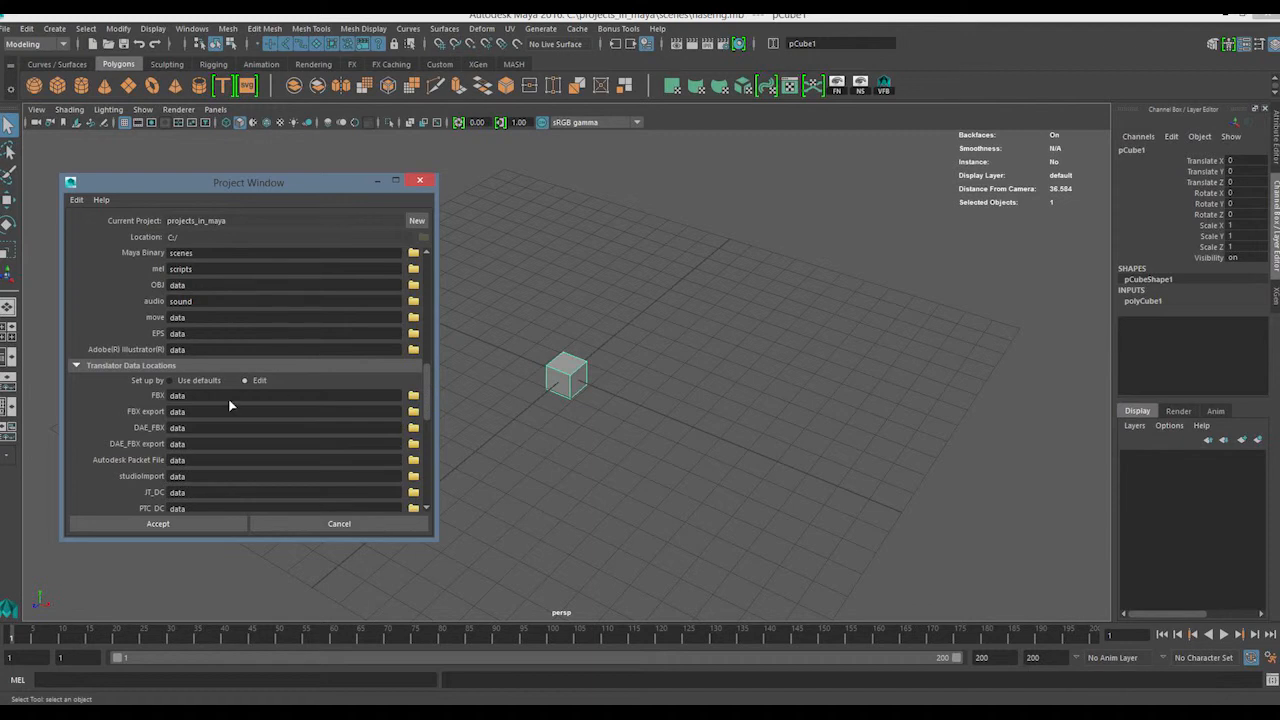
Examine the Fur Images and Fur Equalizer Map paths among the Secondary Project Locations
scroll(185, 385, "up", 5)
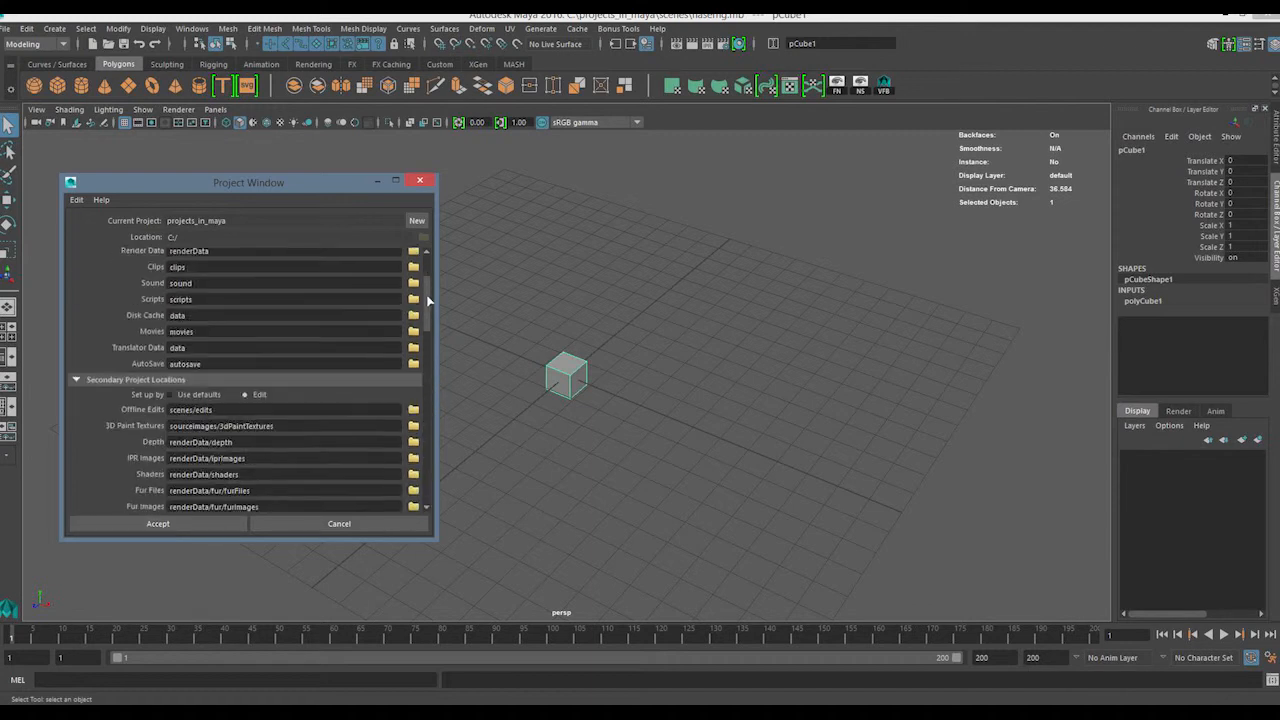
left_click_drag(427, 317, 440, 347)
left_click_drag(261, 351, 169, 352)
left_click_drag(224, 368, 235, 369)
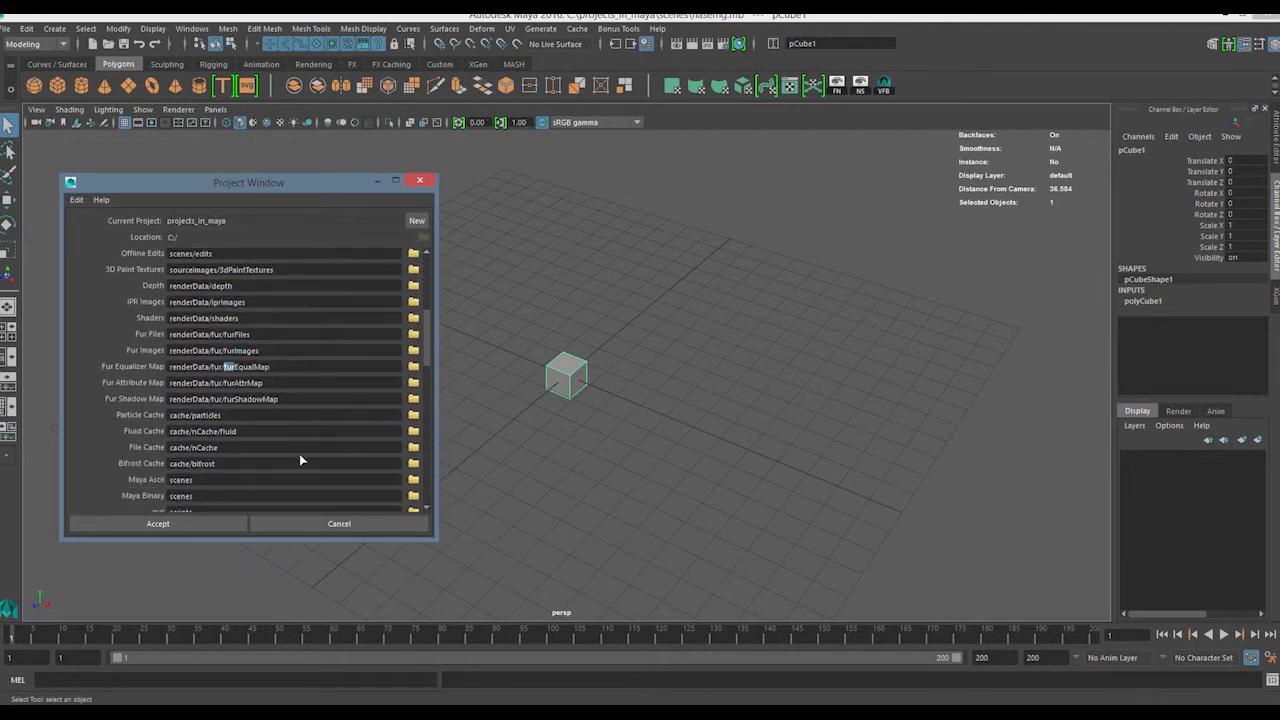
Look inside the project's images folder in File Explorer, and open Maya's Render Settings to check the image output path
key("alt+Tab")
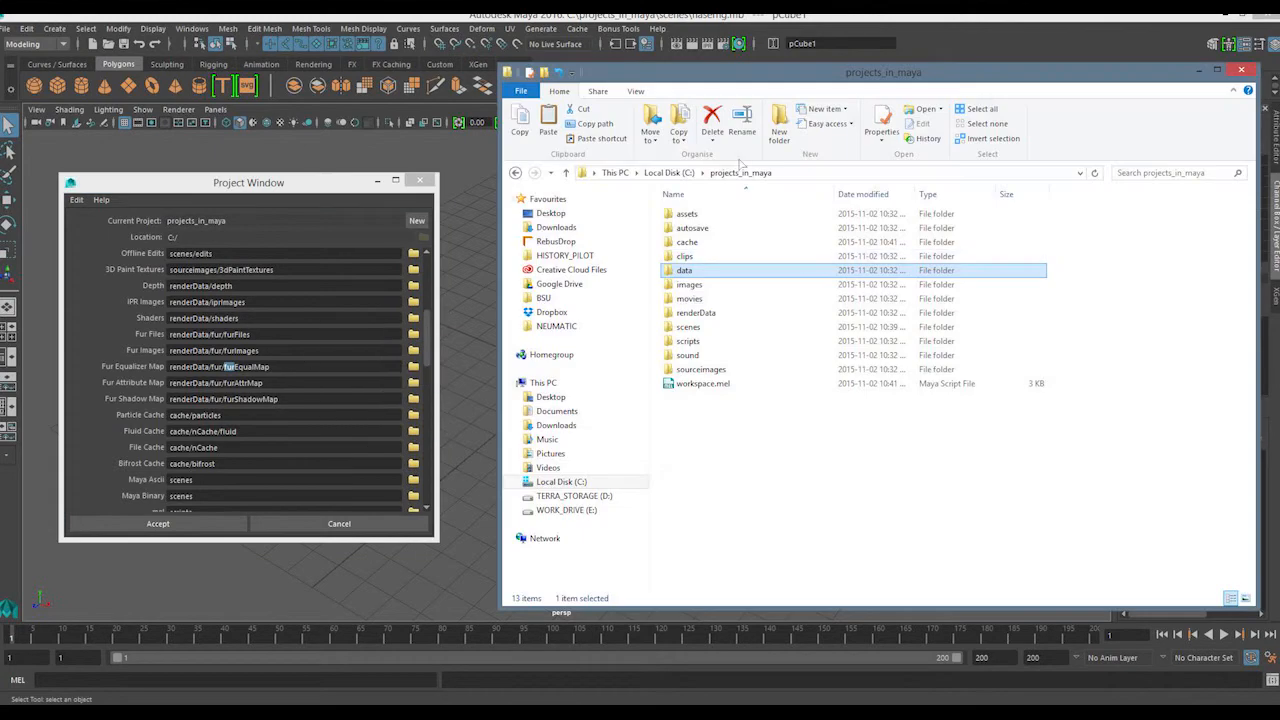
double_click(690, 285)
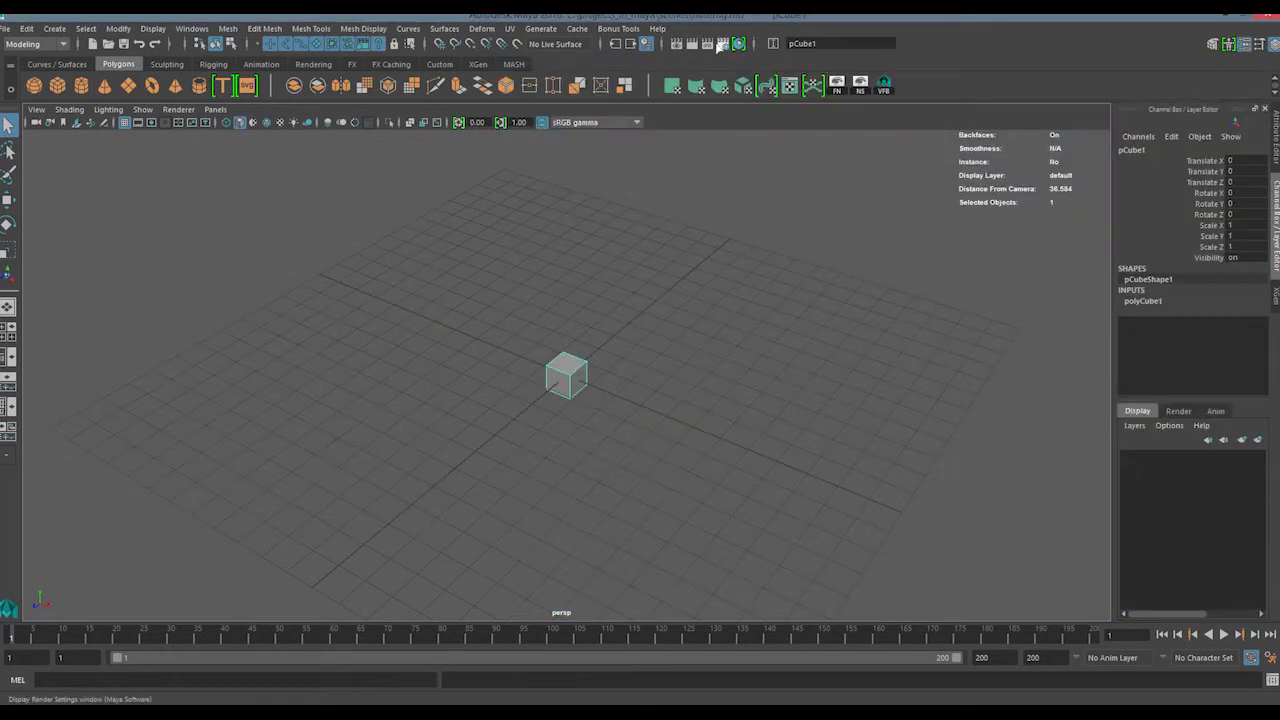
left_click(720, 46)
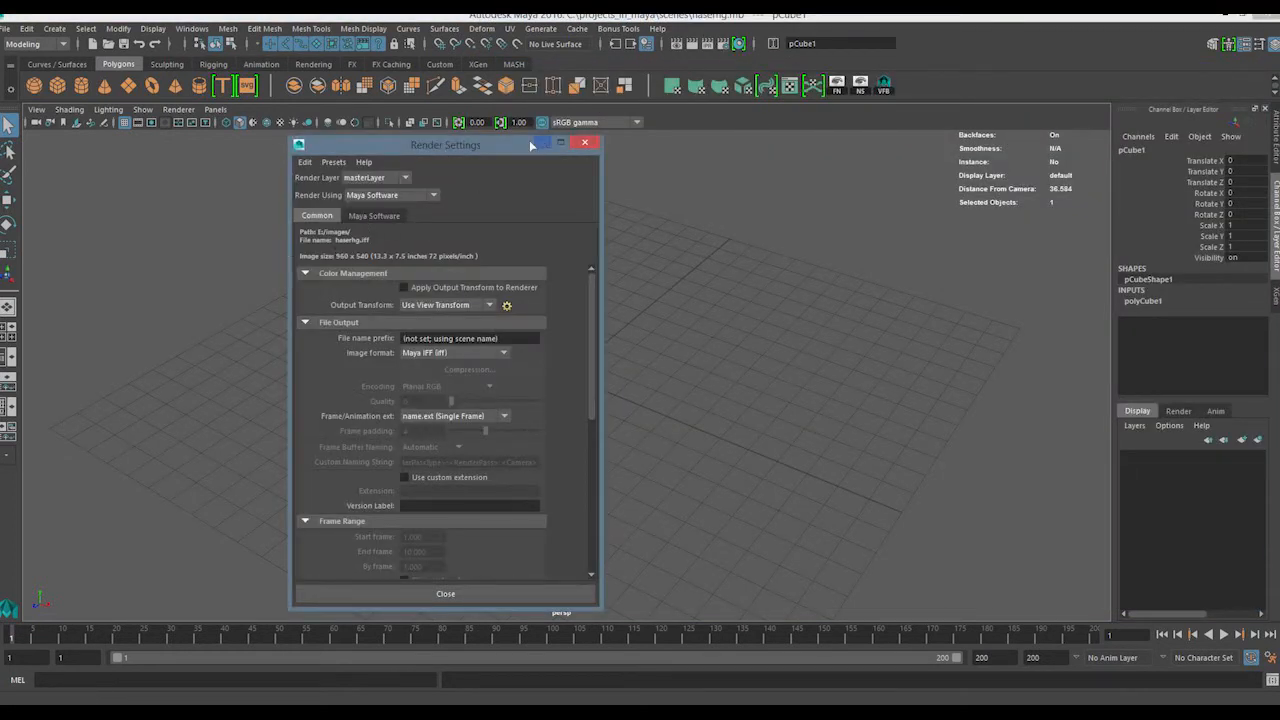
left_click_drag(529, 140, 441, 137)
left_click(655, 284)
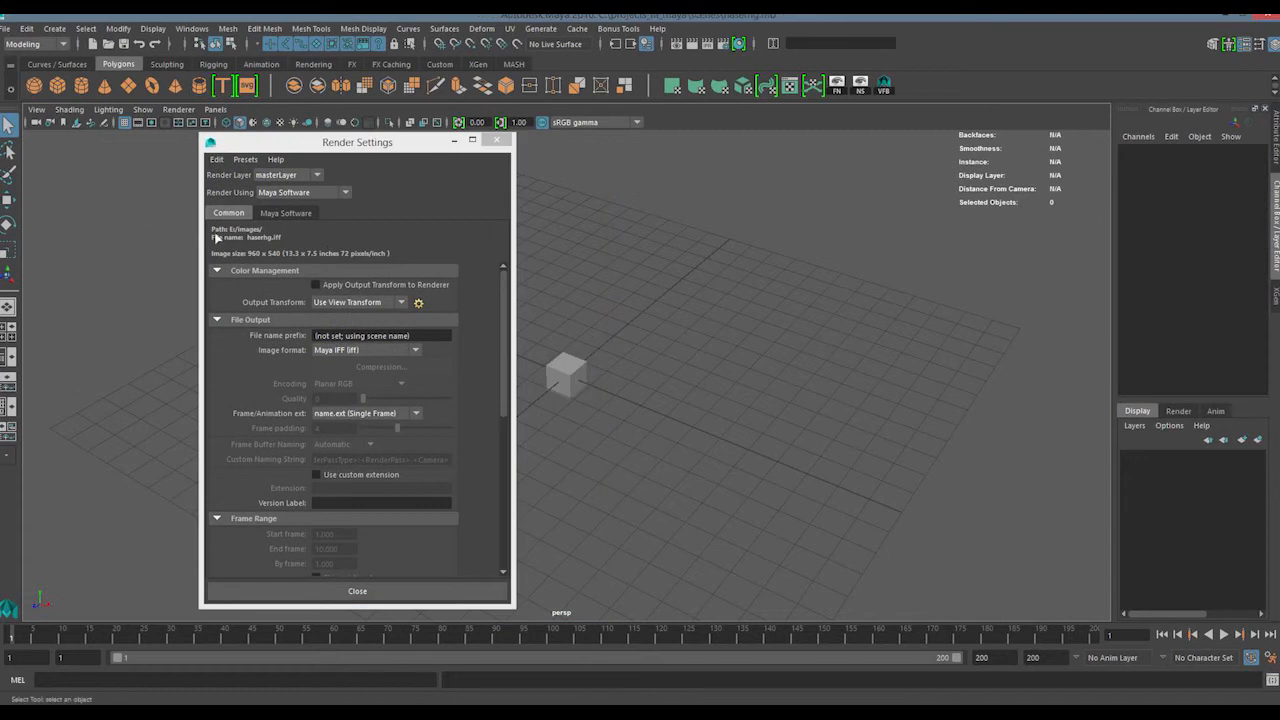
Set the project's Images location back to images in the Project Window and accept the change
left_click(6, 28)
left_click(86, 407)
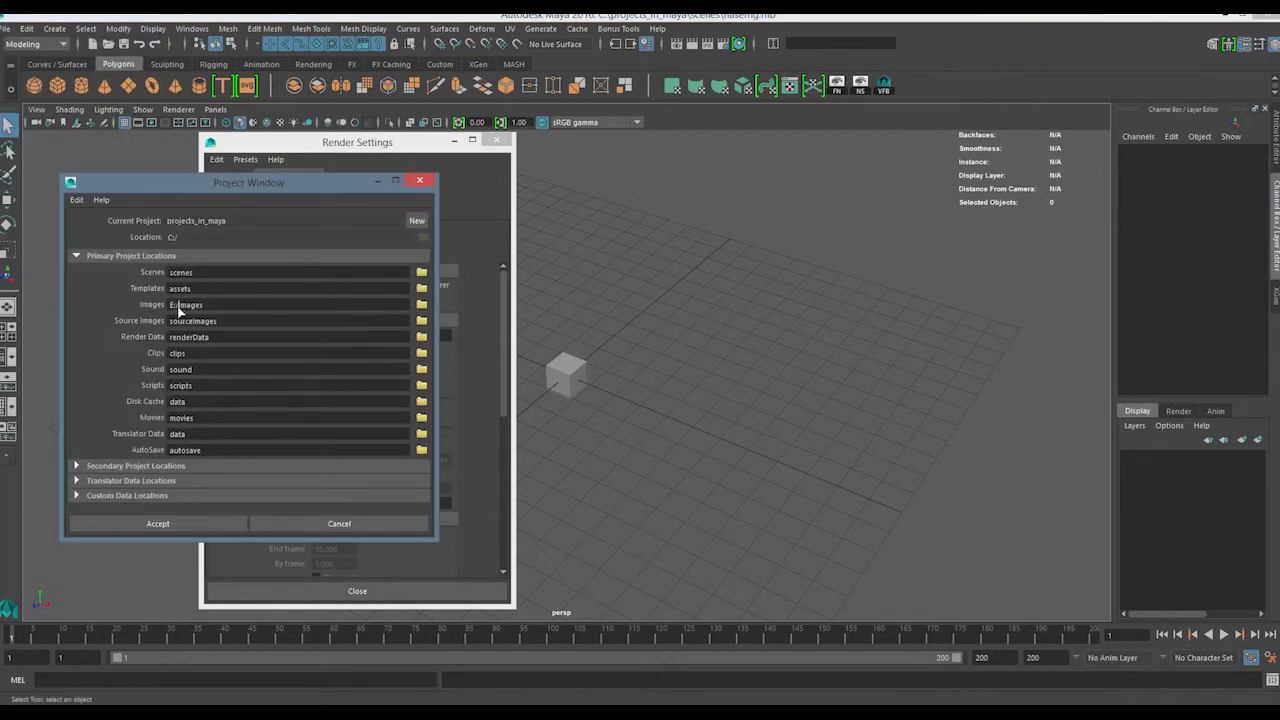
key("BackSpace")
key("Tab")
left_click(157, 523)
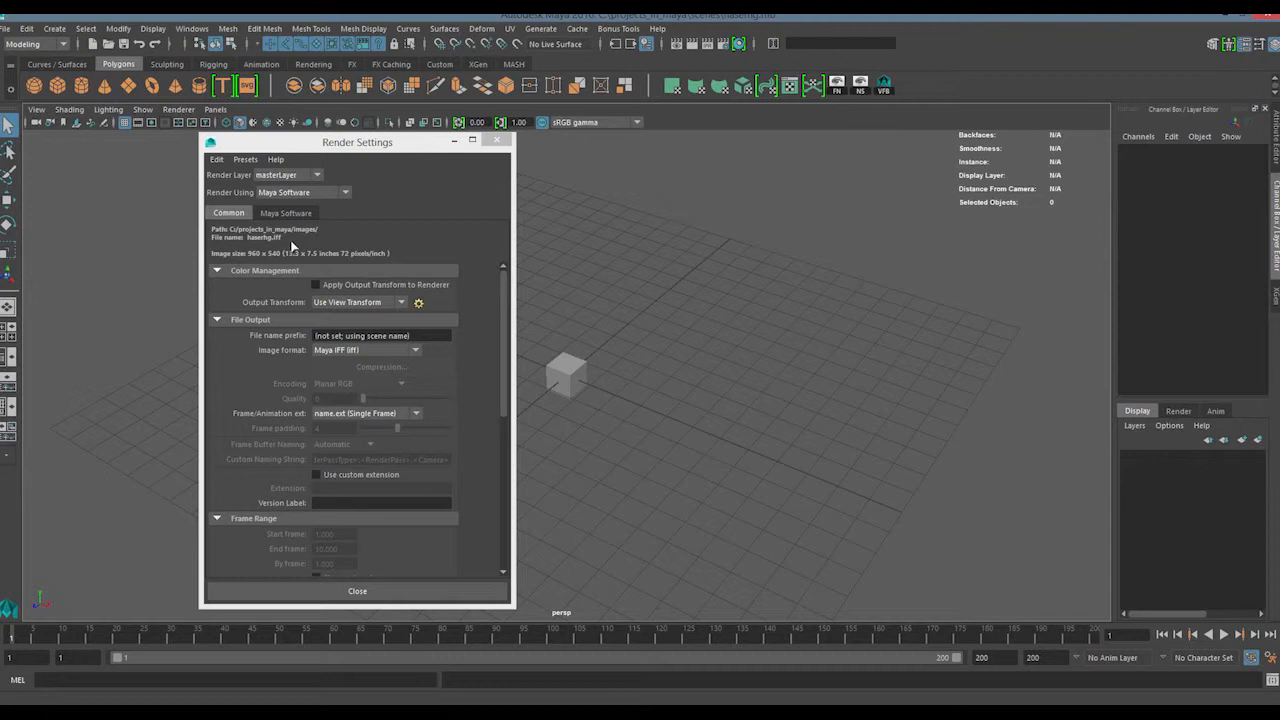
Compare the Render Settings for V-Ray and Maya Hardware 2.0, and return the renderer to Maya Software
mouse_move(505, 318)
left_mouse_down()
mouse_move(495, 384)
mouse_move(494, 308)
left_mouse_up()
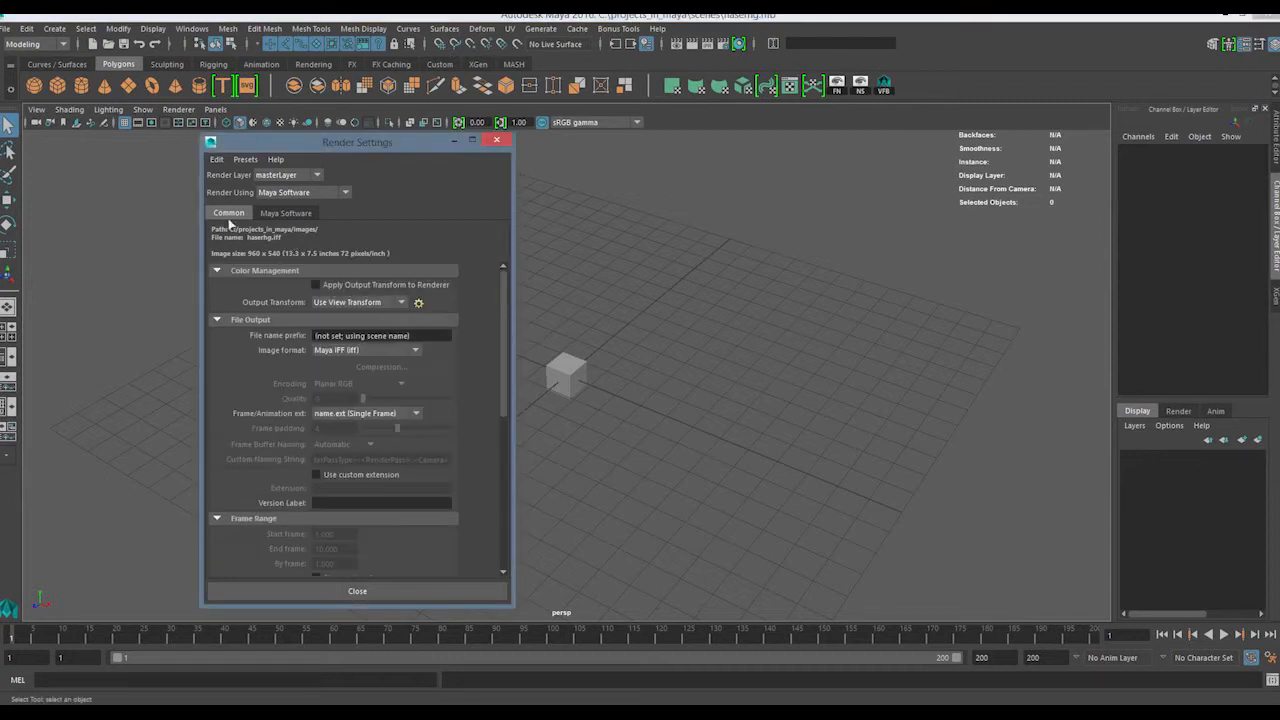
left_click(300, 192)
left_click(429, 207)
left_click(300, 192)
left_click(290, 247)
left_click(300, 192)
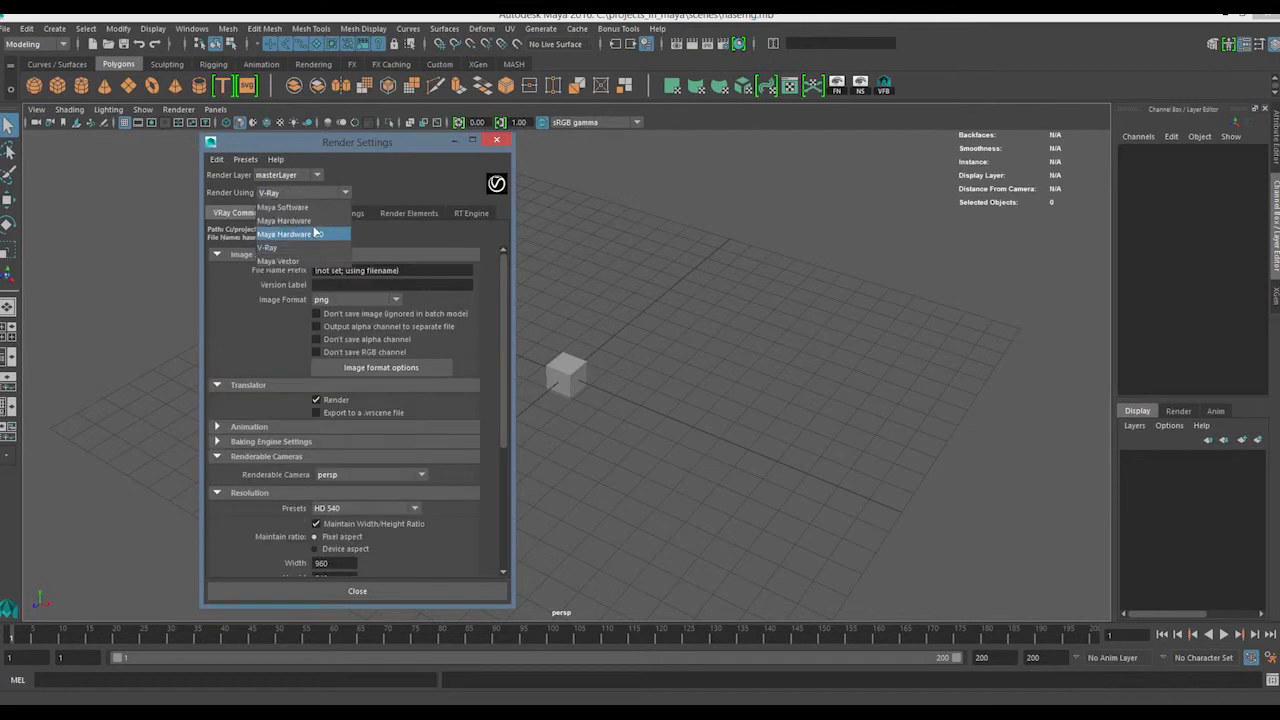
left_click(300, 234)
left_click(300, 192)
left_click(314, 206)
Find the Change Project Image Directory option in Render Settings, and open the Project Window beside the Render Settings window
left_click(245, 159)
mouse_move(213, 161)
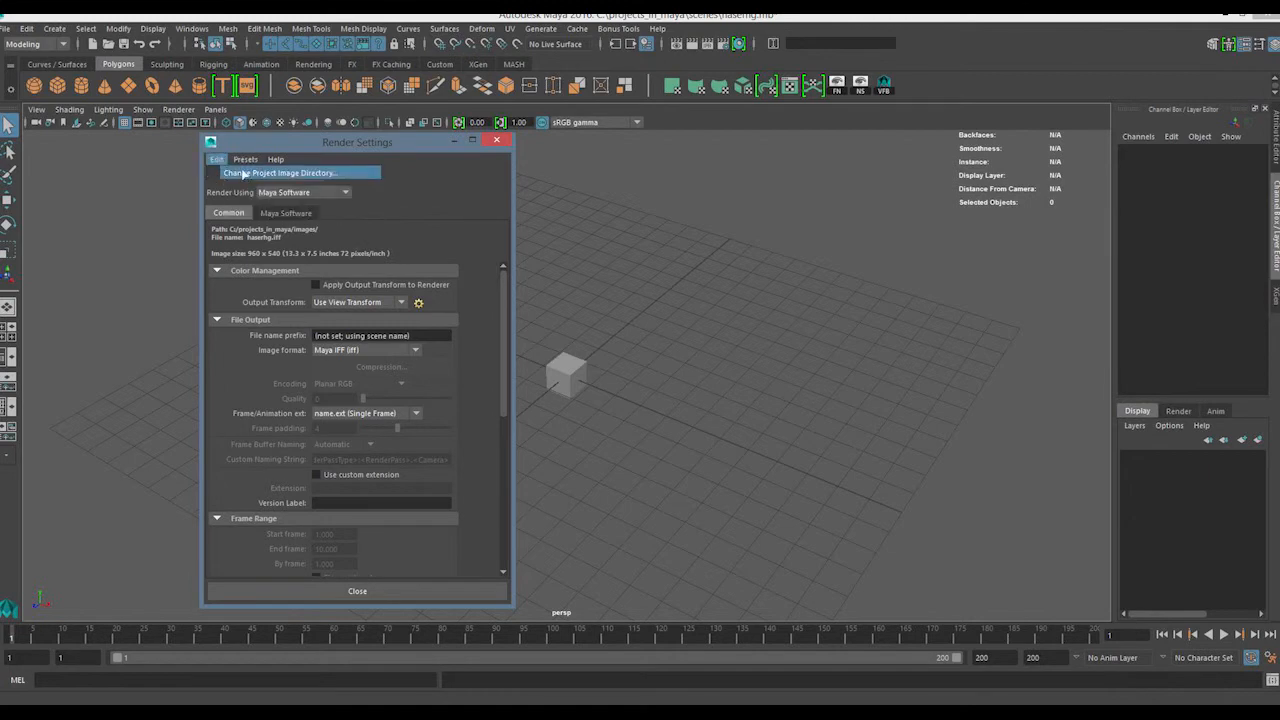
left_click(8, 28)
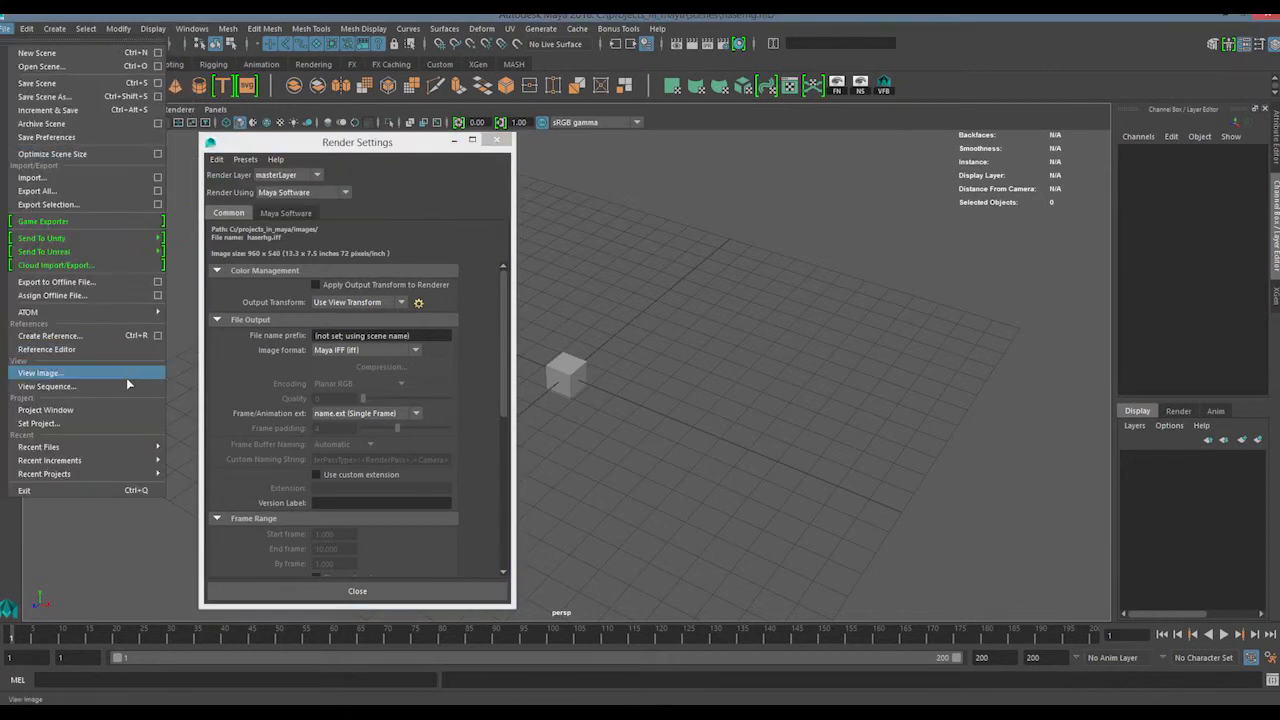
left_click(141, 411)
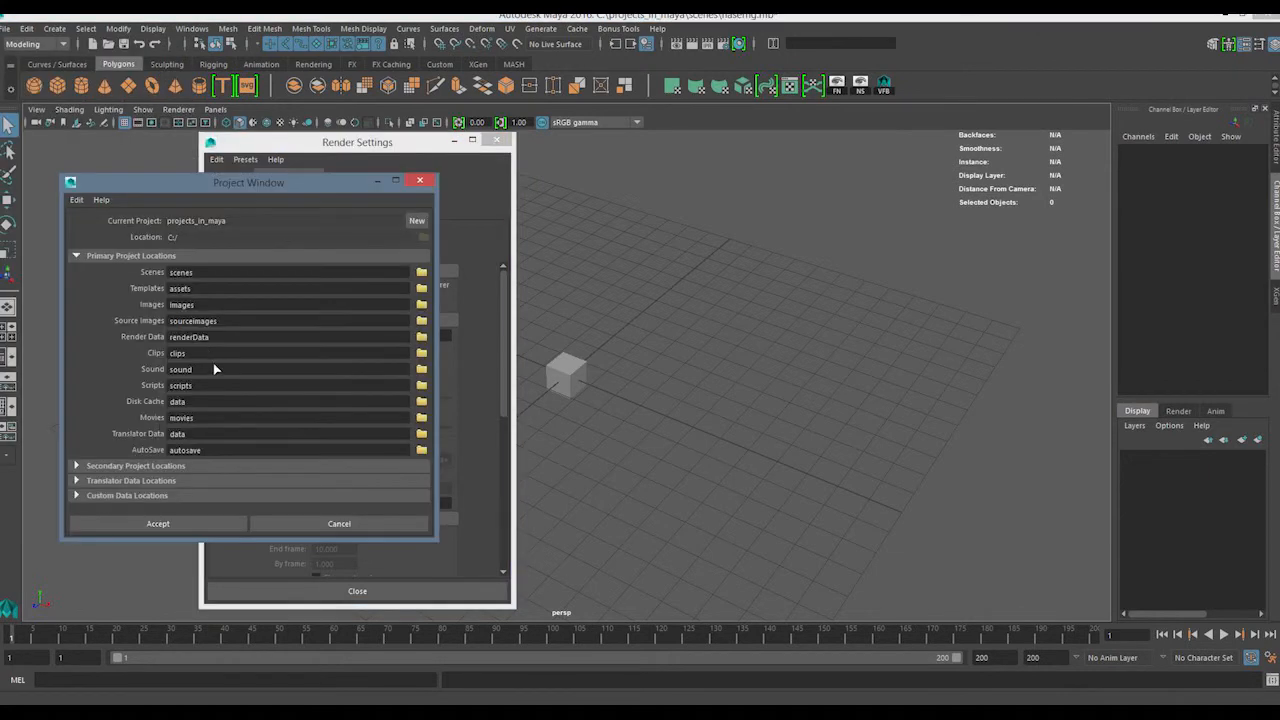
left_click_drag(240, 191, 711, 187)
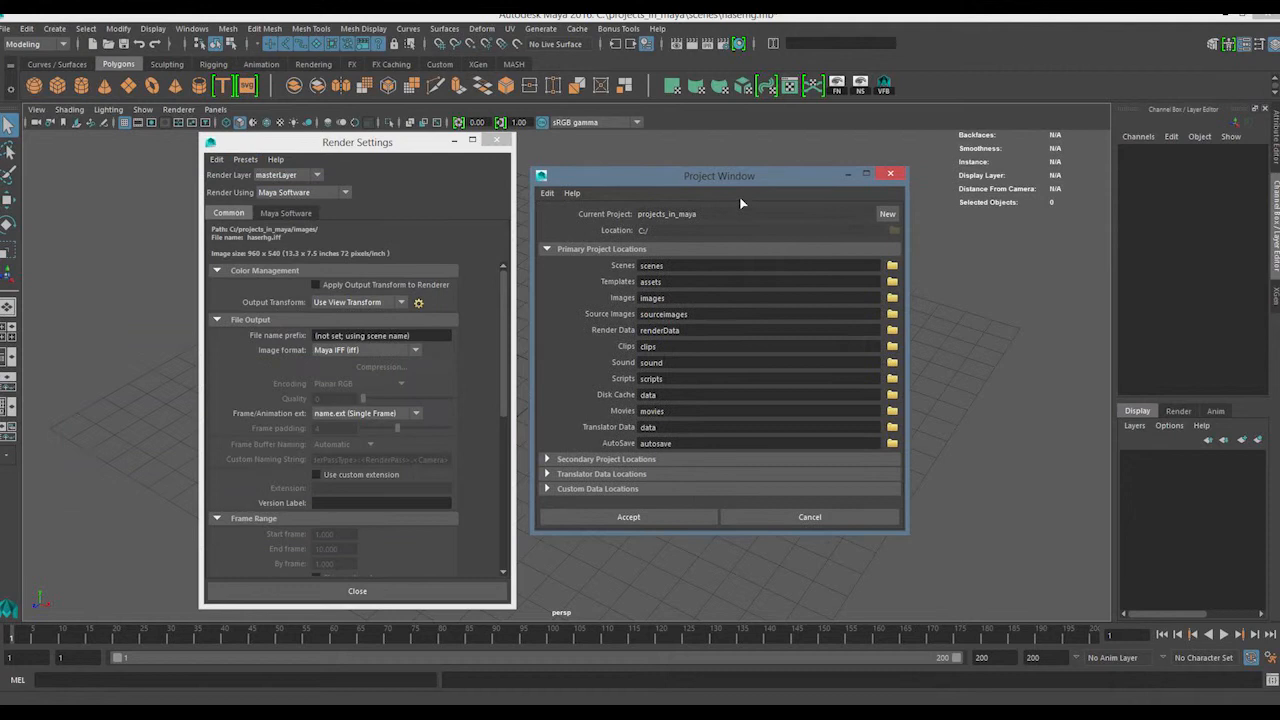
Check the render layers and the Edit options of Render Settings, and close Render Settings
left_click(1180, 410)
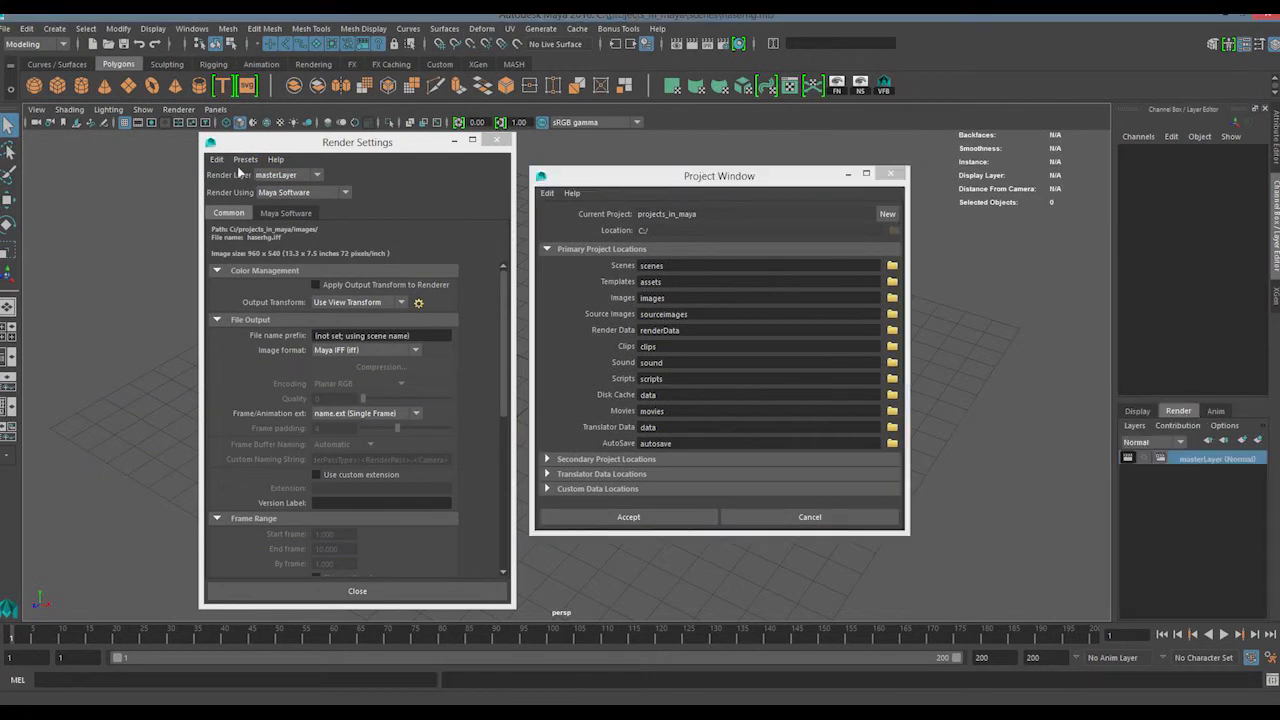
left_click(216, 159)
left_click(489, 210)
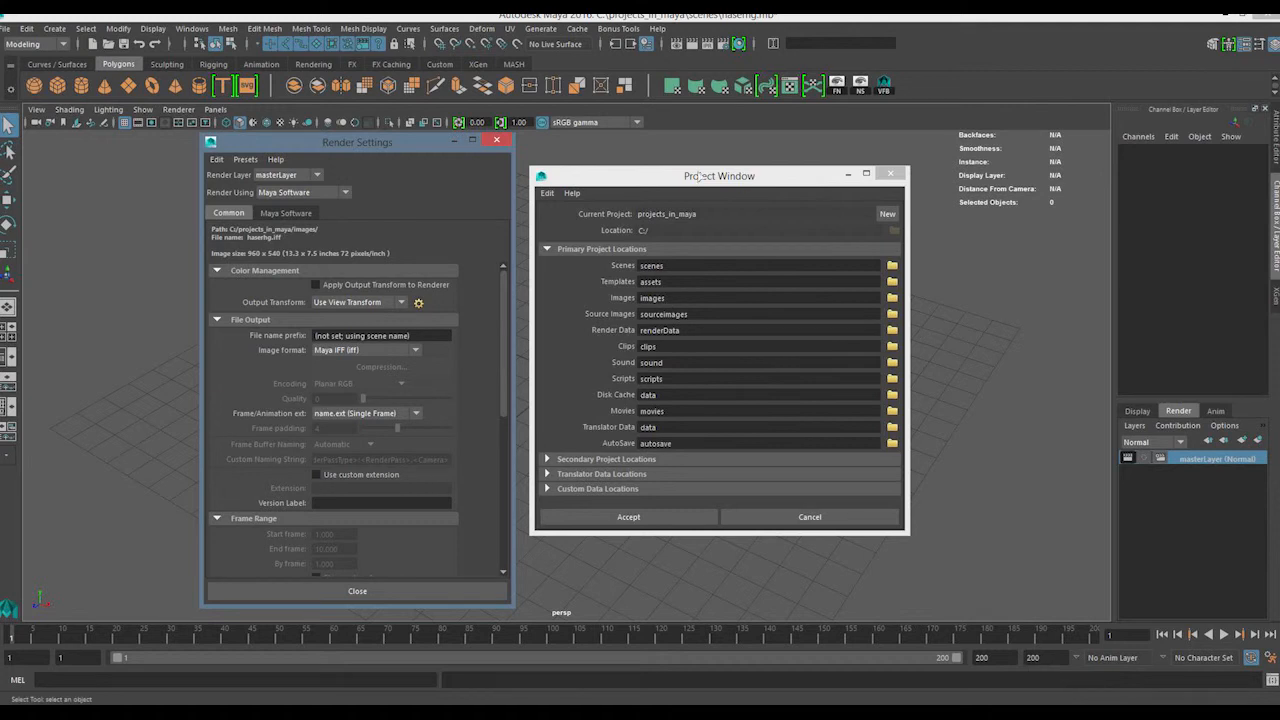
left_click(496, 139)
Set the Project Window aside and find the movies folder inside projects_in_maya in File Explorer
left_click_drag(645, 175, 218, 205)
left_click(152, 711)
left_click(218, 655)
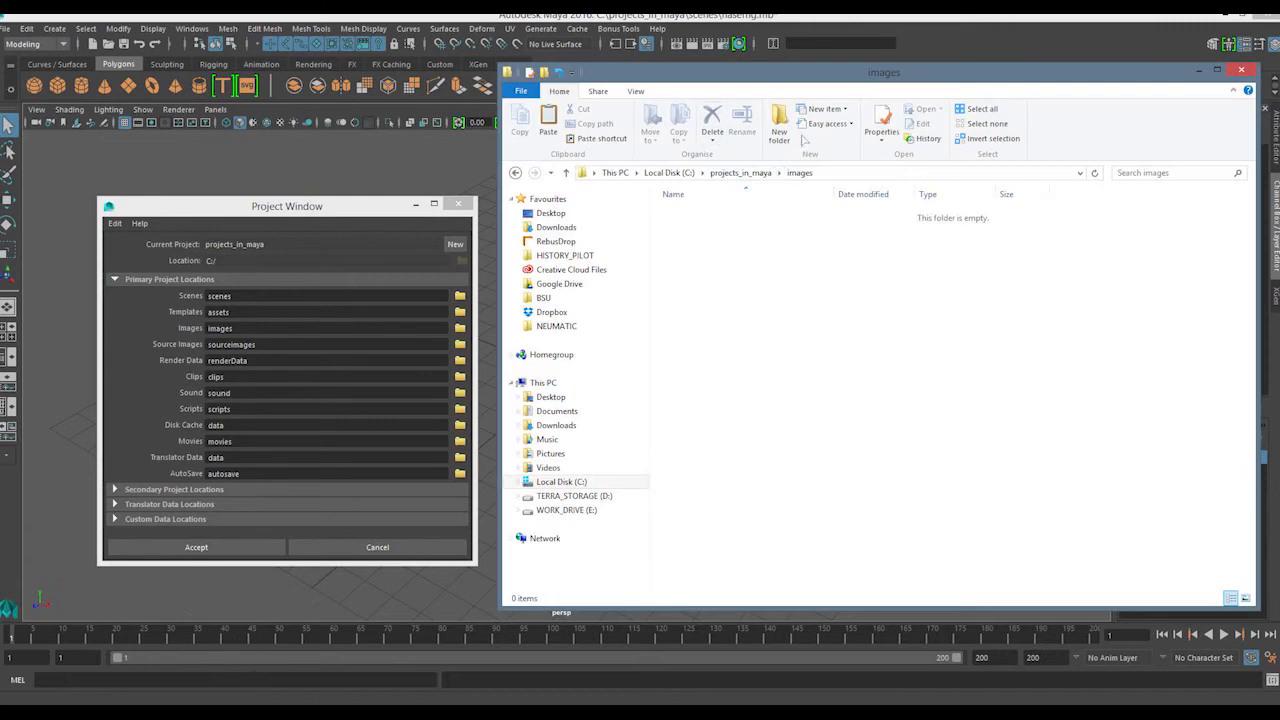
left_click(746, 174)
left_click(689, 300)
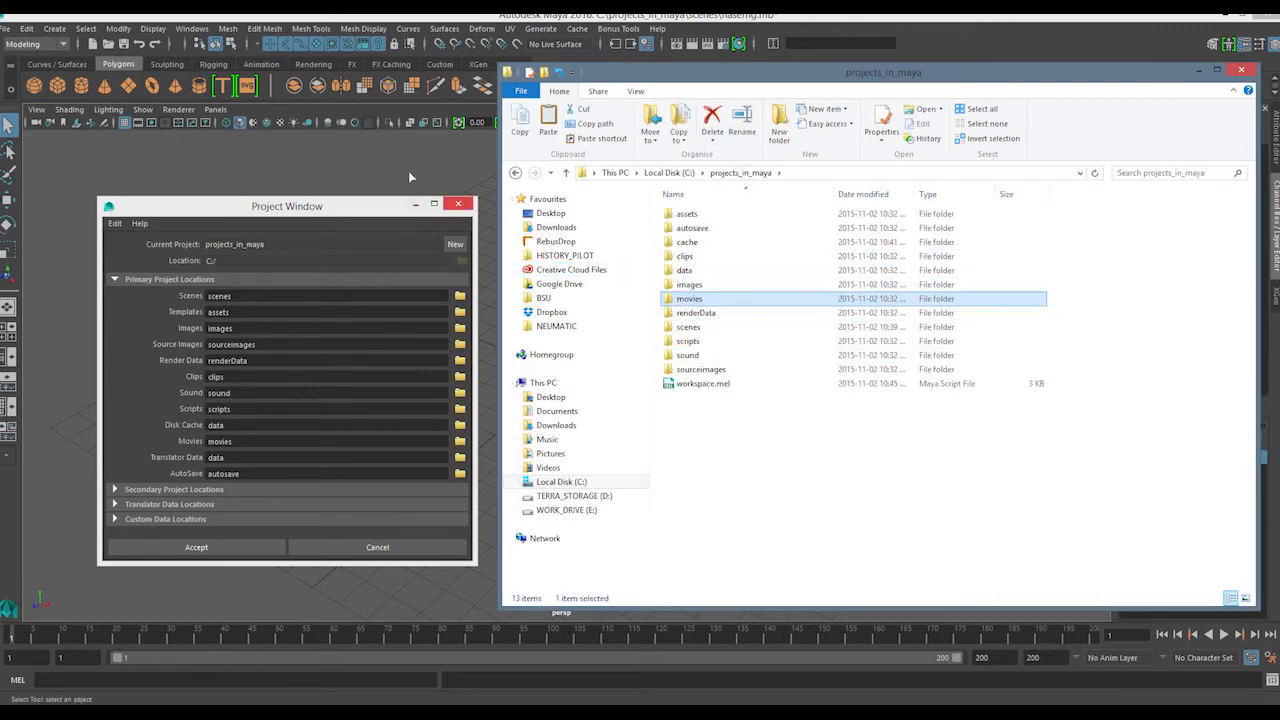
Open the Playblast options in Maya and reset them to their default settings
left_click(192, 40)
left_click(192, 28)
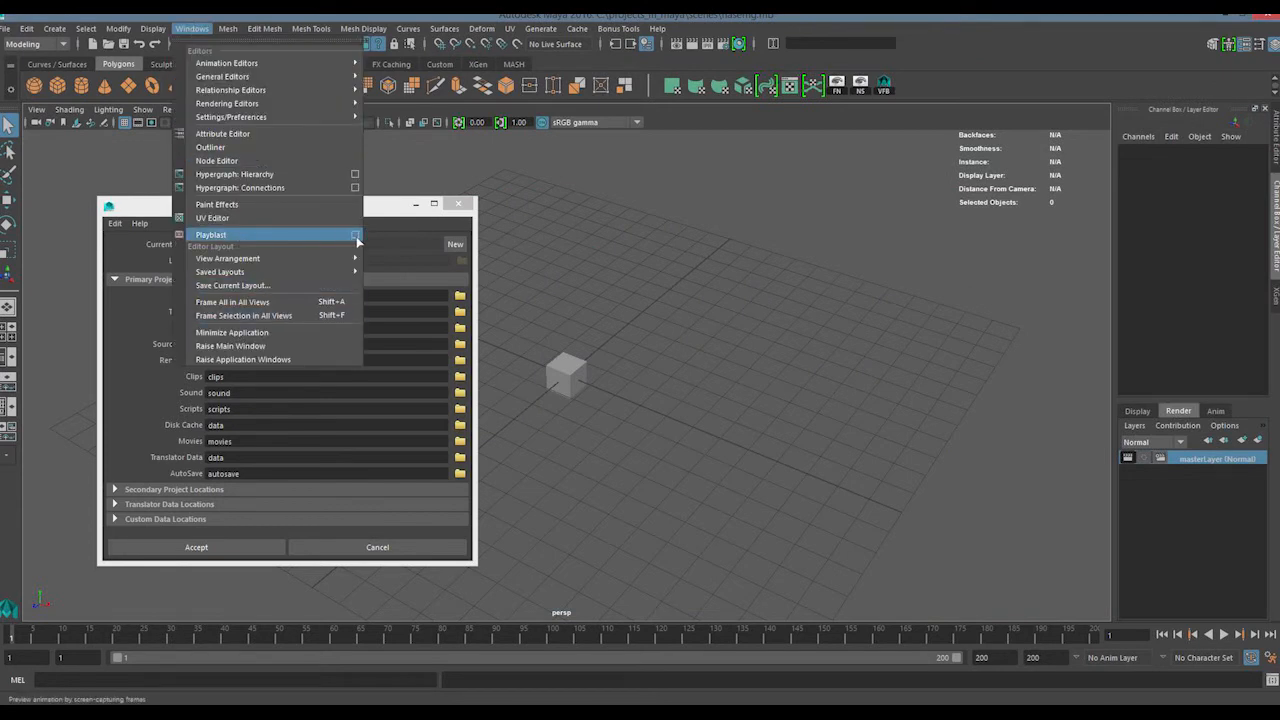
left_click(356, 236)
left_click_drag(607, 256, 582, 147)
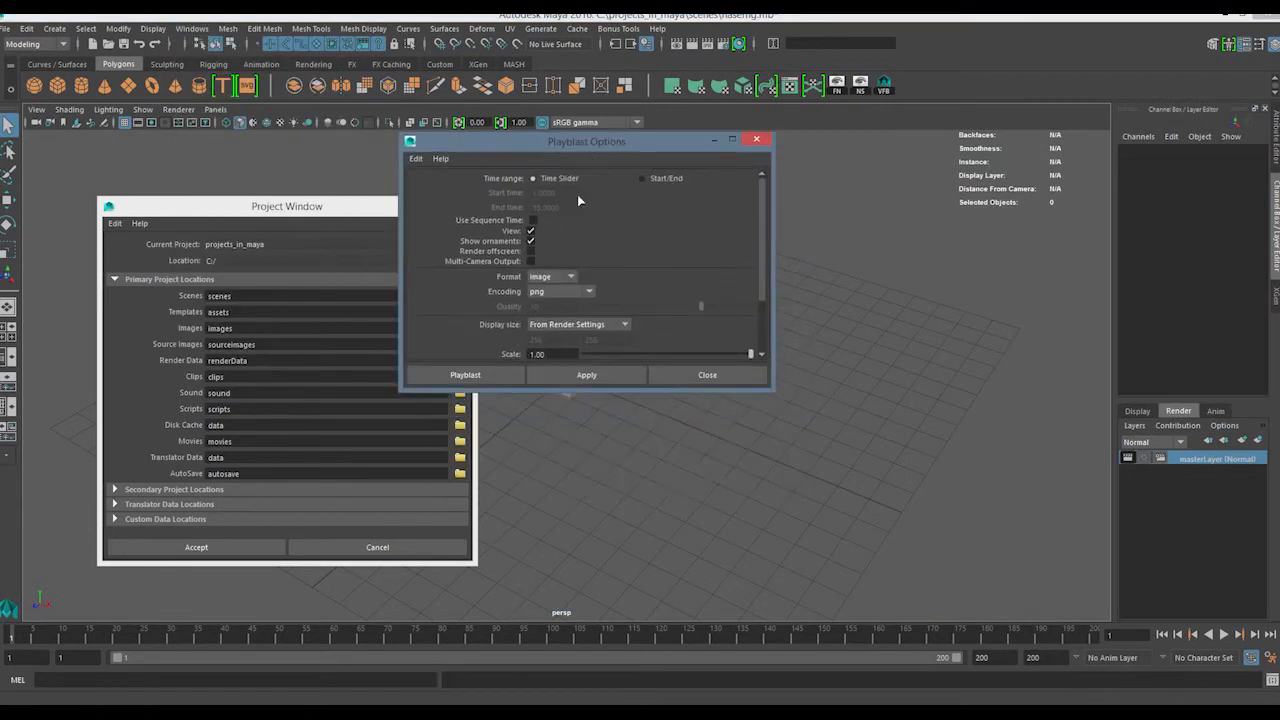
left_click(552, 277)
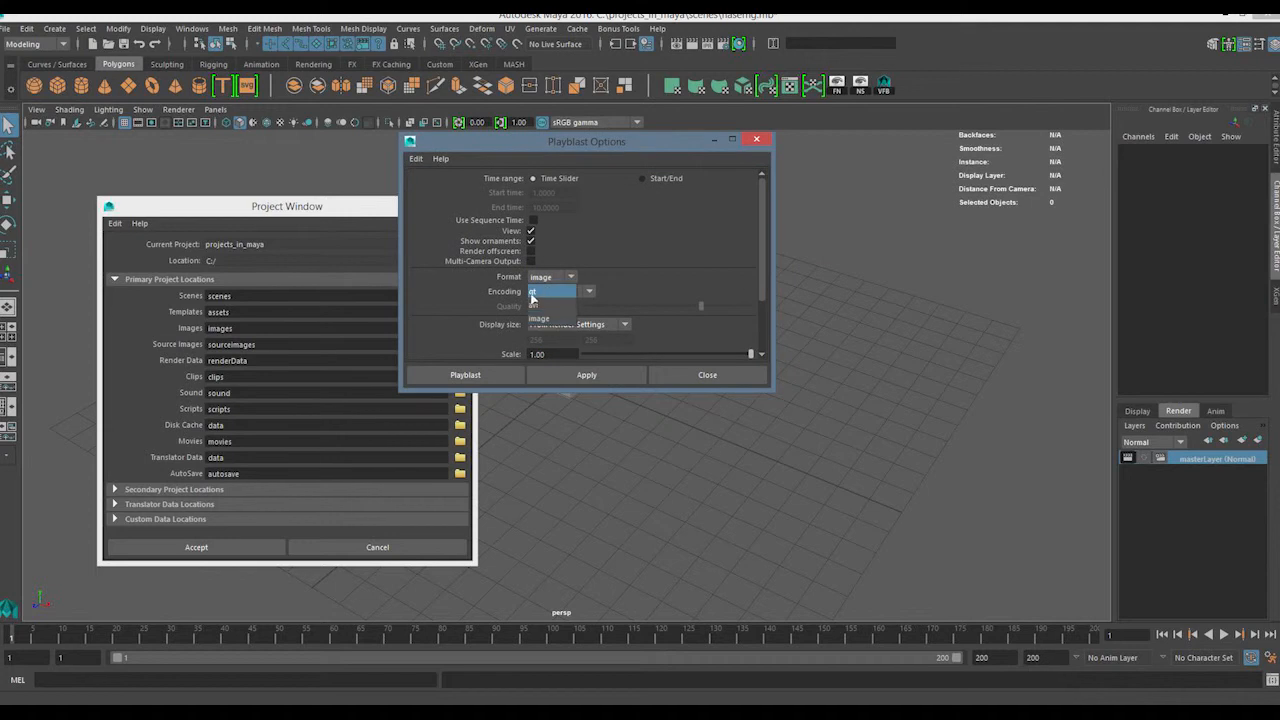
left_click(415, 158)
left_click(445, 186)
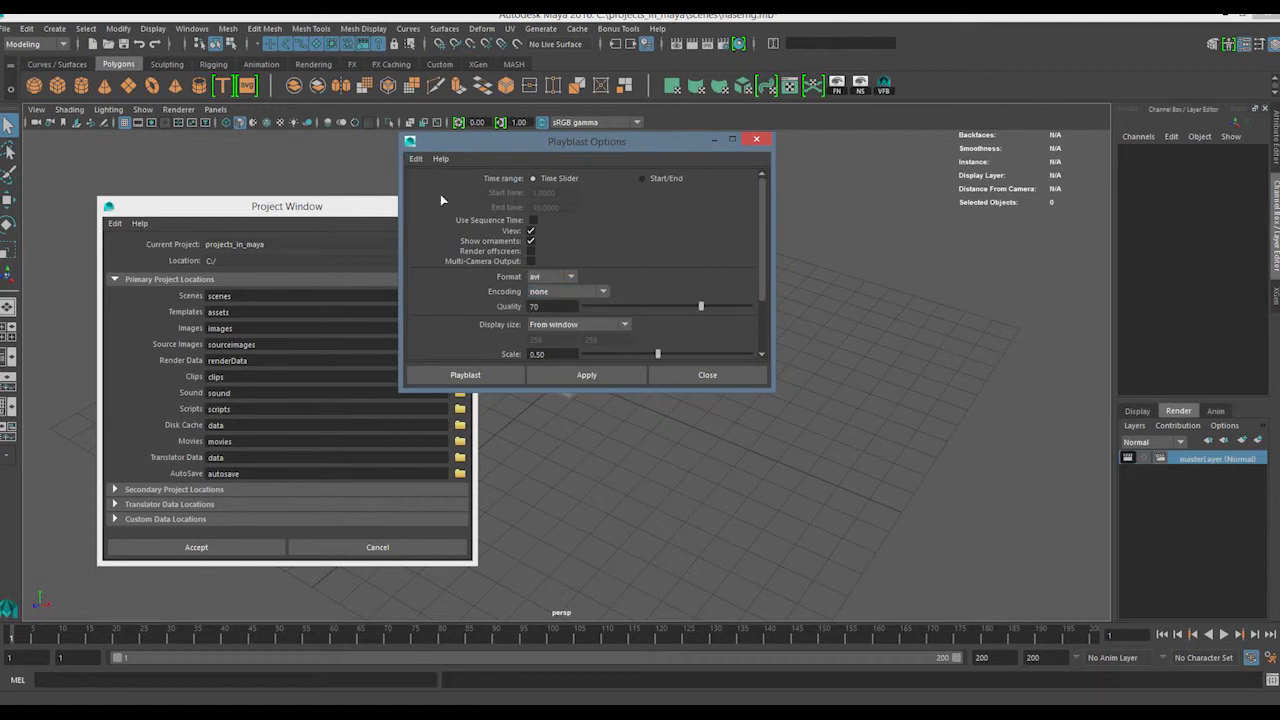
Review the available playblast formats, and scrub the timeline forward and back to frame 1
left_click(548, 279)
left_click(699, 241)
left_click_drag(173, 636, 639, 611)
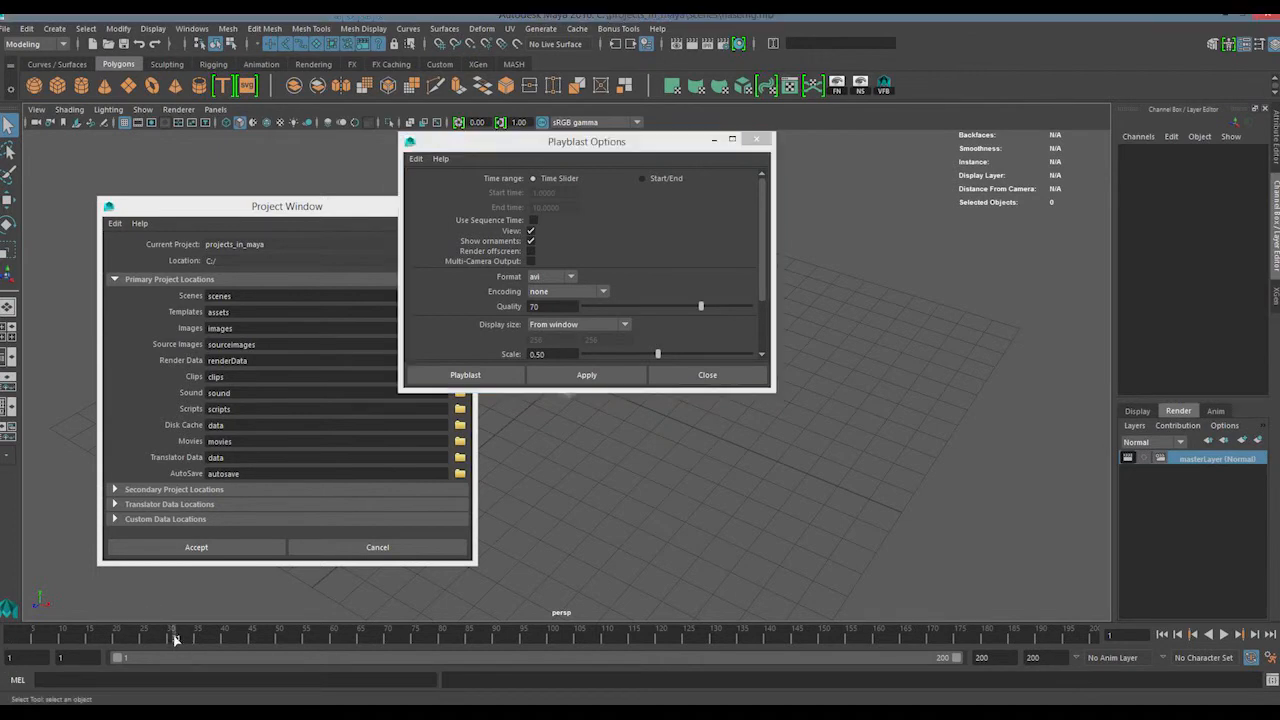
left_click_drag(480, 643, 10, 640)
Compare the project's movies folder in File Explorer with the Playblast Options, and close the options window
left_click(230, 633)
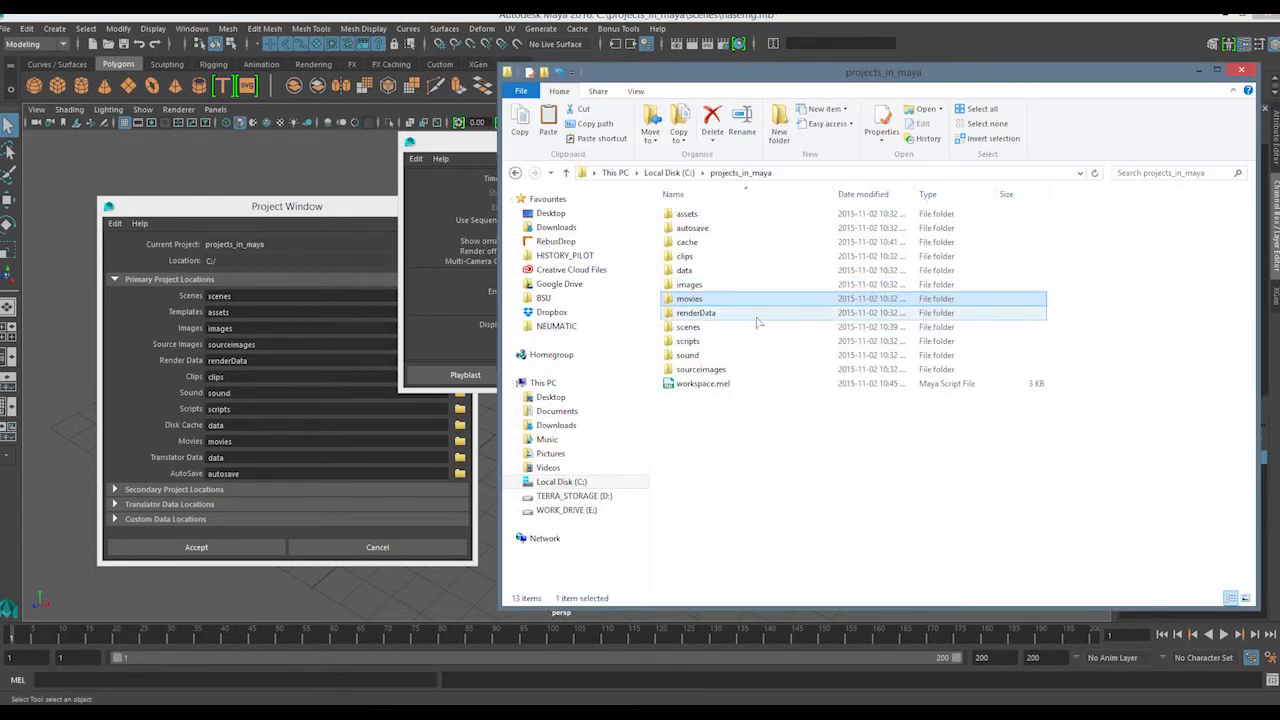
left_click_drag(423, 147, 173, 209)
left_click_drag(374, 212, 537, 195)
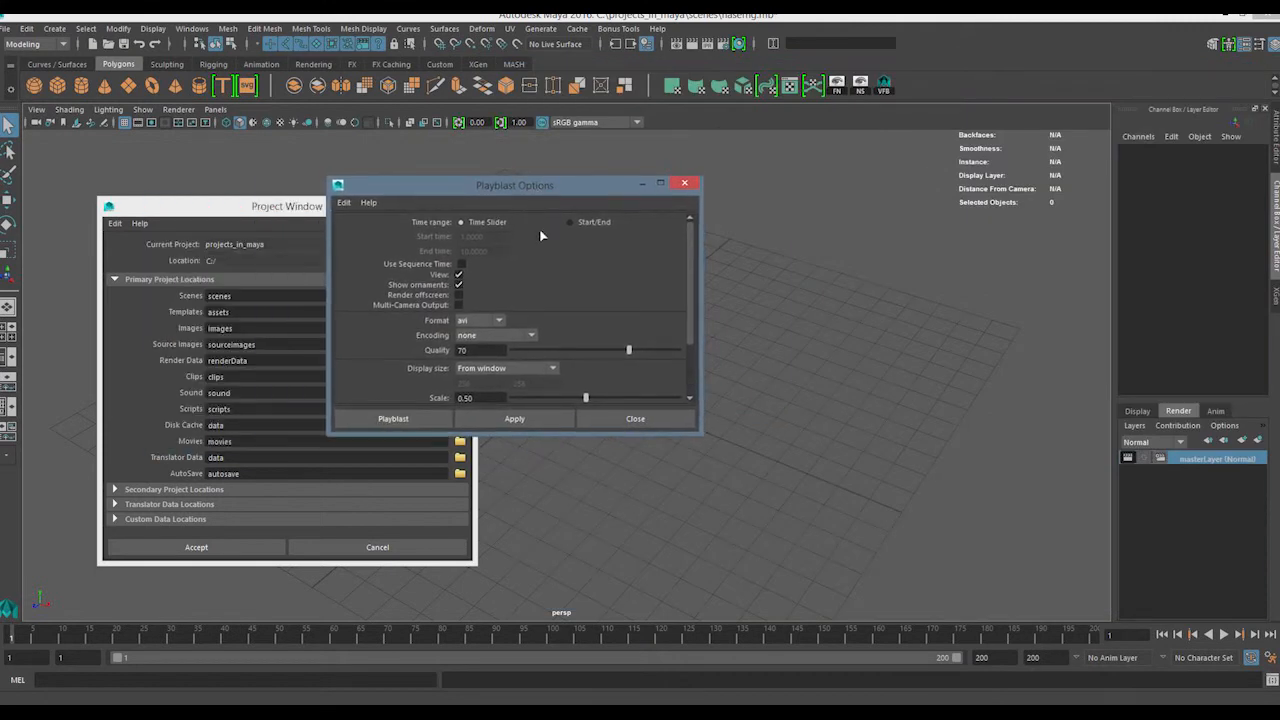
left_click(686, 185)
left_click_drag(716, 163, 520, 488)
left_click_drag(688, 272, 620, 331)
left_click_drag(514, 435, 619, 311)
left_click_drag(656, 310, 515, 442)
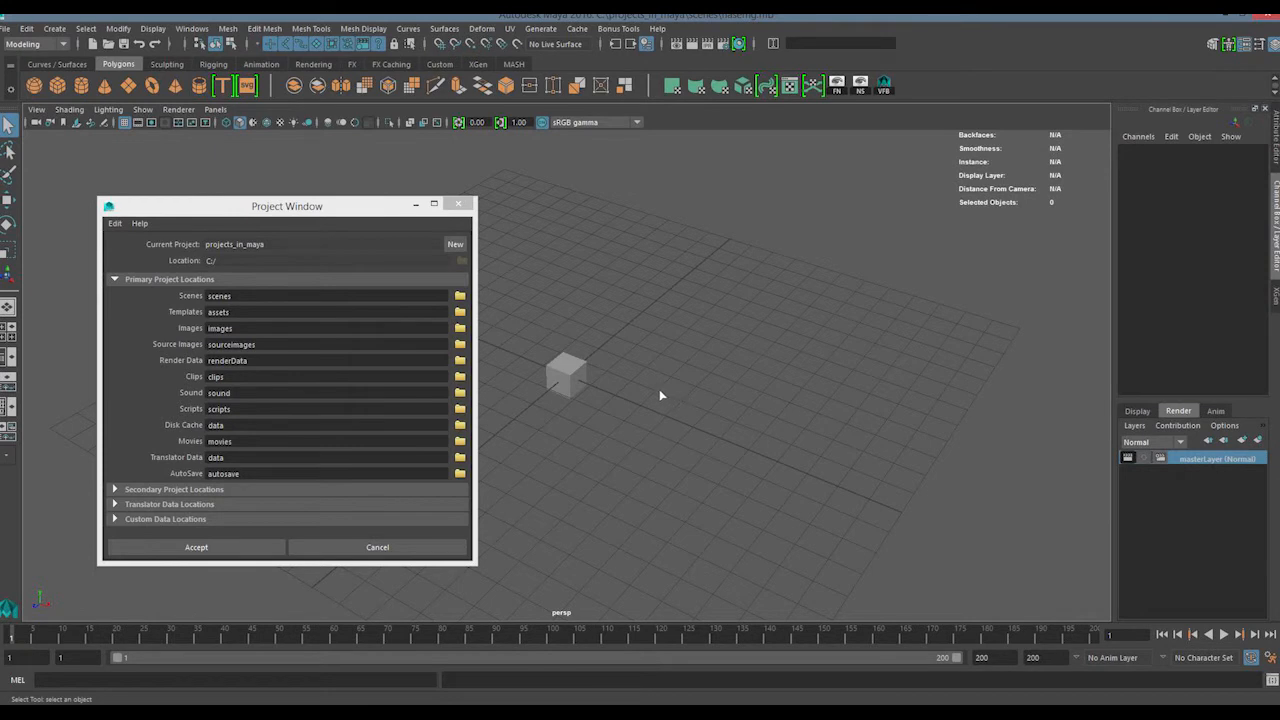
left_click_drag(638, 320, 519, 416)
mouse_move(518, 418)
left_mouse_down()
mouse_move(624, 301)
mouse_move(529, 426)
left_mouse_up()
mouse_move(524, 421)
left_mouse_down()
mouse_move(649, 297)
mouse_move(515, 450)
mouse_move(695, 301)
left_mouse_up()
left_click(637, 327)
left_click(525, 440)
left_click(701, 299)
Examine the project's renderData folder in File Explorer, looking inside its depth and fur subfolders
left_click(233, 645)
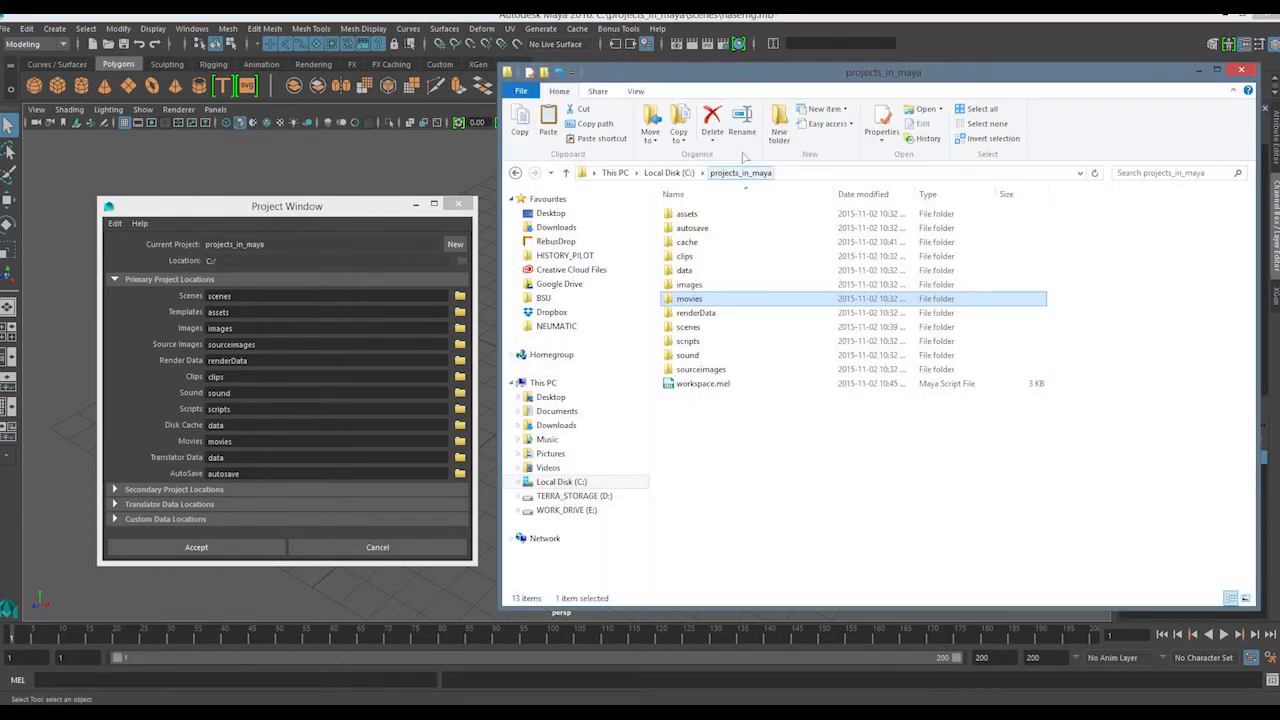
double_click(716, 314)
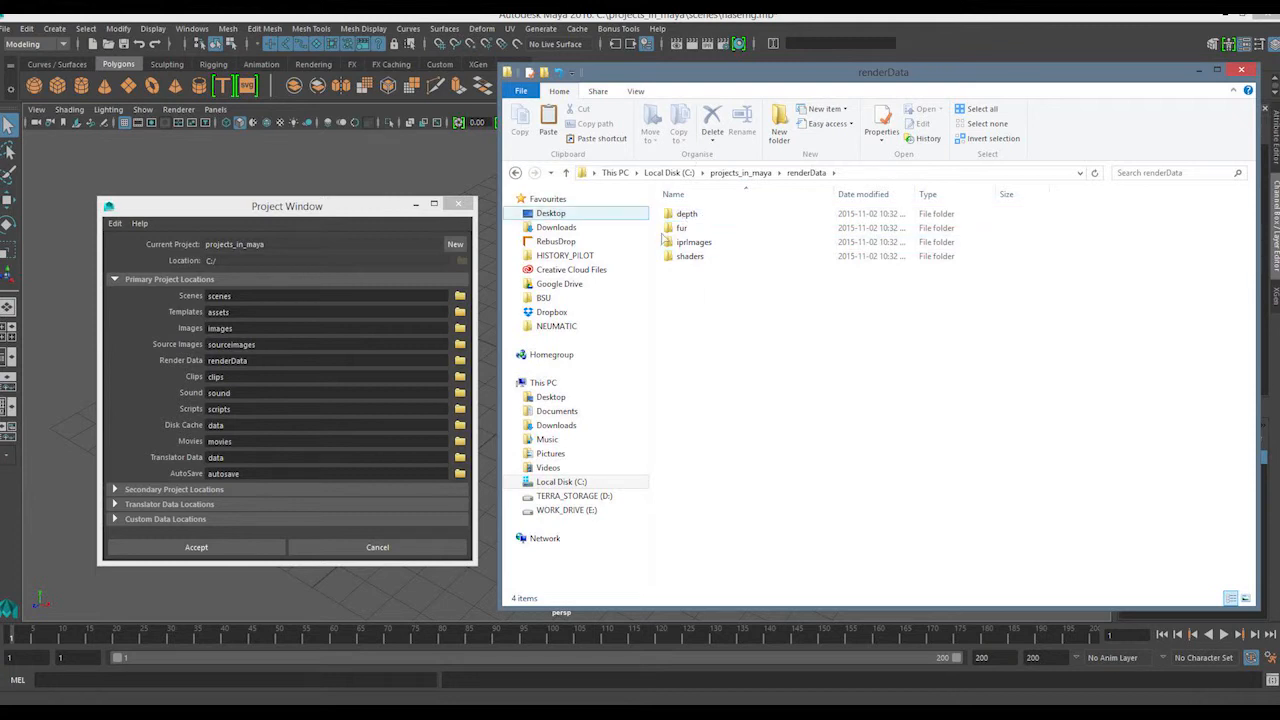
left_click(686, 214)
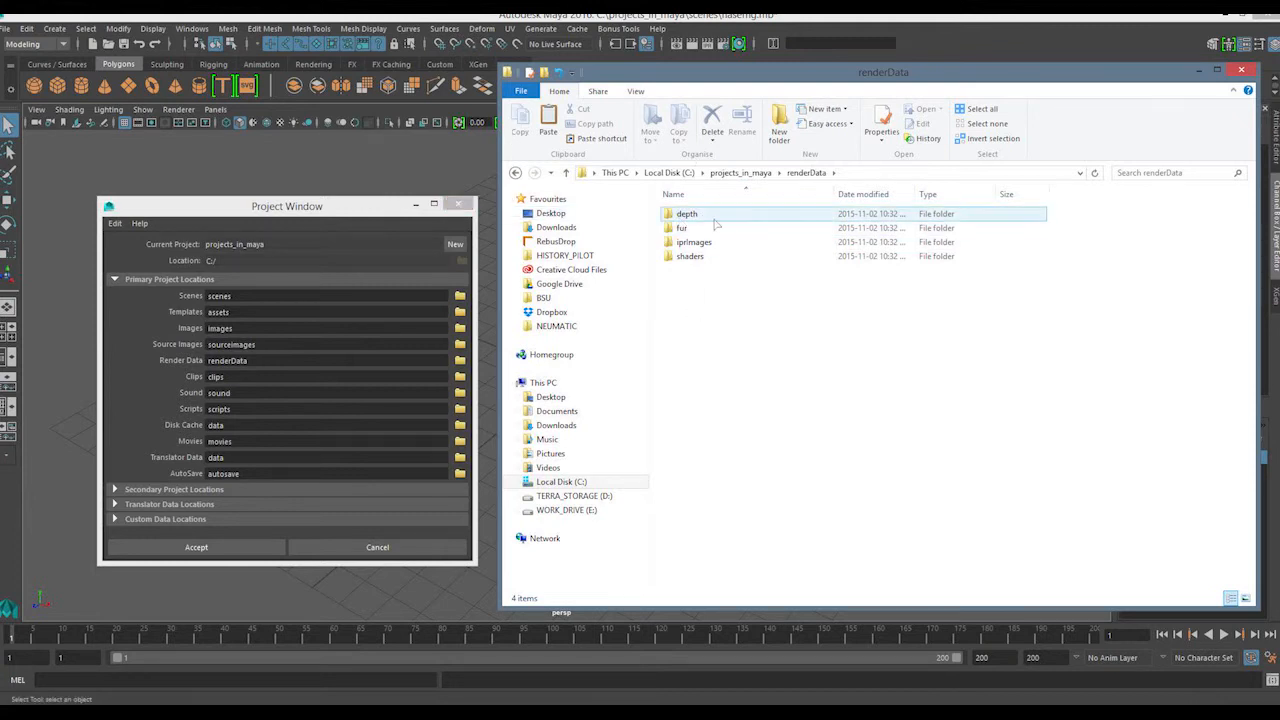
double_click(704, 218)
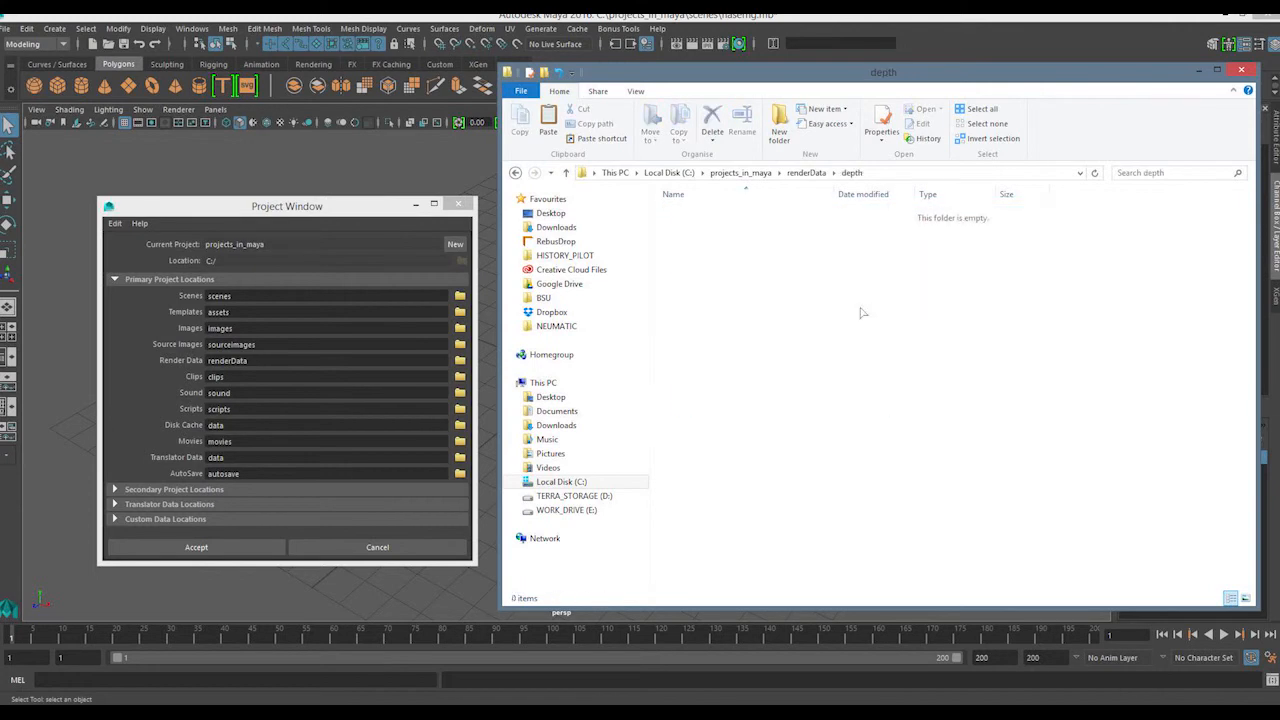
left_click(805, 173)
left_click(688, 227)
double_click(688, 227)
left_click_drag(699, 352, 759, 198)
left_click(709, 358)
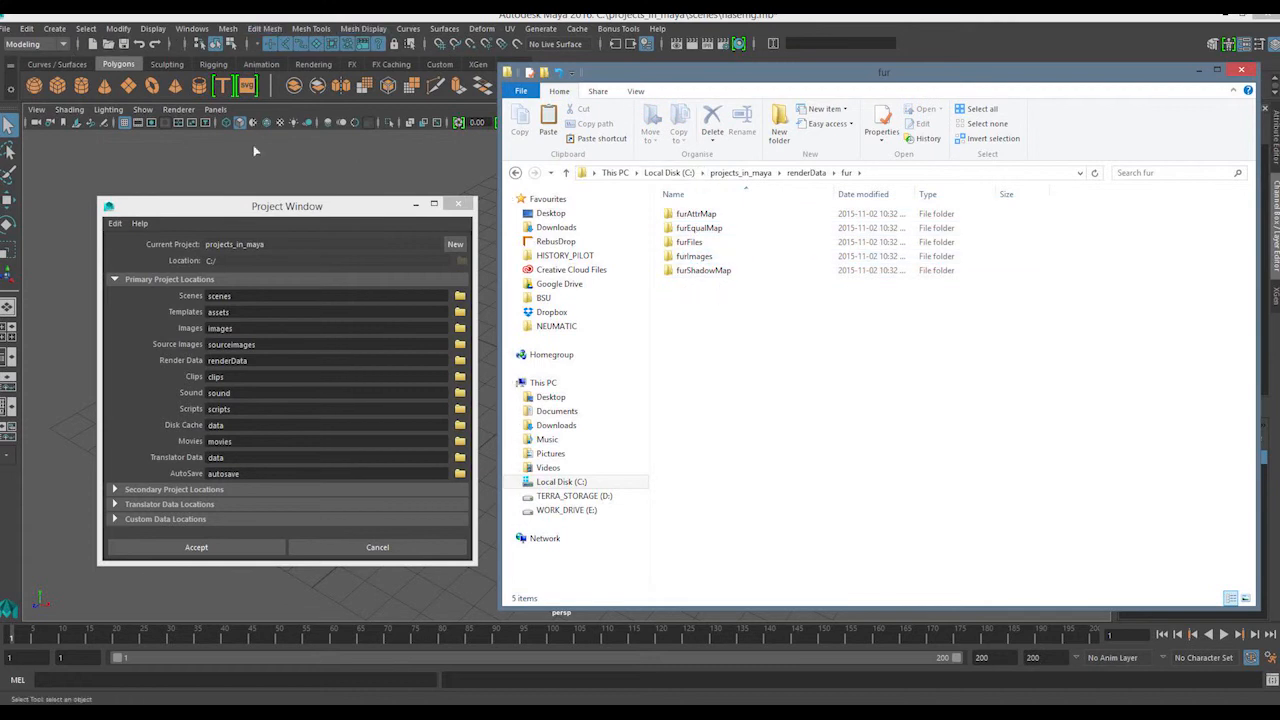
Expand the Secondary Project Locations in Maya's Project Window and review the renderData and cache paths
left_click_drag(318, 210, 291, 216)
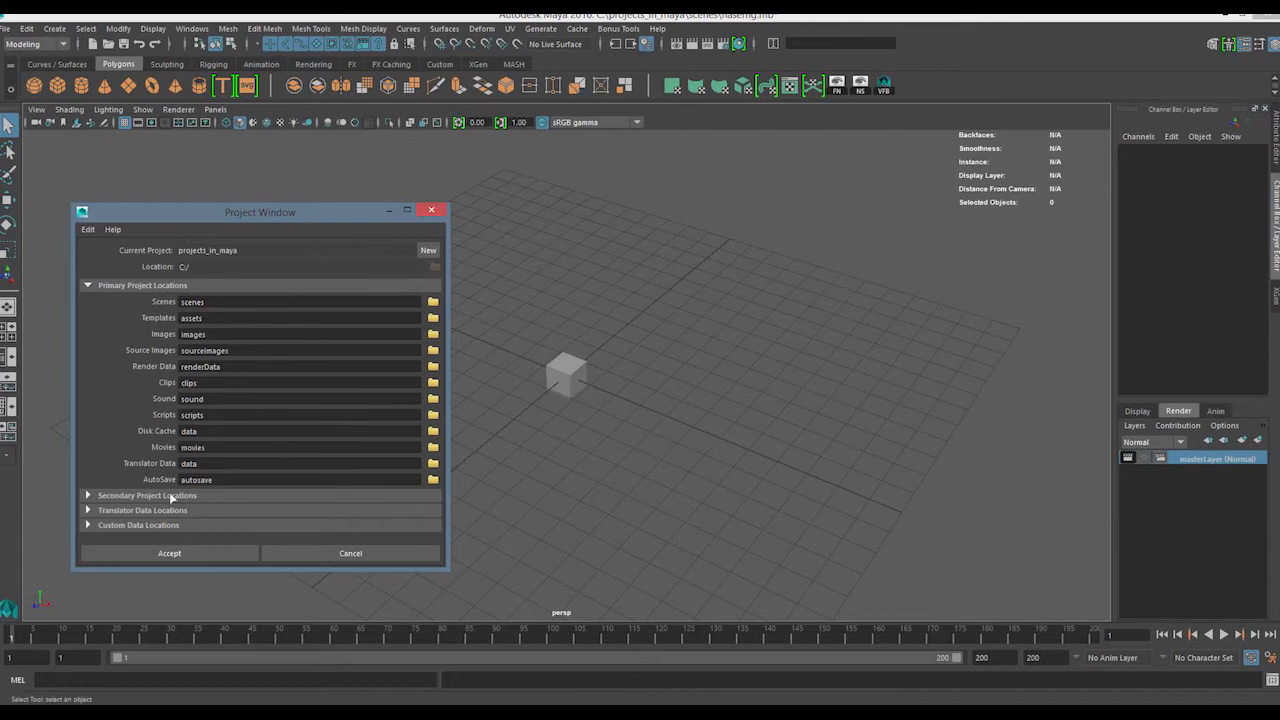
left_click(161, 499)
scroll(163, 411, "down", 5)
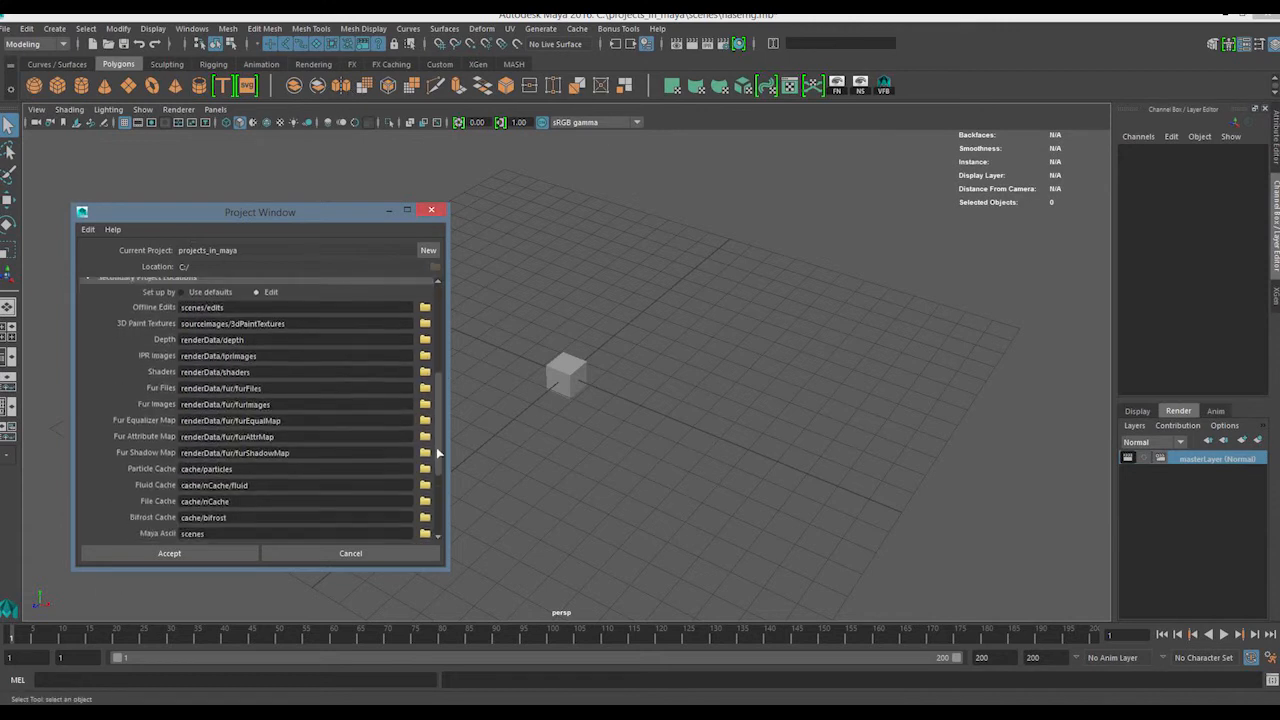
Look inside the iprImages subfolder of renderData in File Explorer
mouse_move(150, 715)
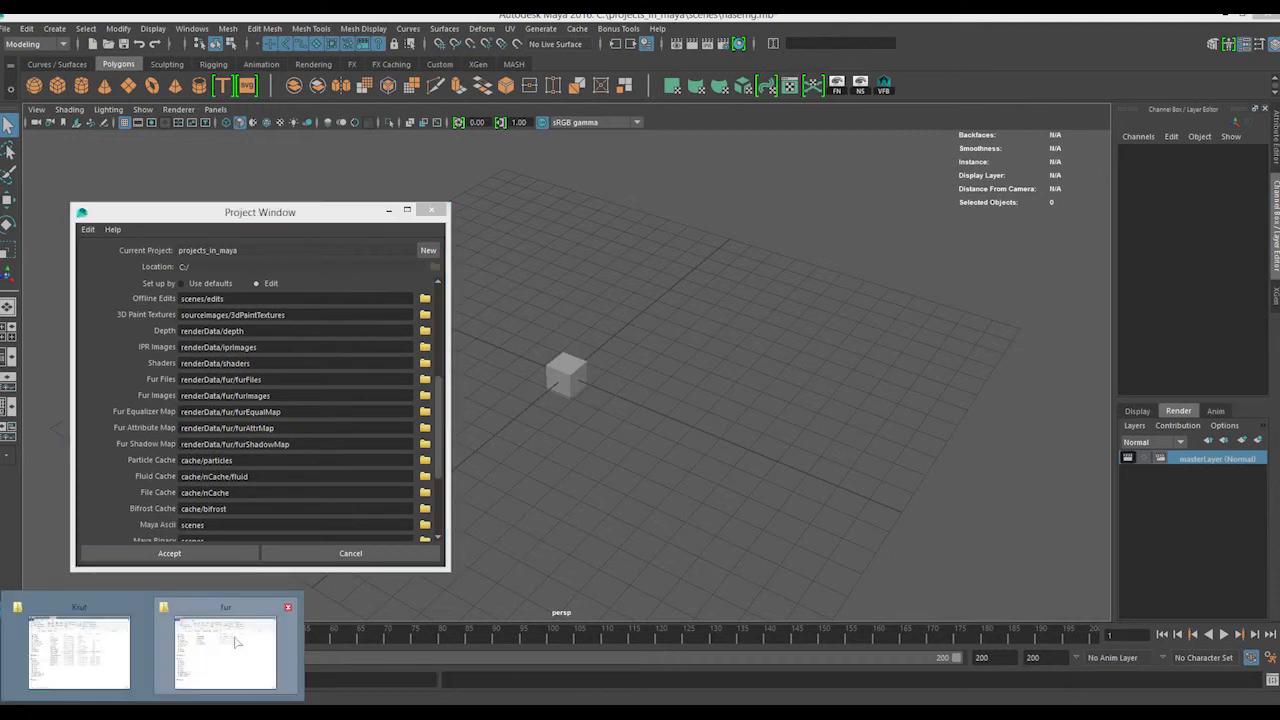
left_click(240, 643)
left_click(804, 172)
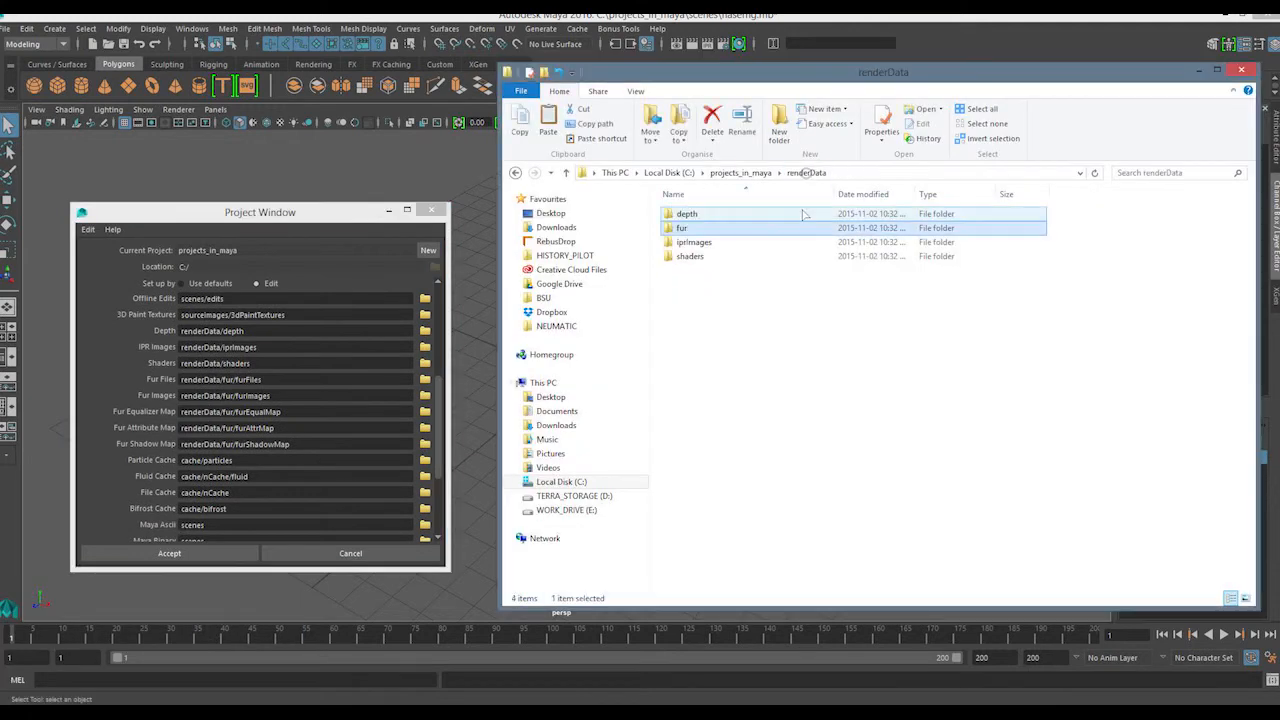
double_click(698, 245)
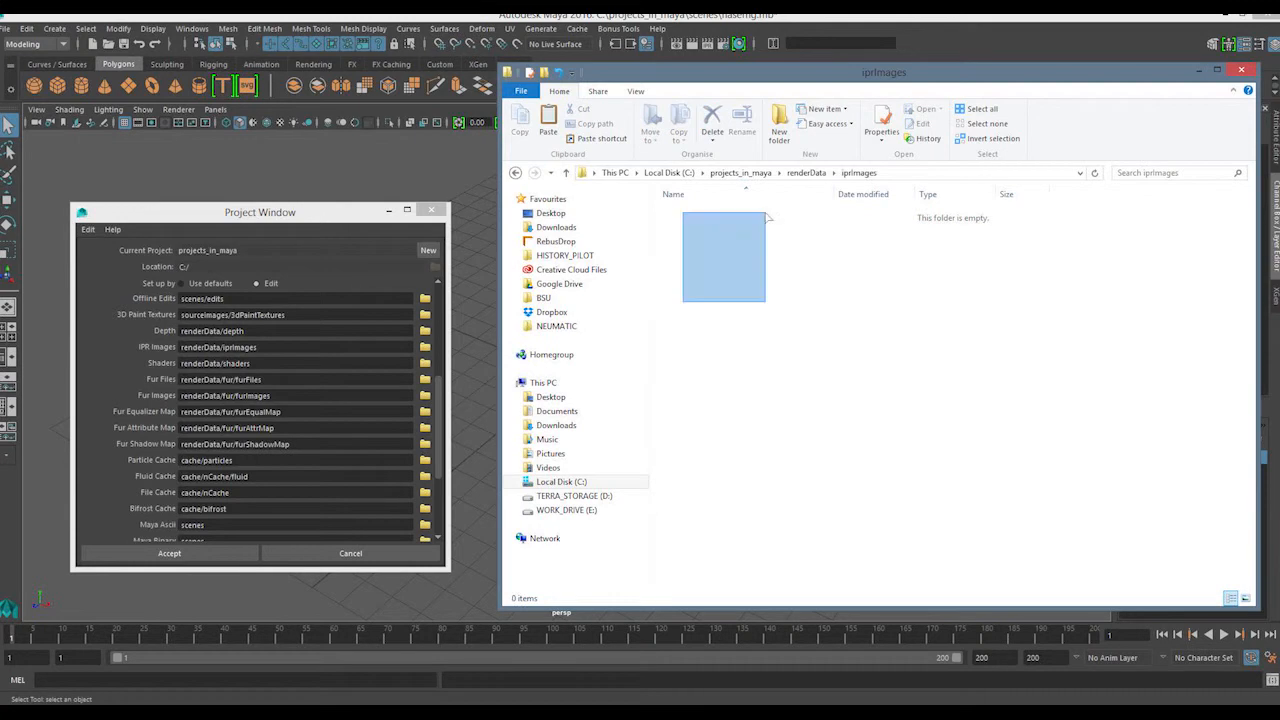
Open Maya's Render View and start an IPR render from the persp camera
left_click(677, 47)
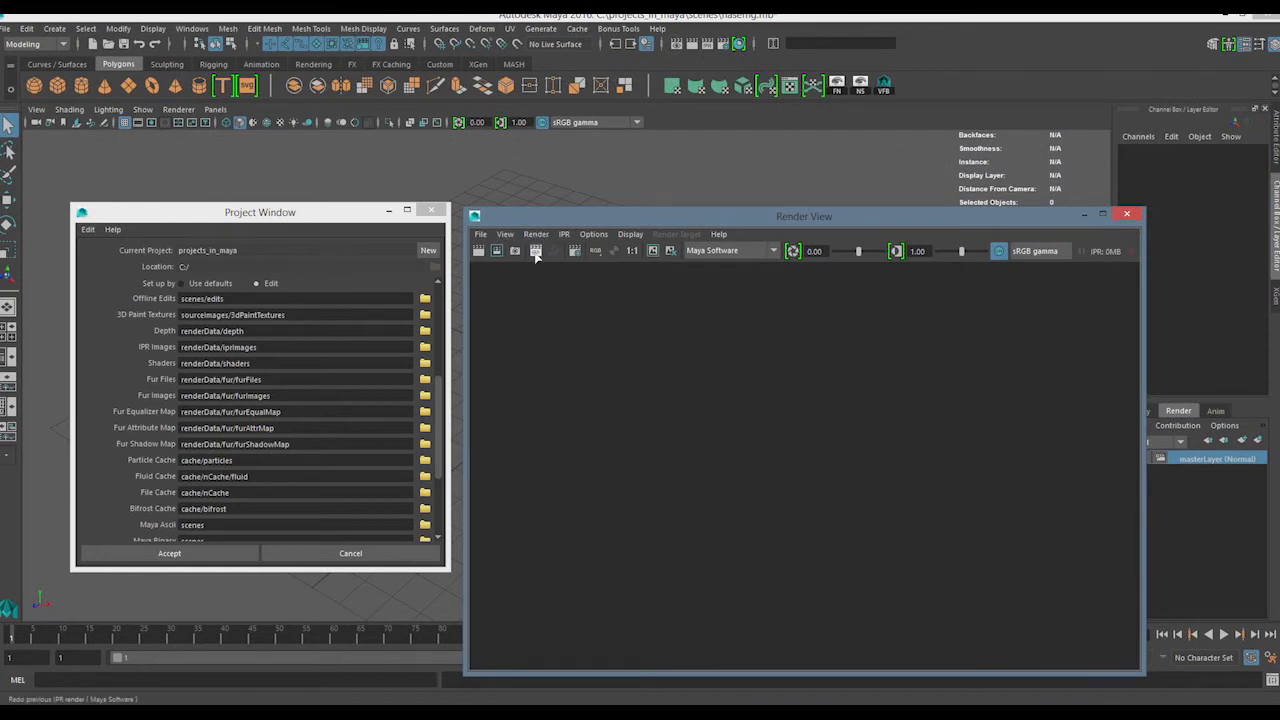
right_click(514, 251)
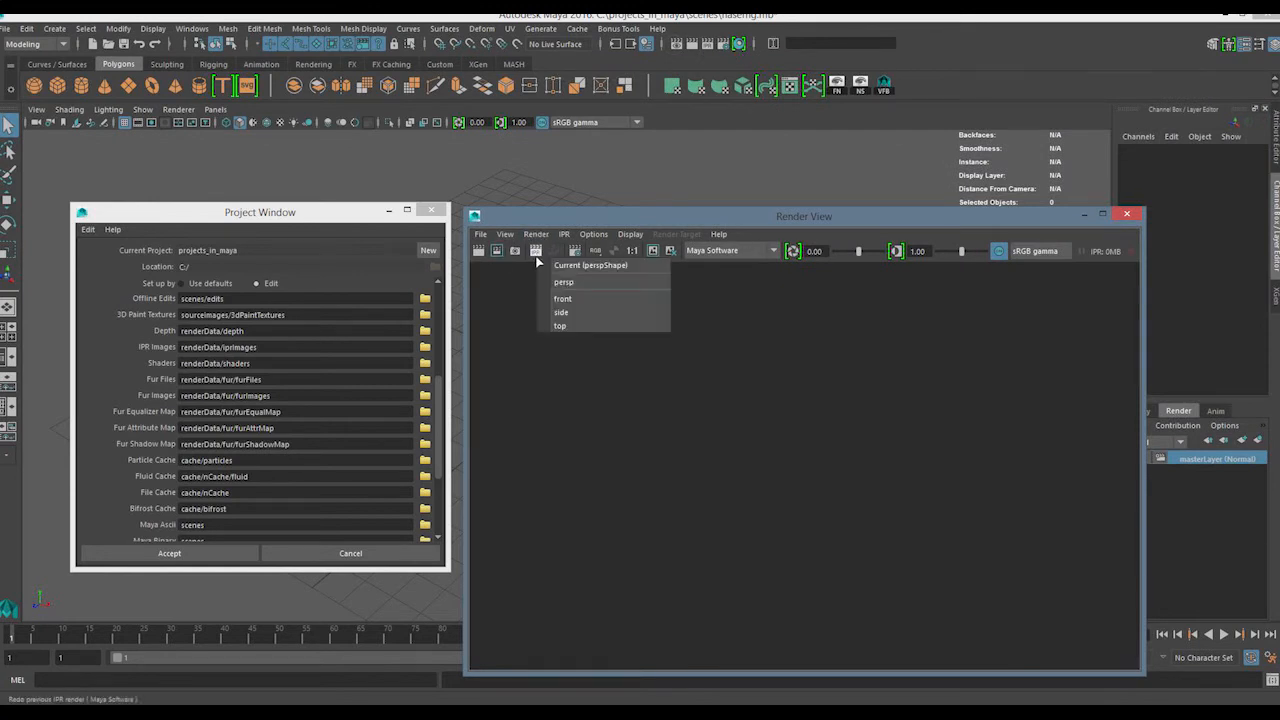
left_click(575, 298)
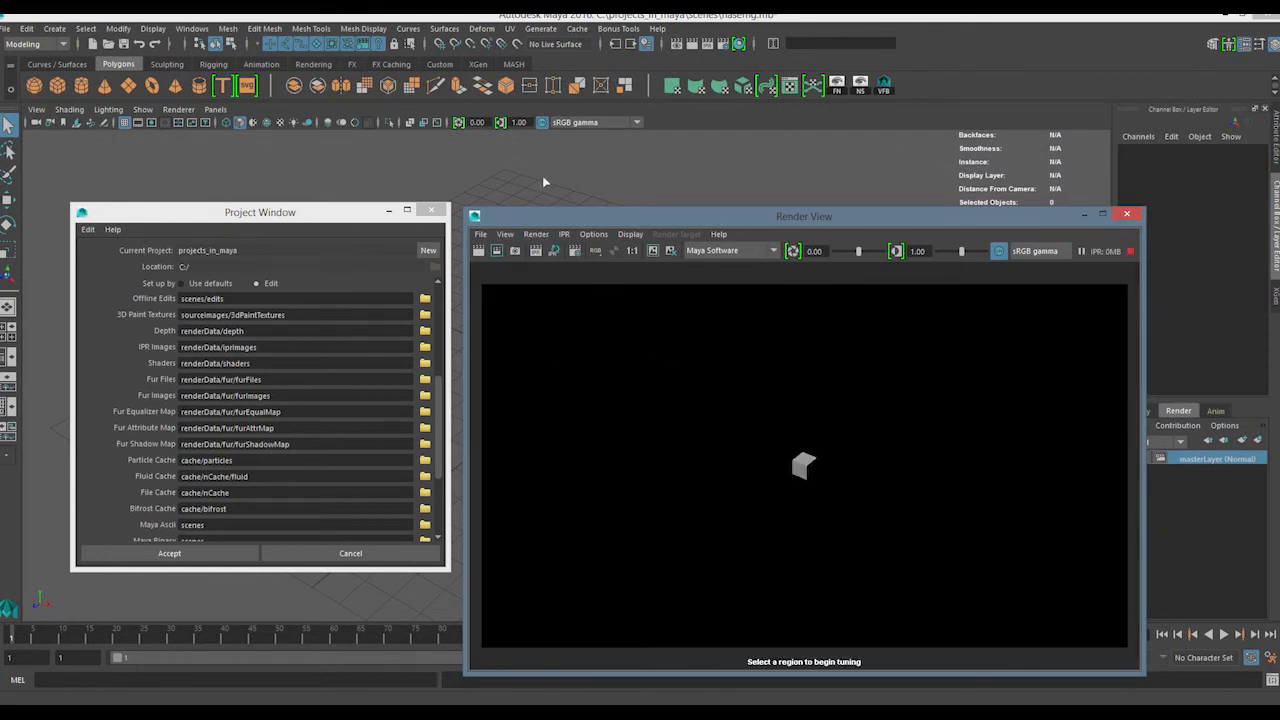
Mark a tuning region around the cube in the IPR render, and close the Render View after stopping IPR
left_click(510, 173)
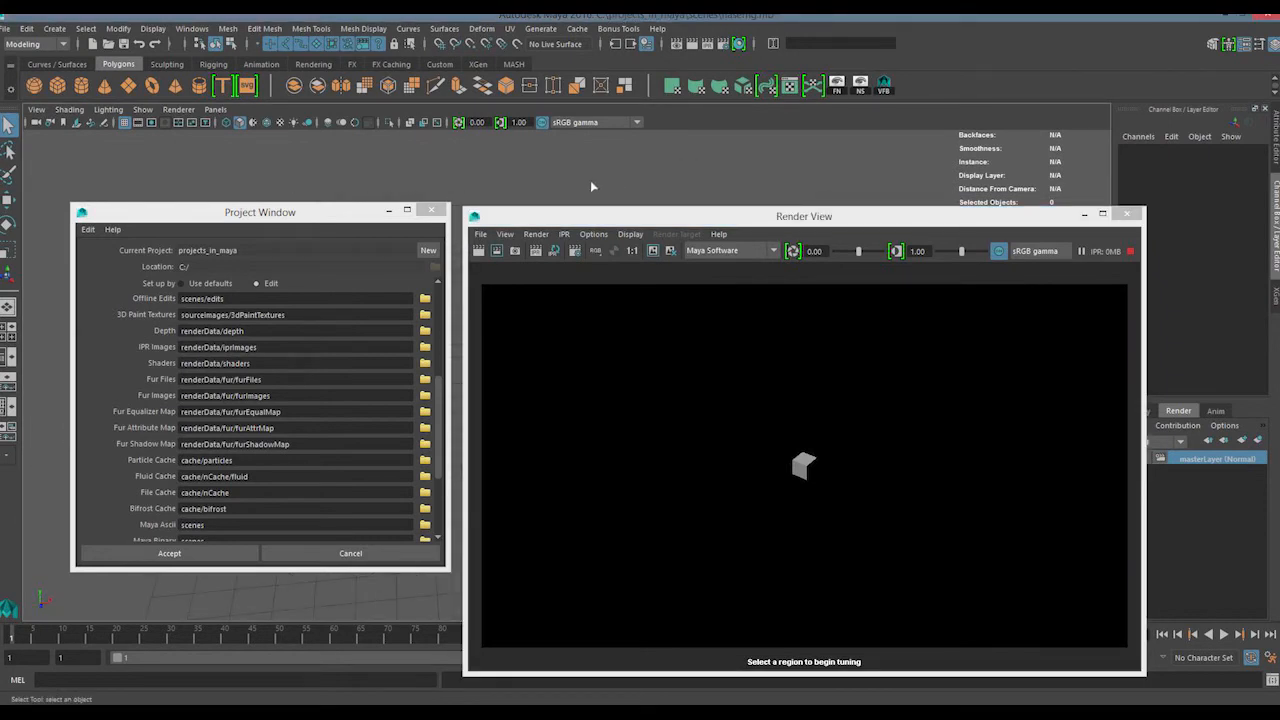
left_click_drag(943, 343, 689, 571)
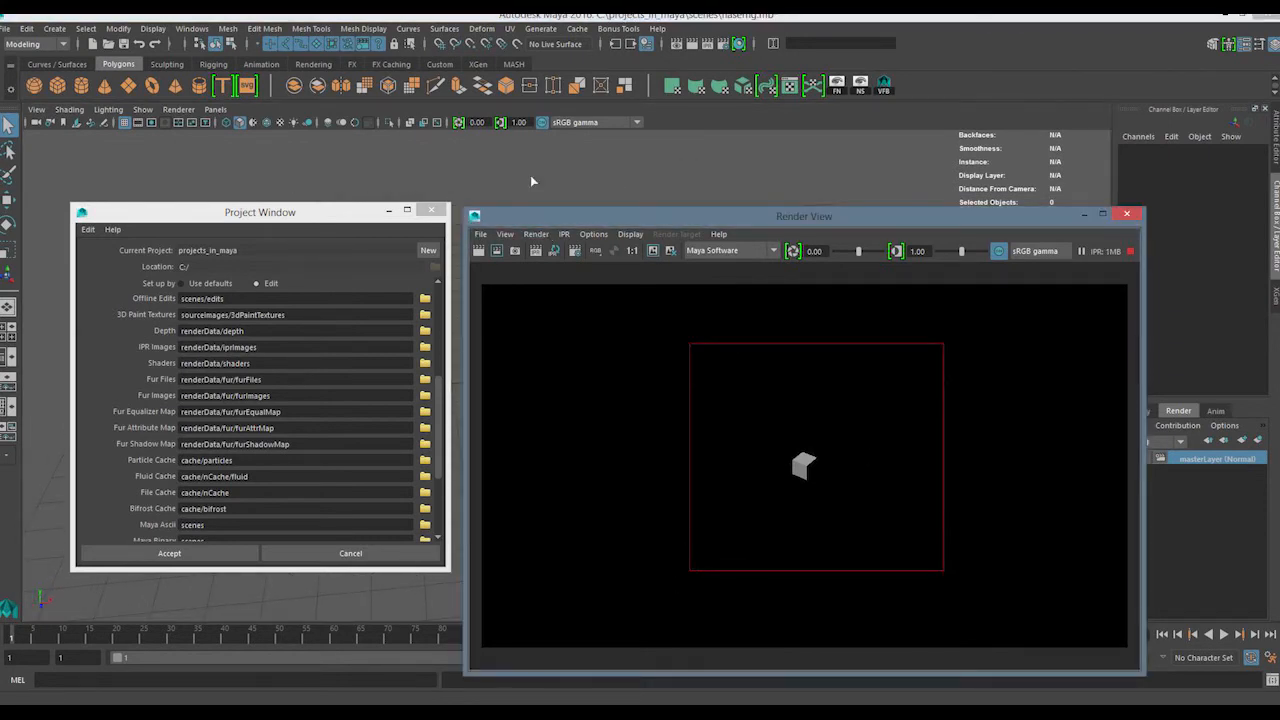
left_click(644, 175)
left_click_drag(987, 307, 608, 570)
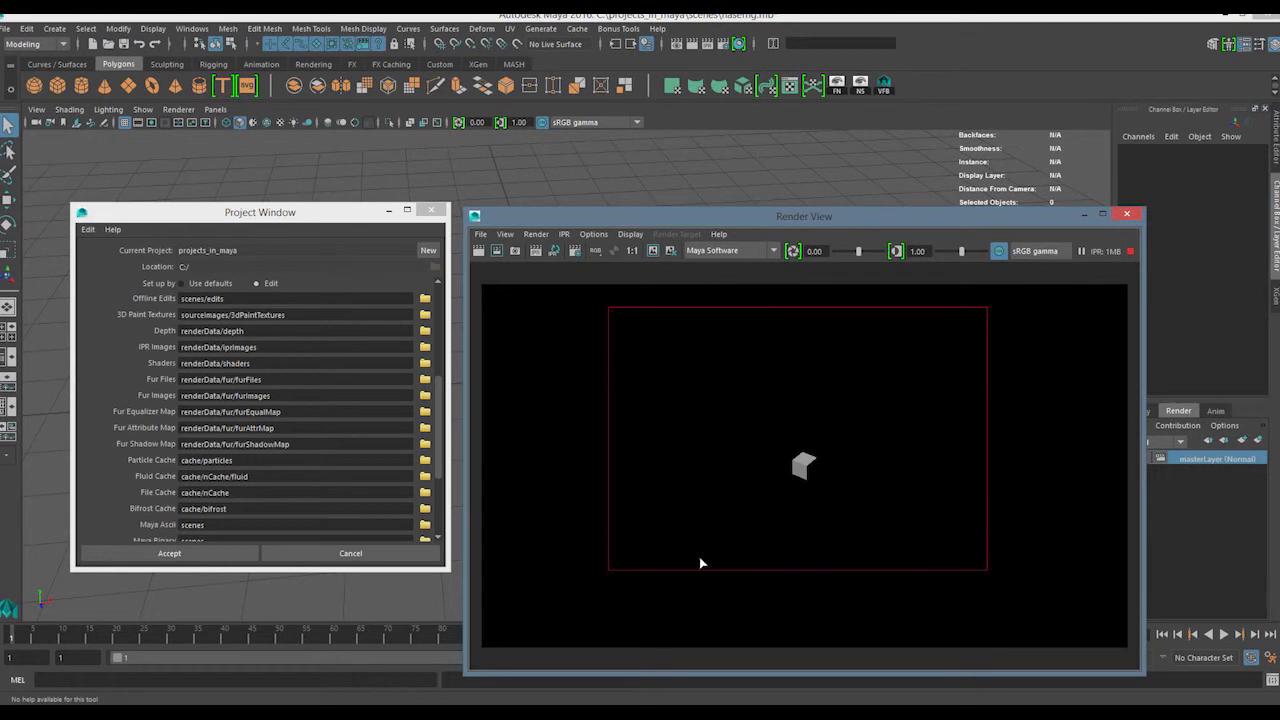
left_click(1130, 252)
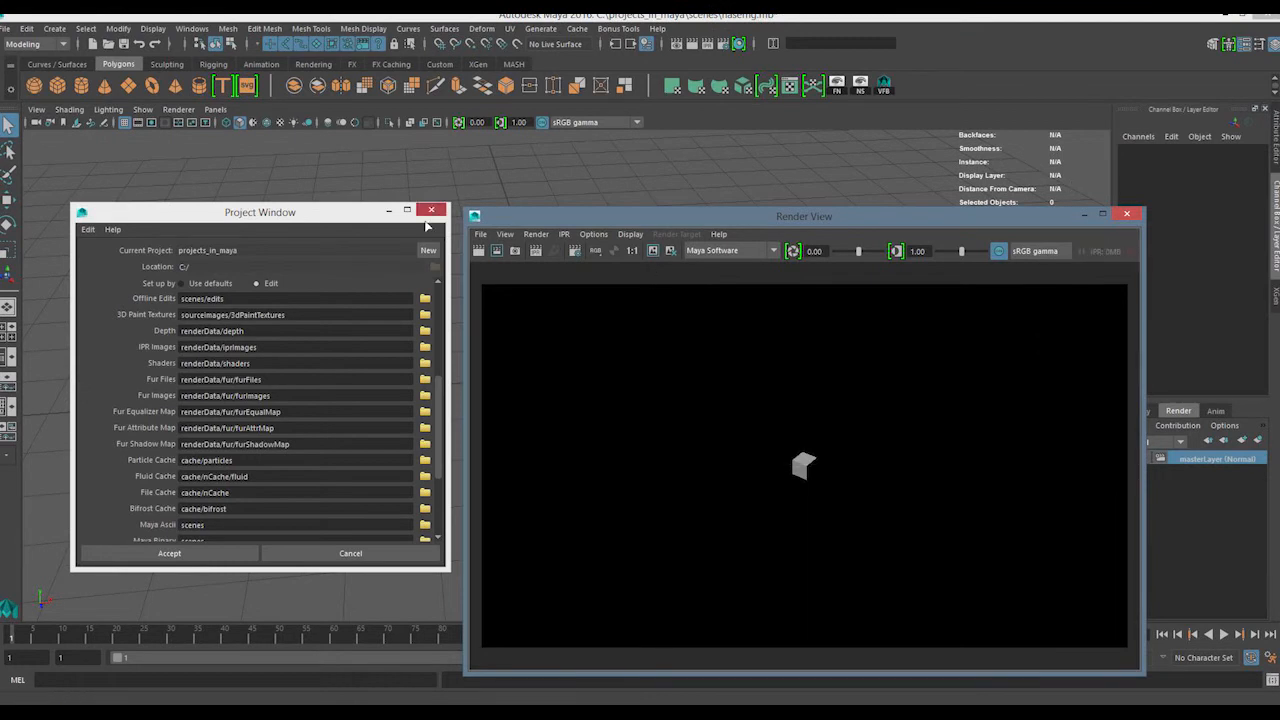
left_click(1127, 214)
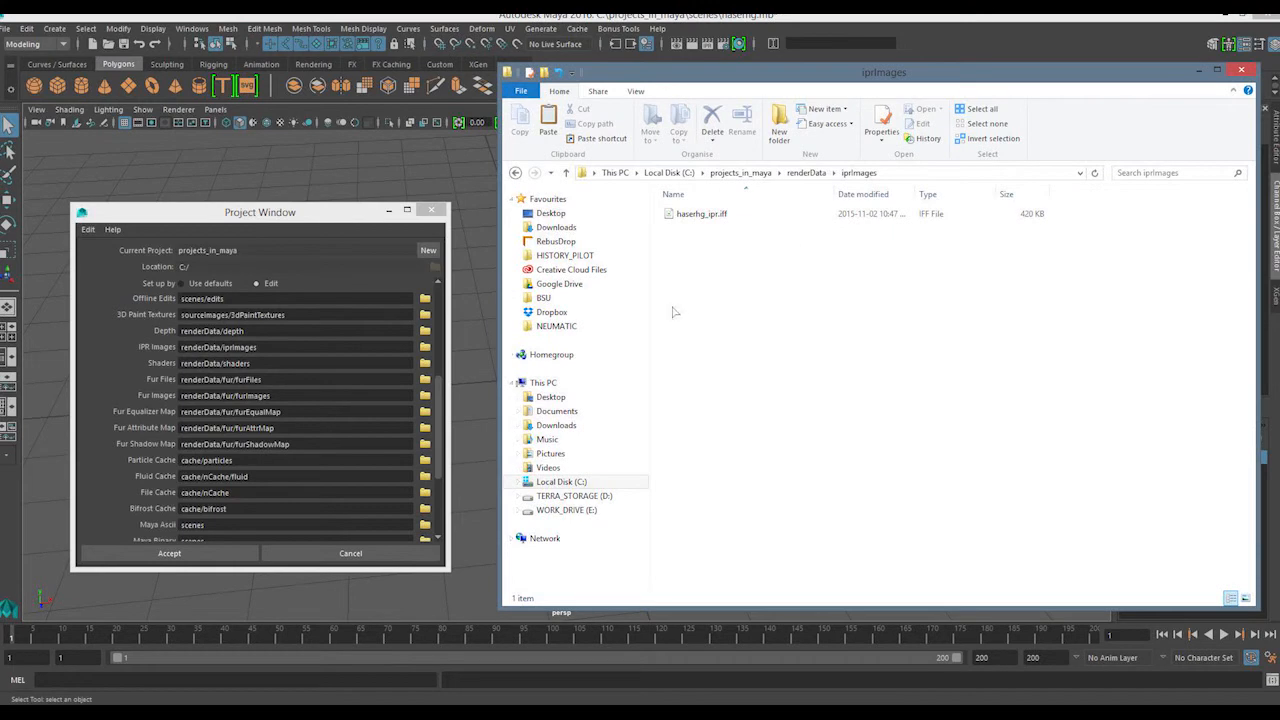
Check the project's iprImages folder in File Explorer for the file written by the IPR render
left_click_drag(674, 312, 766, 198)
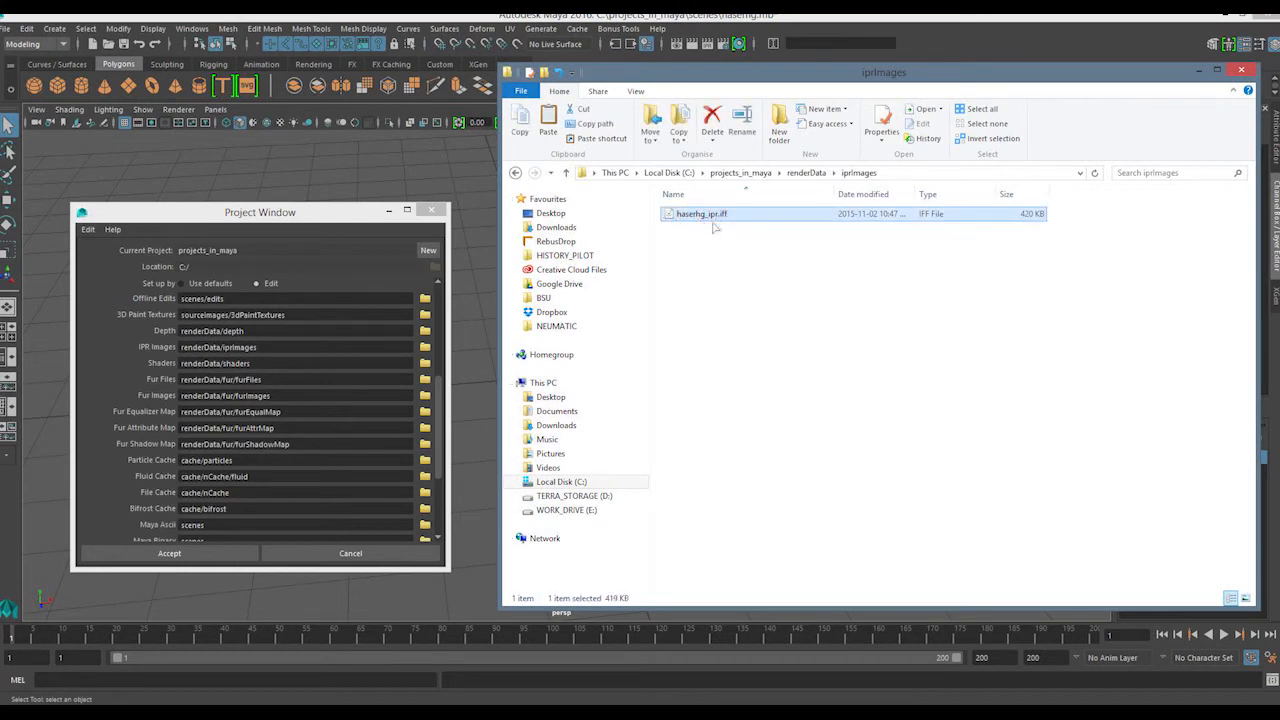
left_click_drag(684, 298, 728, 200)
left_click(704, 267)
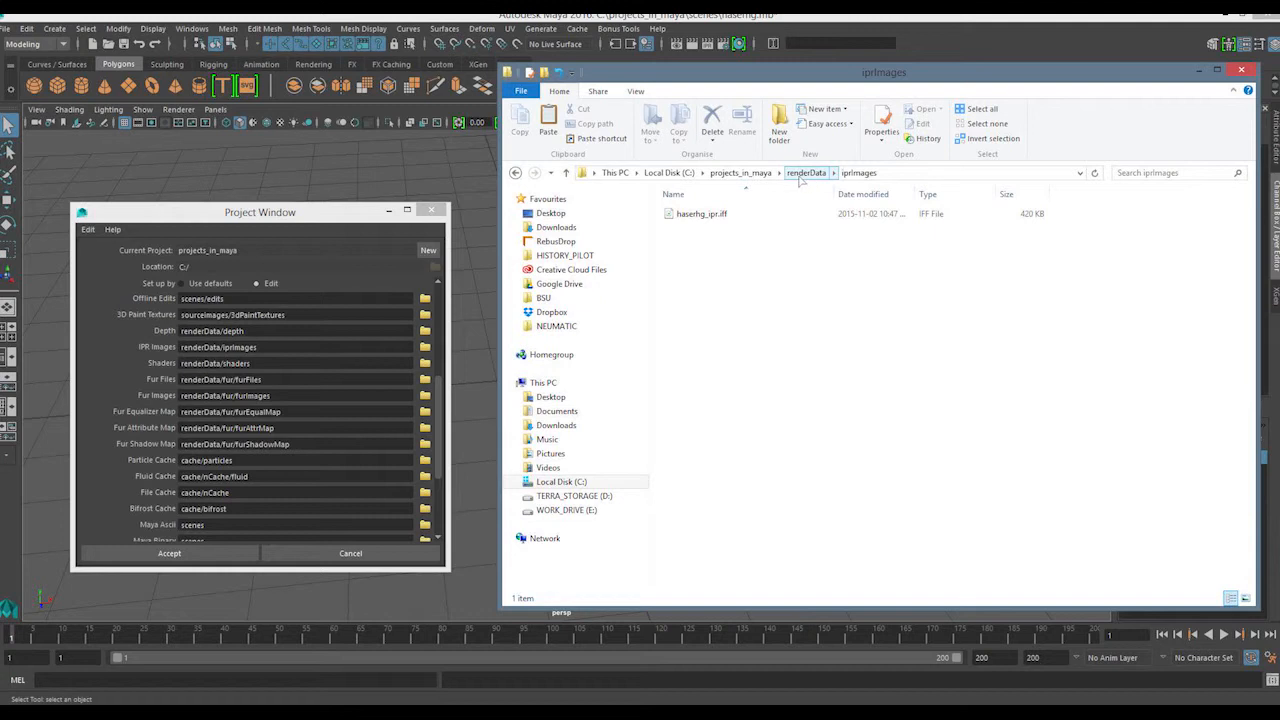
Look inside the project's images folder and its tmp subfolder, and return to the projects_in_maya folder
left_click(740, 172)
double_click(700, 286)
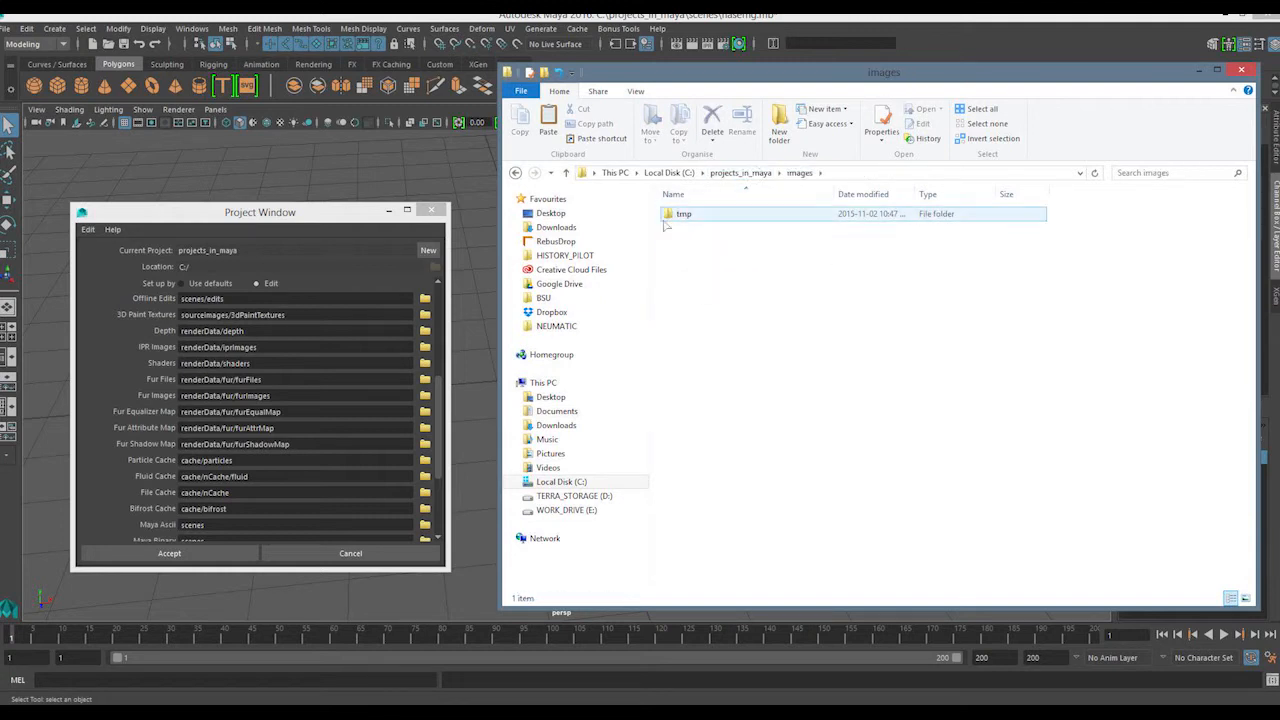
double_click(684, 220)
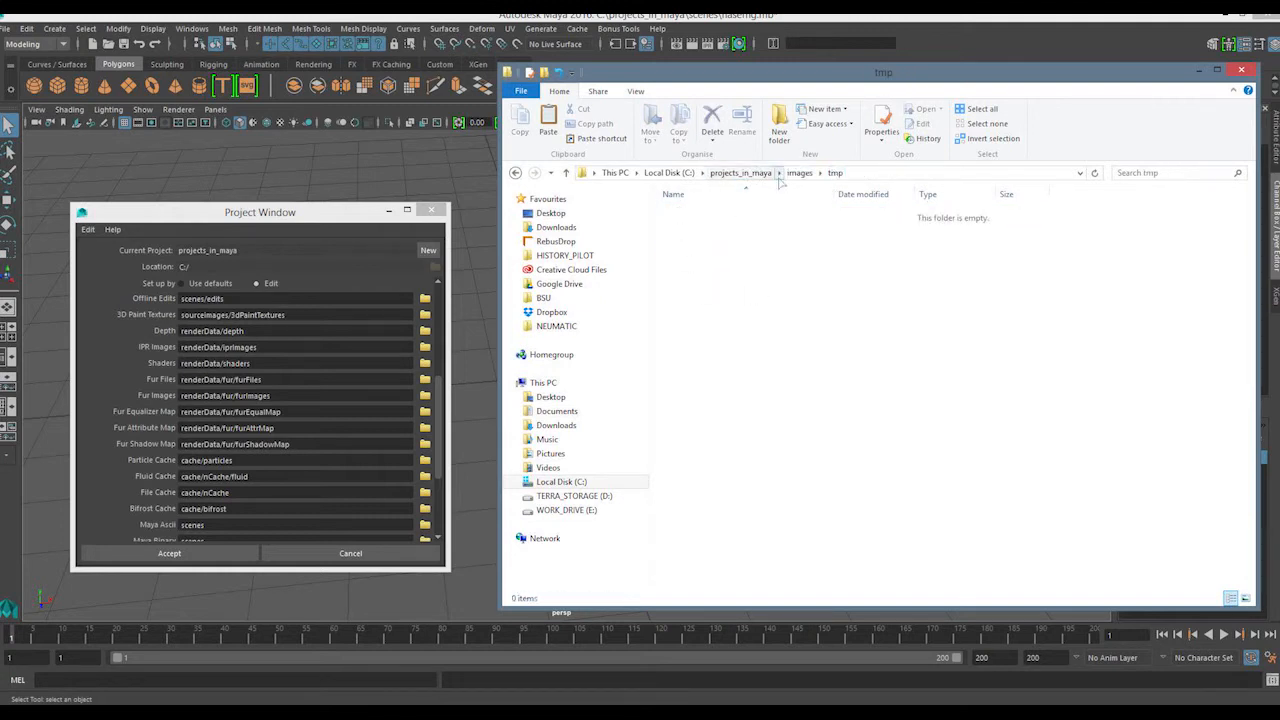
left_click(740, 172)
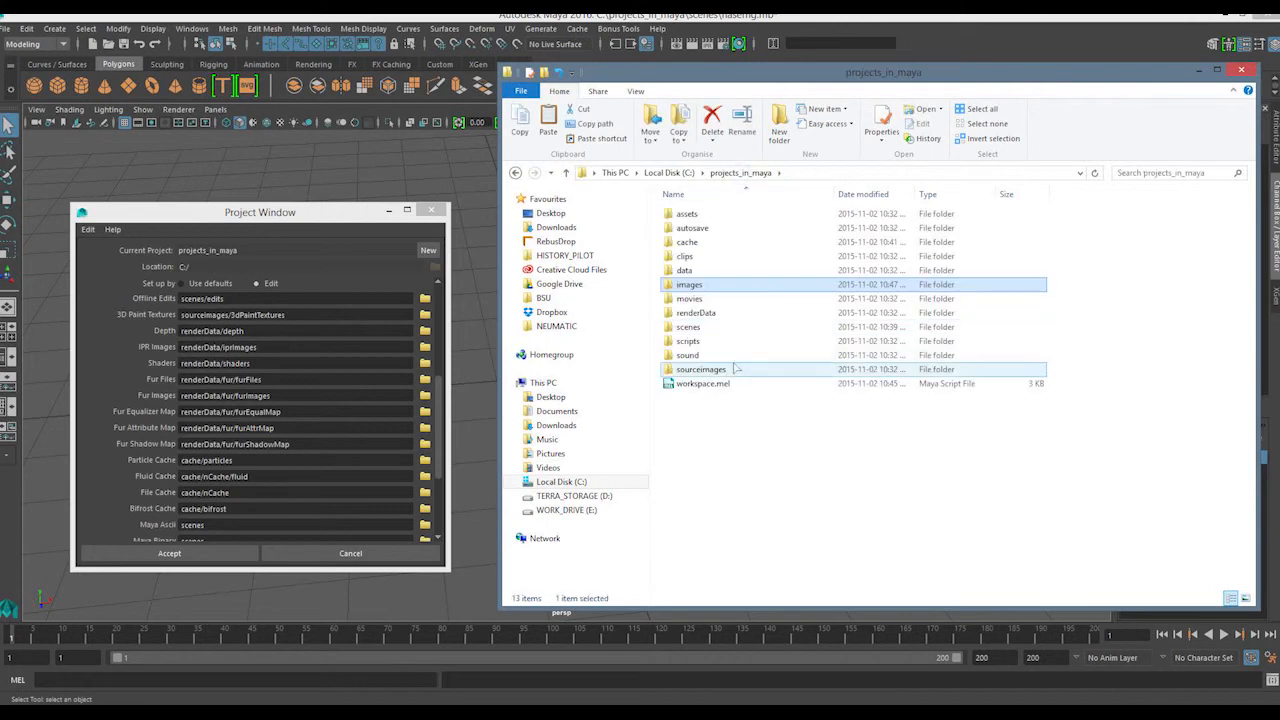
Look inside the project's renderData folder and its shaders subfolder
double_click(708, 313)
left_click(698, 257)
double_click(698, 257)
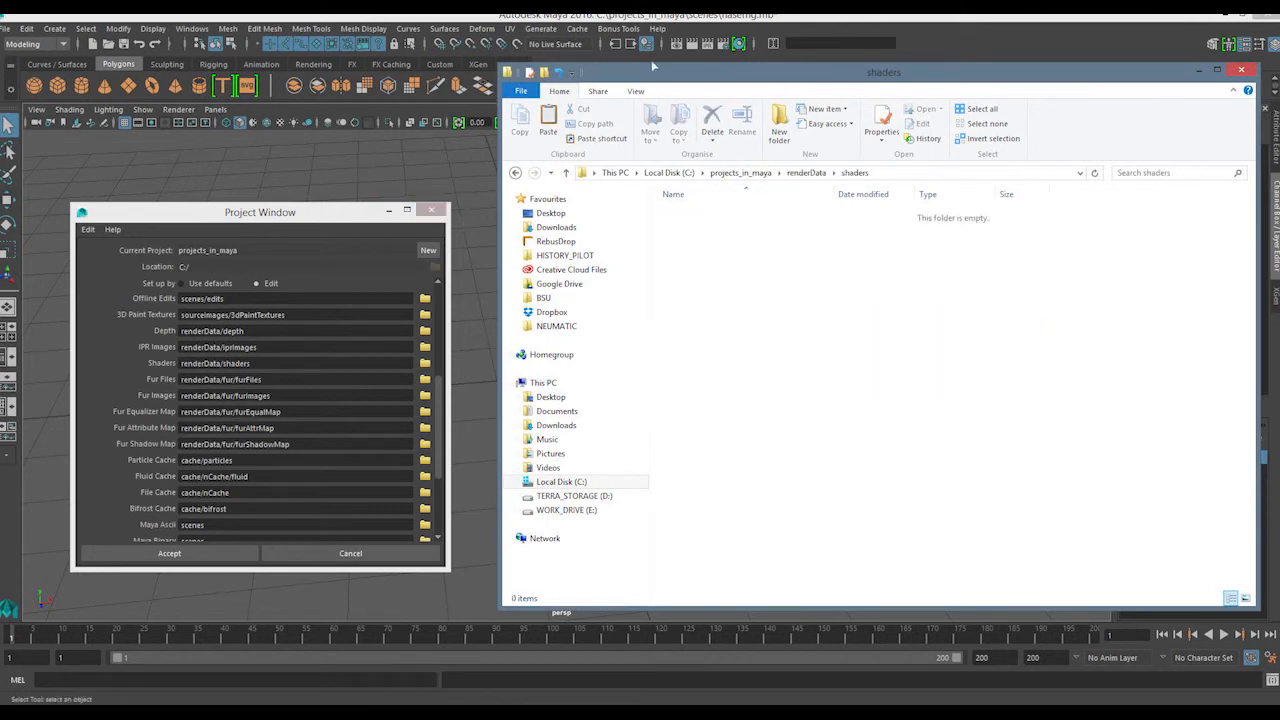
Switch back to Maya, open Hypershade and create a Blinn material
left_click(691, 17)
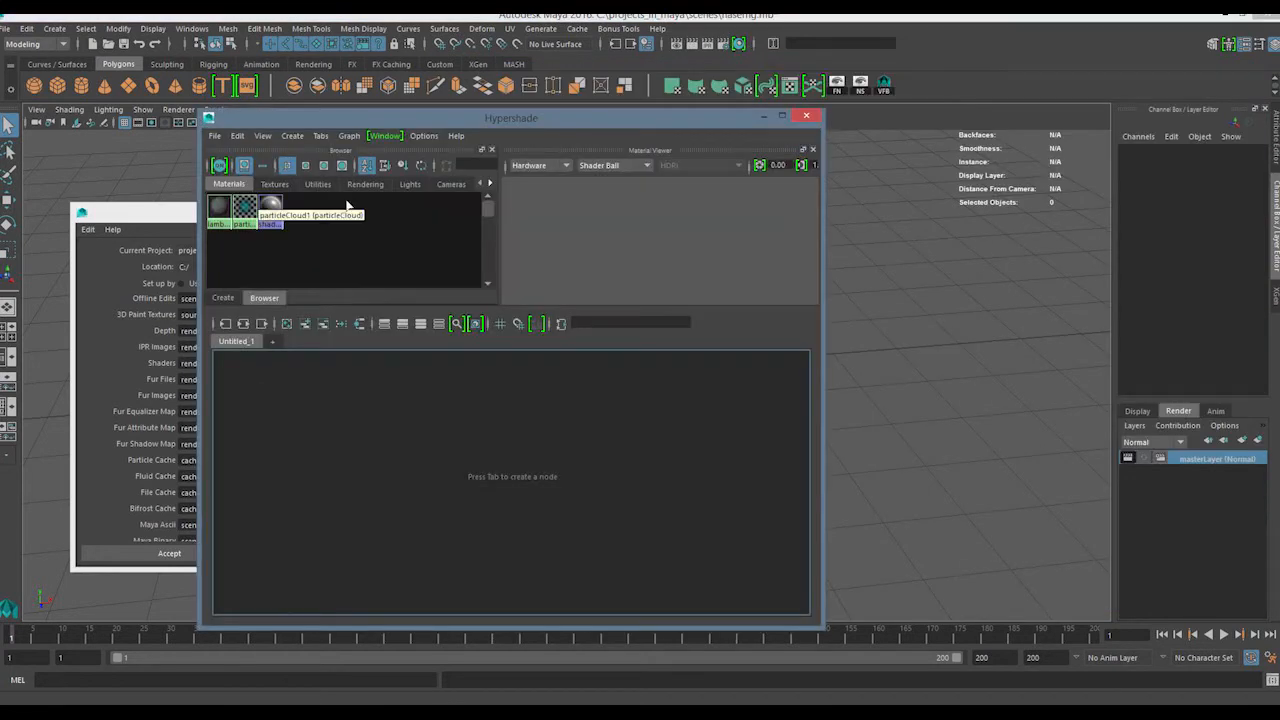
left_click(292, 136)
mouse_move(318, 163)
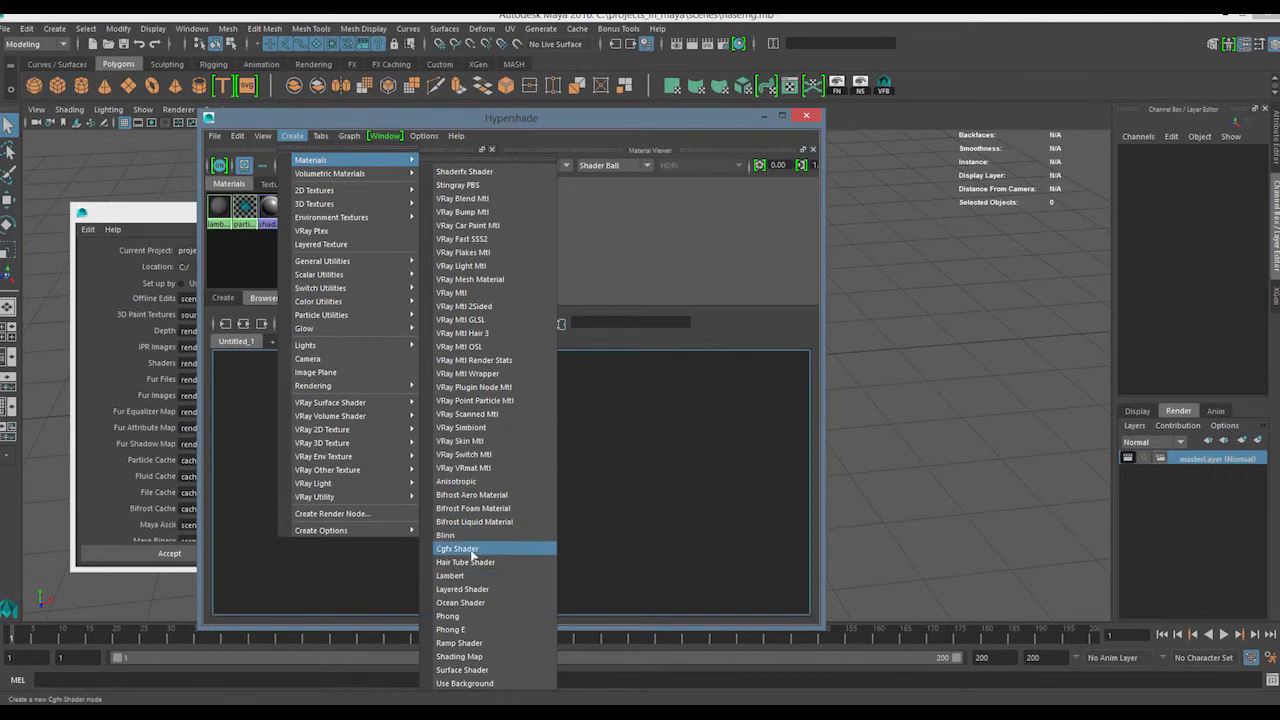
left_click(465, 535)
Add a checker texture to the Hypershade graph and connect its Out Color to the Blinn material's Color
left_click(370, 441)
key("Tab")
type("chec")
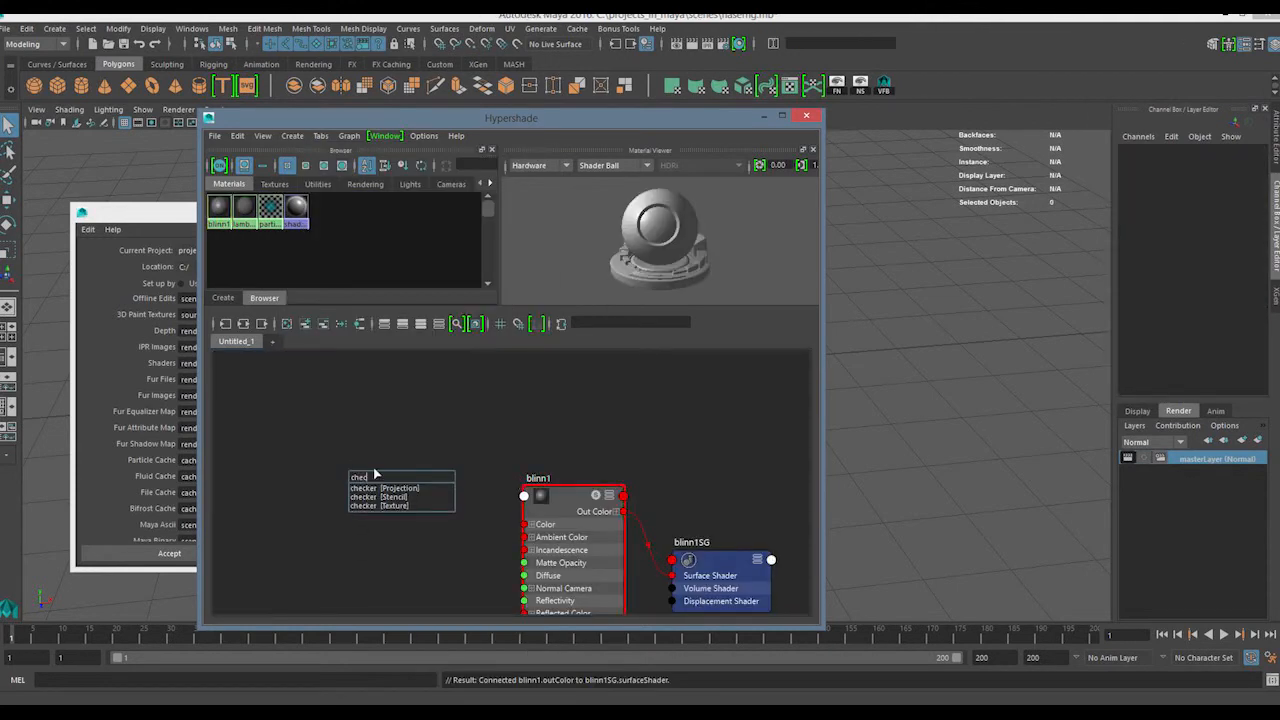
left_click_drag(511, 430, 360, 492)
left_click(432, 488)
left_click(444, 521)
left_click_drag(444, 521, 526, 525)
left_click(540, 498)
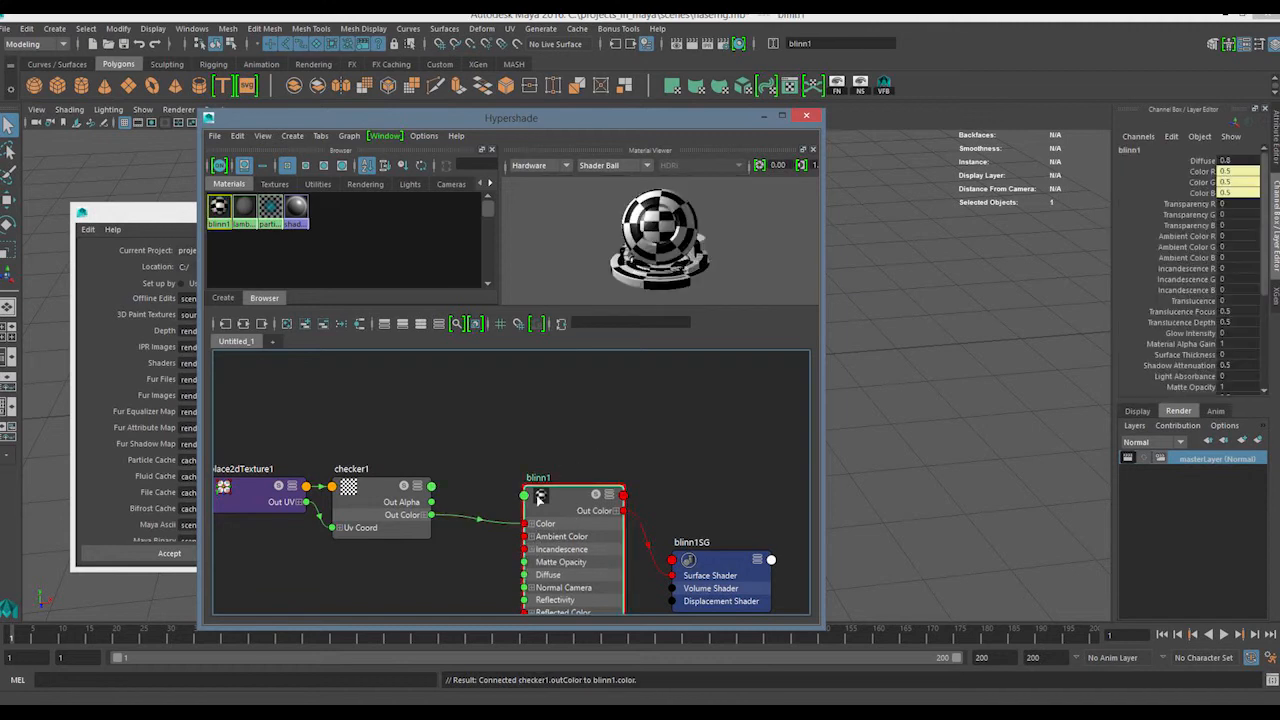
middle_click_drag(401, 428, 425, 414, "alt")
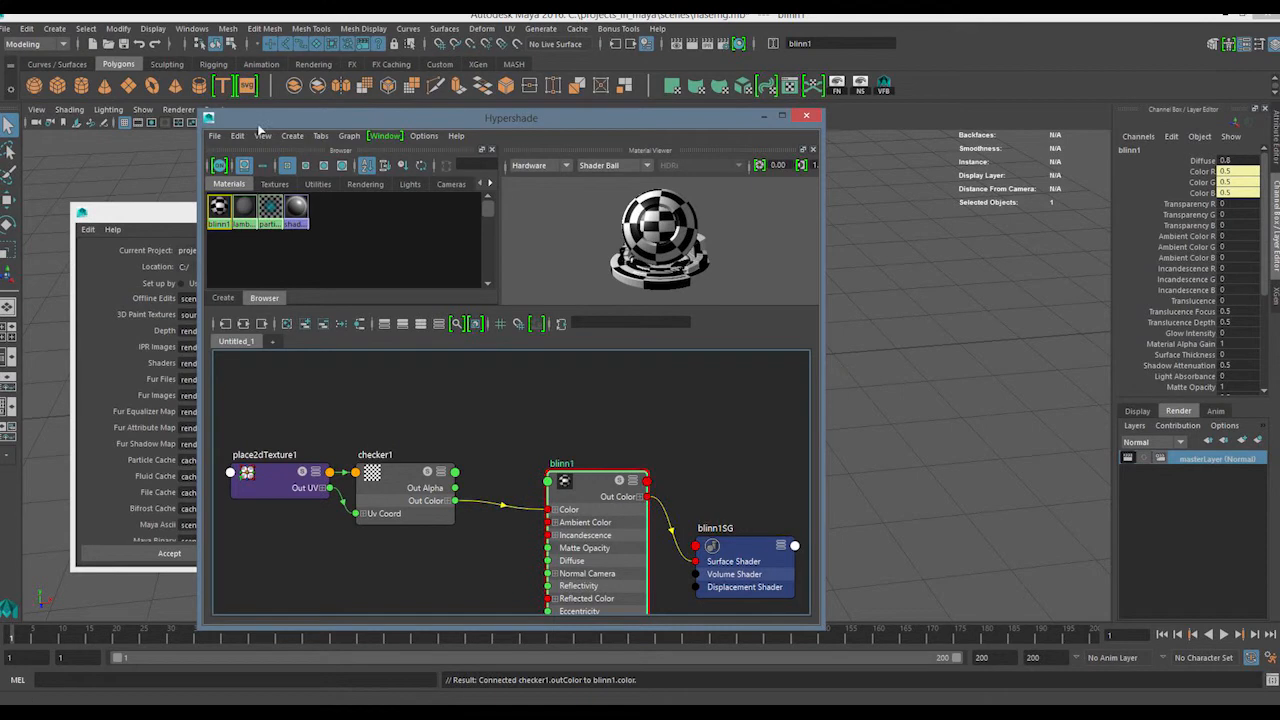
left_click(237, 135)
left_click(214, 135)
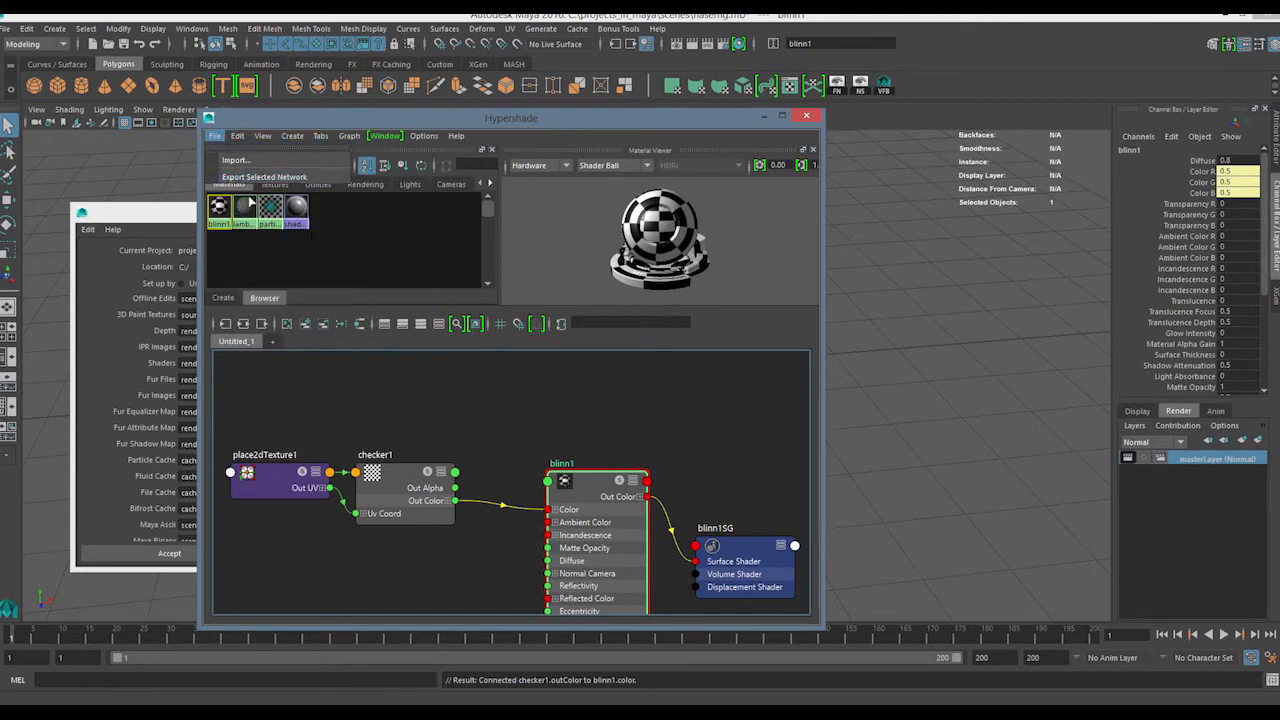
left_click(637, 418)
left_click_drag(686, 407, 517, 532)
left_click(534, 415)
mouse_move(542, 416)
left_mouse_down()
mouse_move(667, 530)
mouse_move(524, 397)
mouse_move(660, 558)
mouse_move(668, 592)
left_mouse_up()
left_click(527, 450)
mouse_move(478, 412)
left_mouse_down()
mouse_move(672, 558)
mouse_move(660, 562)
mouse_move(677, 577)
left_mouse_up()
left_click_drag(684, 411, 563, 536)
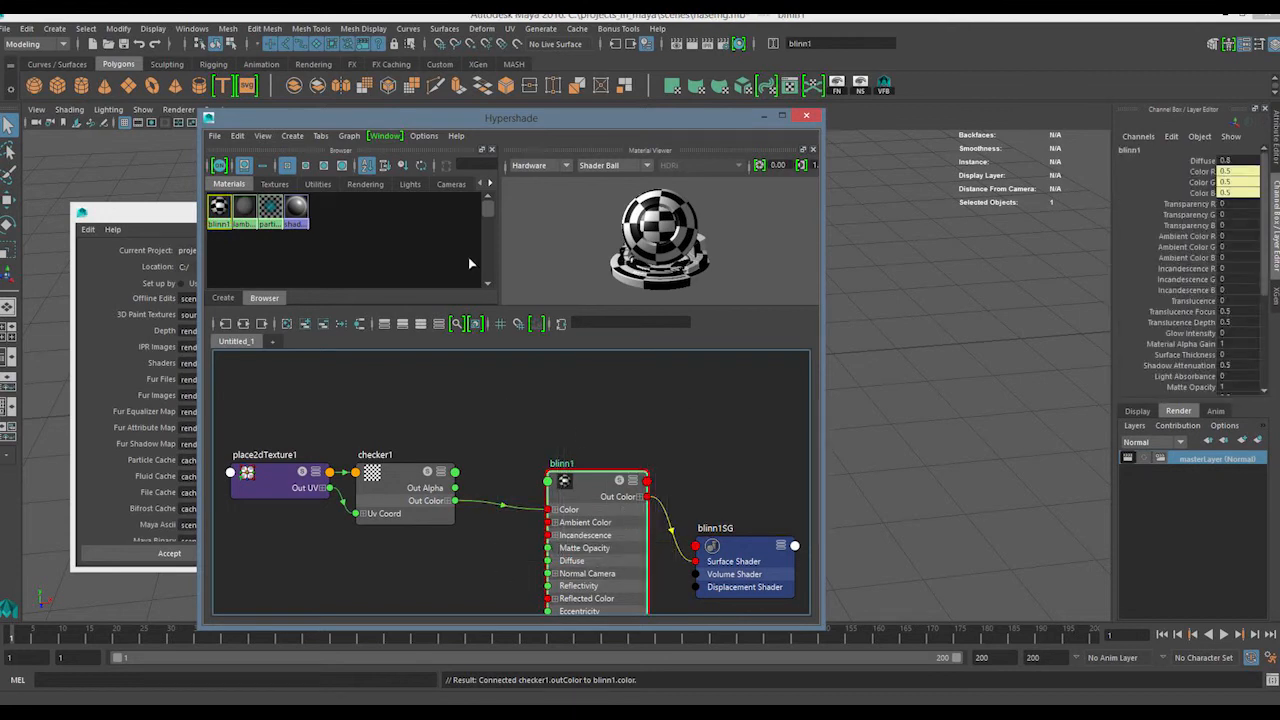
Export the selected Blinn network as asf to the project's renderData/shaders folder, using the OBJexport file type
left_click(215, 135)
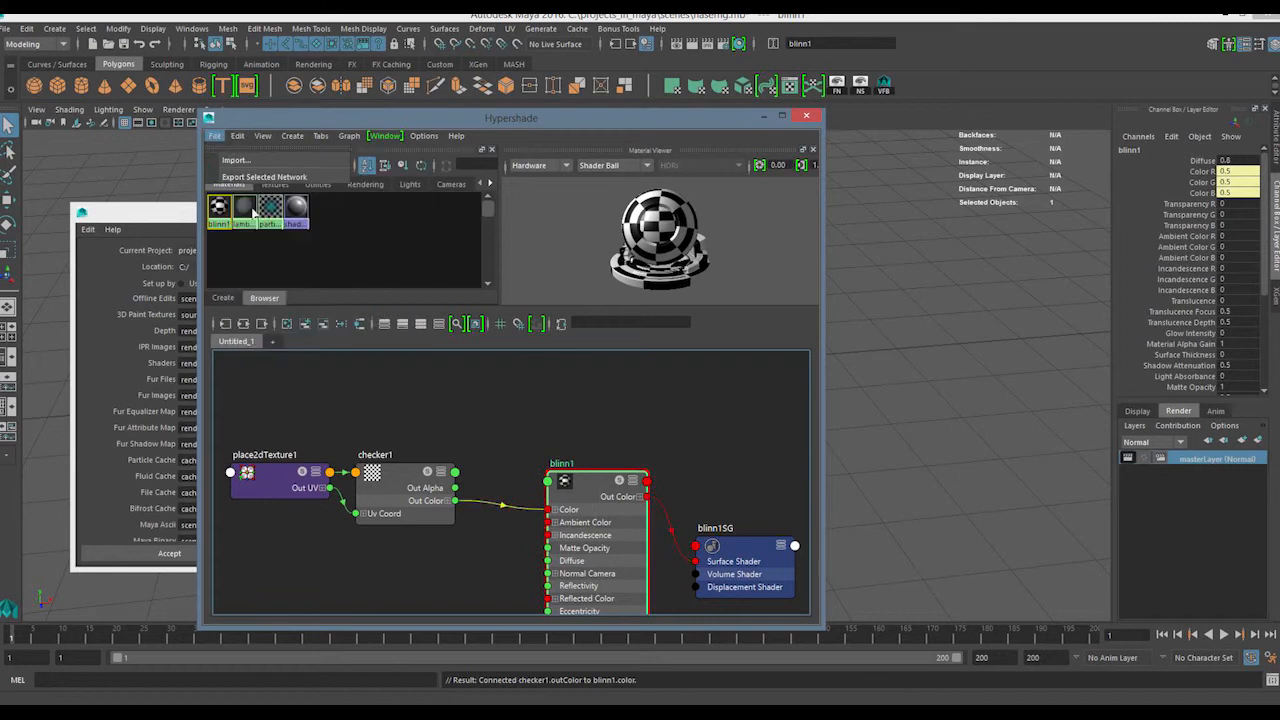
left_click(228, 177)
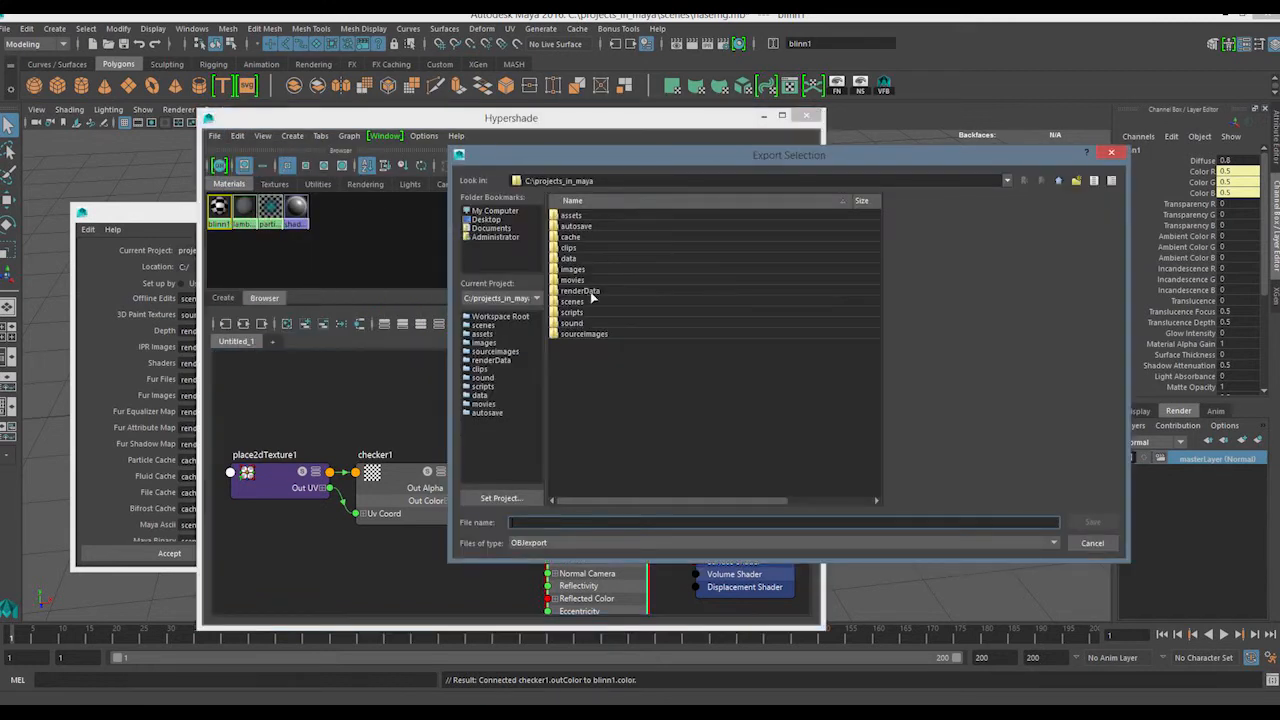
double_click(580, 291)
double_click(583, 247)
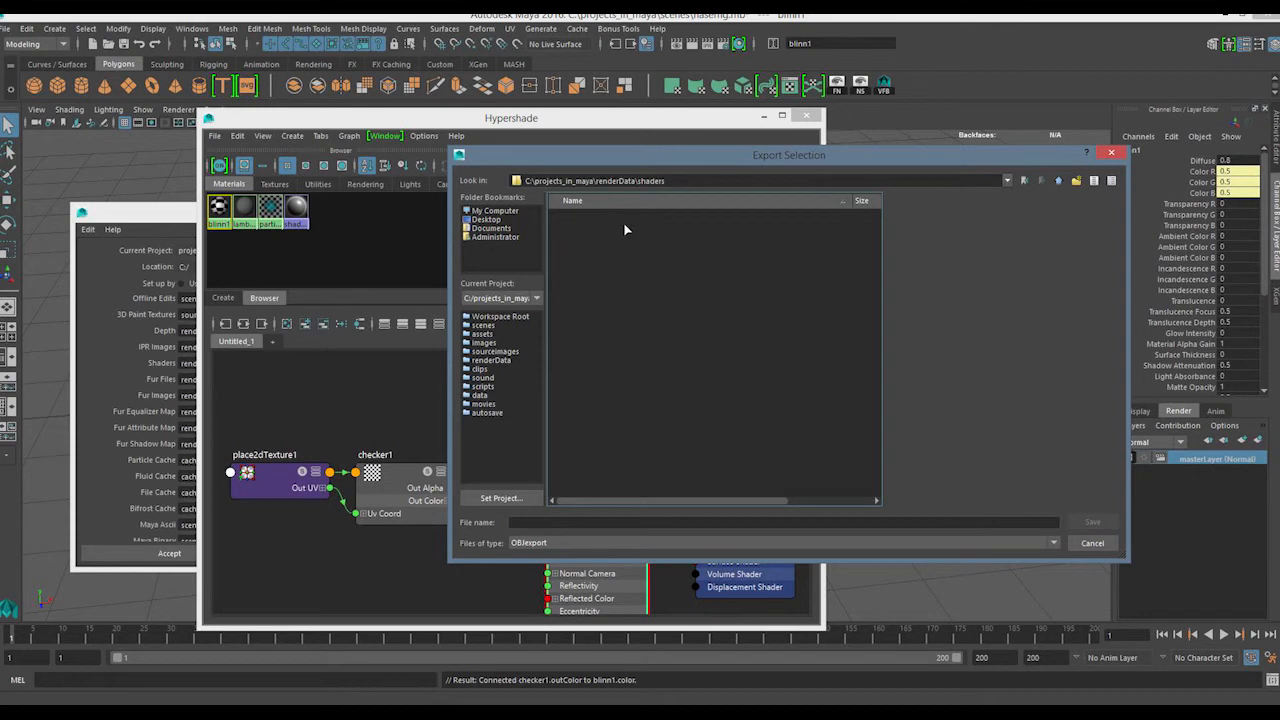
left_click(535, 522)
type("asf")
left_click(1092, 522)
Delete the Blinn shading network from Hypershade
left_click(219, 207)
left_click_drag(300, 404, 600, 521)
key("Delete")
Try to import asf.obj into Hypershade from the project's renderData/shaders folder, checking the available file types
left_click(239, 137)
mouse_move(216, 138)
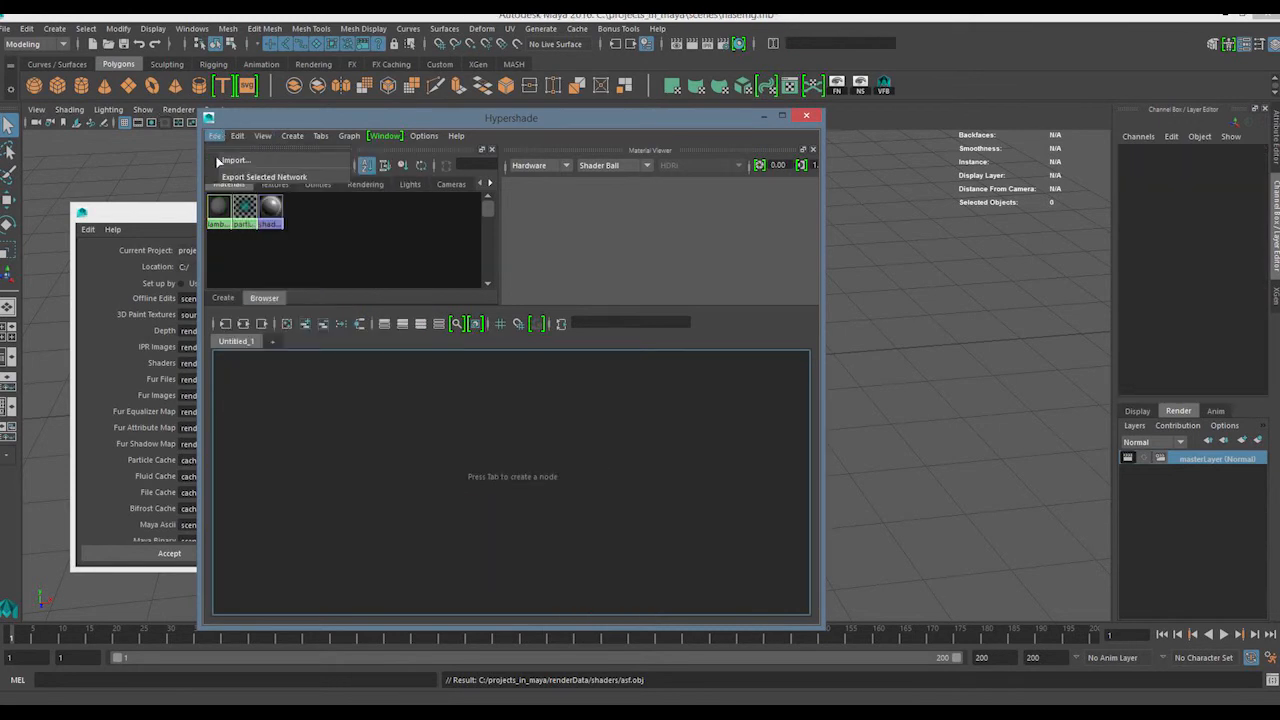
left_click(238, 164)
left_click_drag(751, 186, 598, 210)
key("BackSpace")
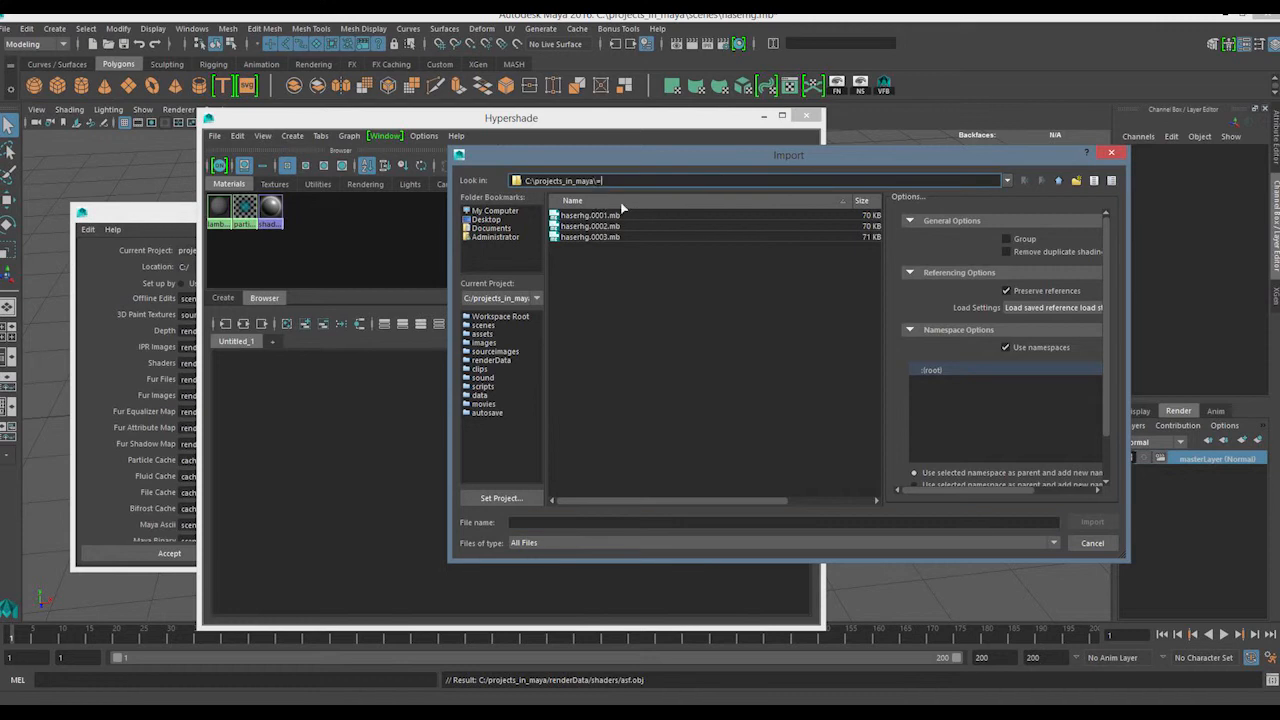
key("Return")
double_click(592, 288)
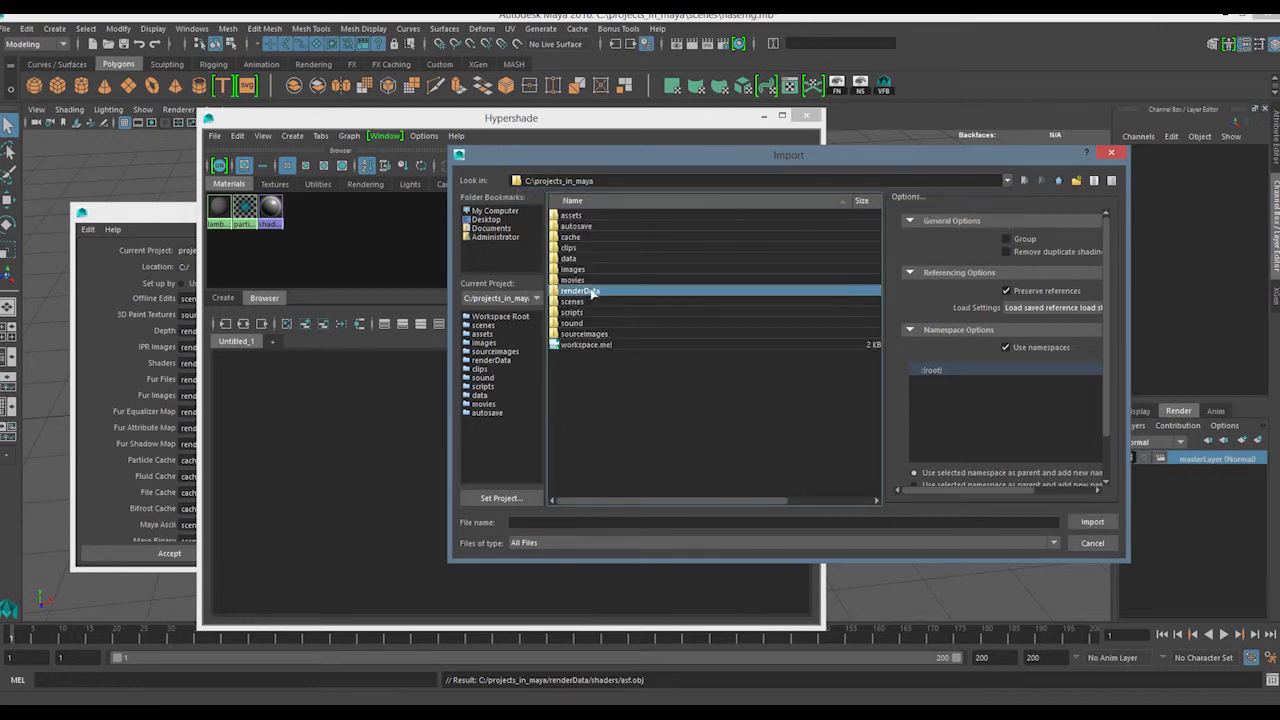
double_click(576, 248)
left_click(577, 217)
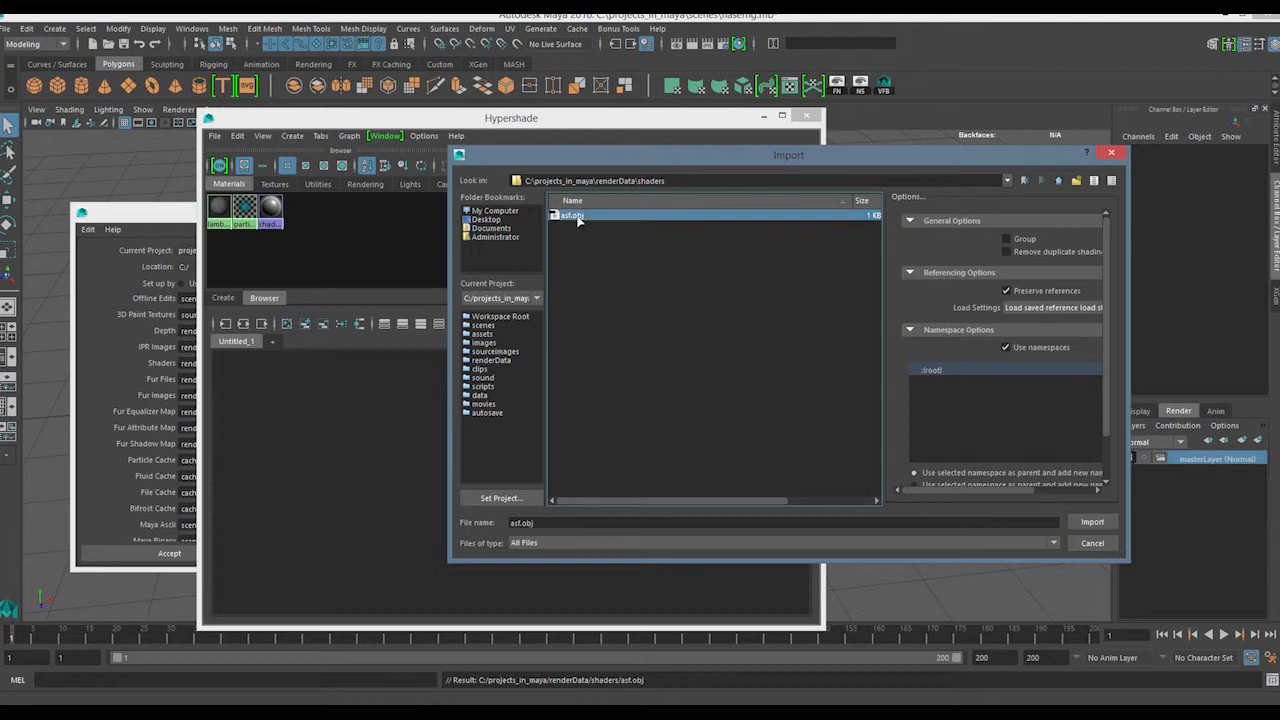
left_click(532, 543)
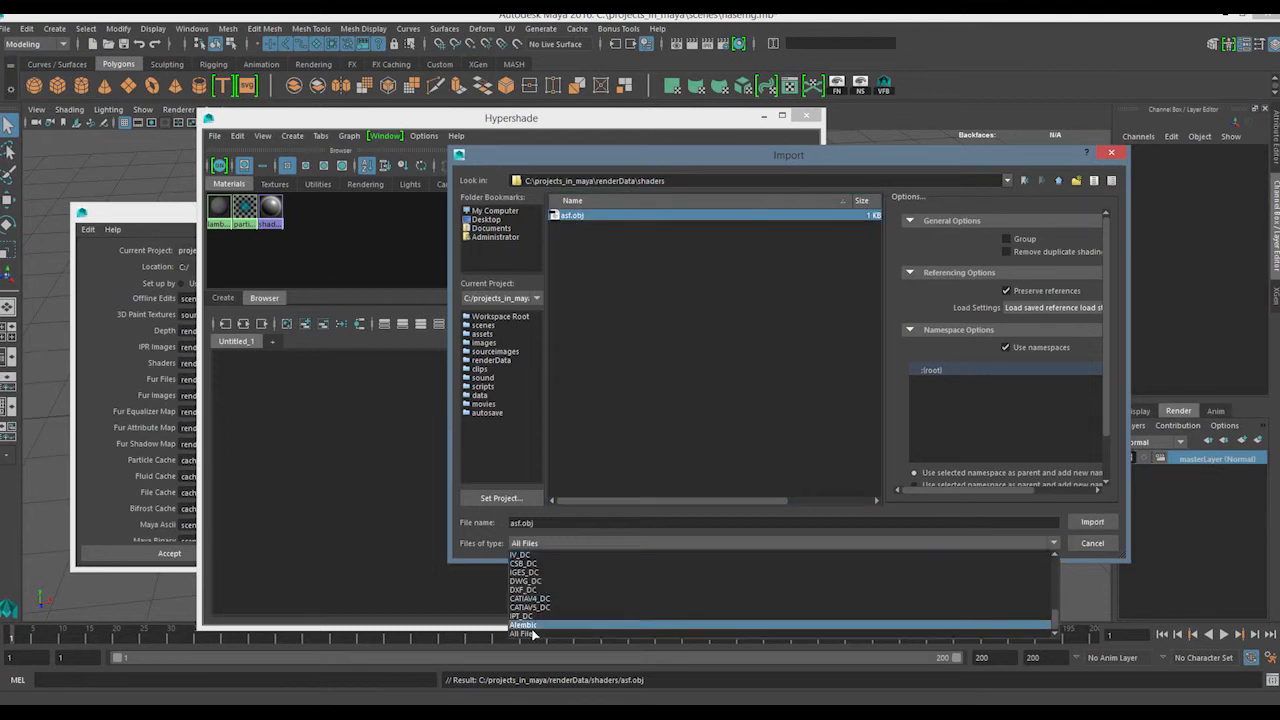
left_click(535, 546)
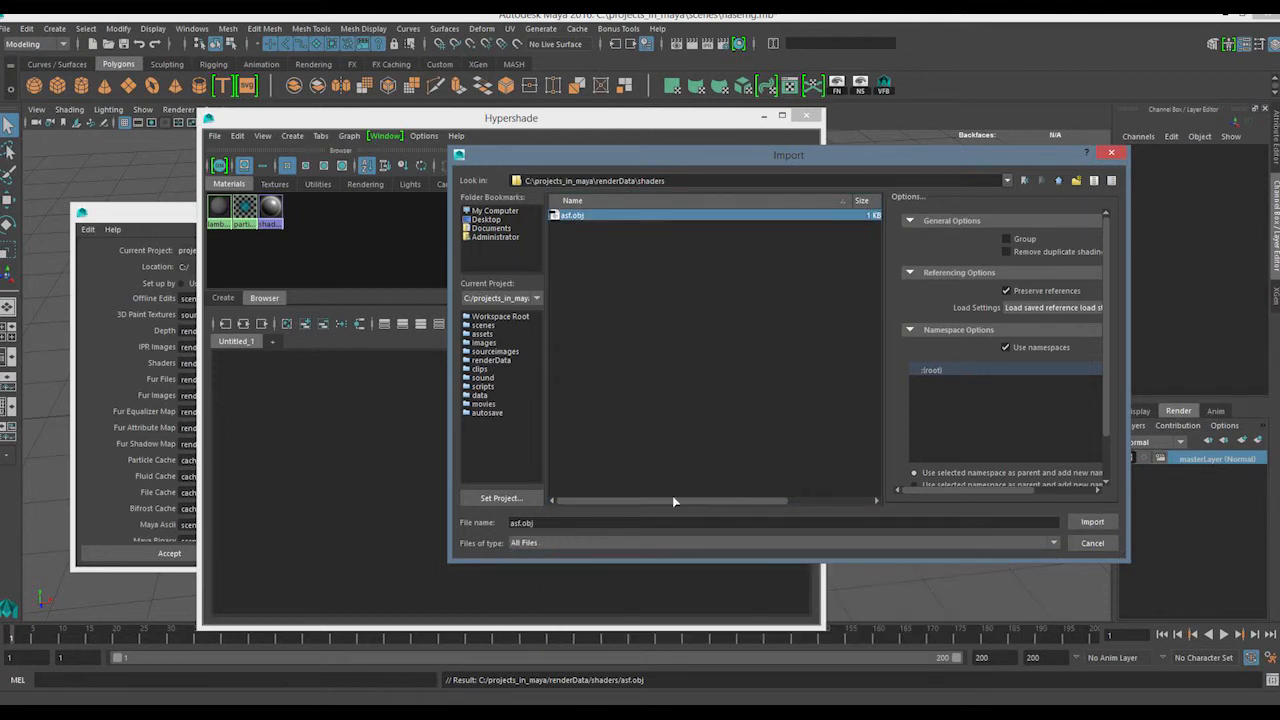
left_click(1092, 543)
Preview the default lambert material in Hypershade's Material Viewer and close Hypershade
left_click(470, 510)
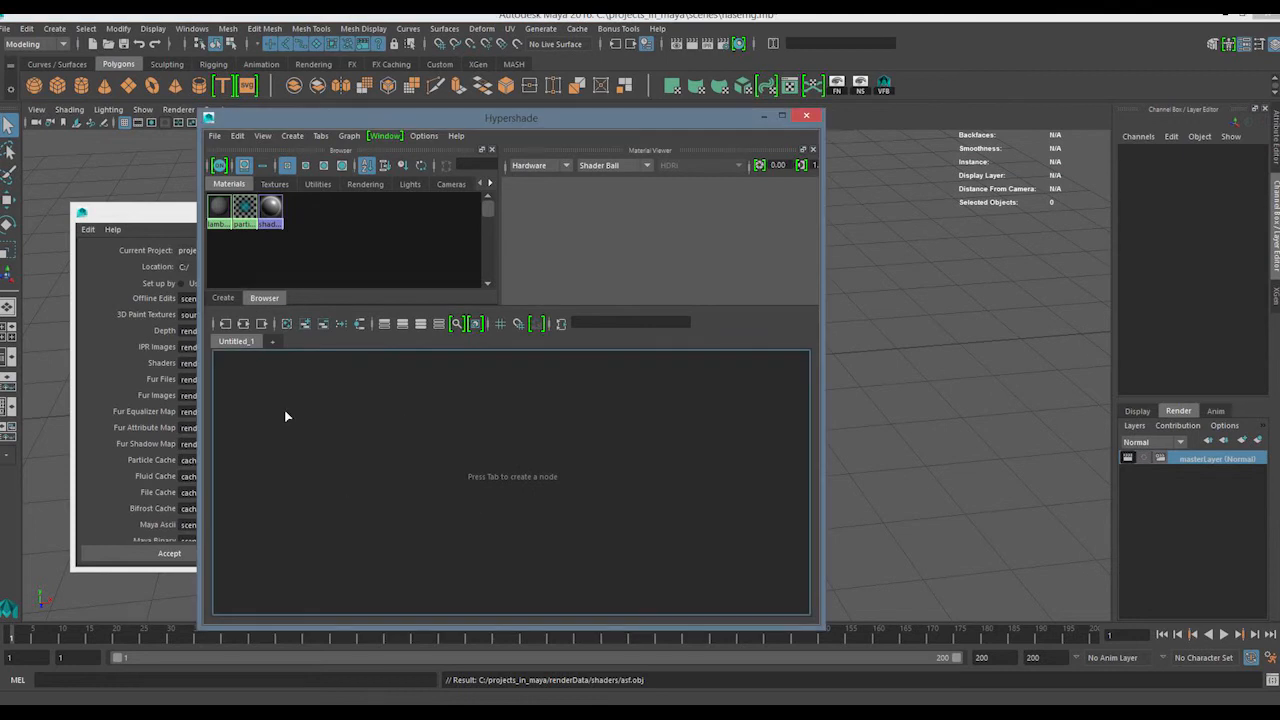
left_click_drag(221, 258, 216, 205)
left_click(264, 265)
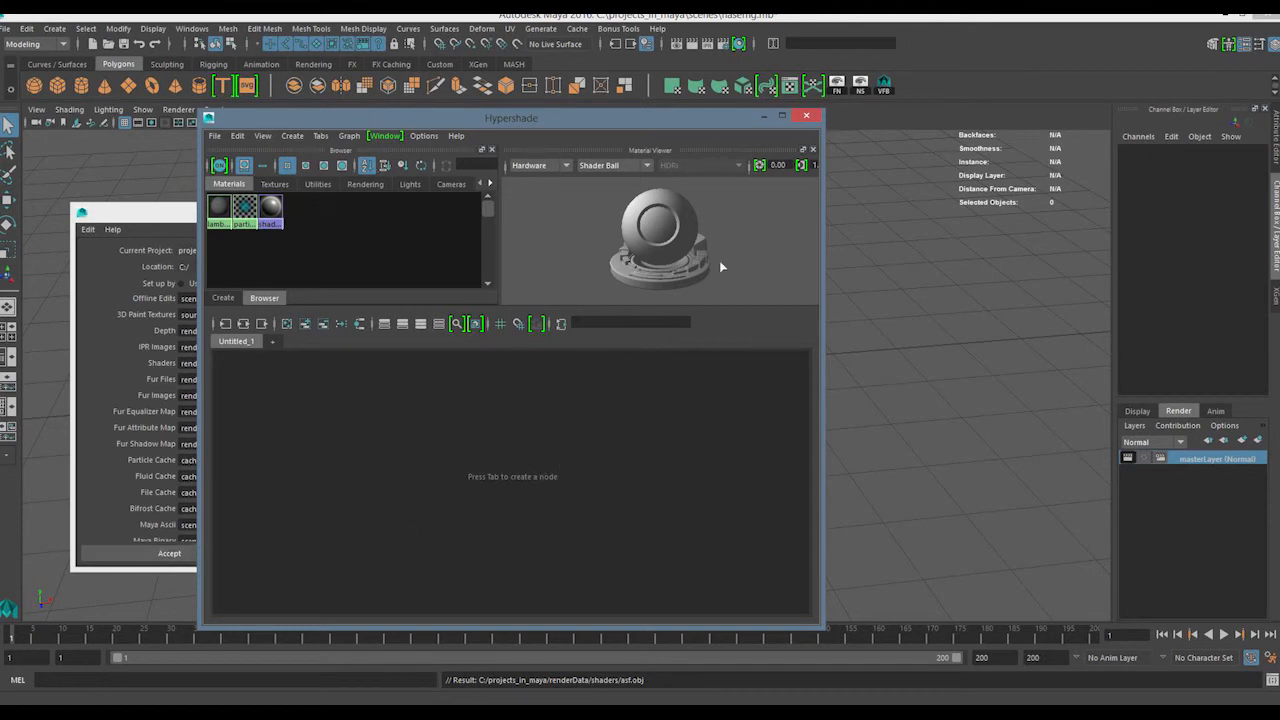
left_click_drag(677, 129, 713, 145)
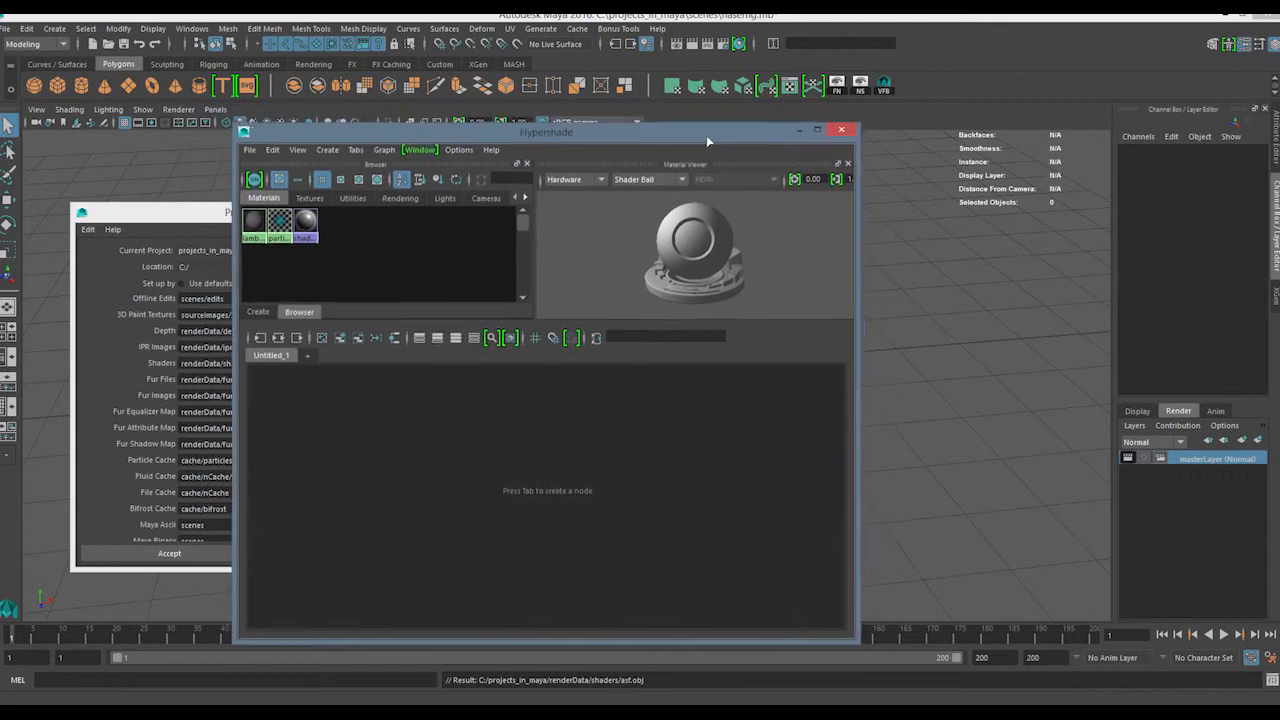
left_click(846, 134)
left_click_drag(798, 225, 509, 490)
left_click_drag(490, 486, 673, 273)
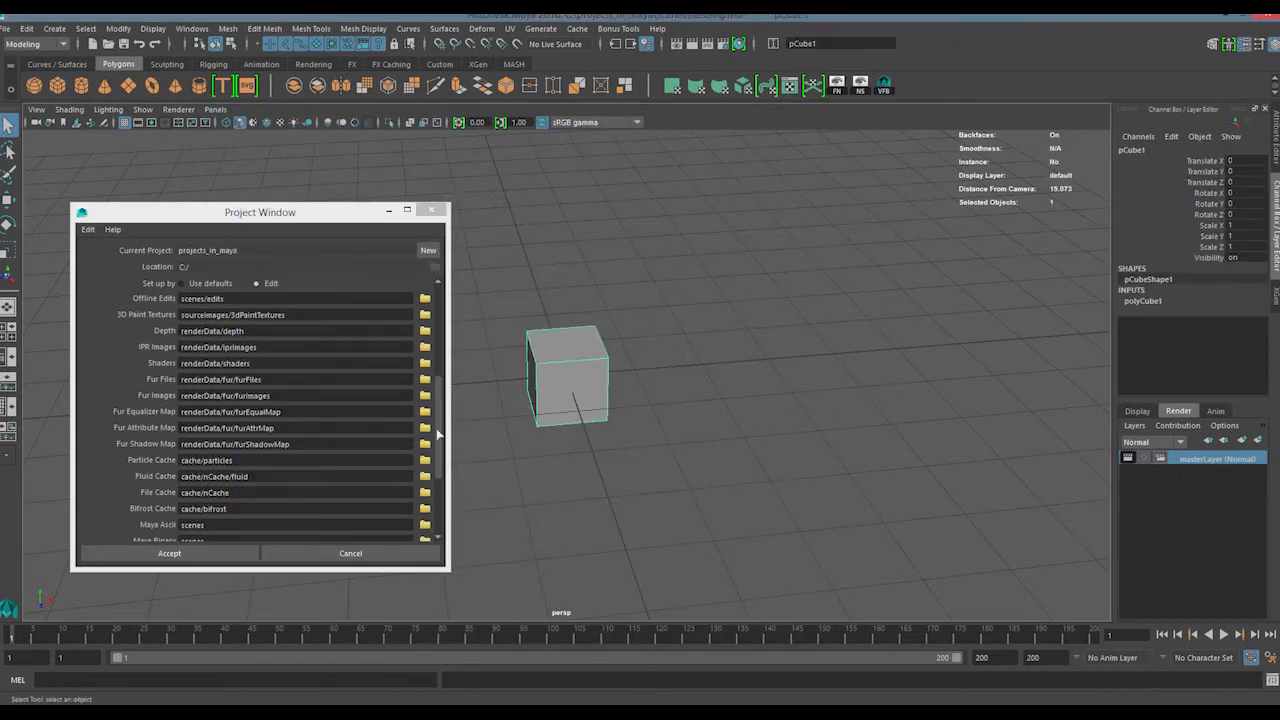
Review the Primary Project Locations in the Project Window, highlighting the Source Images path
left_click_drag(438, 433, 423, 307)
left_click_drag(323, 350, 168, 366)
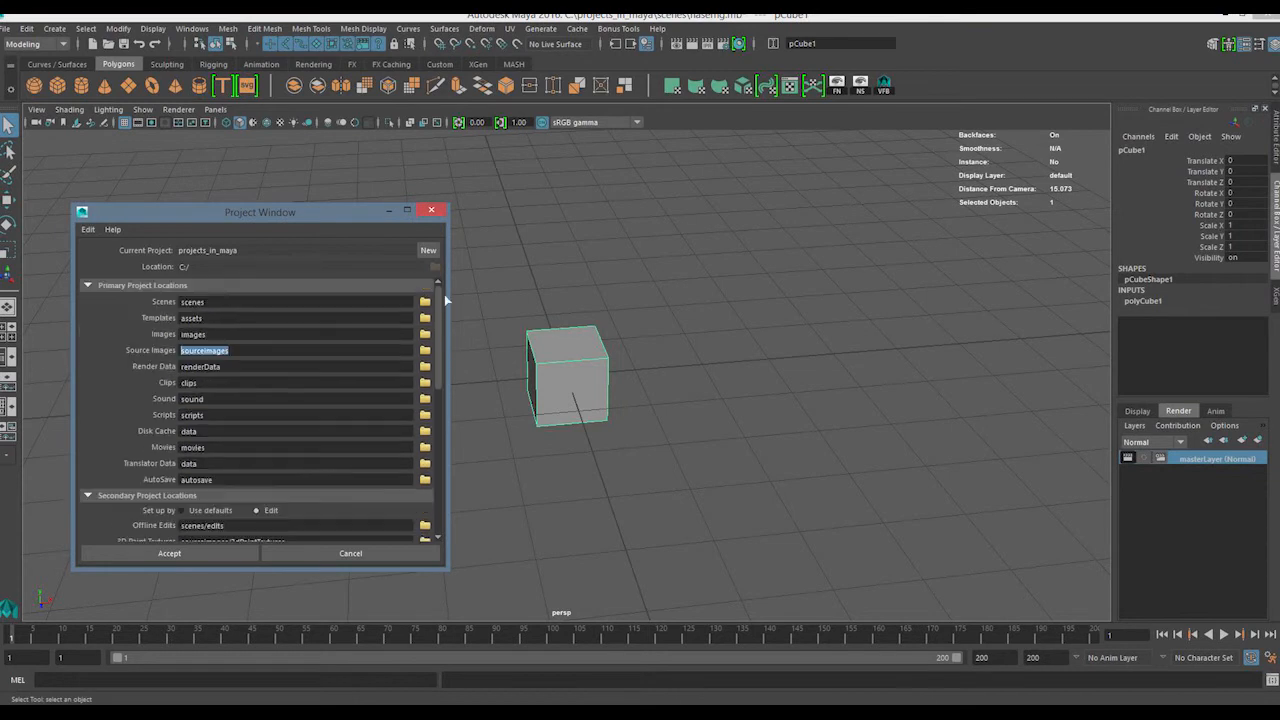
left_click(660, 541)
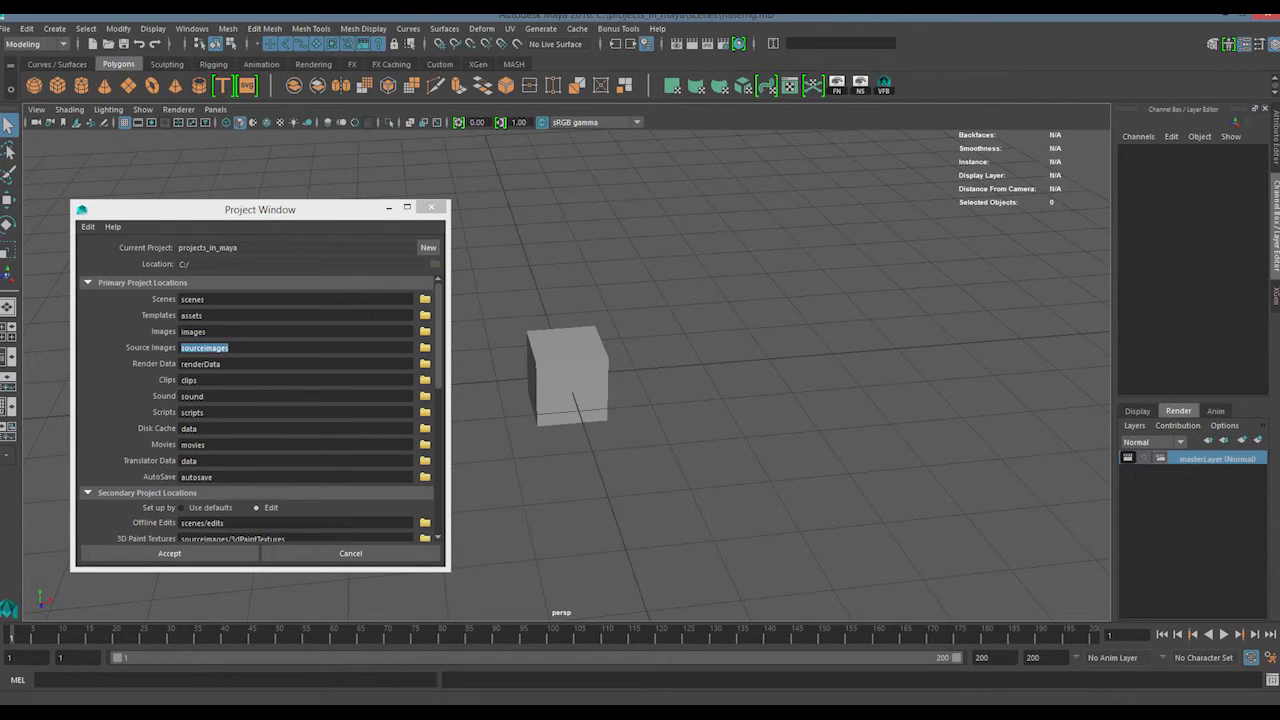
Switch to File Explorer, return from the shaders folder to projects_in_maya, and inspect the haserhg.mb file in scenes
left_click(153, 713)
left_click(244, 636)
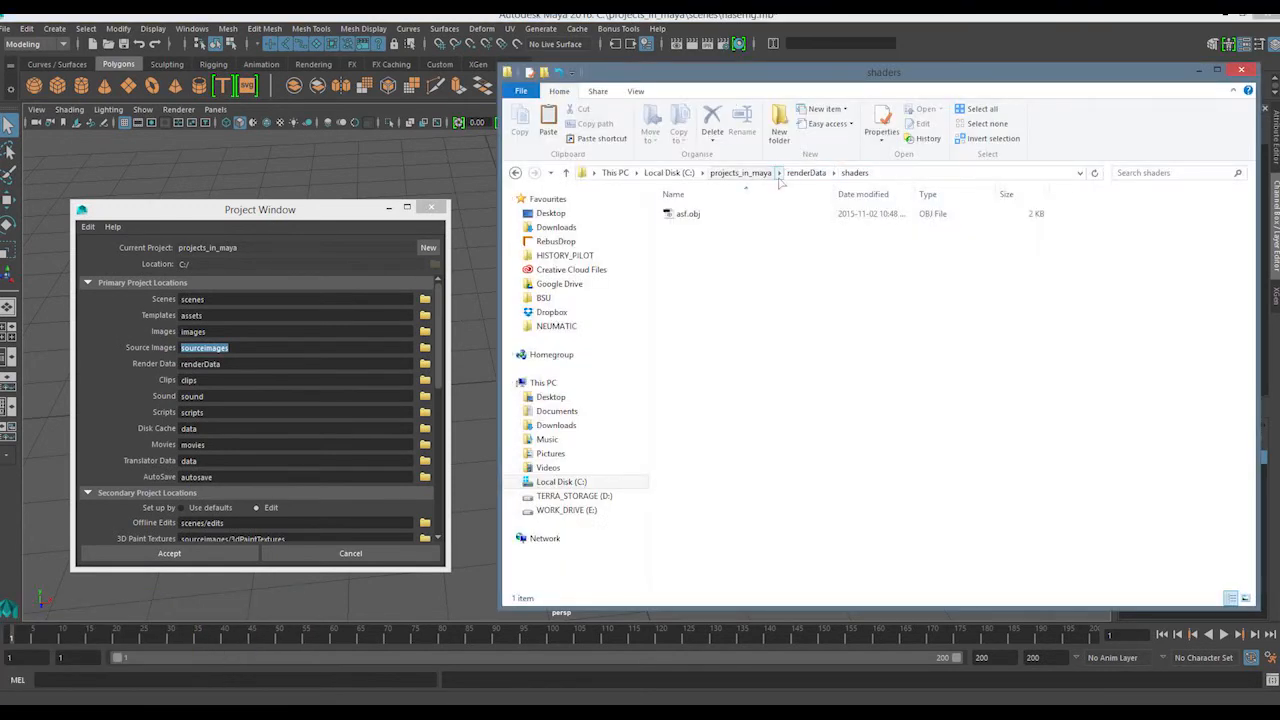
left_click(737, 173)
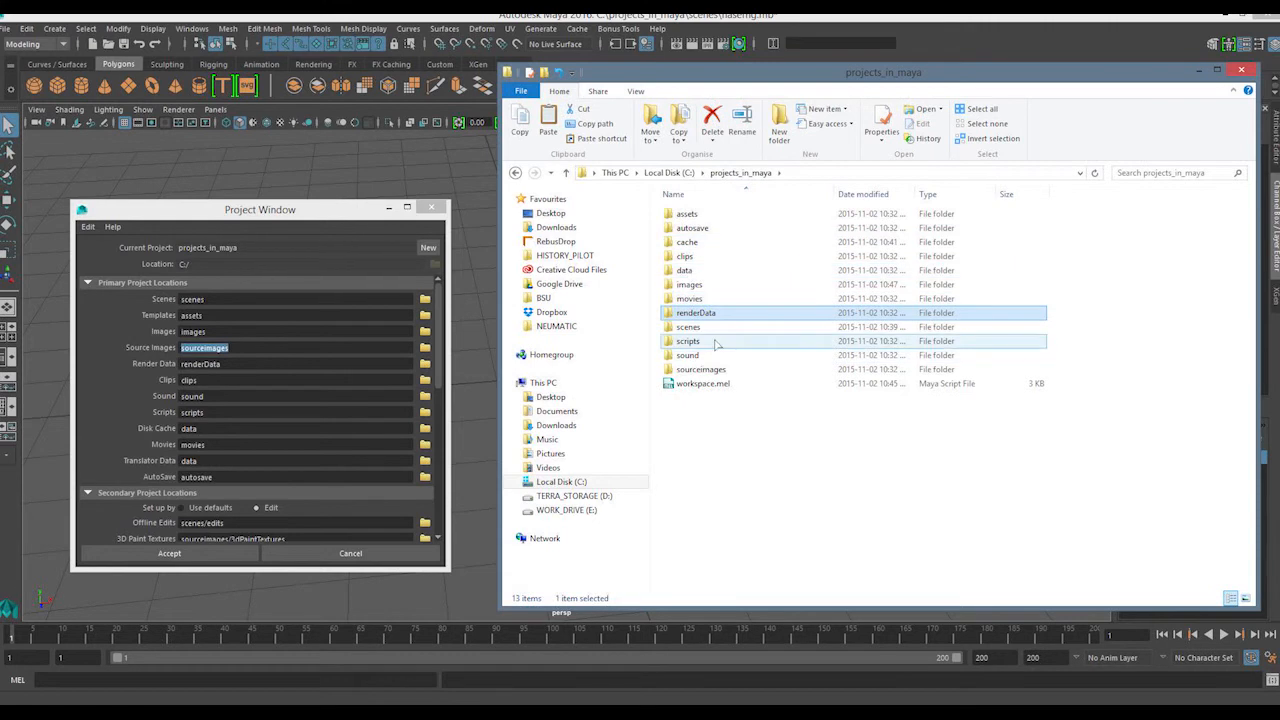
left_click(709, 329)
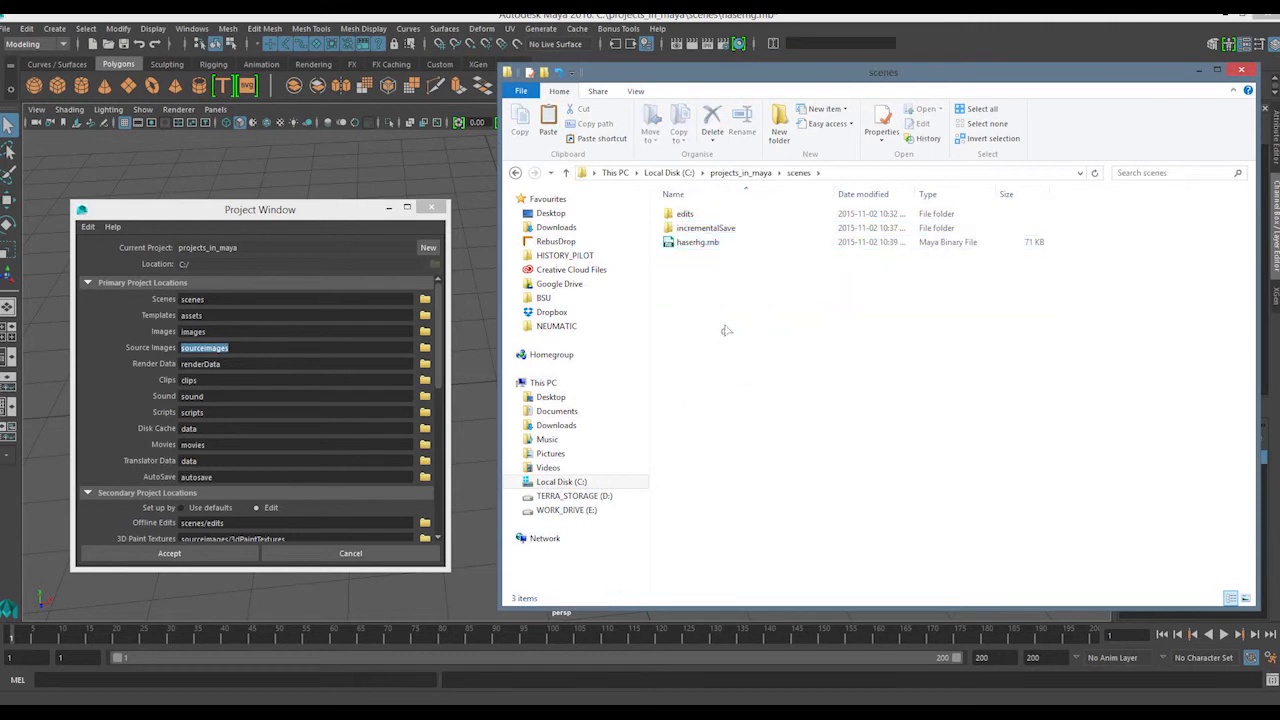
left_click(697, 242)
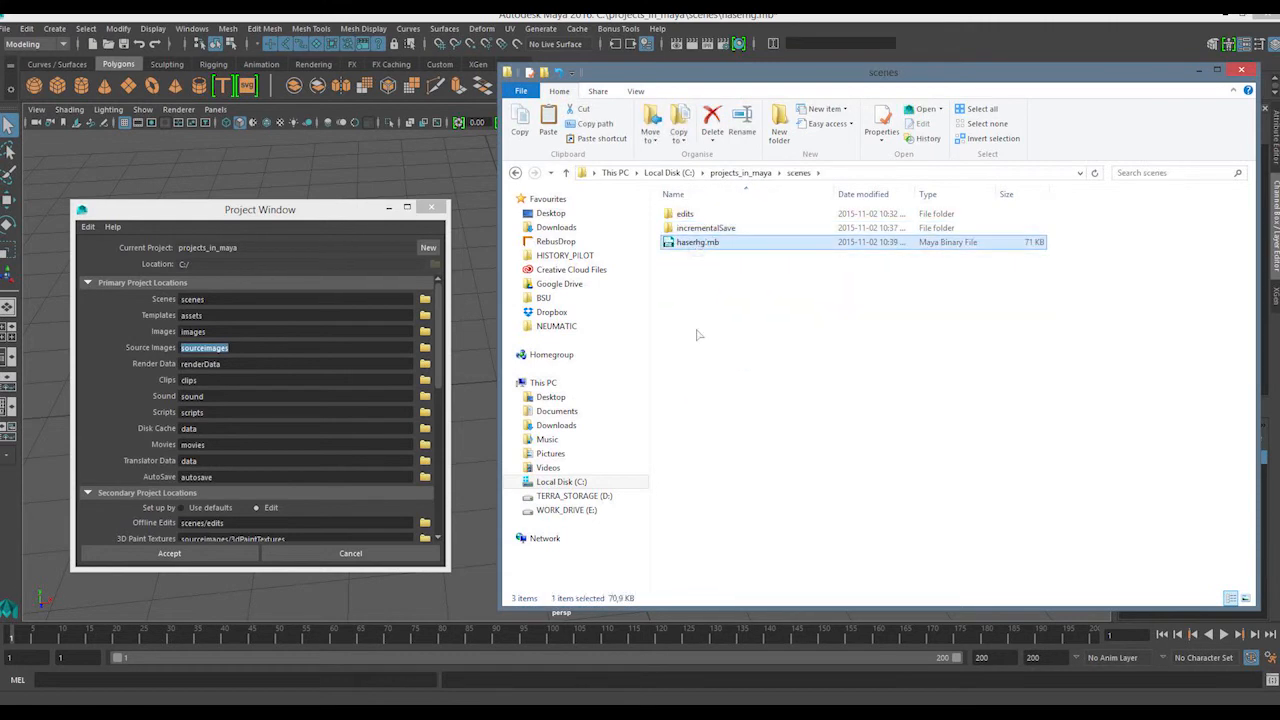
Return to the projects_in_maya folder and look inside its scripts subfolder
left_click(740, 173)
double_click(688, 341)
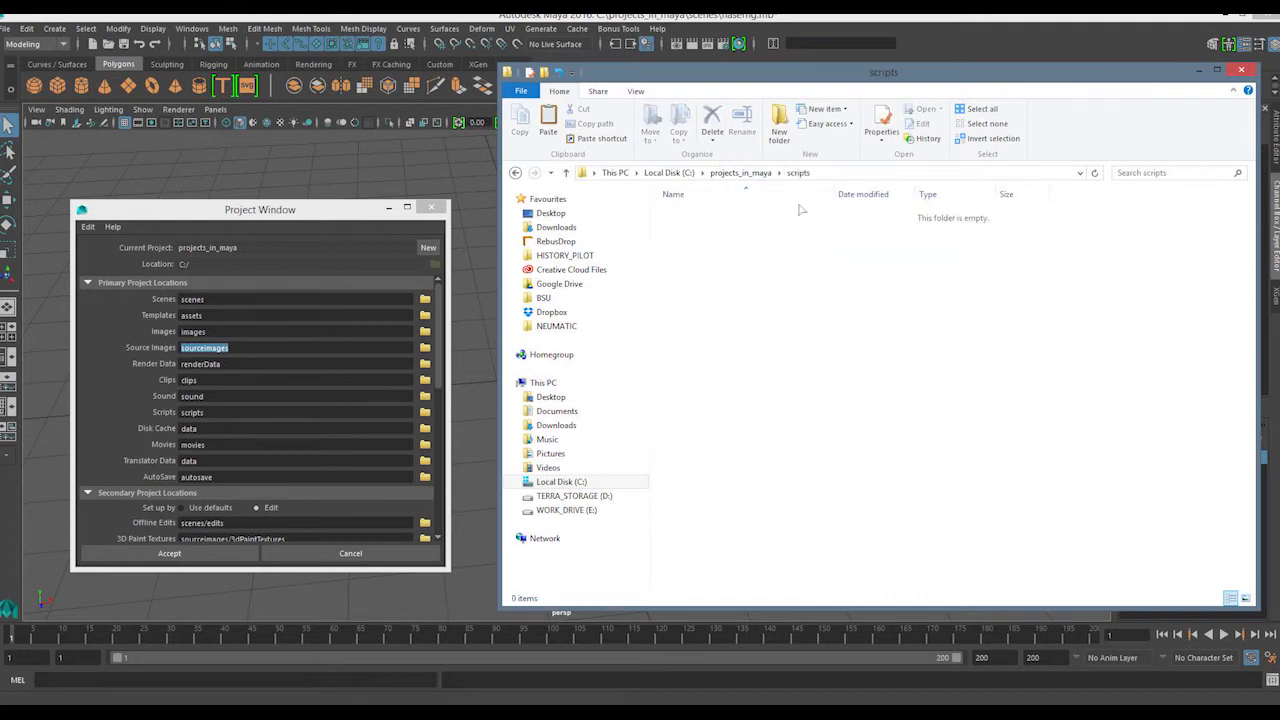
left_click_drag(733, 360, 832, 213)
left_click_drag(750, 415, 933, 166)
left_click_drag(1100, 349, 712, 172)
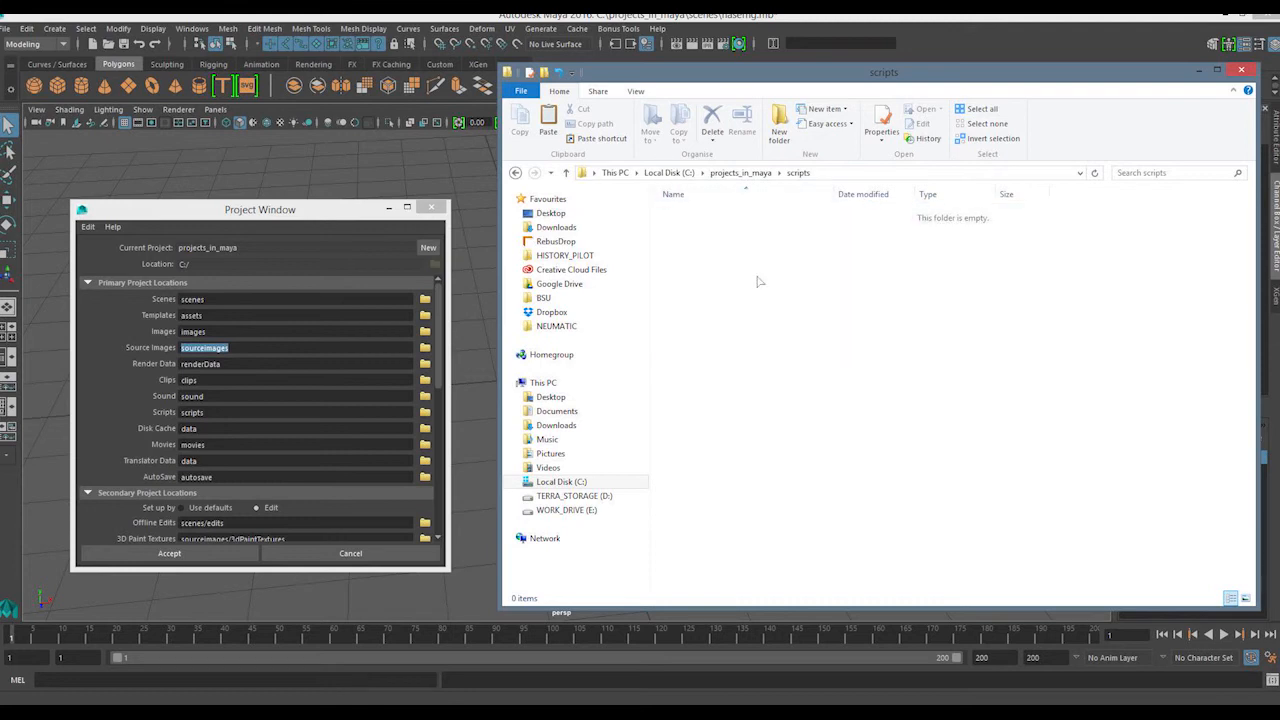
Browse to the user scripts folder for Maya 2016 under Documents/maya/2016/scripts
left_click(578, 420)
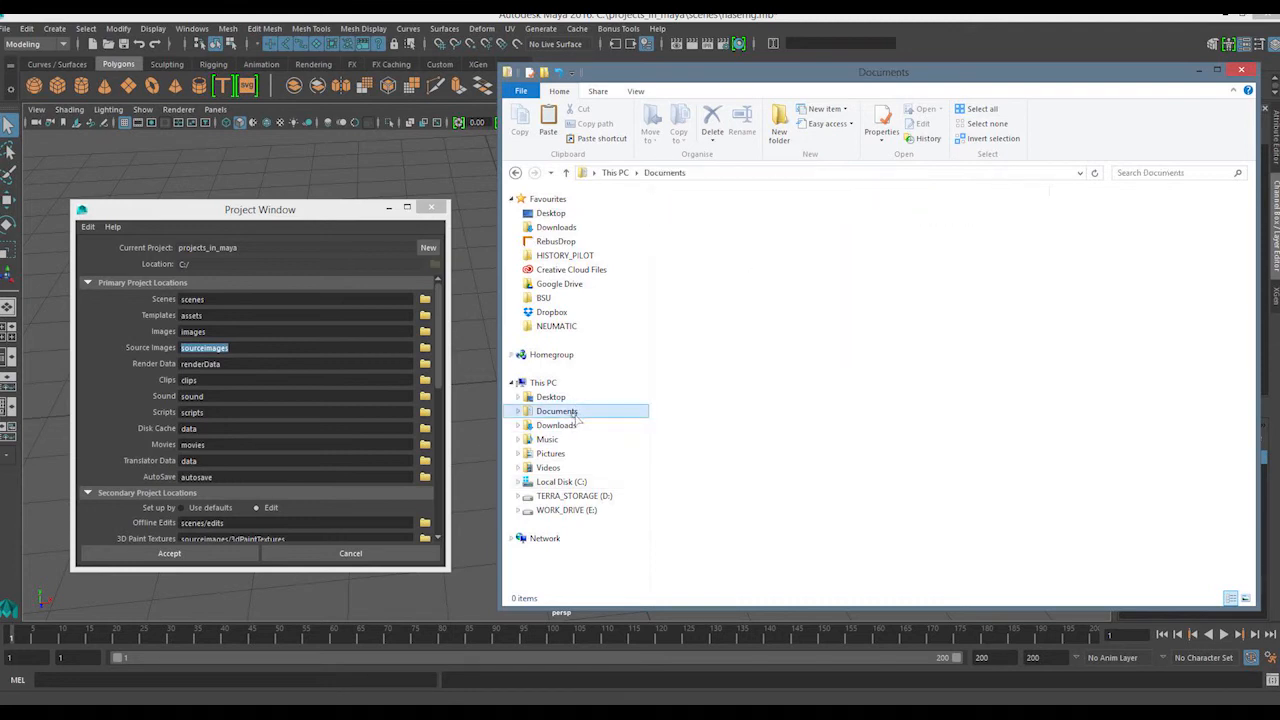
left_click(690, 314)
double_click(690, 314)
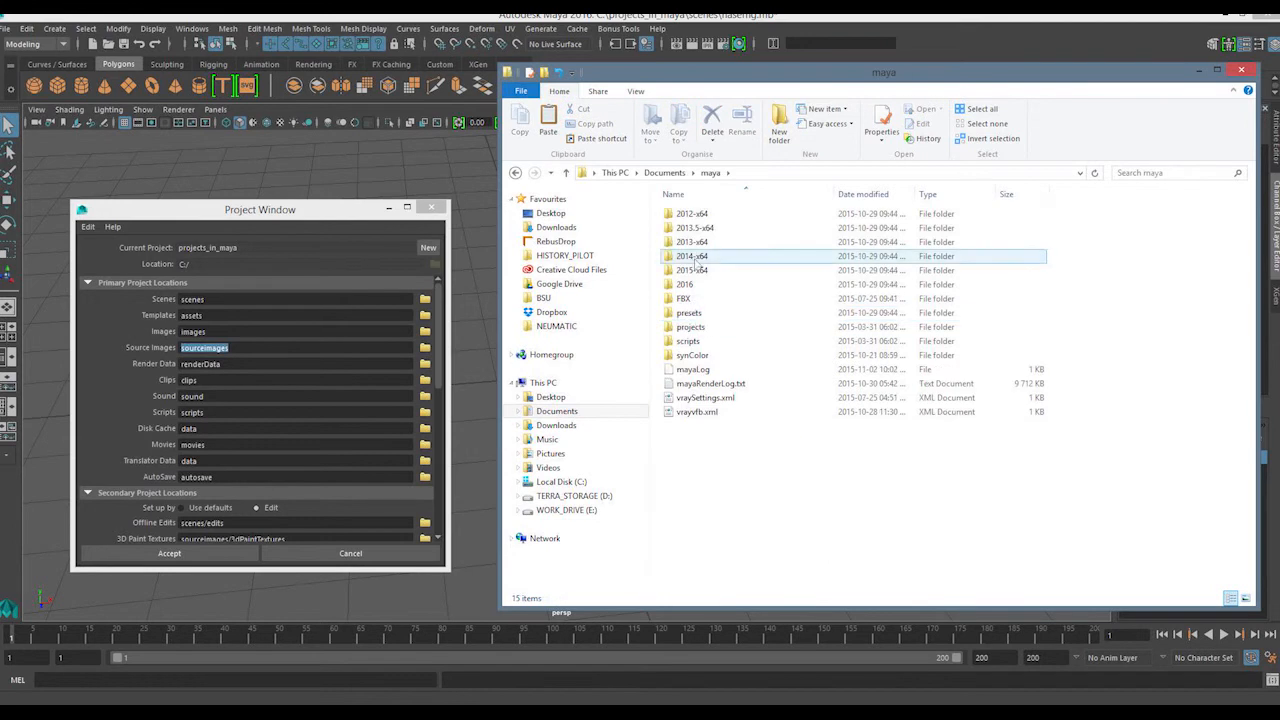
double_click(693, 287)
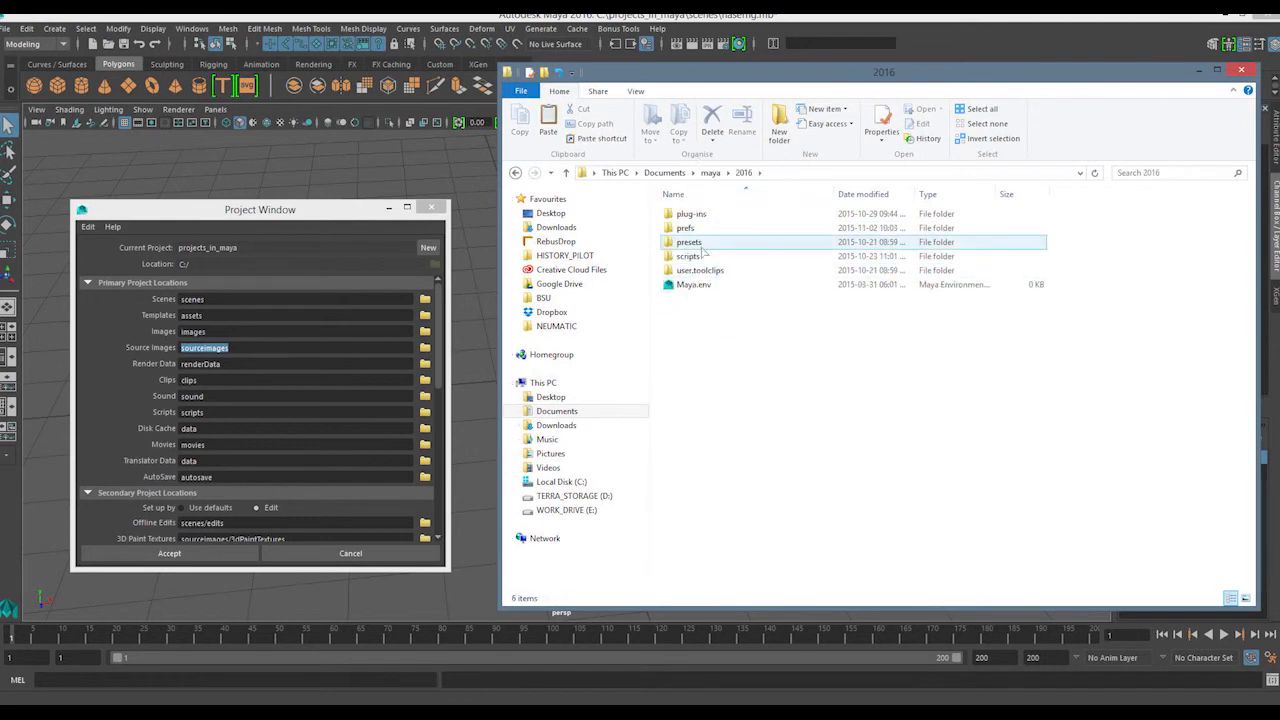
double_click(697, 257)
left_click_drag(721, 304, 677, 204)
left_click(743, 315)
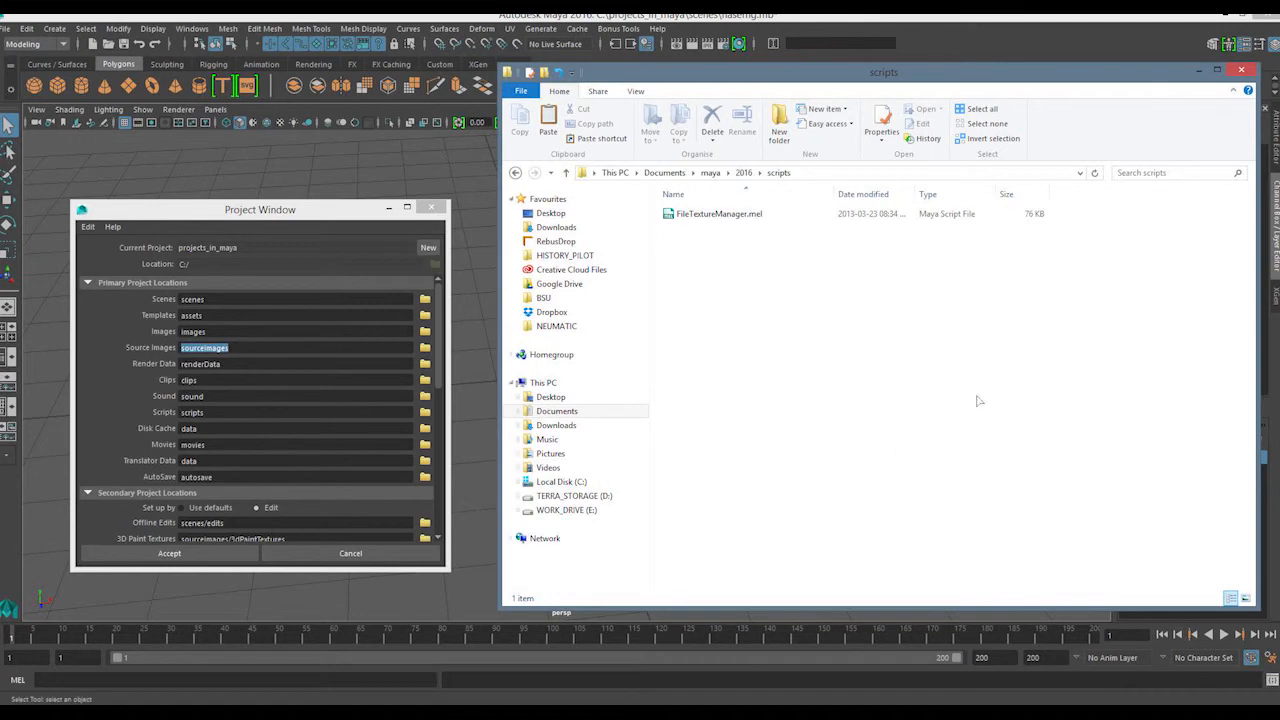
Try to run the FileTextureManager.mel script by name from Maya's MEL command line
left_click(722, 214)
left_click(729, 452)
left_click_drag(692, 341, 786, 176)
left_click(744, 436)
left_click(160, 680)
type("FileTextureManage")
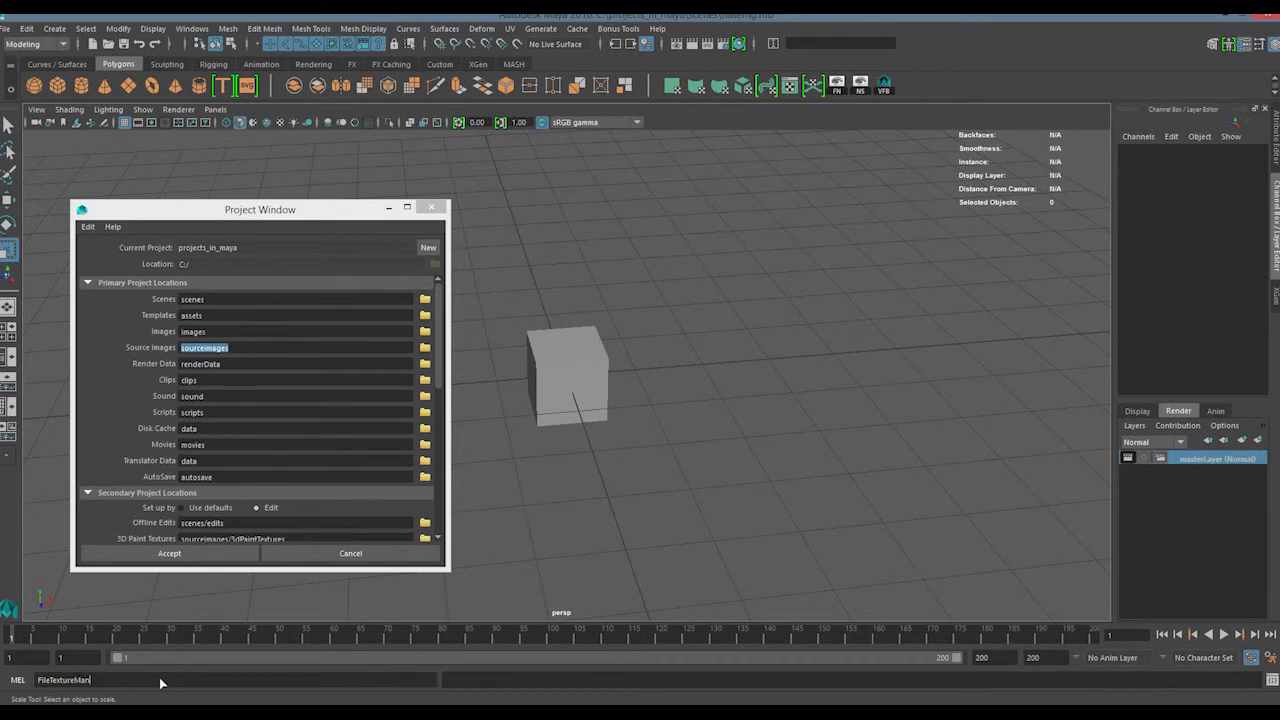
type(".mel")
key("Return")
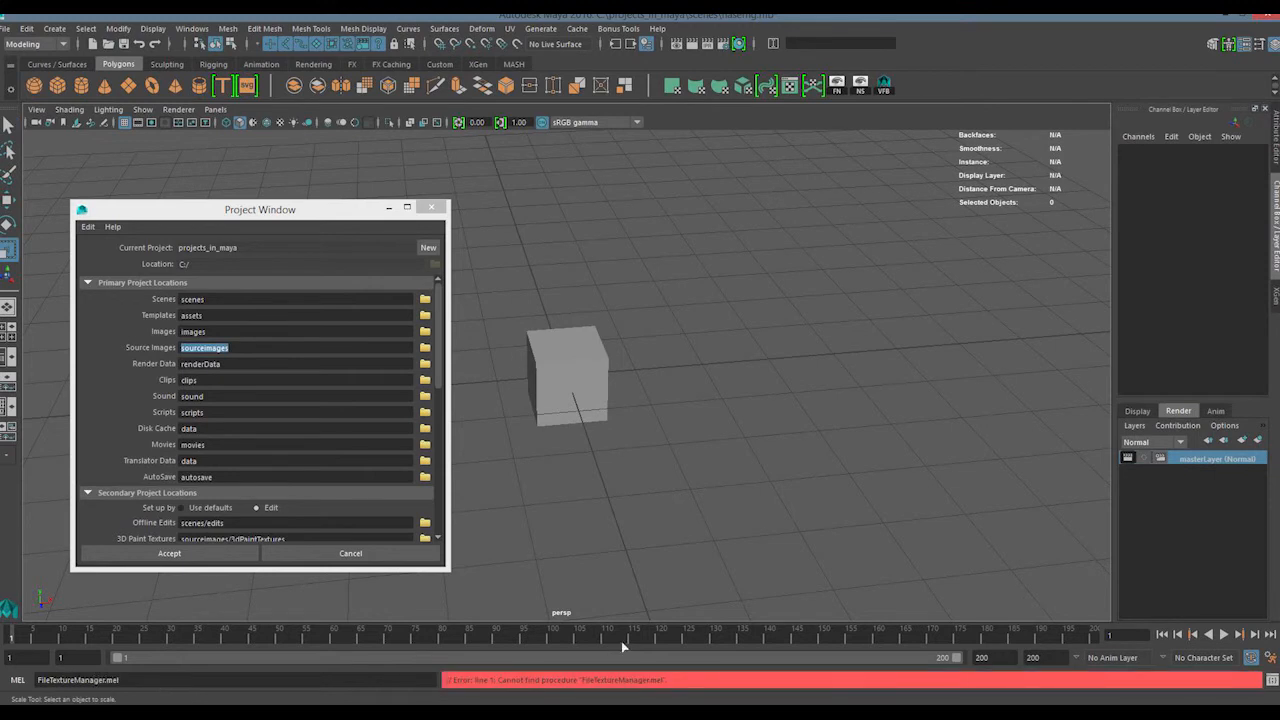
Highlight the procedure error in the command response line and clear FileTextureManager.mel from the MEL command line
left_click_drag(694, 688, 590, 683)
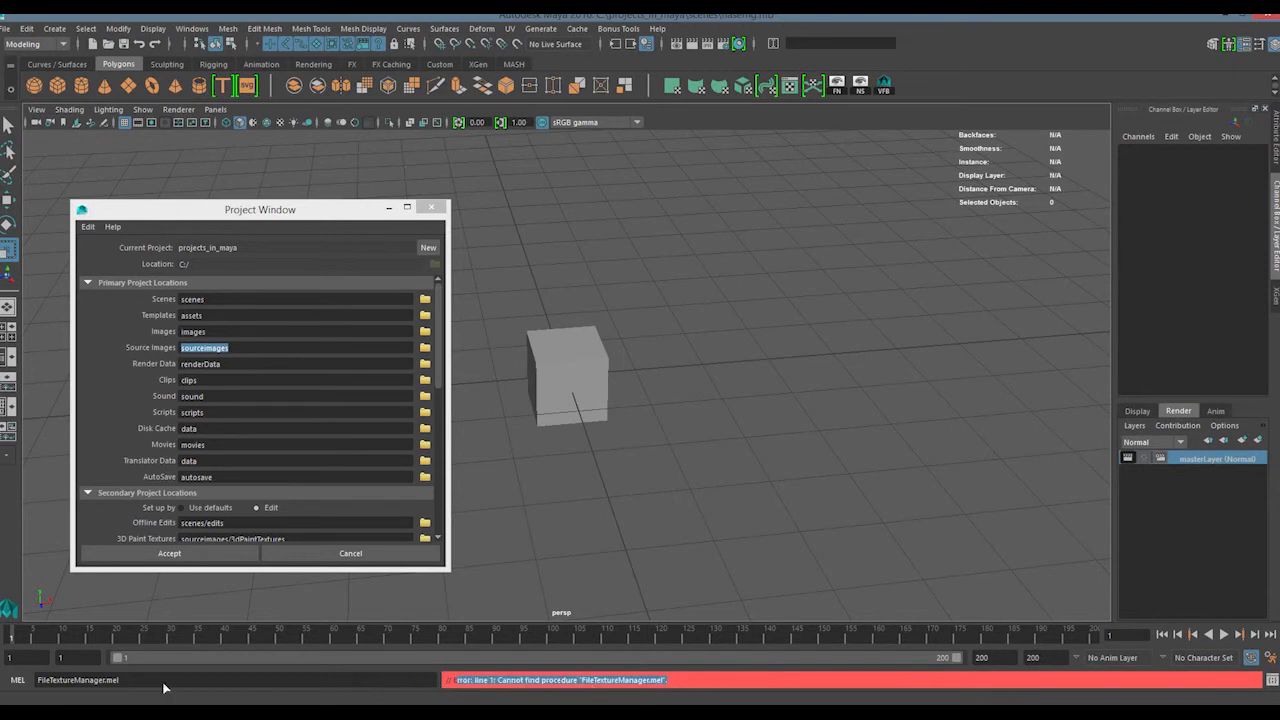
left_click_drag(163, 686, 37, 684)
key("BackSpace")
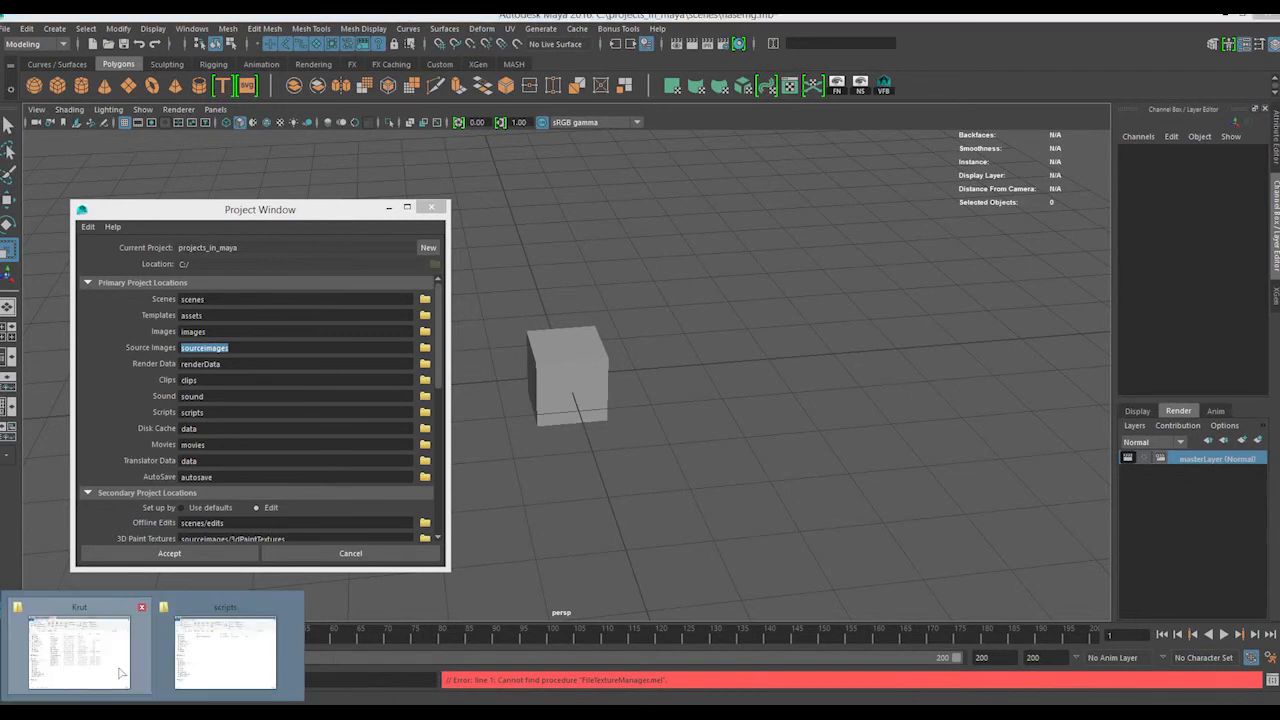
Switch to File Explorer and go back from the Maya 2016 user scripts folder to the scripts folder in projects_in_maya
left_click(210, 650)
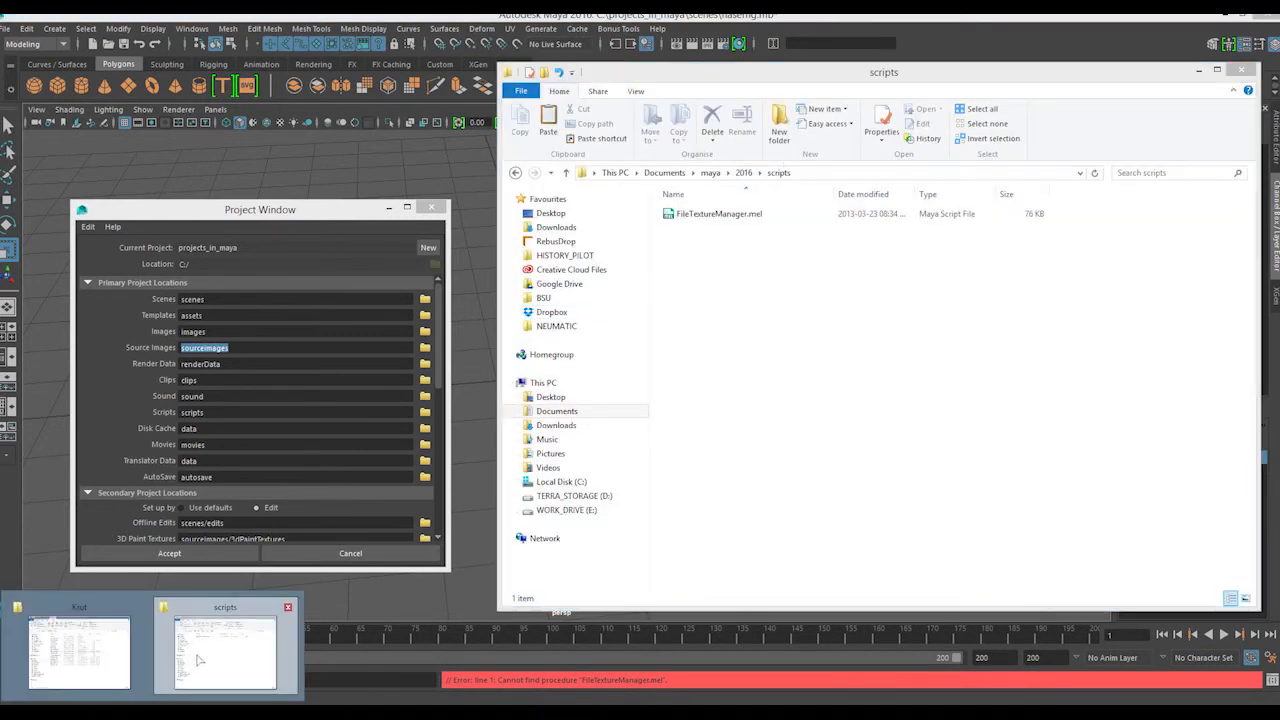
left_click(515, 173)
left_click(515, 173)
left_click(515, 173)
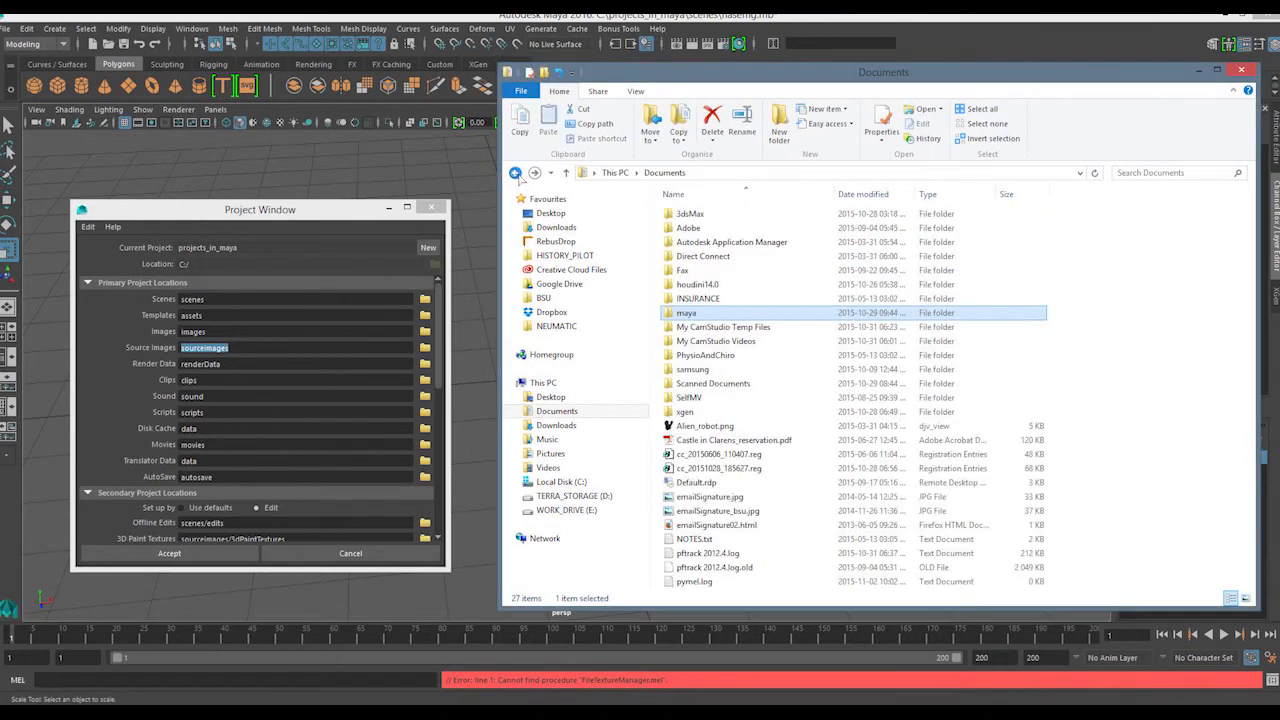
left_click(515, 173)
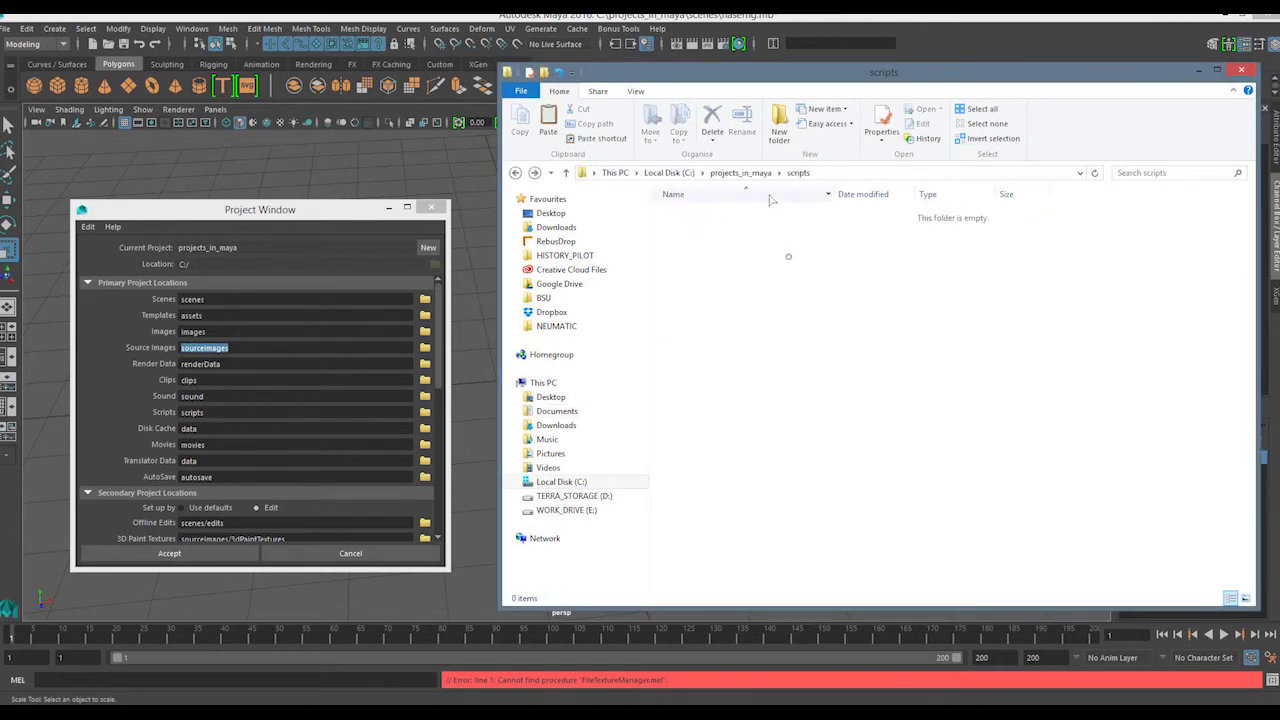
Go up to the projects_in_maya folder and look inside its sound subfolder
left_click(740, 173)
double_click(688, 356)
left_click_drag(676, 470, 911, 257)
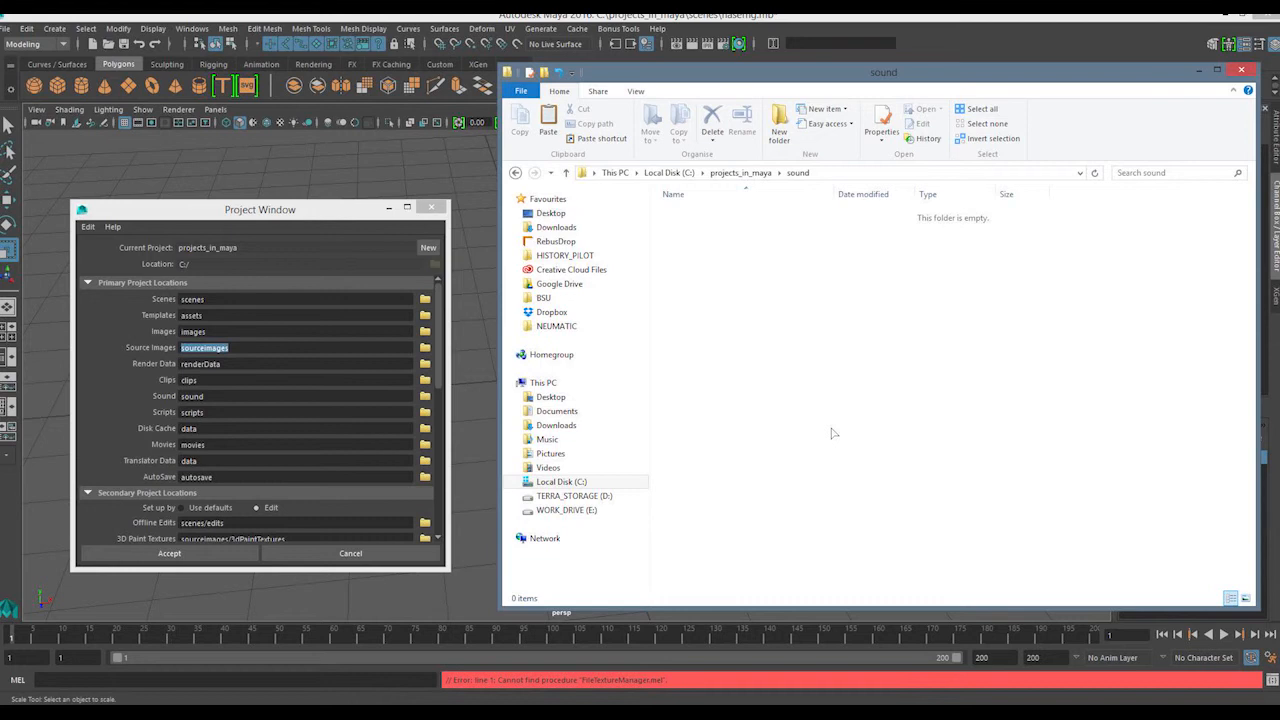
mouse_move(678, 301)
left_mouse_down()
mouse_move(722, 184)
mouse_move(756, 198)
left_mouse_up()
Switch to Maya, examine the image formats offered for file output in the Render Settings, and close the window
left_click(731, 46)
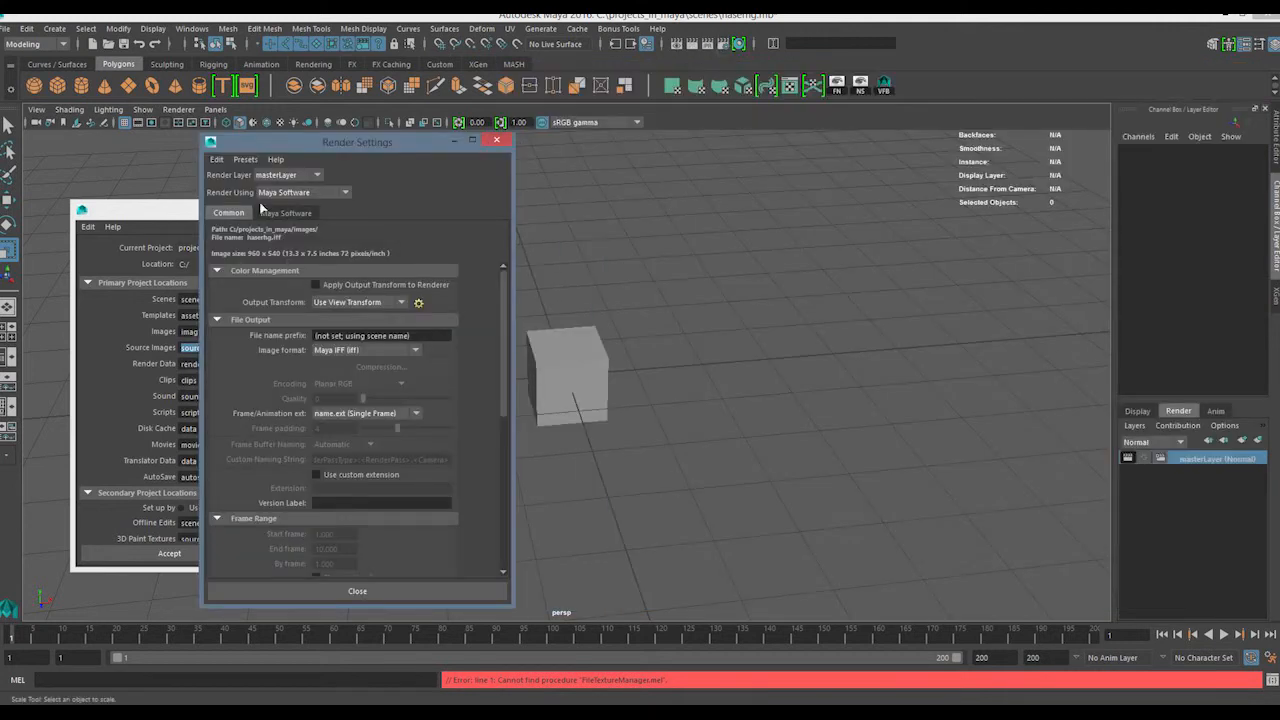
left_click(376, 352)
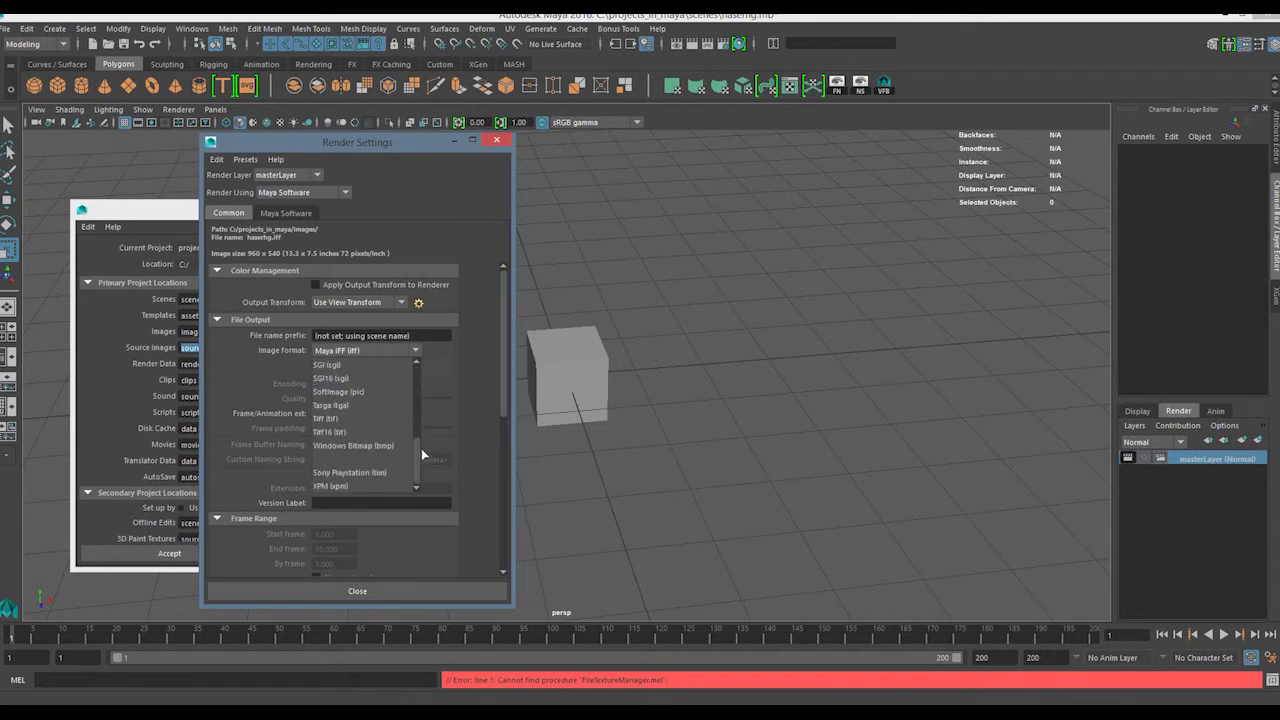
left_click(480, 269)
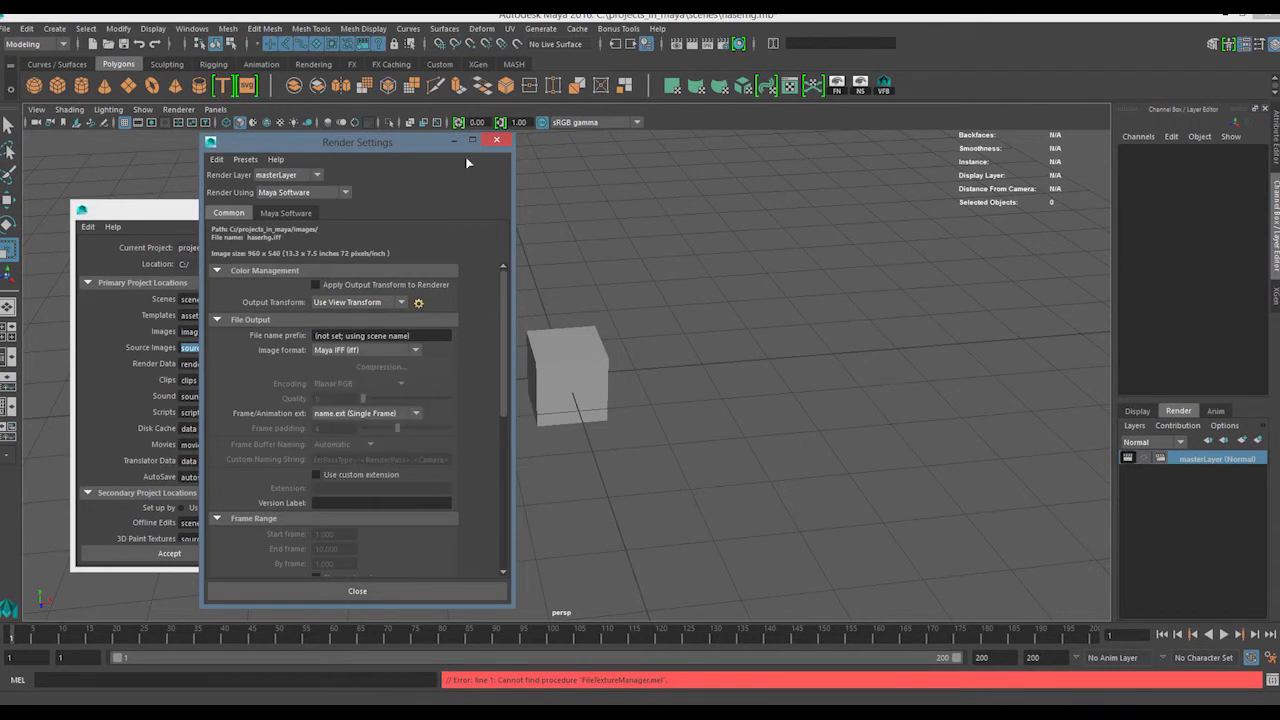
left_click_drag(410, 146, 437, 142)
left_click(416, 345)
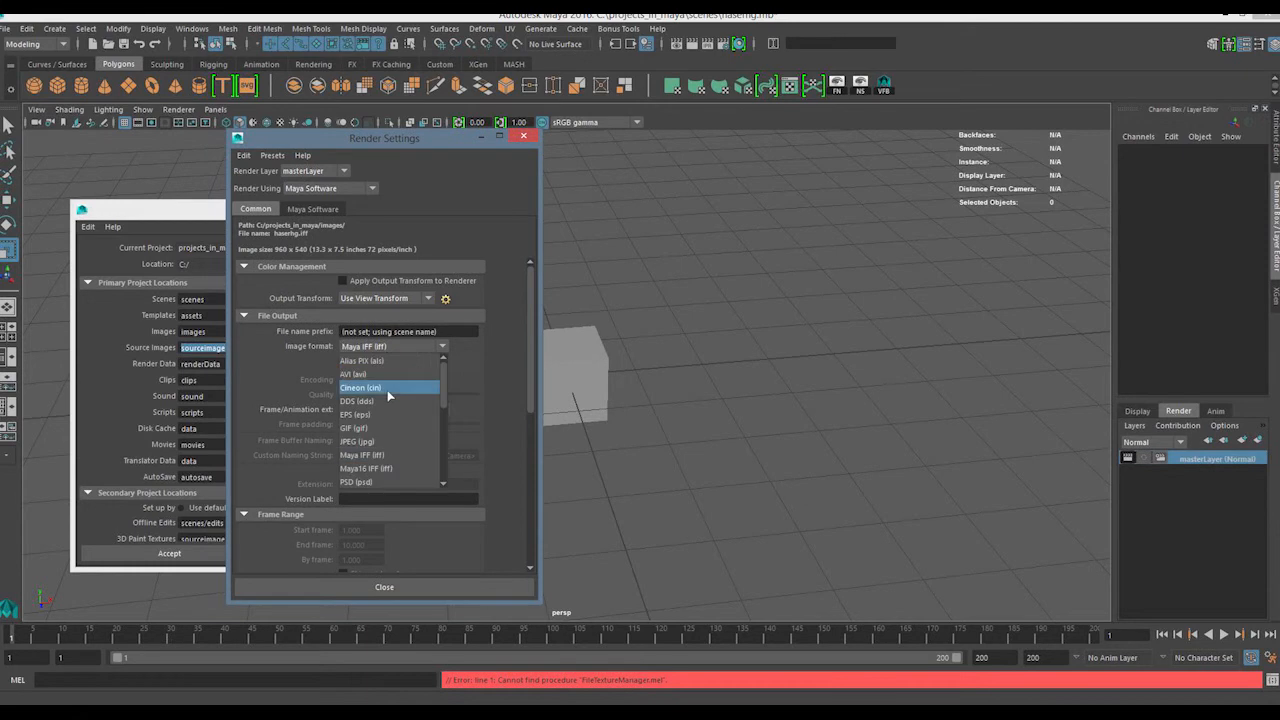
left_click(512, 342)
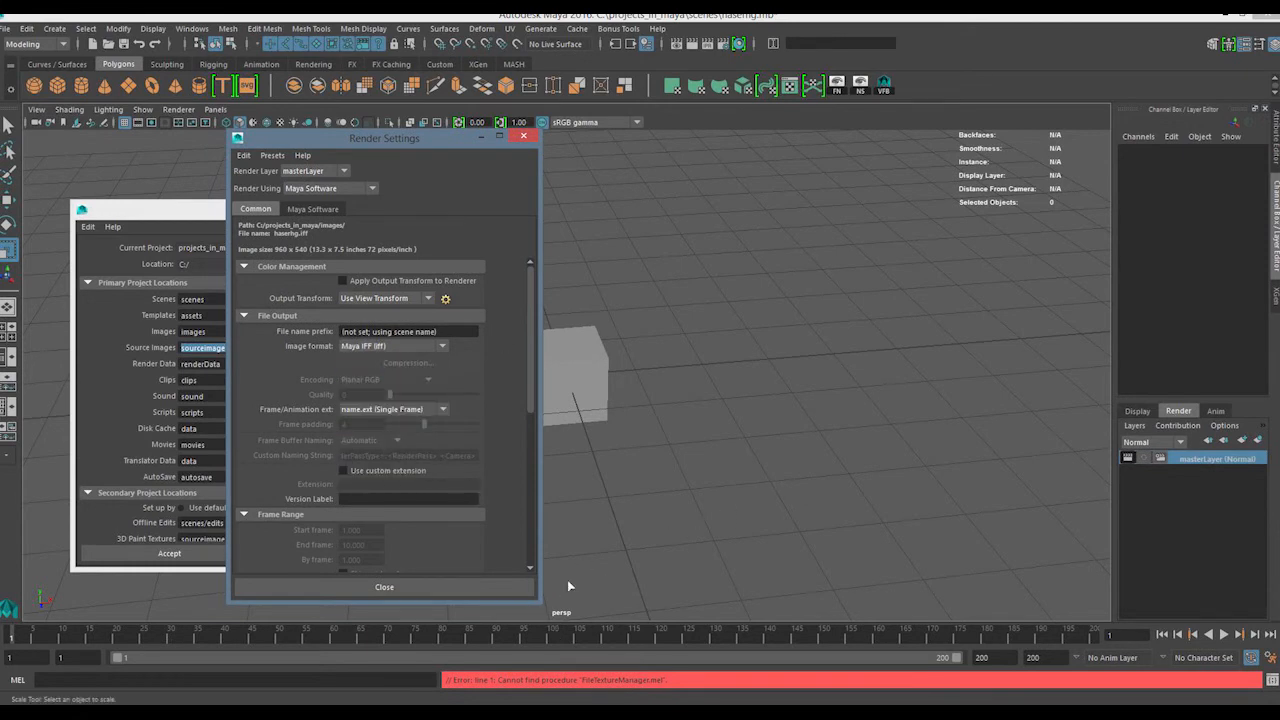
left_click(430, 346)
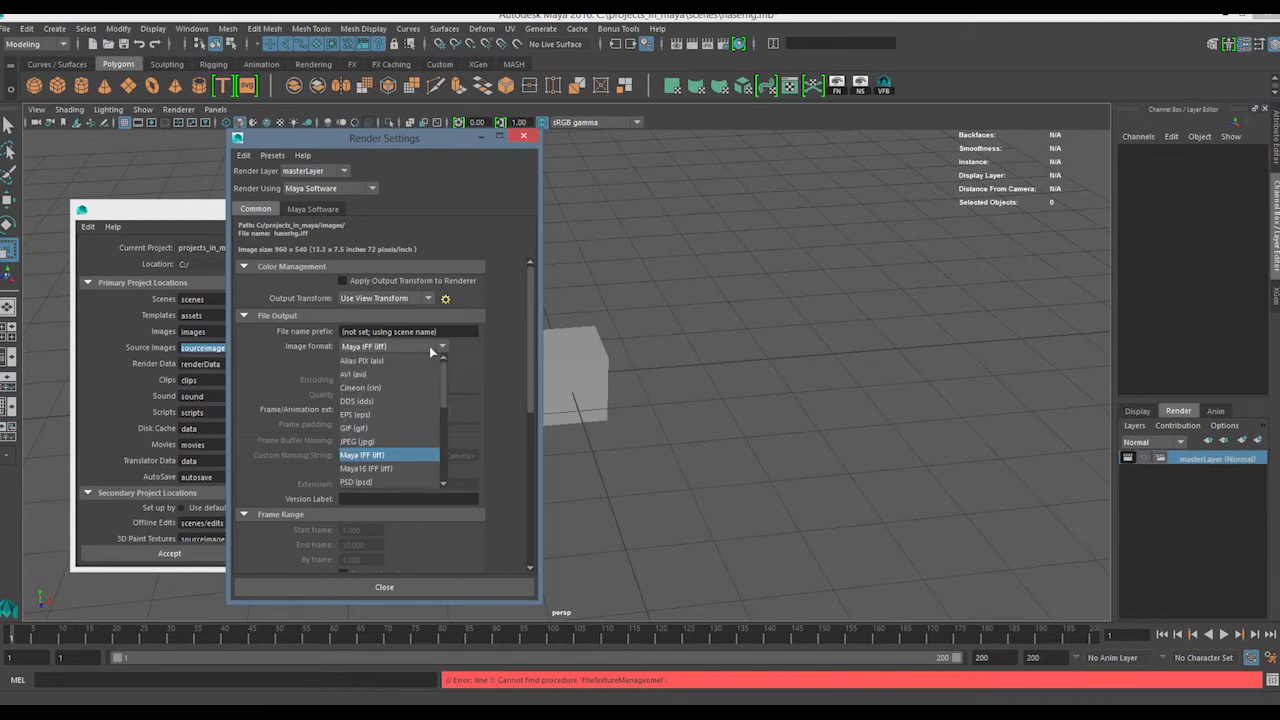
left_click(506, 360)
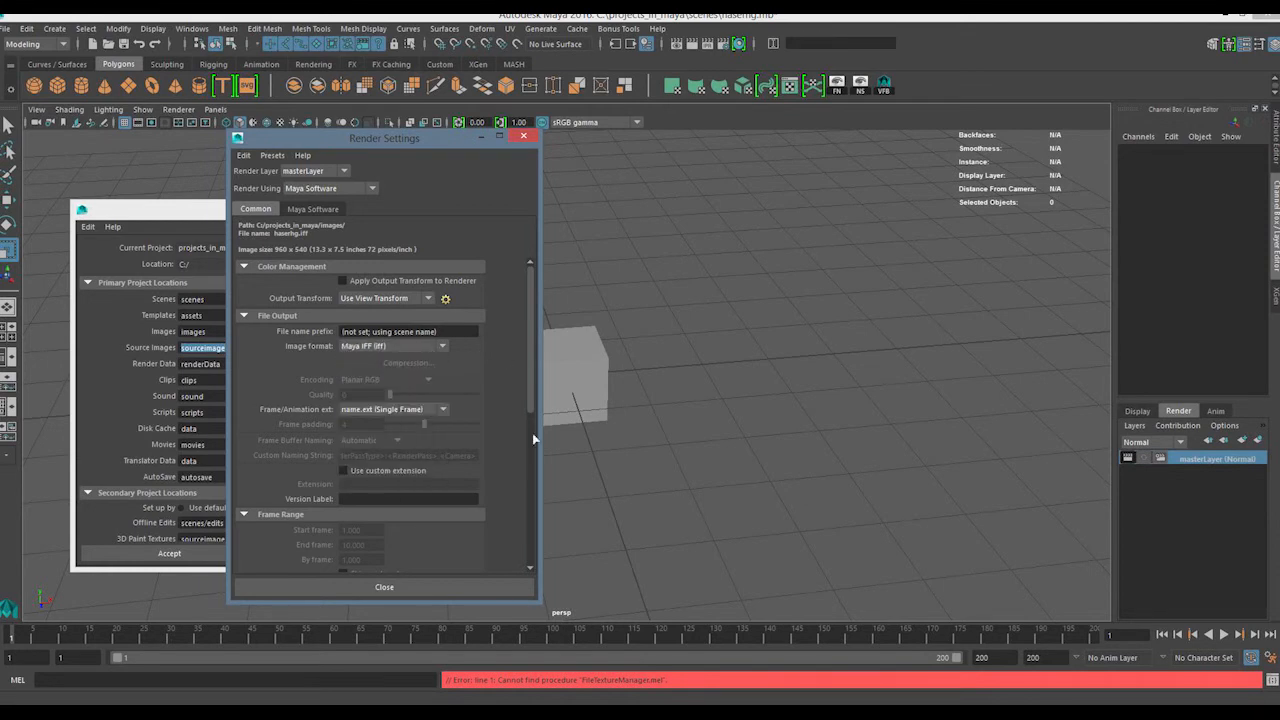
left_click(523, 136)
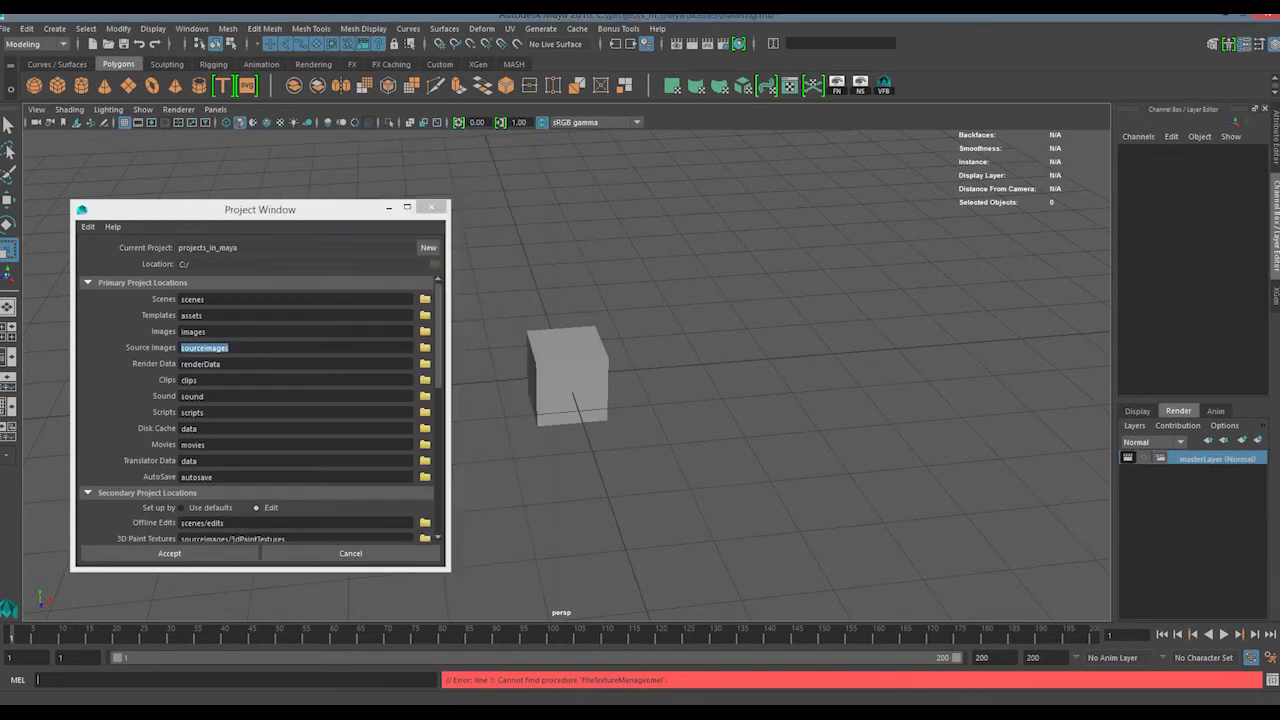
Switch to File Explorer, return to projects_in_maya from the sound folder, and look inside the sourceimages subfolder
left_click(225, 640)
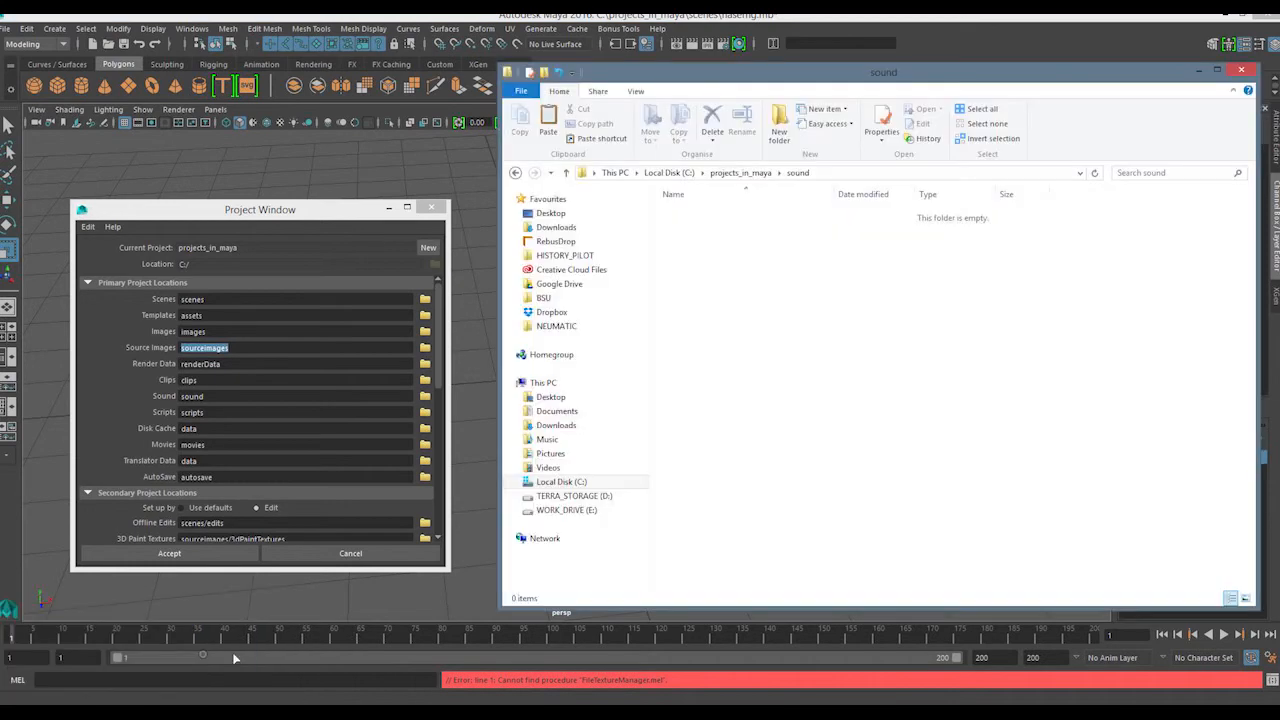
left_click(740, 172)
double_click(700, 373)
left_click_drag(713, 487, 920, 160)
left_click(805, 441)
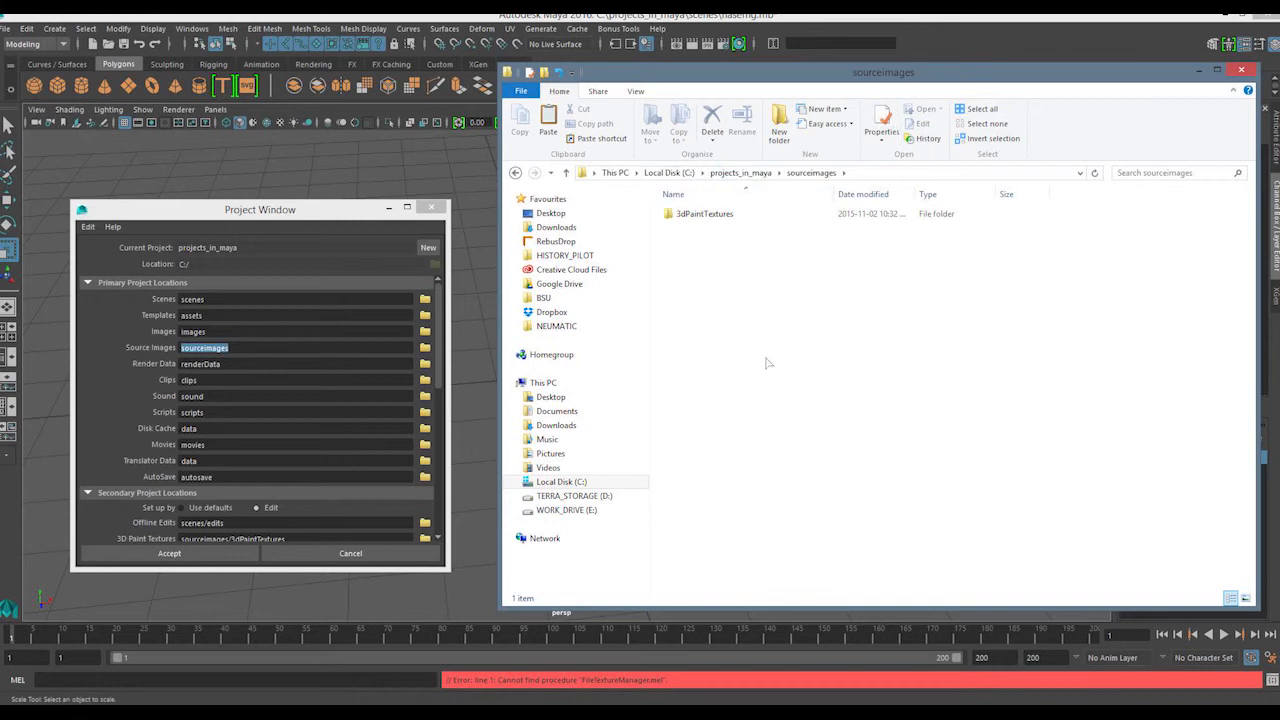
left_click_drag(707, 471, 892, 202)
left_click(710, 444)
left_click_drag(661, 355, 722, 216)
left_click(697, 407)
left_click_drag(1014, 437, 667, 235)
left_click(712, 217)
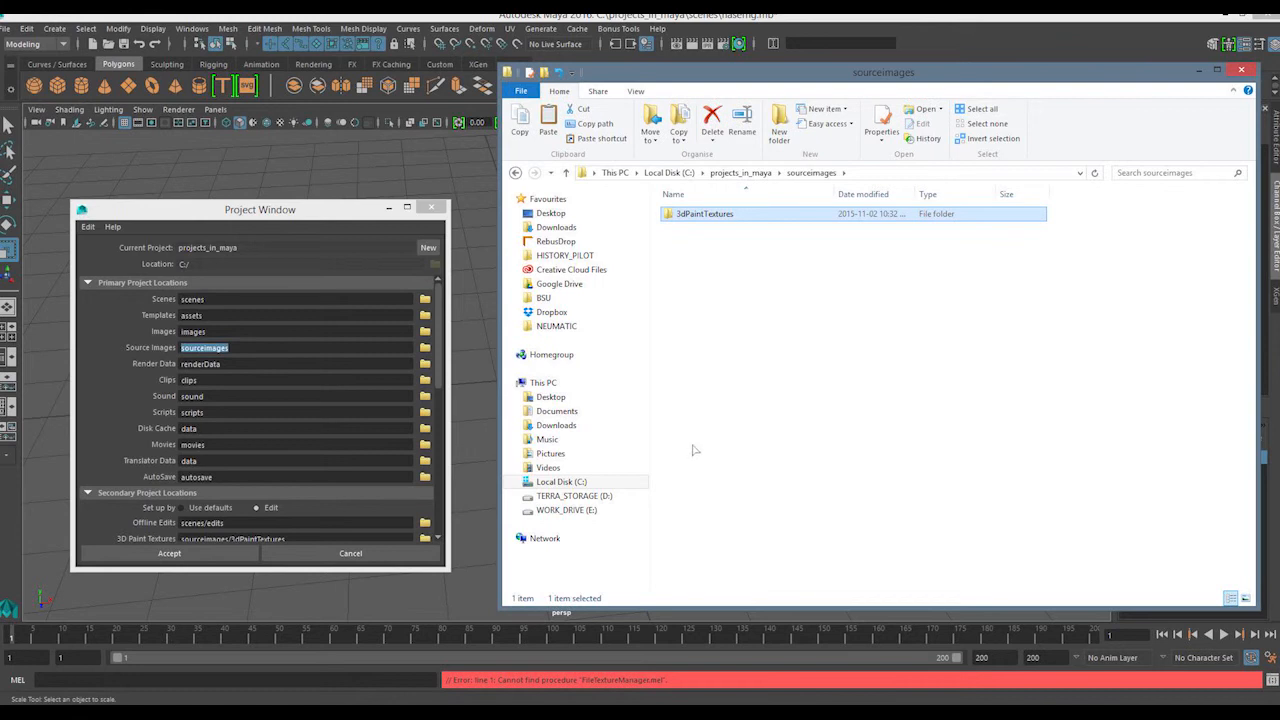
mouse_move(716, 487)
left_mouse_down()
mouse_move(753, 299)
mouse_move(741, 226)
mouse_move(723, 206)
left_mouse_up()
left_click(718, 364)
left_click_drag(703, 430, 797, 237)
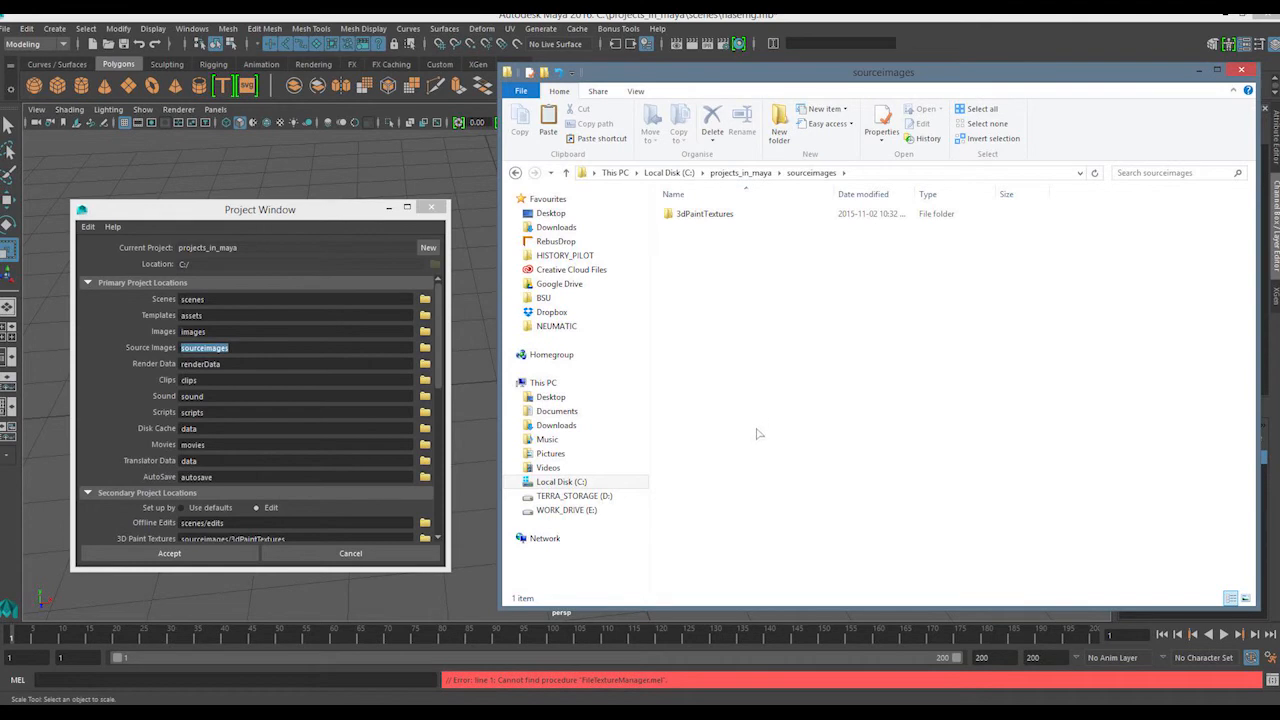
Look inside the 3dPaintTextures subfolder and return to sourceimages
left_click(726, 221)
left_click_drag(715, 425, 760, 217)
left_click(747, 327)
double_click(722, 218)
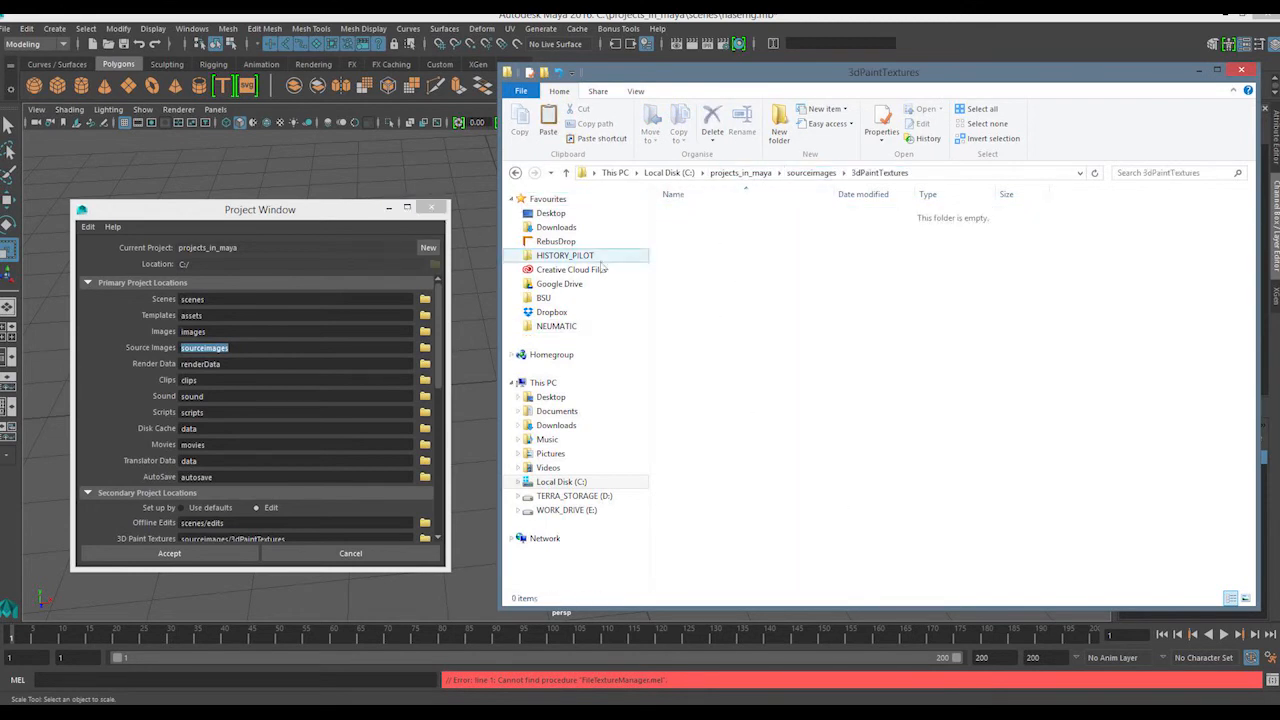
left_click(812, 174)
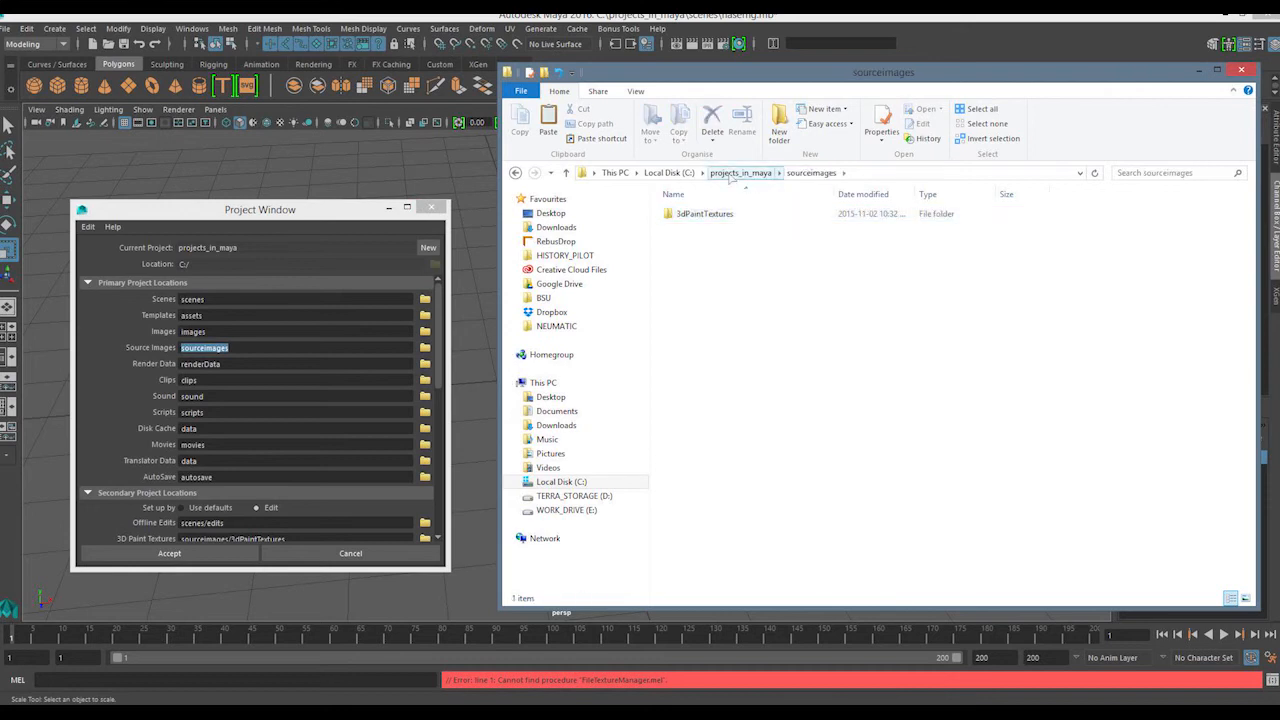
Switch to Maya's Project Window and examine the secondary, translator and custom data locations, including the alembicCache location
left_click_drag(438, 355, 457, 538)
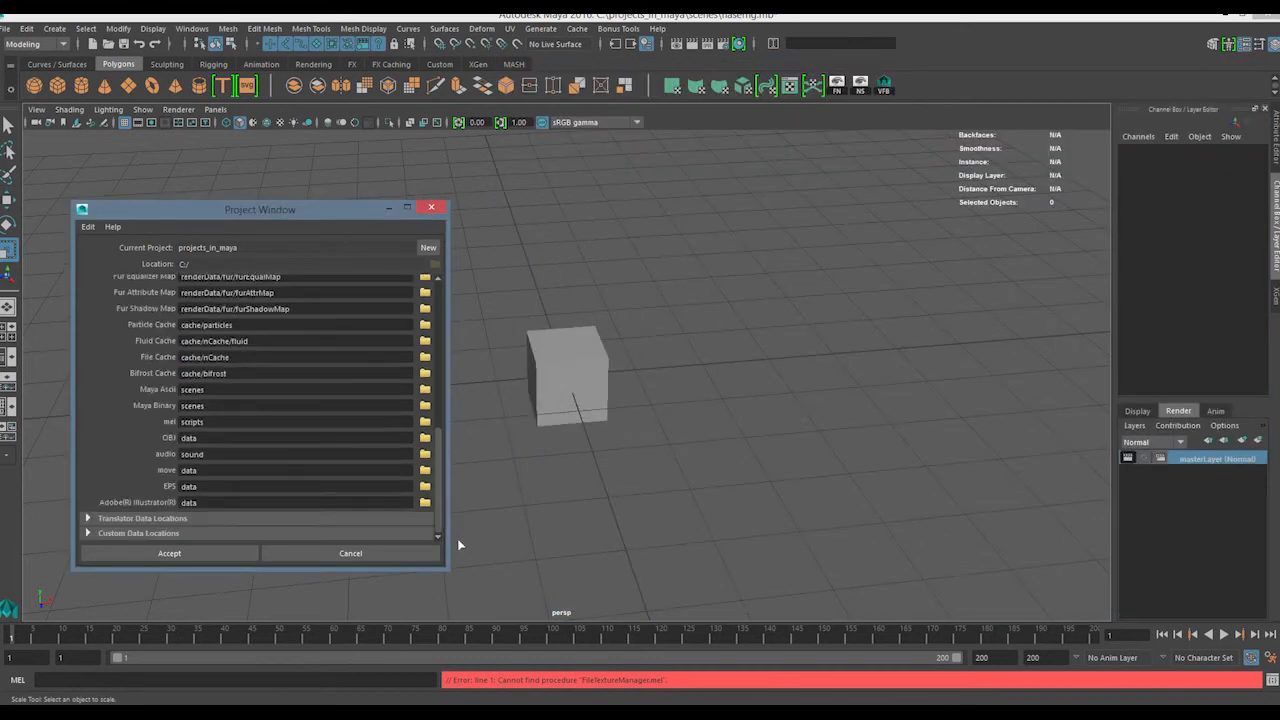
left_click(314, 521)
left_click_drag(438, 420, 441, 524)
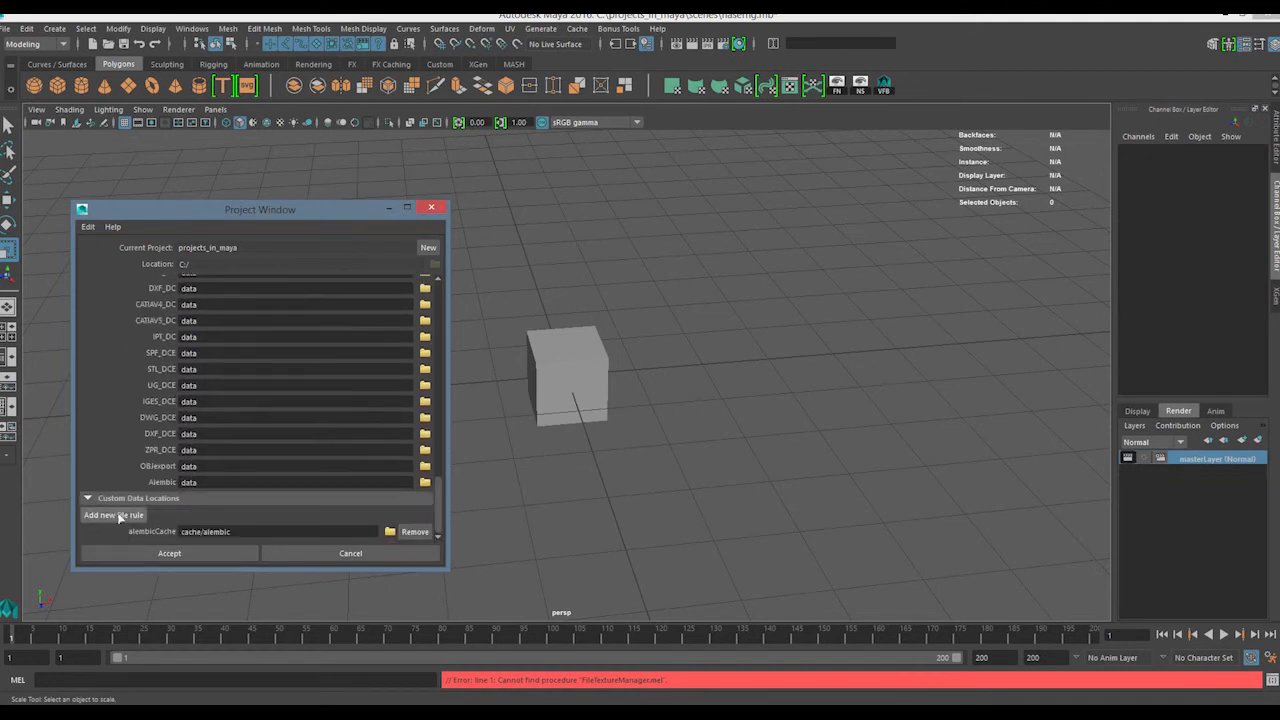
left_click_drag(292, 535, 172, 548)
Remove the alembicCache file rule from the custom data locations and close the Project Window without accepting the changes
left_click(415, 532)
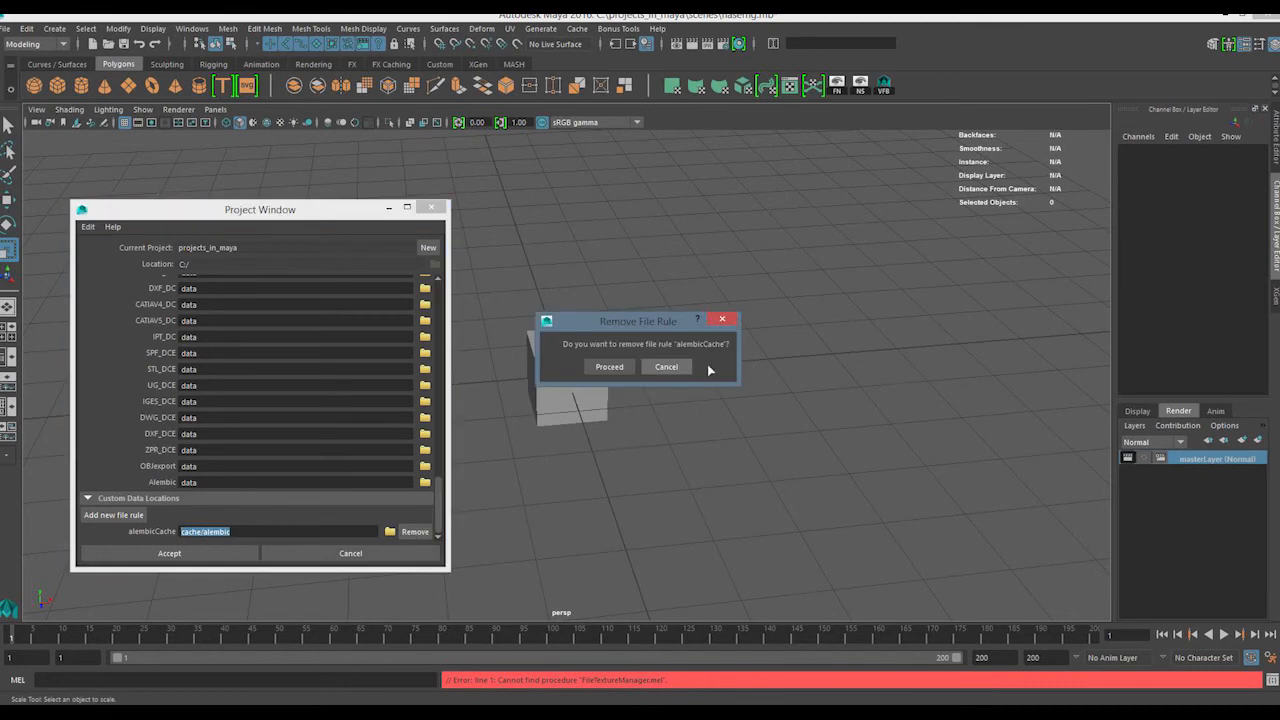
left_click(609, 366)
left_click(433, 208)
left_click_drag(640, 230, 386, 556)
left_click(592, 211)
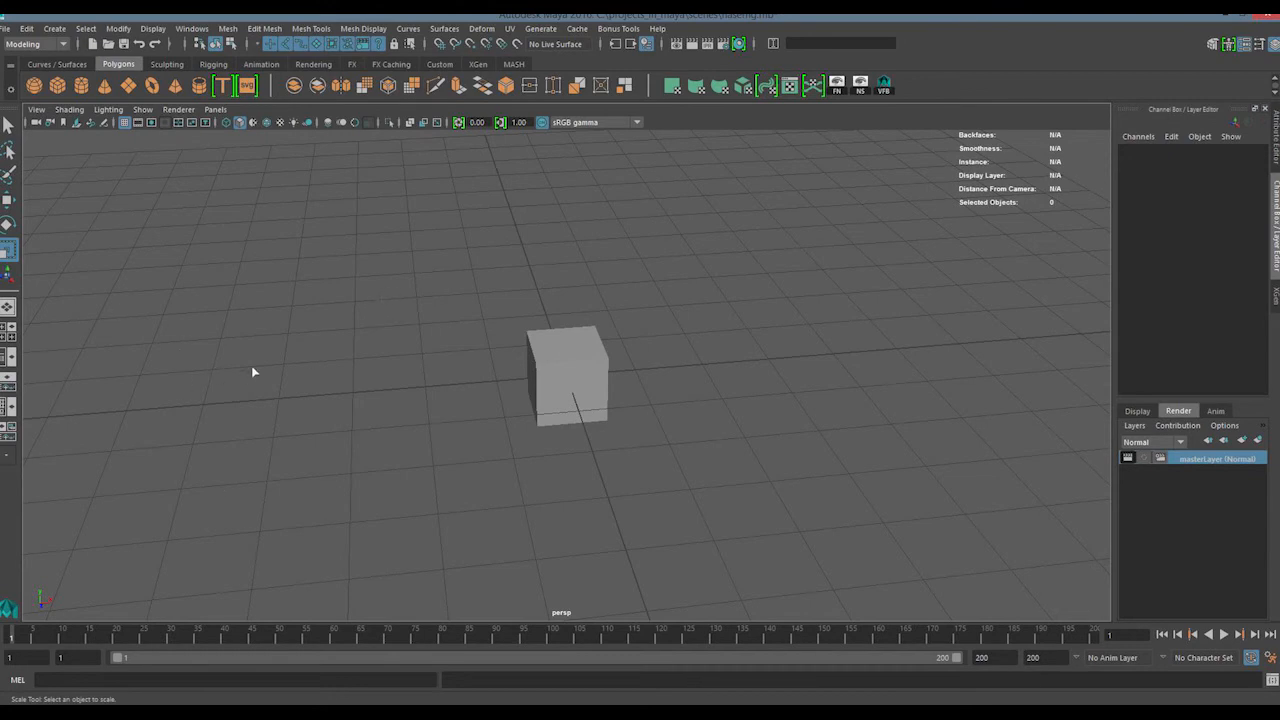
Open the Hypershade and create a Blinn material
left_click_drag(434, 268, 580, 400)
left_click(394, 460)
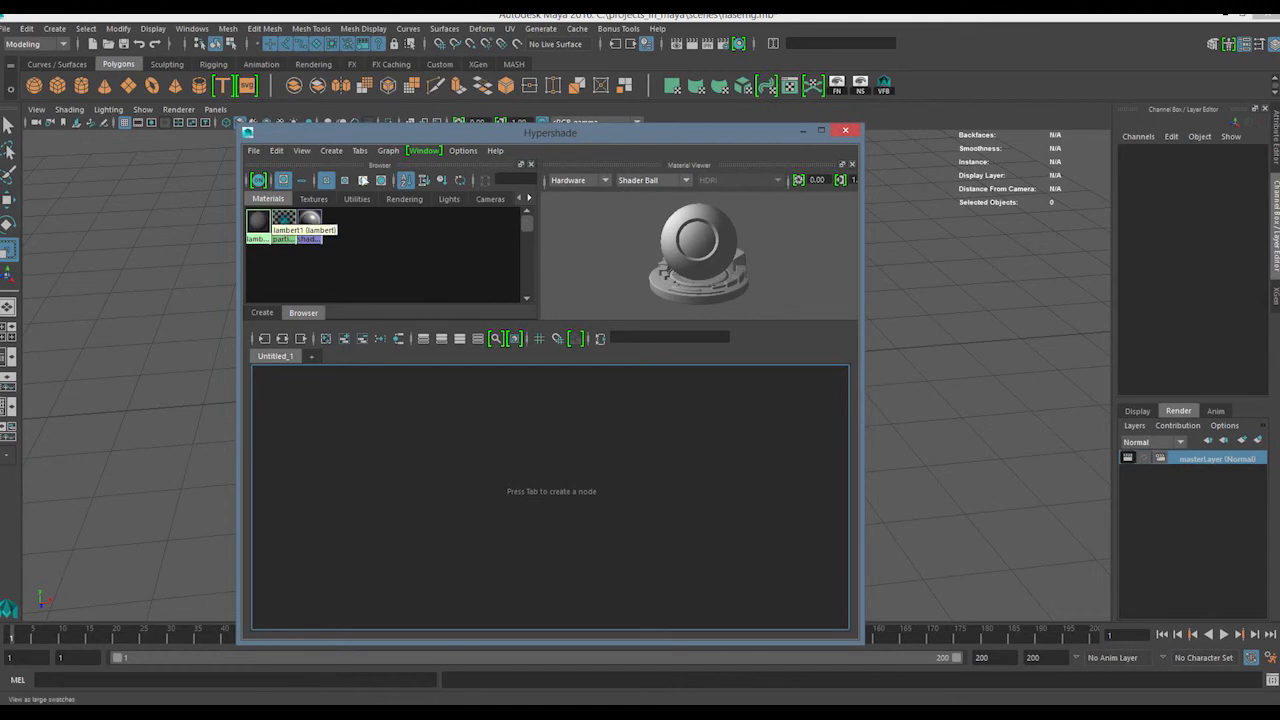
left_click(331, 150)
mouse_move(381, 174)
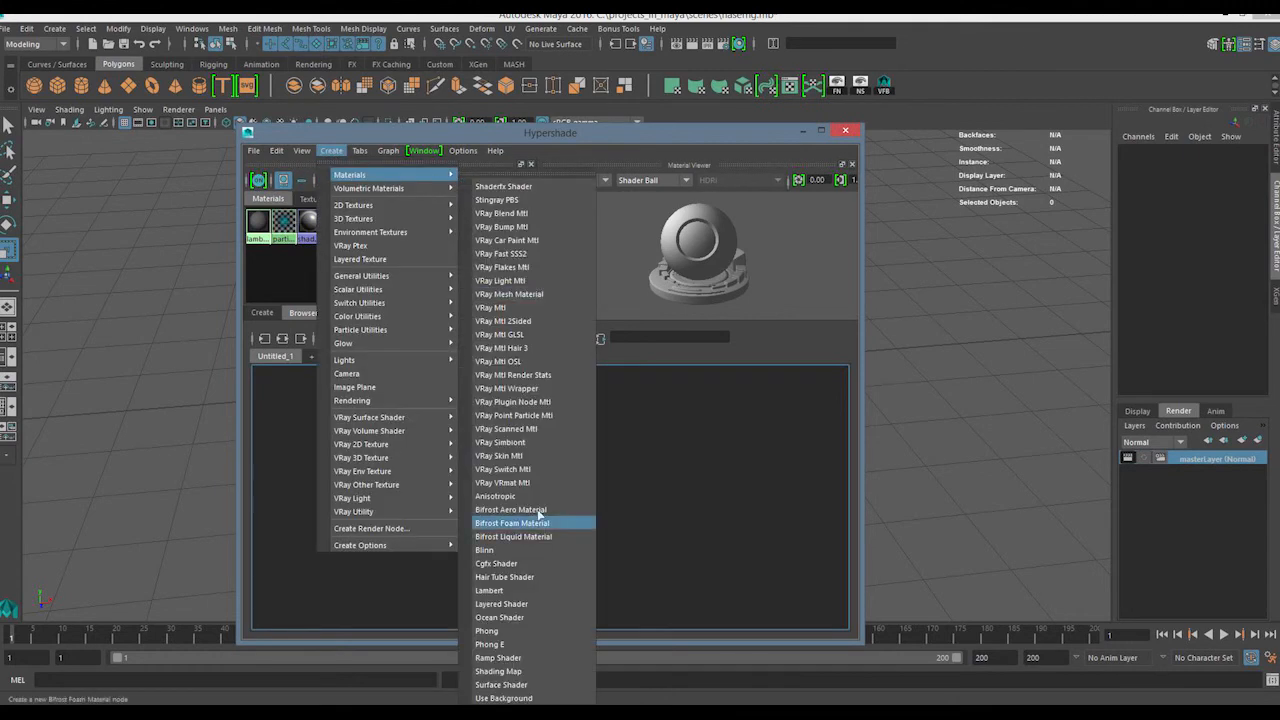
left_click(488, 550)
Add a file texture node to the graph and connect its Out Color to the Blinn material's Color
key("Tab")
type("file")
left_click(457, 553)
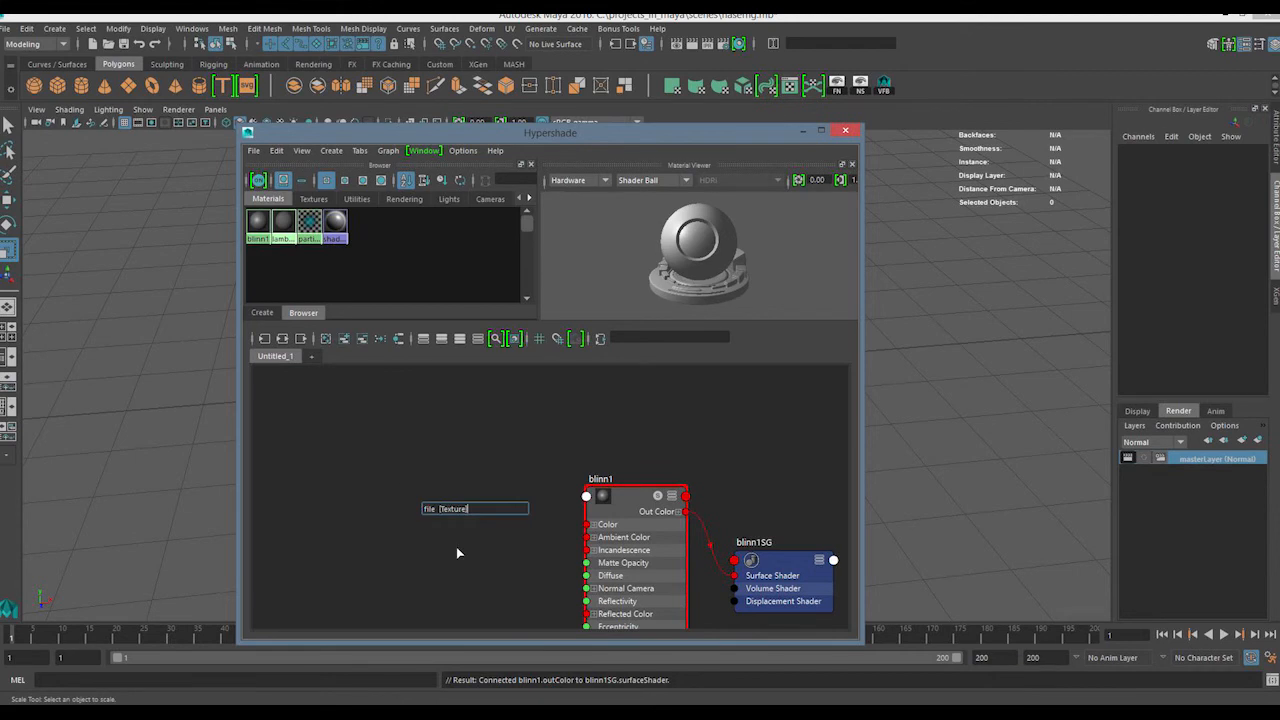
left_click_drag(468, 434, 412, 452)
left_click_drag(541, 403, 409, 508)
left_click_drag(466, 477, 600, 510)
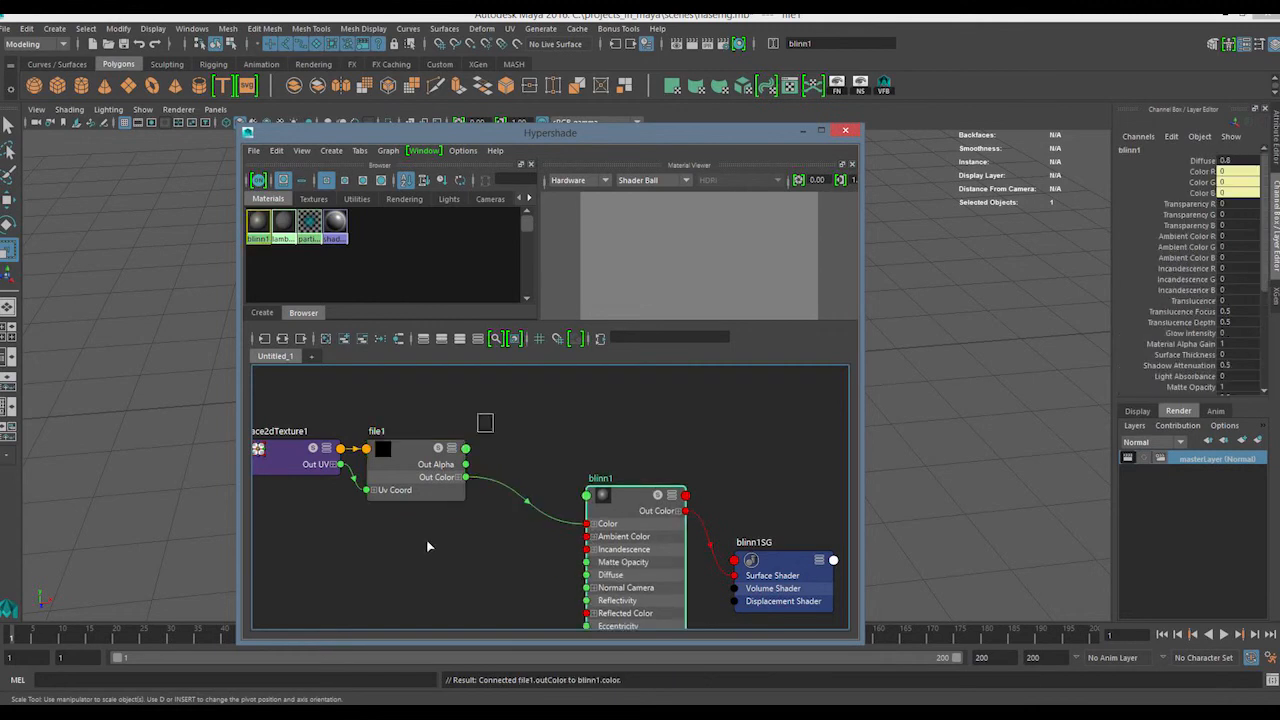
Load Concrete_8_by_frozenstocks.jpg from E:\TEXTURES\concrete as the image of the file1 texture node
double_click(438, 470)
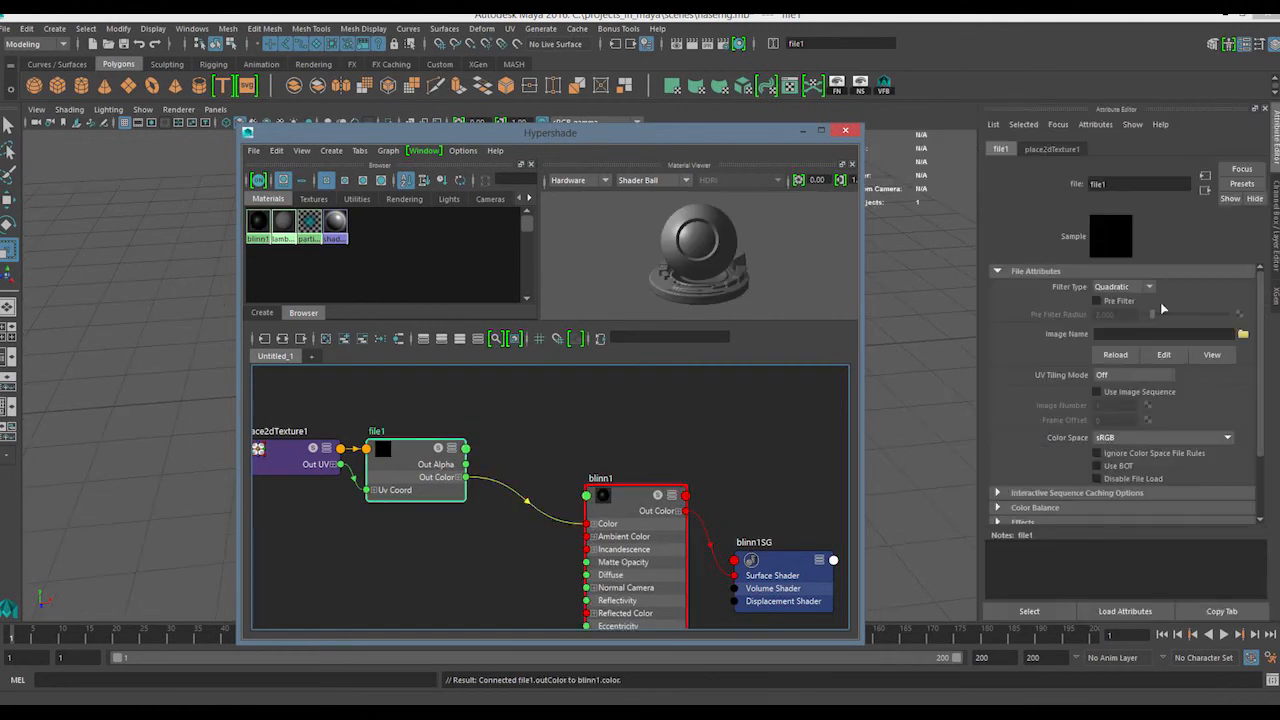
left_click(1243, 334)
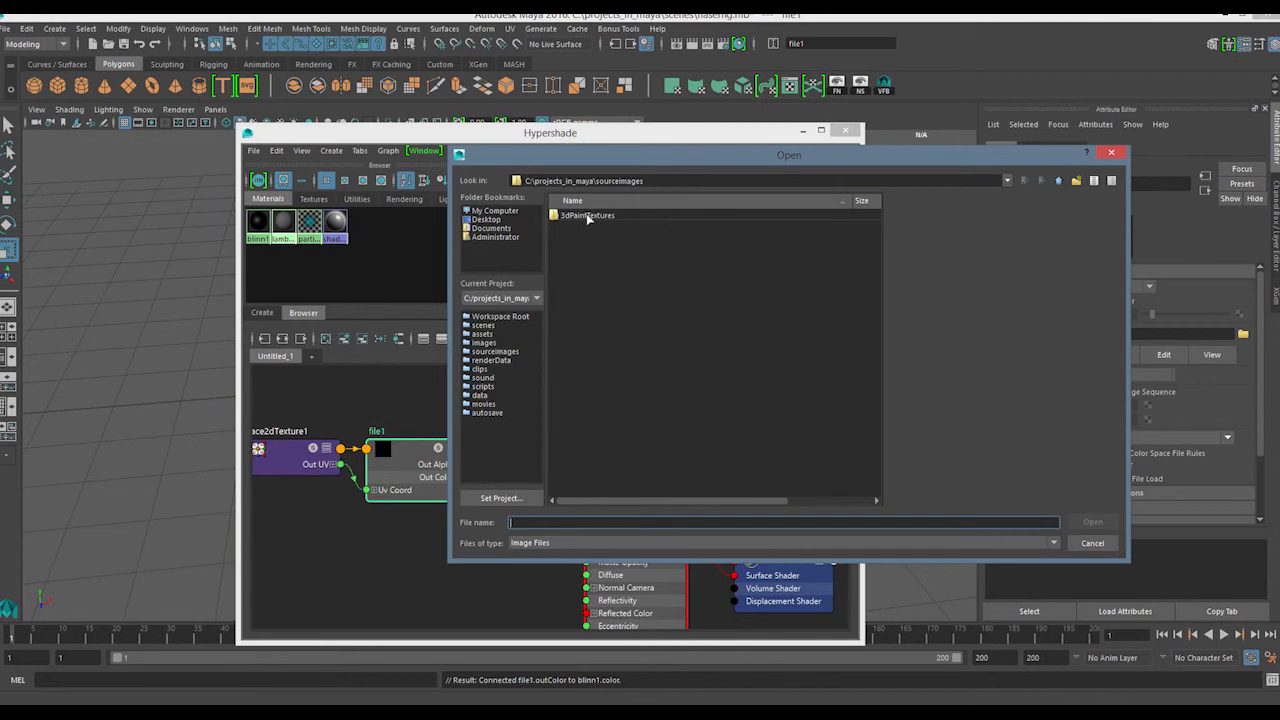
left_click(494, 219)
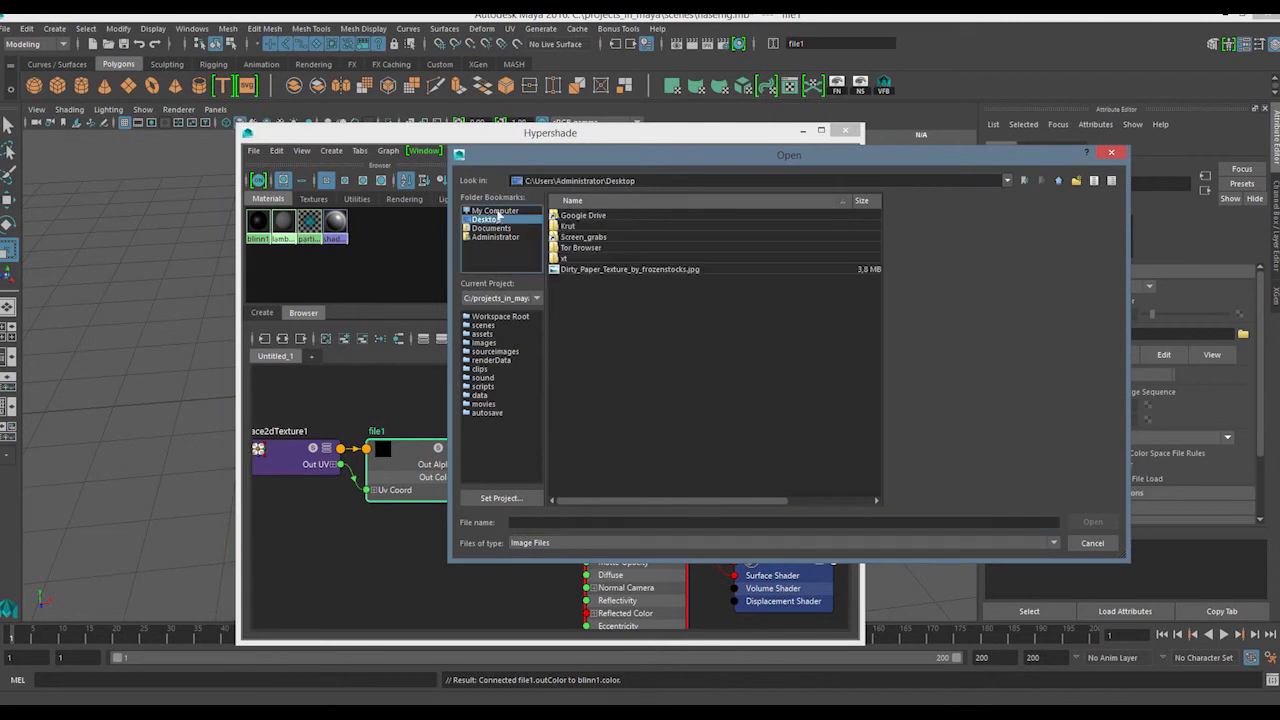
left_click(496, 211)
double_click(577, 239)
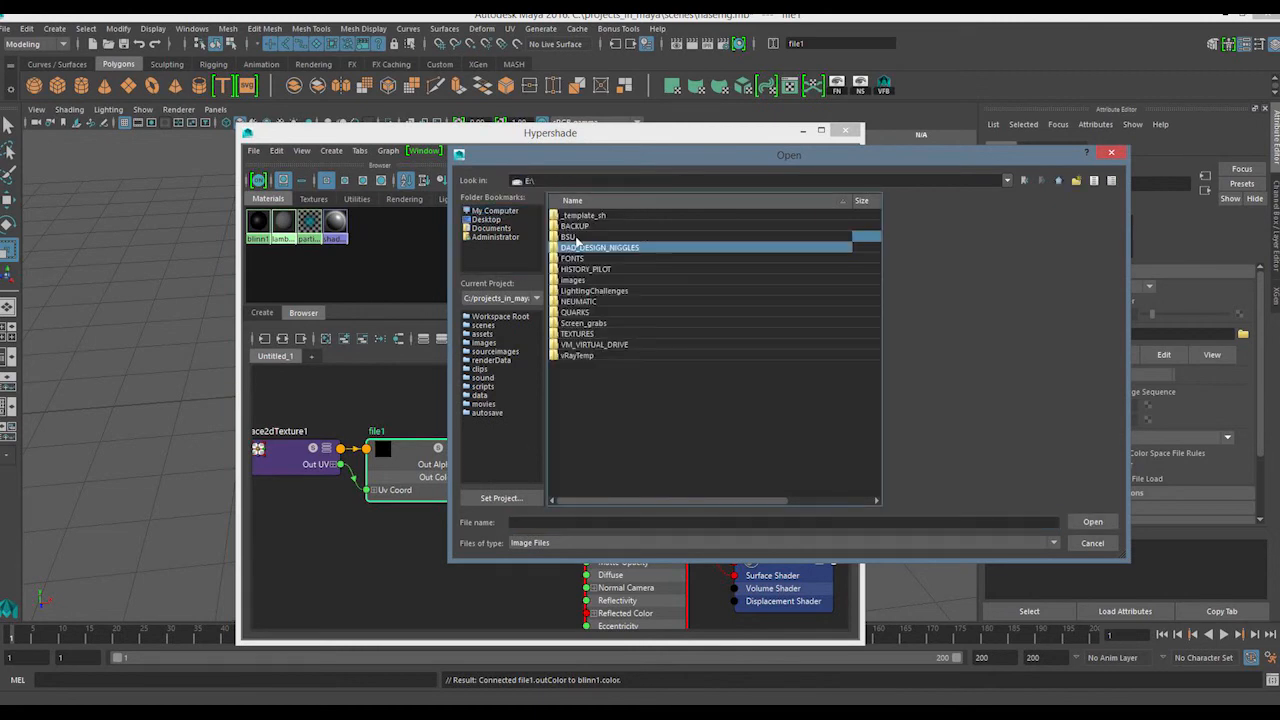
left_click(580, 336)
double_click(580, 336)
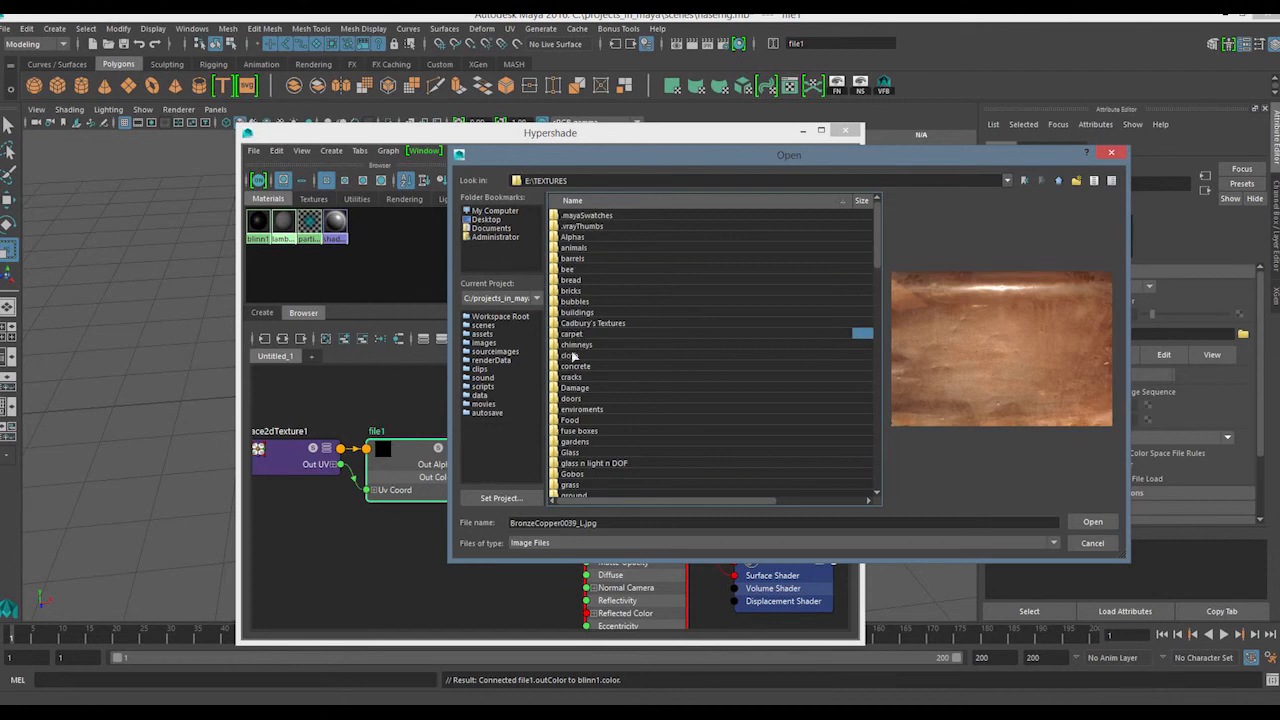
left_click(575, 367)
double_click(575, 367)
double_click(586, 274)
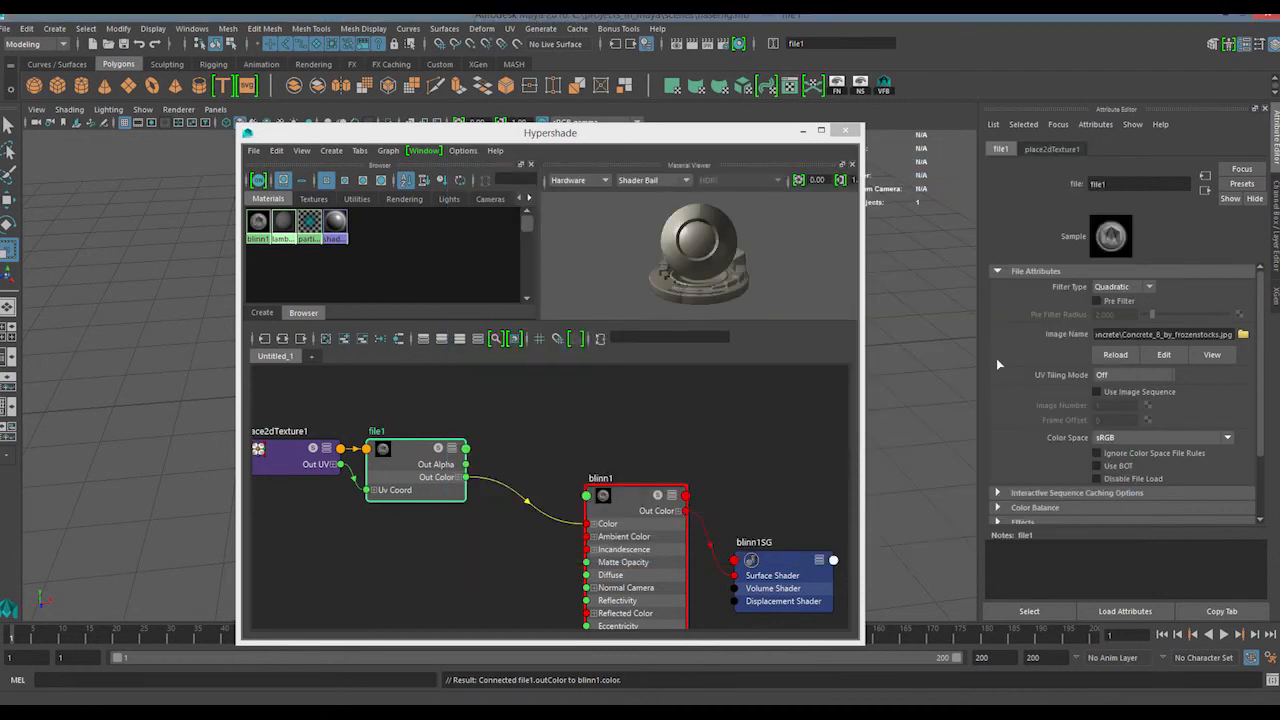
Widen the Attribute Editor, move the Hypershade aside and examine the full image path of the file1 node
left_click(1147, 337)
left_click_drag(984, 380, 867, 380)
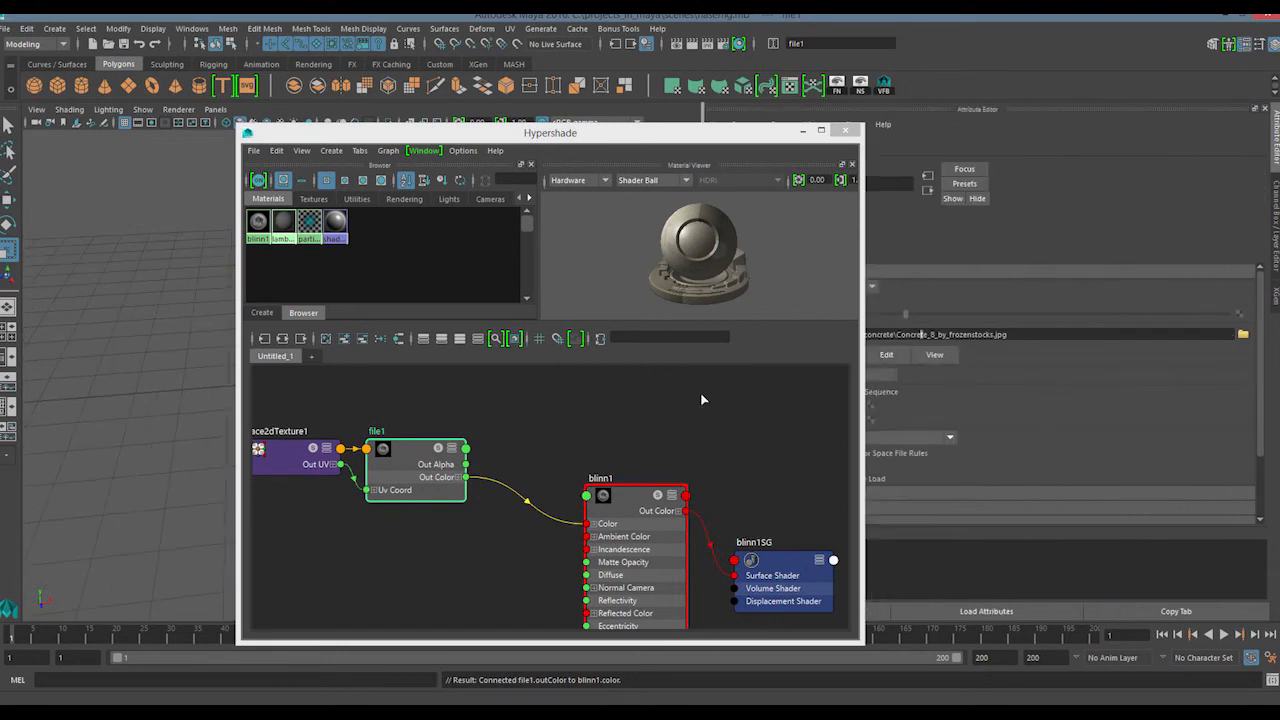
left_click_drag(751, 134, 592, 115)
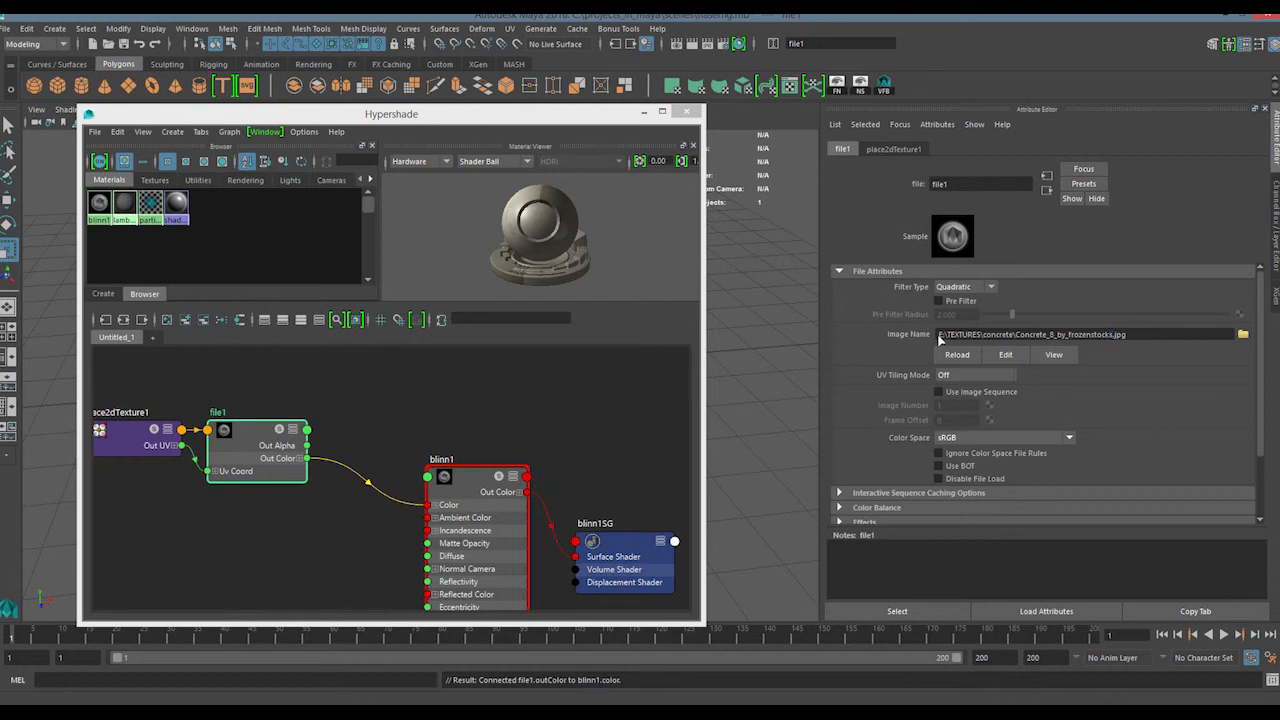
left_click_drag(939, 335, 1042, 337)
left_click_drag(1154, 340, 1017, 342)
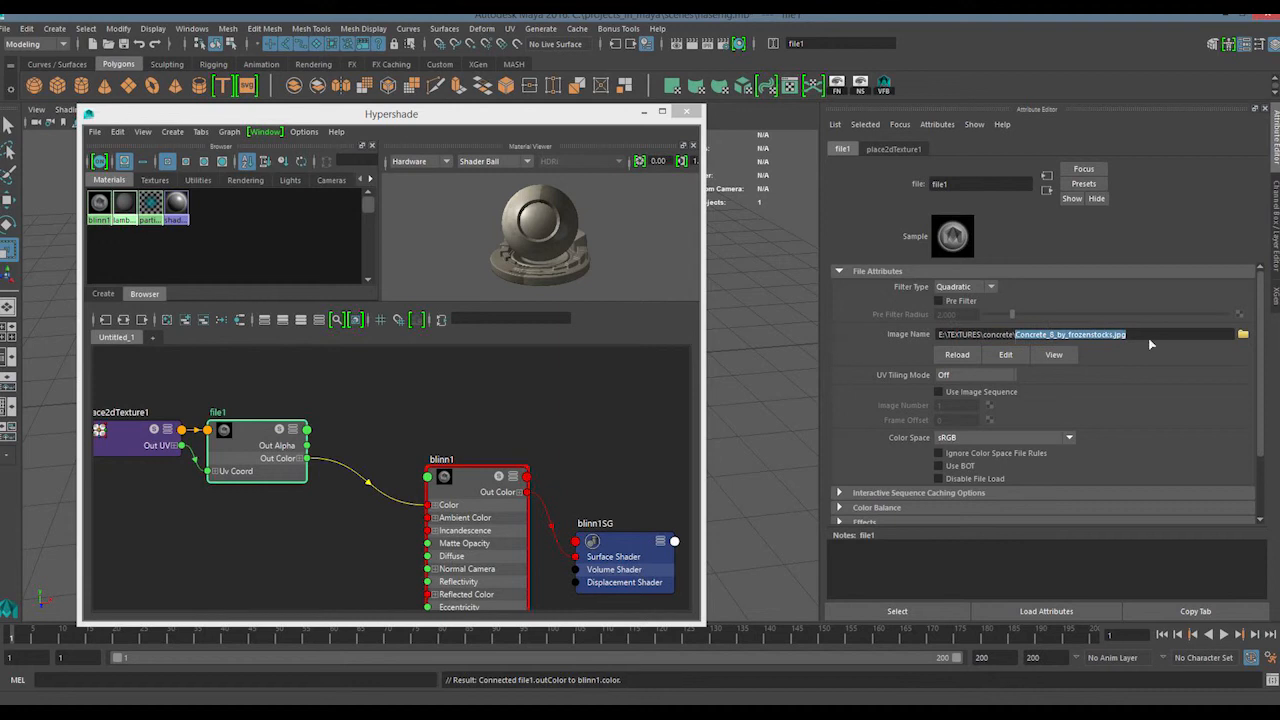
left_click(1149, 339)
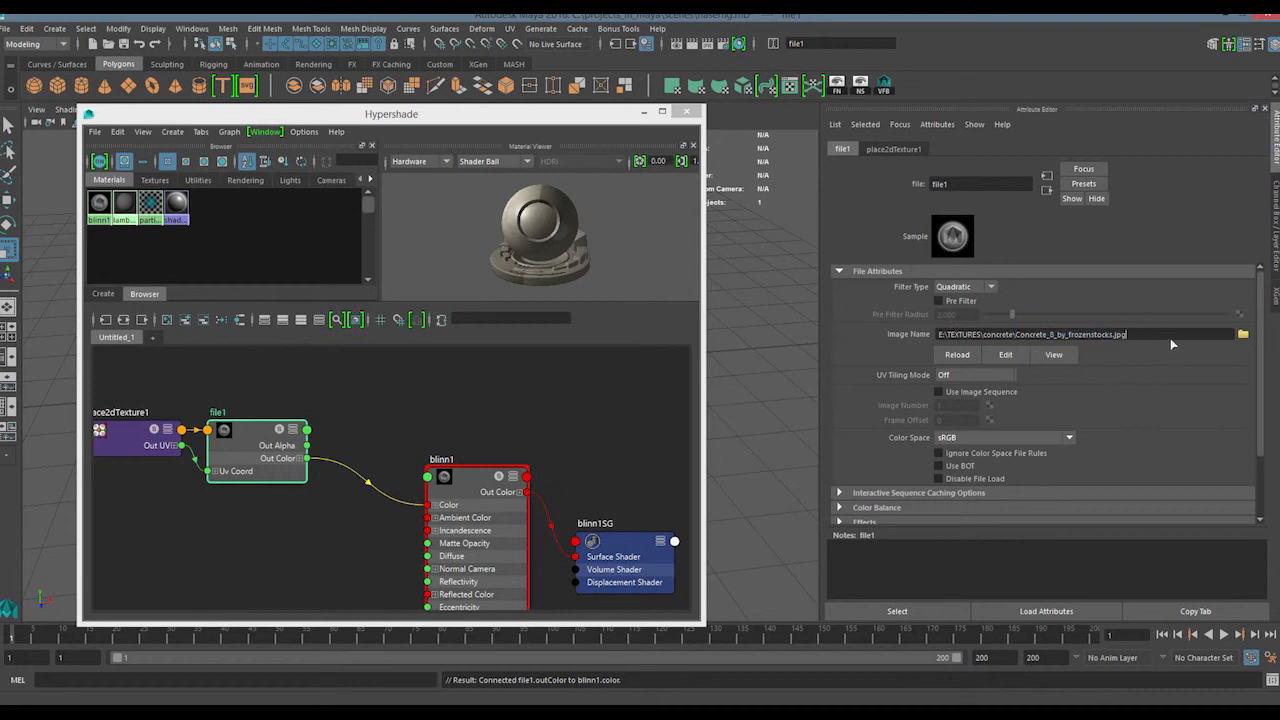
left_click_drag(1174, 341, 928, 346)
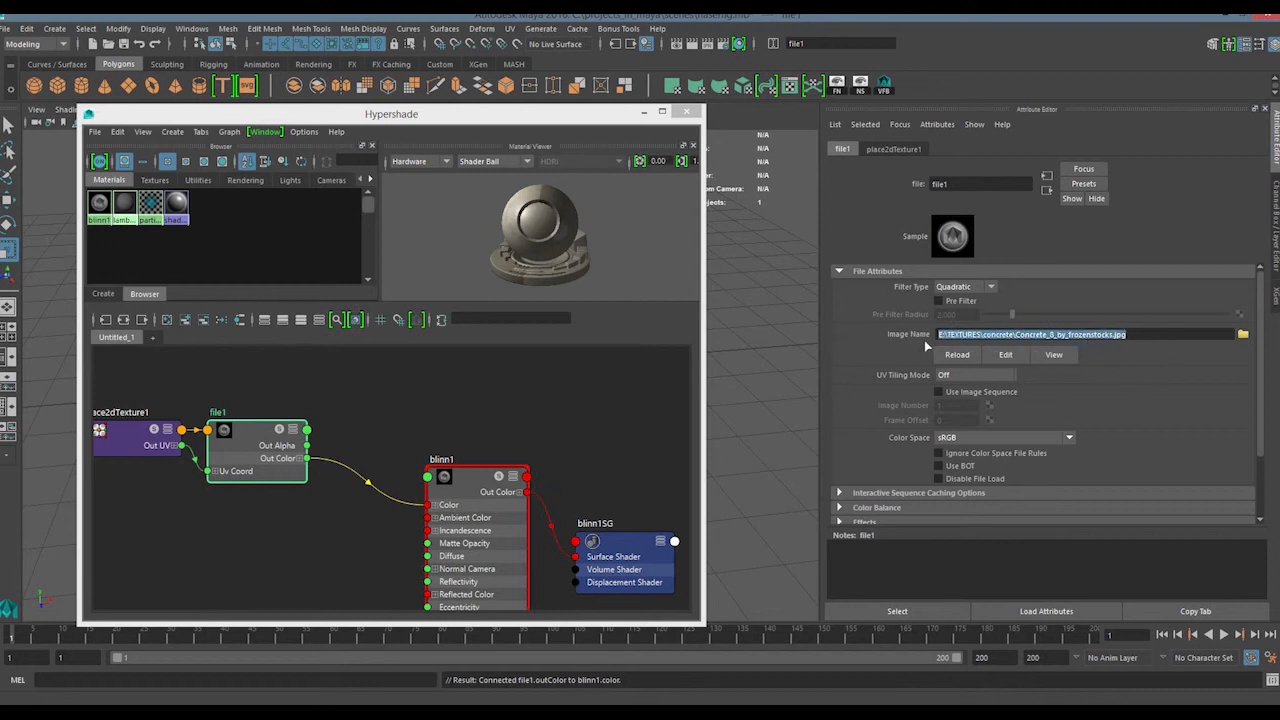
Move the blinn1 node closer to the file1 node in the Hypershade graph
left_click_drag(600, 528, 430, 373)
left_click_drag(447, 505, 414, 498)
left_click_drag(508, 417, 366, 507)
left_click_drag(358, 546, 517, 416)
left_click_drag(351, 544, 349, 546)
left_click_drag(349, 551, 530, 398)
left_click(477, 425)
left_click(453, 511)
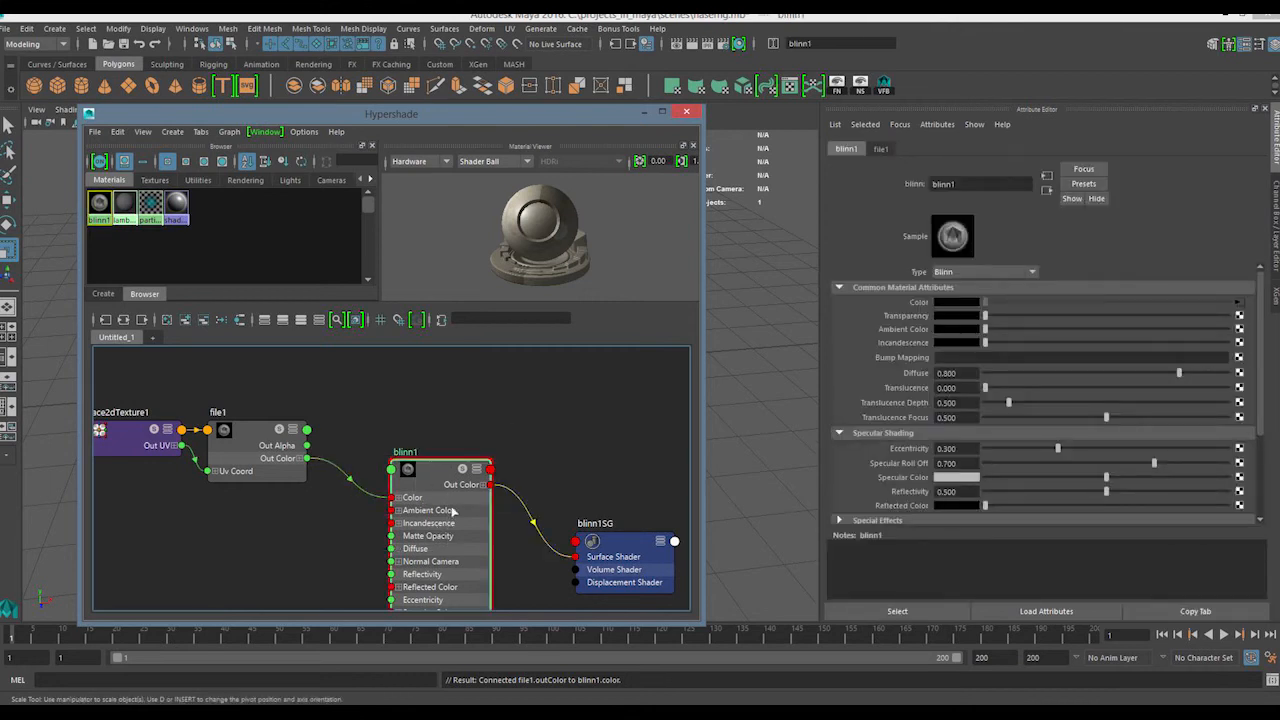
left_click_drag(559, 399, 525, 429)
Select the file1 node and examine the drive part of its image path
left_click(262, 446)
left_click(425, 525)
left_click_drag(308, 390, 232, 522)
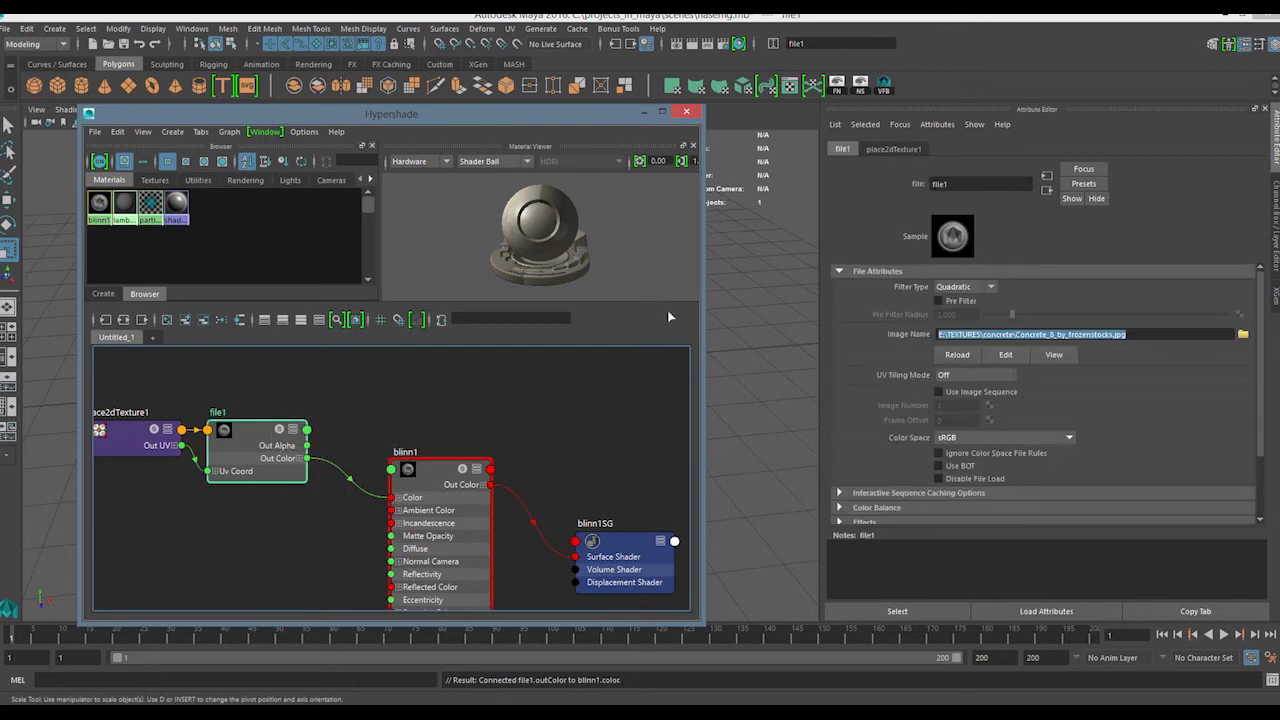
left_click(942, 336)
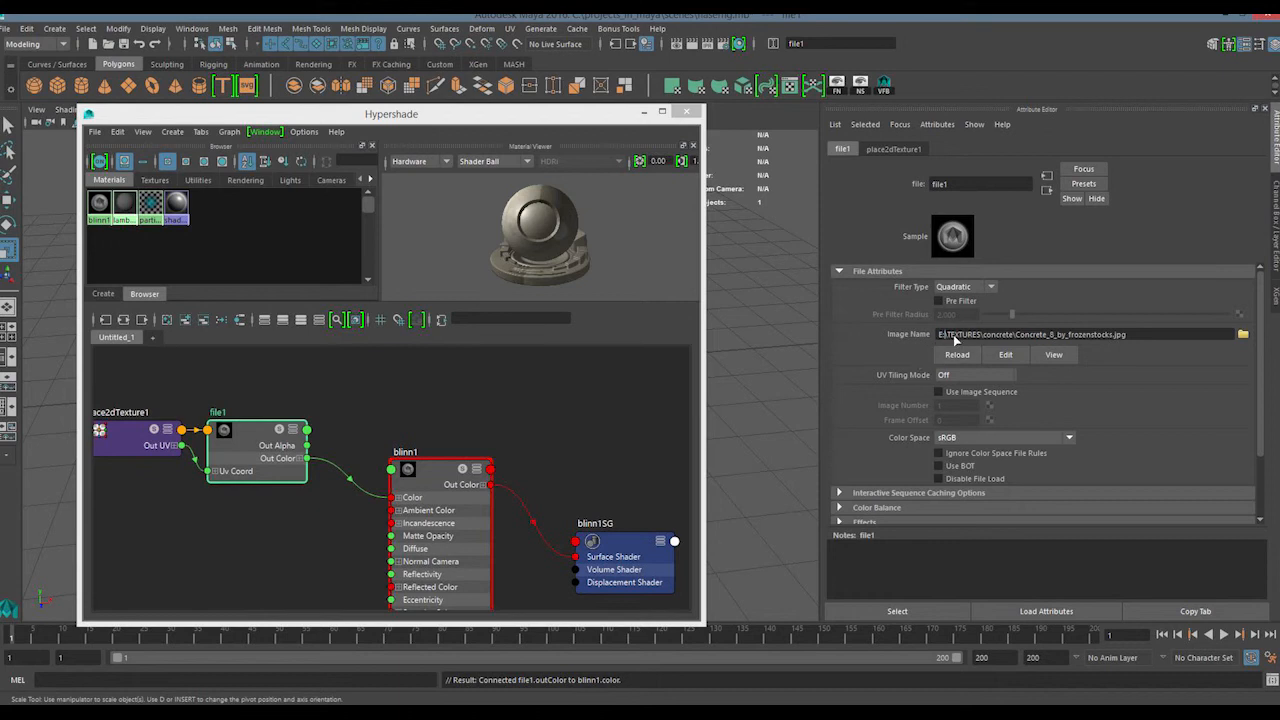
Move the blinn1 node up in the graph so it lines up with the file1 node
left_click_drag(371, 380, 537, 529)
left_click_drag(453, 477, 453, 438)
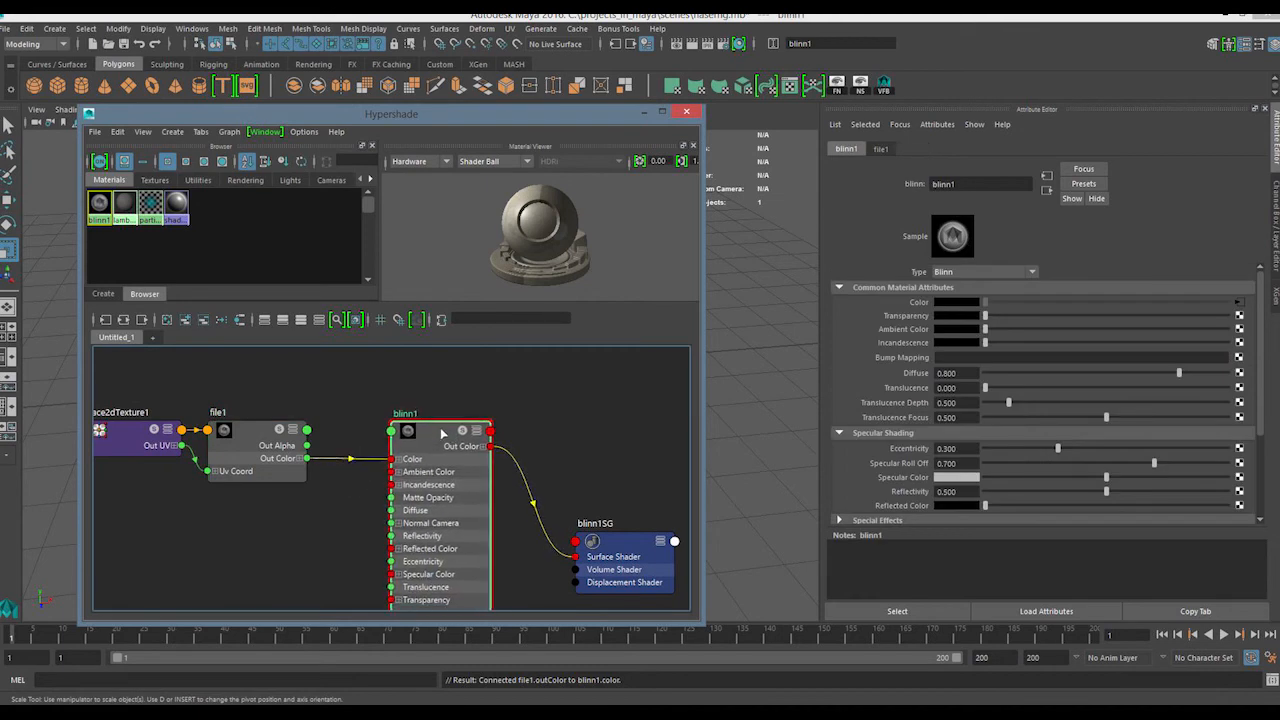
left_click_drag(518, 394, 348, 512)
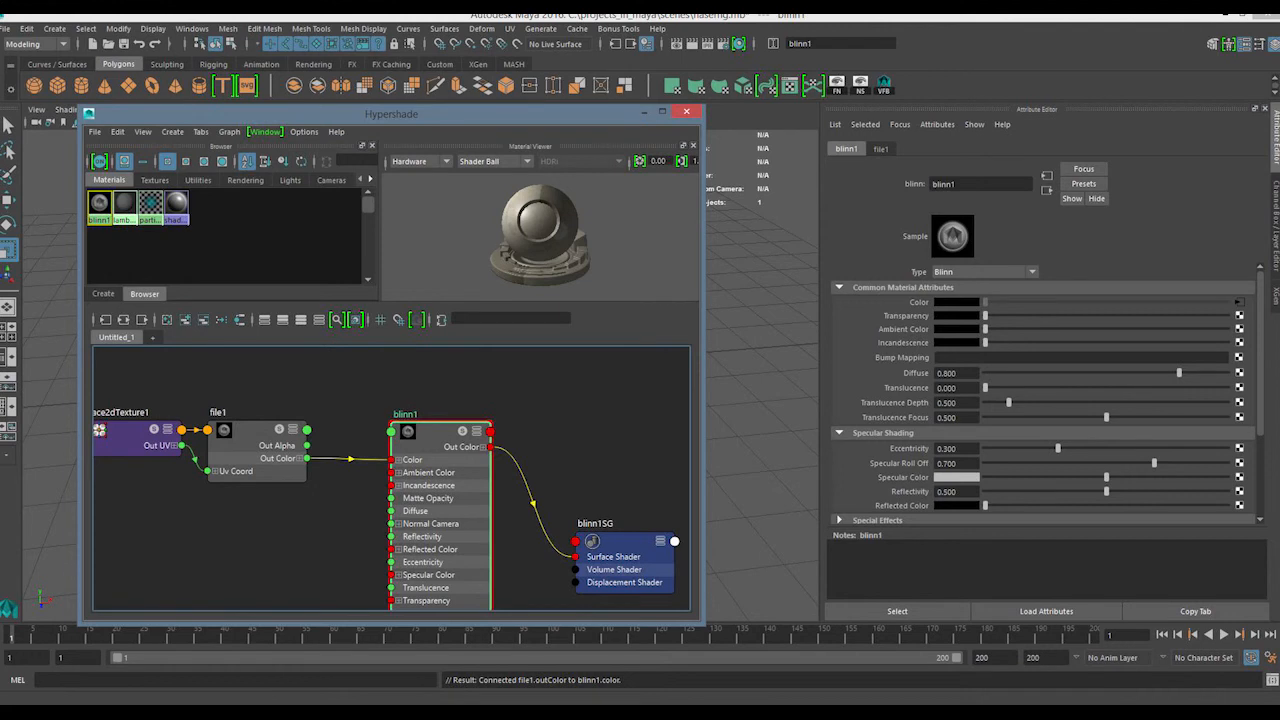
Copy Concrete_9_by_frozenstocks.jpg from E:\TEXTURES\concrete into the project's sourceimages folder and load that copy in the file1 node
left_click(115, 712)
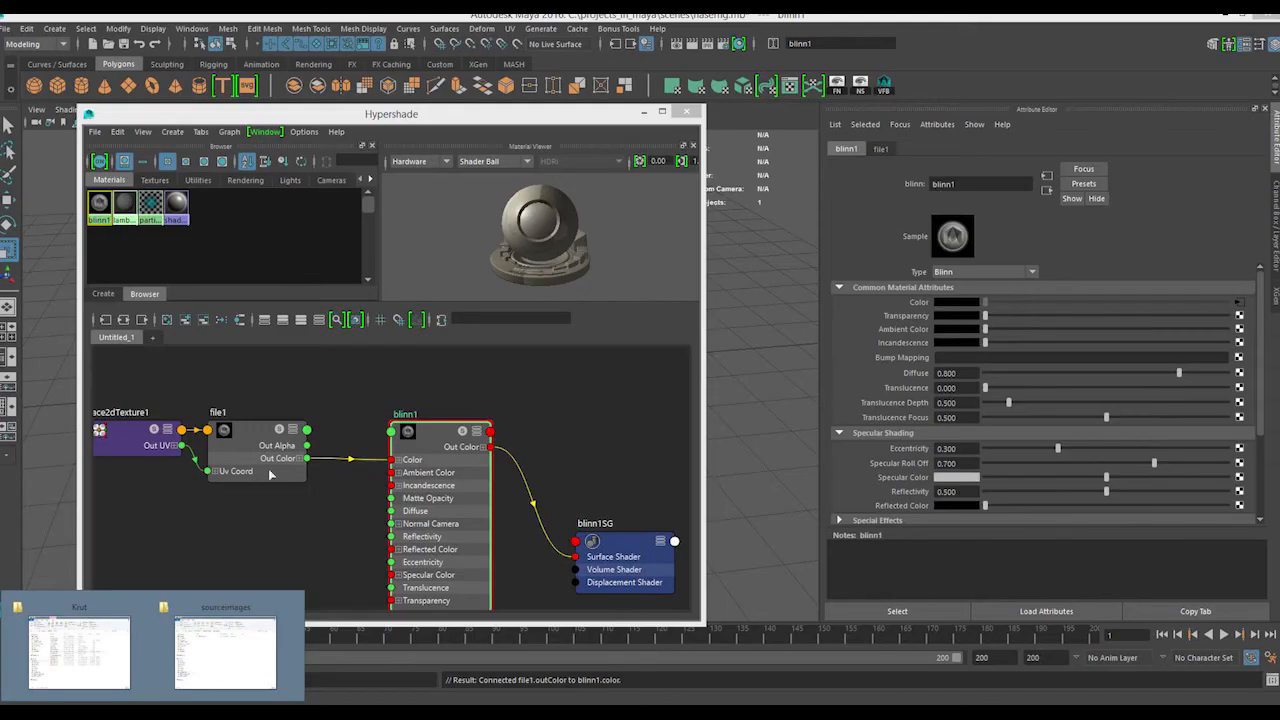
left_click(270, 474)
left_click(1243, 333)
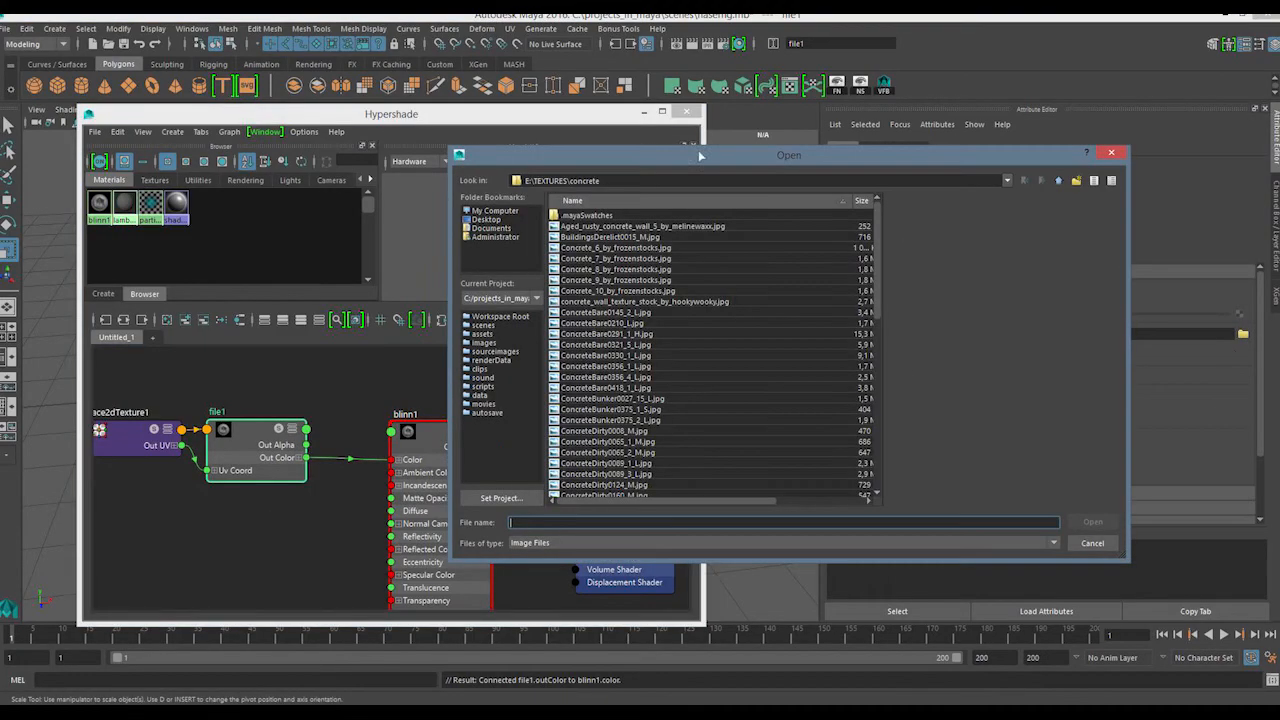
left_click(628, 281)
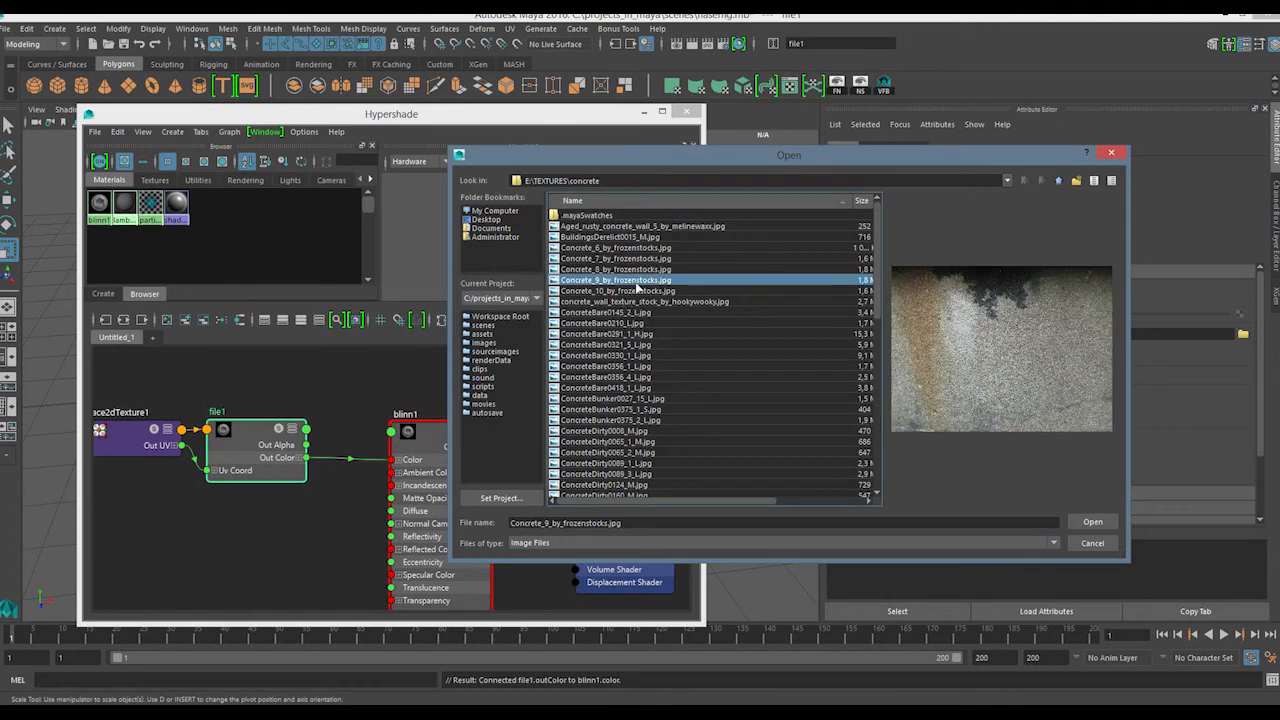
right_click(636, 284)
key("Escape")
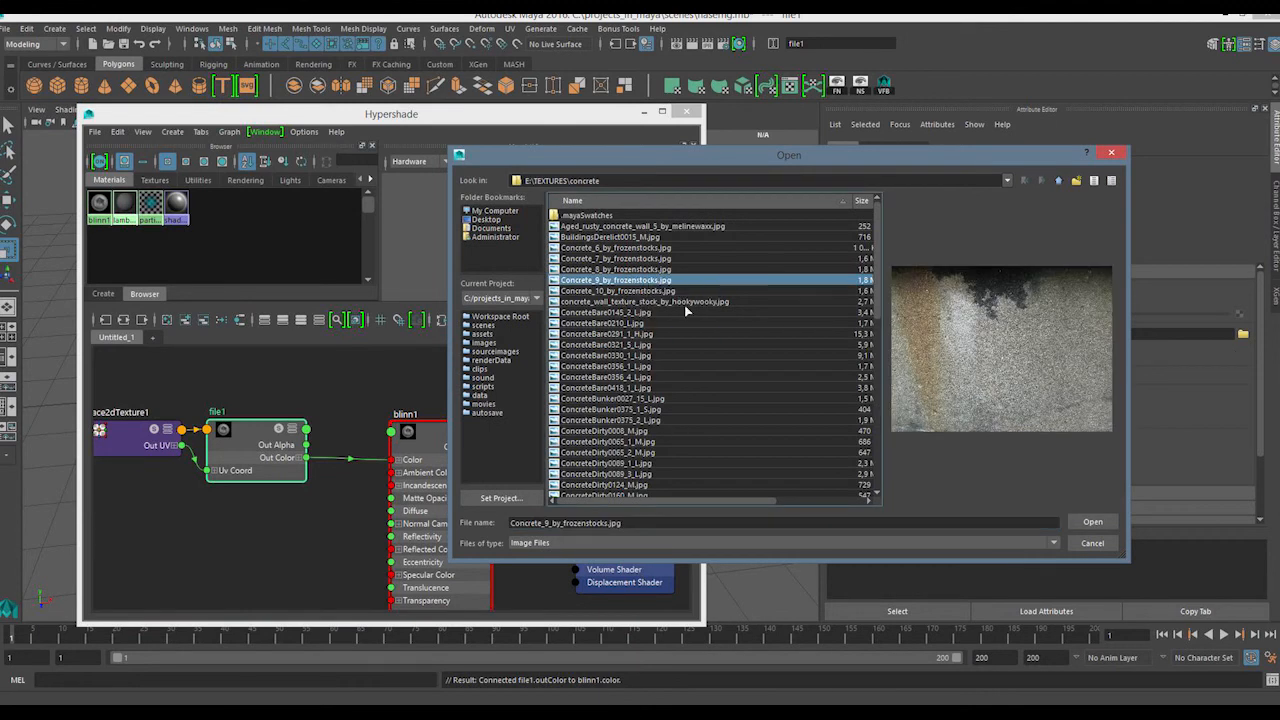
left_click(495, 351)
right_click(621, 278)
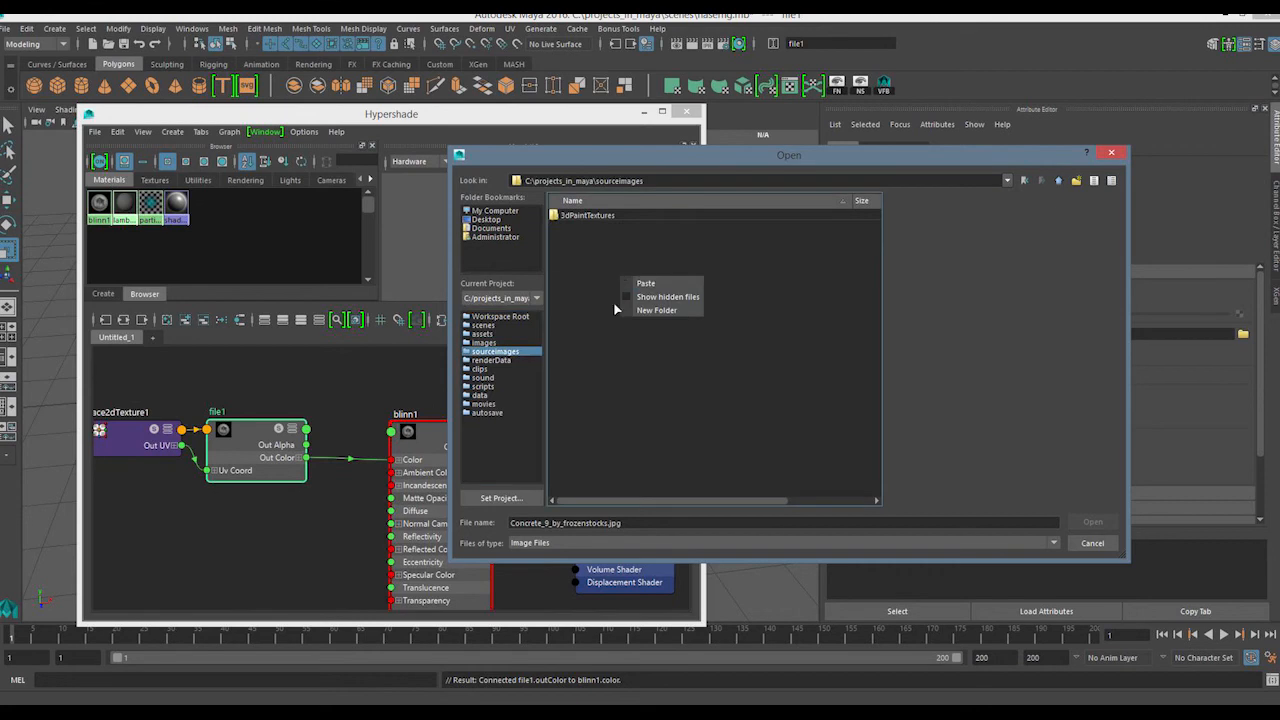
left_click(645, 284)
left_click(655, 228)
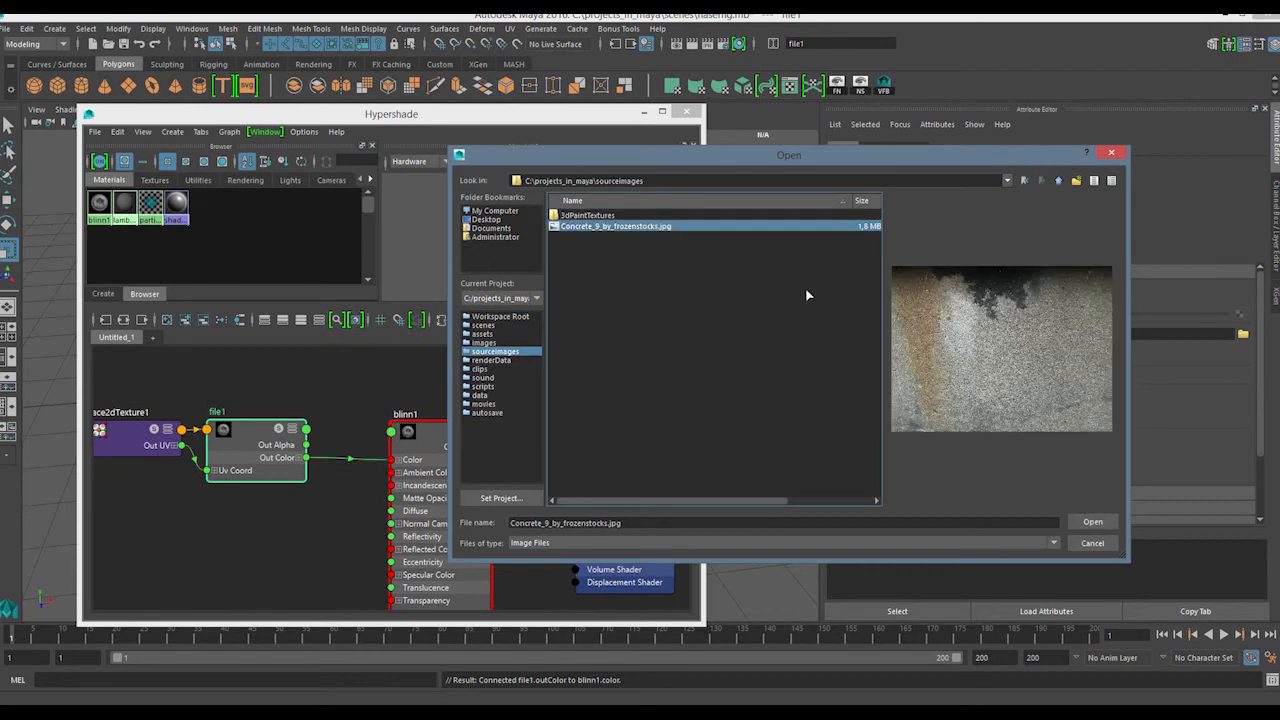
left_click(1093, 521)
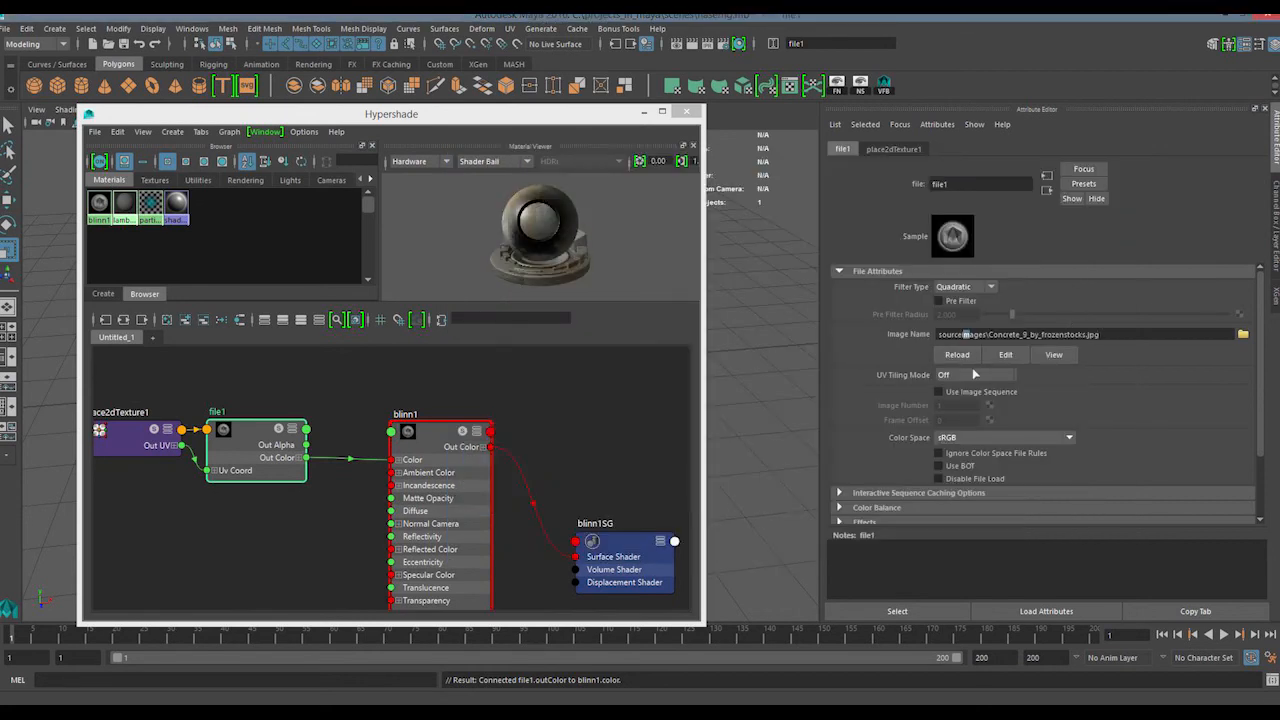
Examine the sourceimages-based path in the file1 node's image name
left_click_drag(1100, 334, 863, 347)
left_click(943, 338)
left_click_drag(941, 338, 1106, 335)
left_click(1142, 339)
left_click_drag(555, 357, 408, 555)
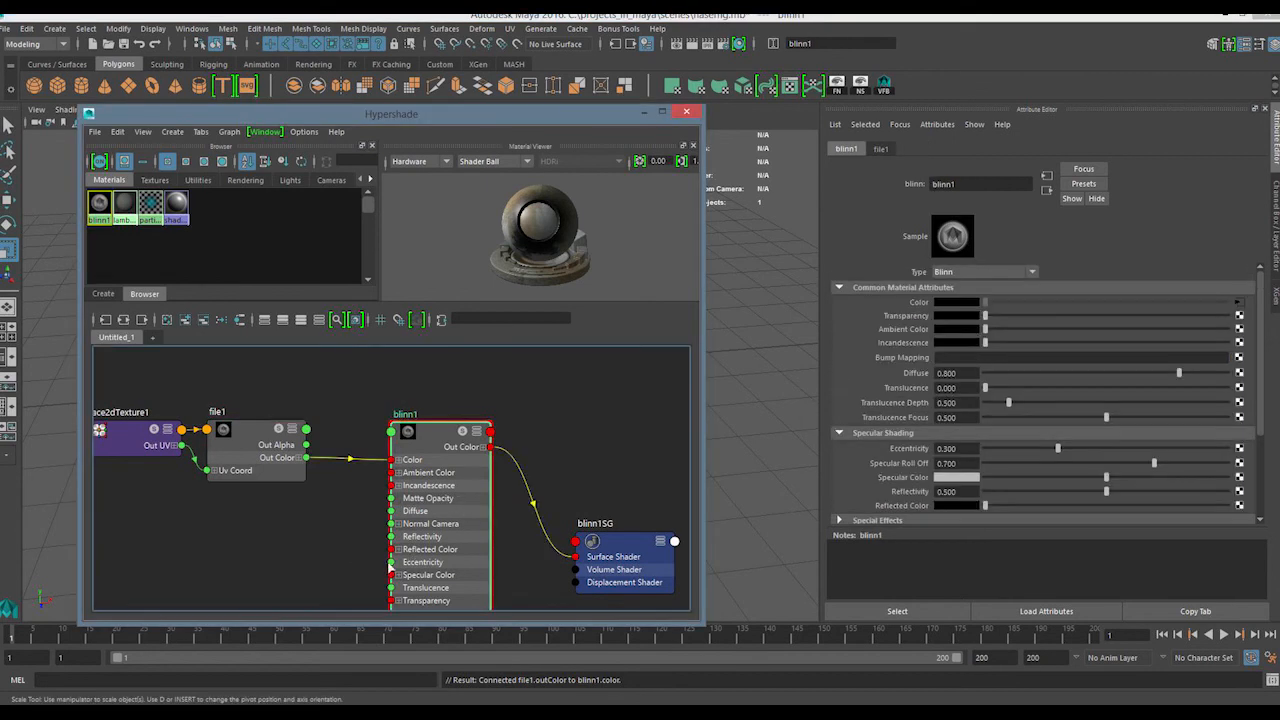
left_click_drag(545, 389, 346, 538)
left_click_drag(357, 373, 238, 492)
left_click_drag(353, 389, 455, 436)
mouse_move(563, 503)
left_mouse_down()
mouse_move(374, 382)
mouse_move(535, 476)
mouse_move(511, 507)
left_mouse_up()
left_click_drag(521, 363, 329, 510)
left_click_drag(362, 376, 508, 543)
left_click_drag(536, 391, 348, 508)
left_click(575, 395)
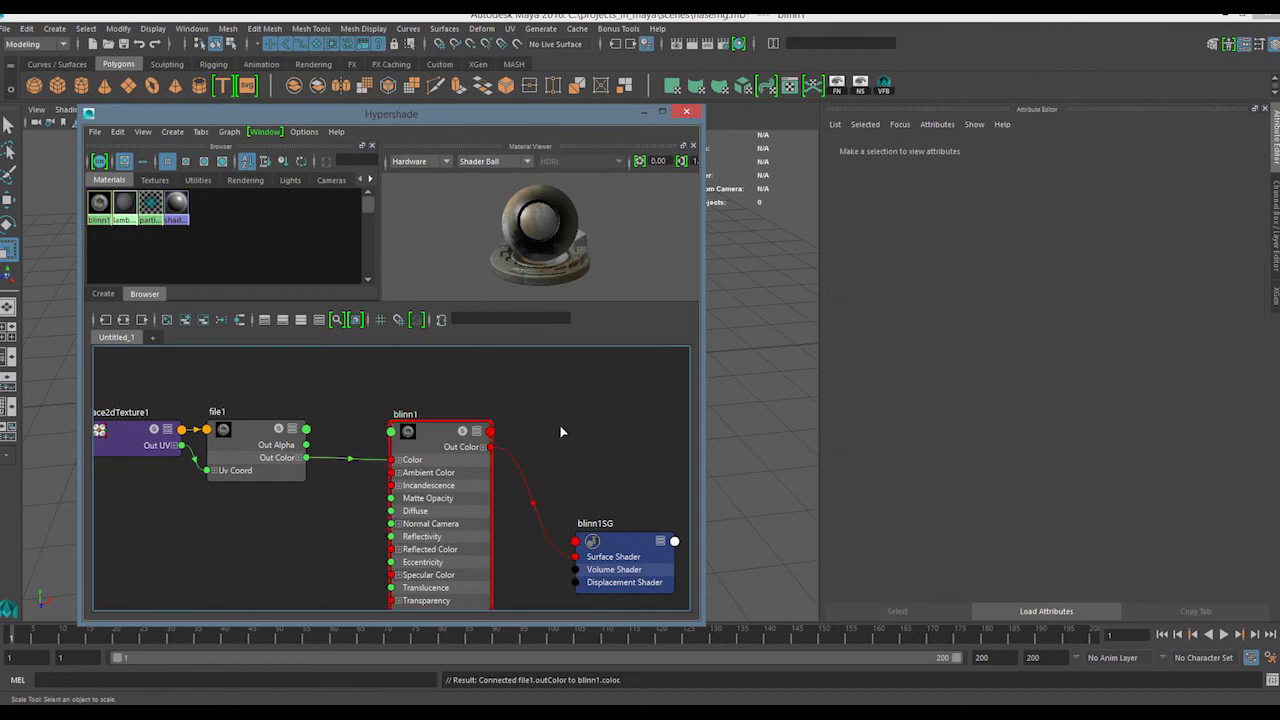
Close the Hypershade to return to the perspective view
left_click(686, 111)
left_click_drag(566, 297, 317, 457)
left_click(429, 514)
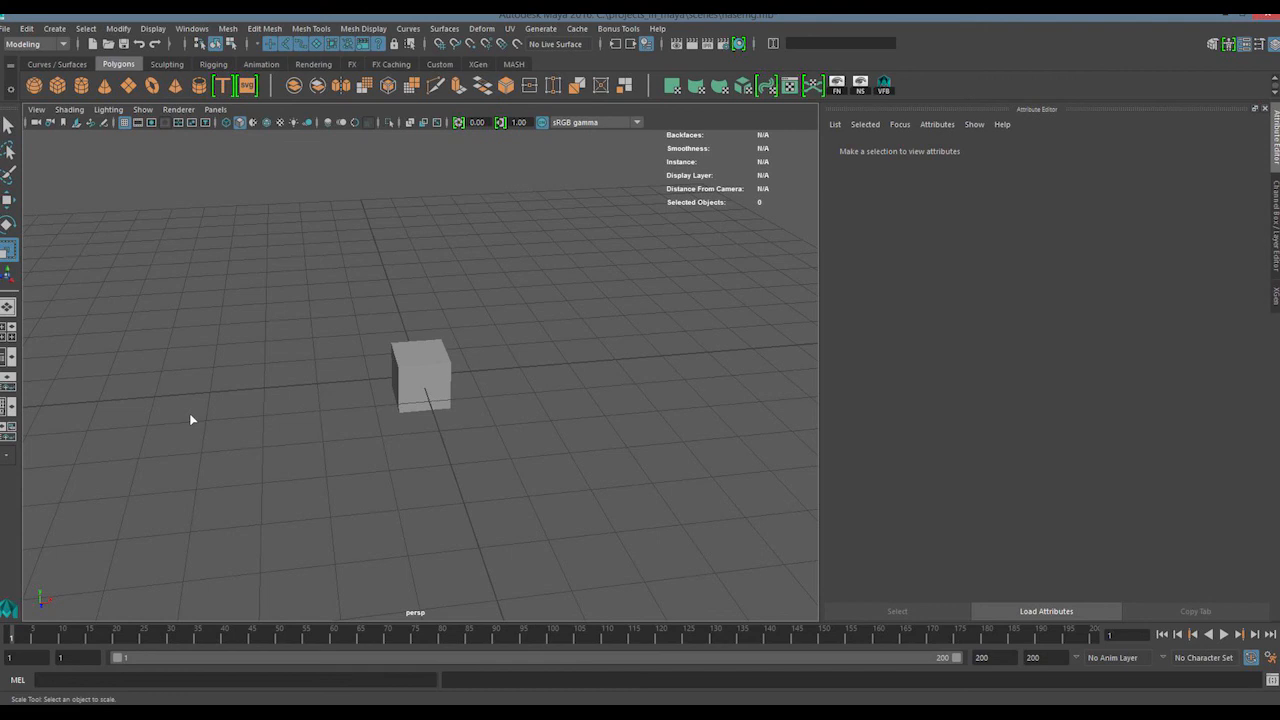
left_click_drag(586, 277, 272, 600)
left_click_drag(262, 498, 566, 196)
left_click_drag(575, 226, 502, 273)
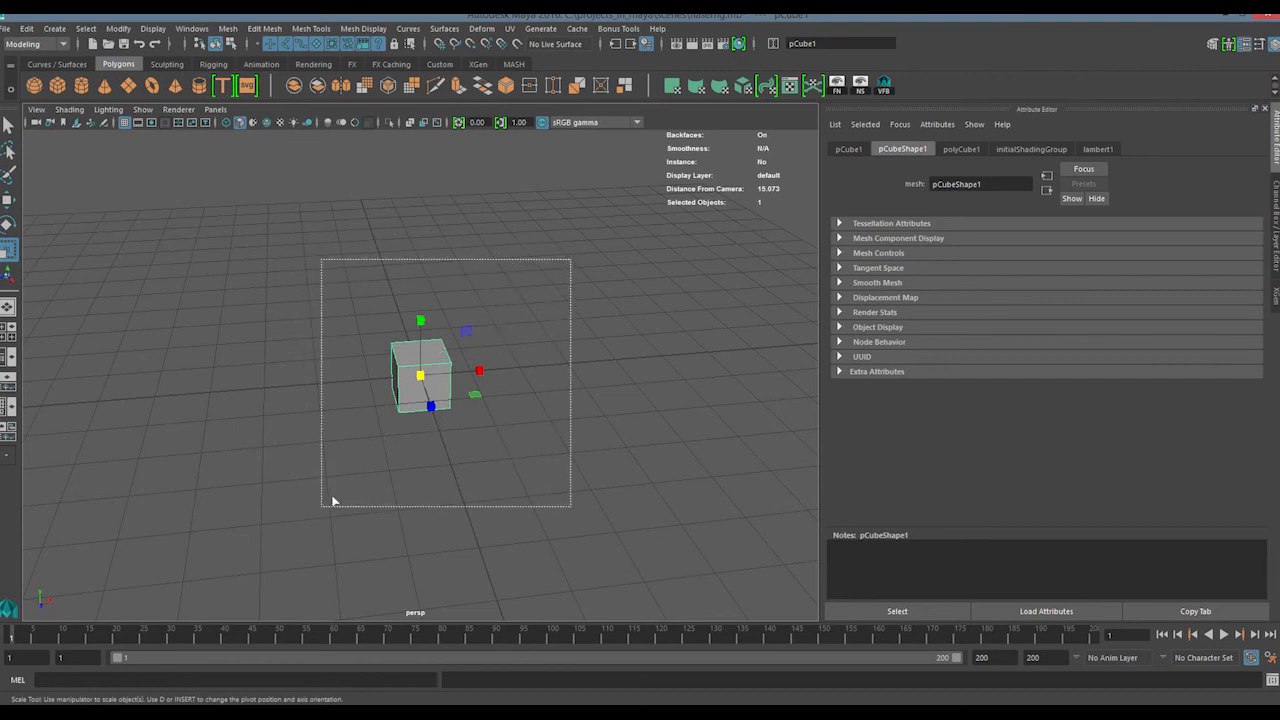